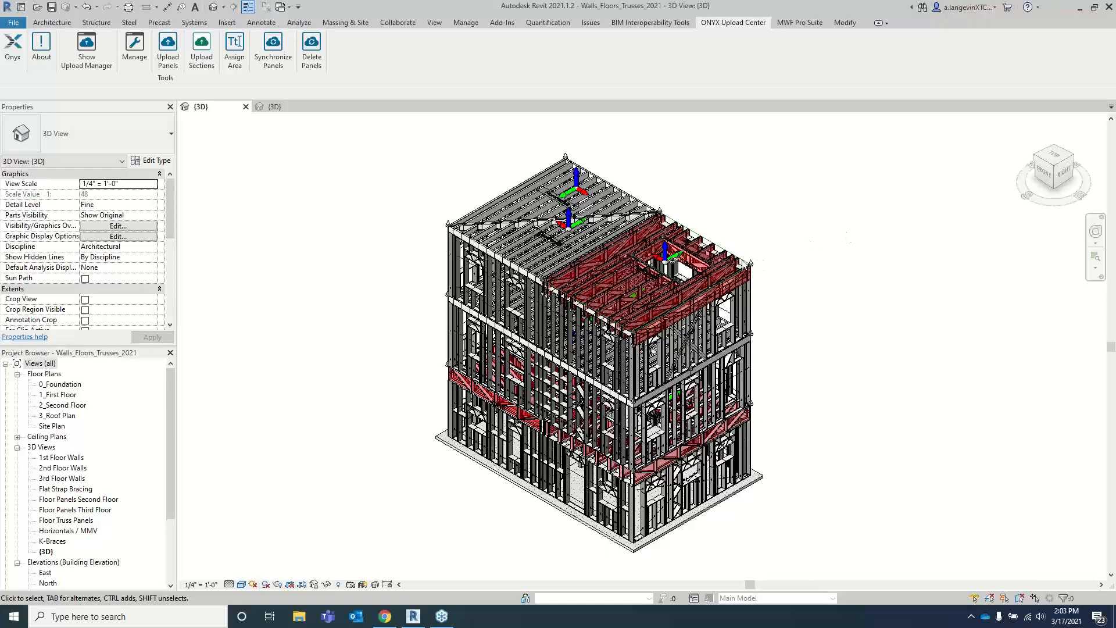
Step: Switch to Chrome and view the ONYX account sign-up form from its sign-in page in a new tab, closing that tab at the end
click(385, 616)
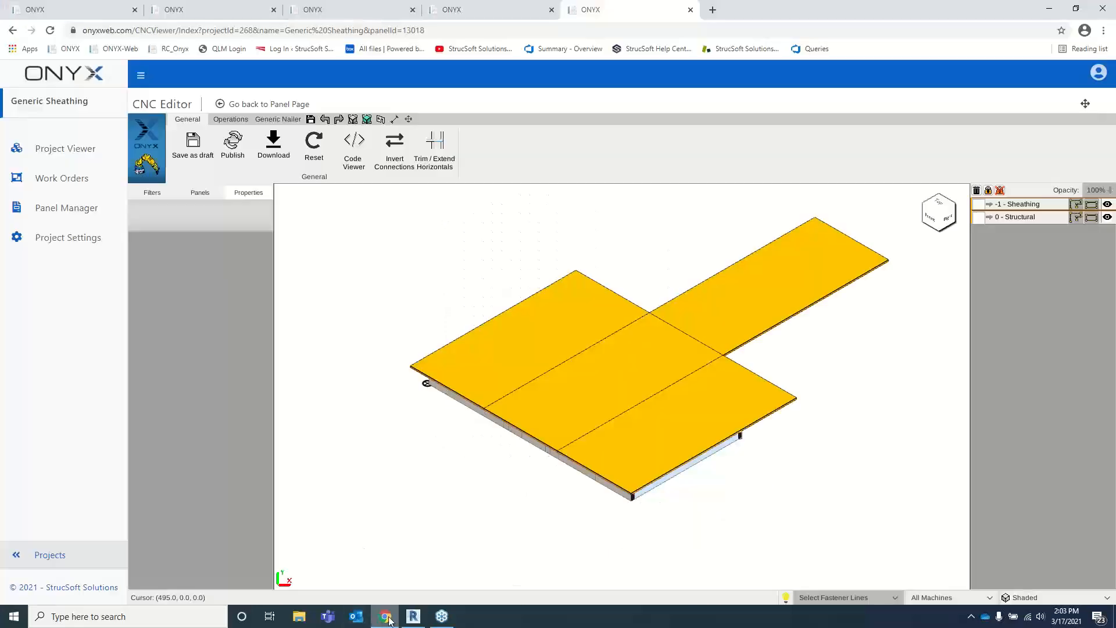
click(51, 10)
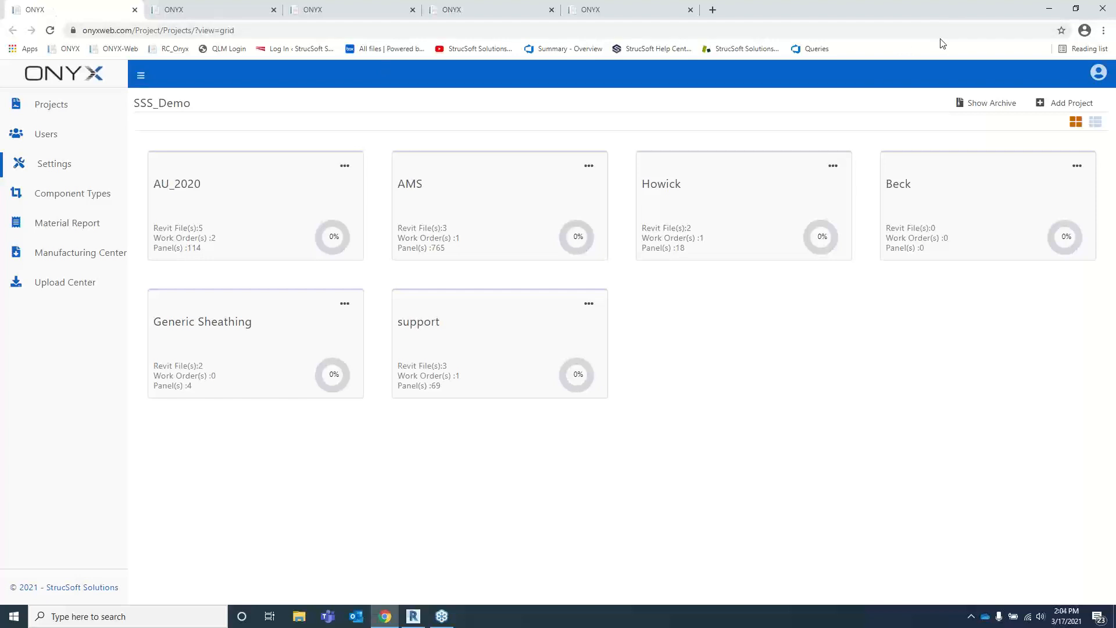
click(713, 9)
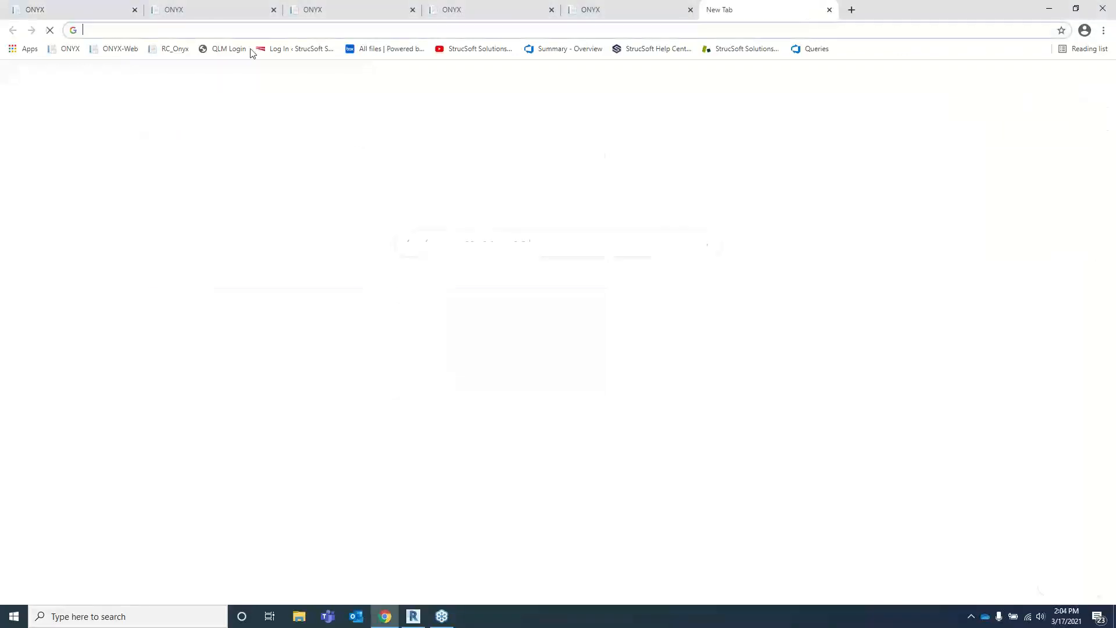
click(67, 50)
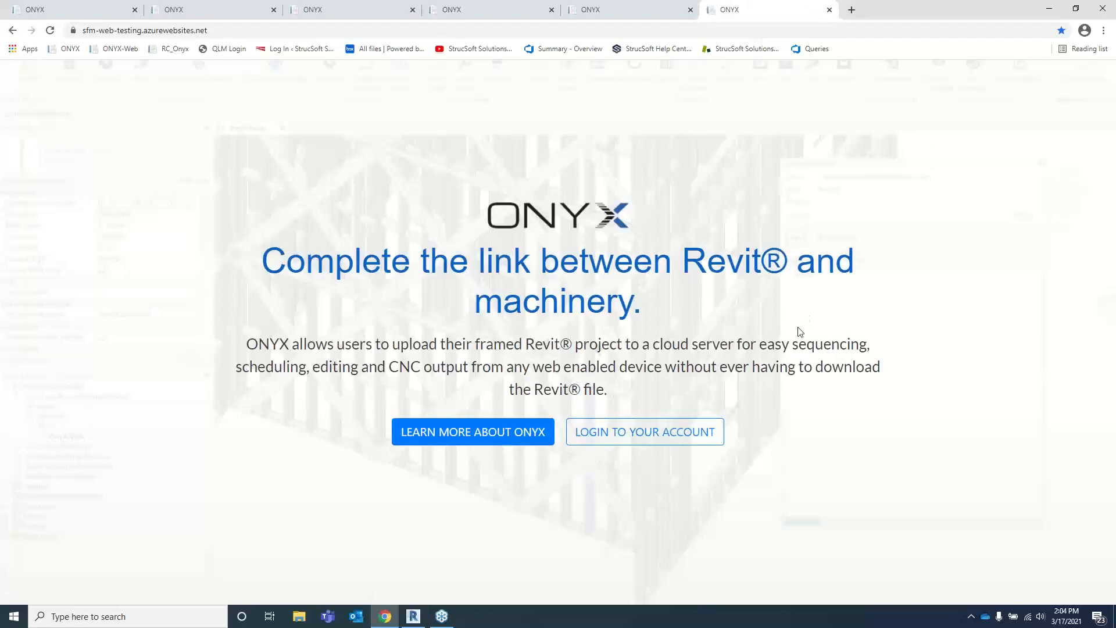
click(684, 437)
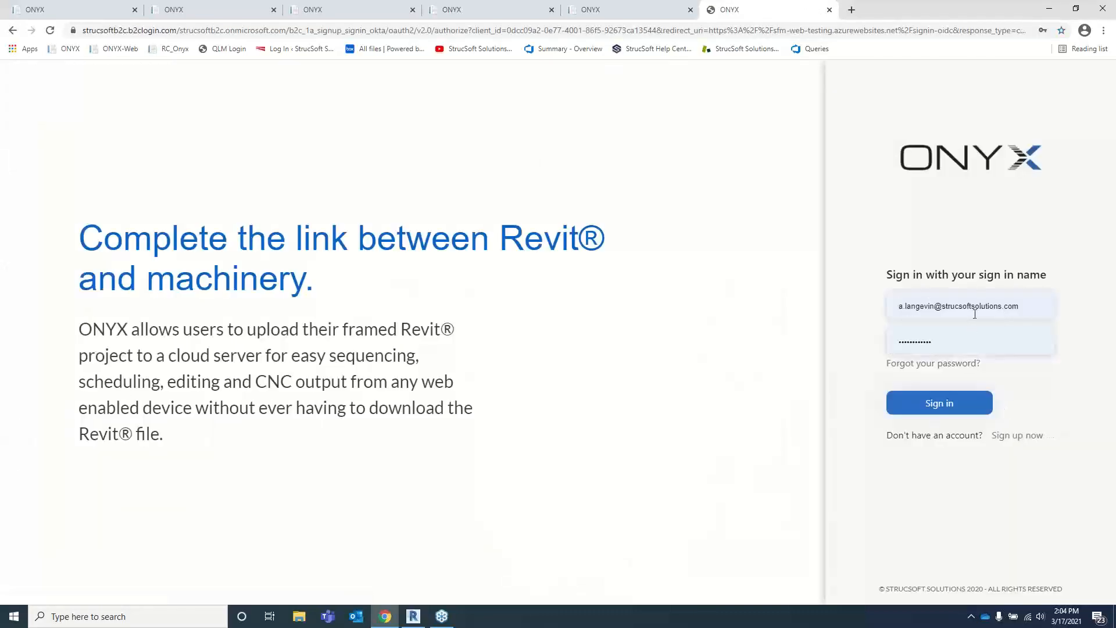
click(1019, 437)
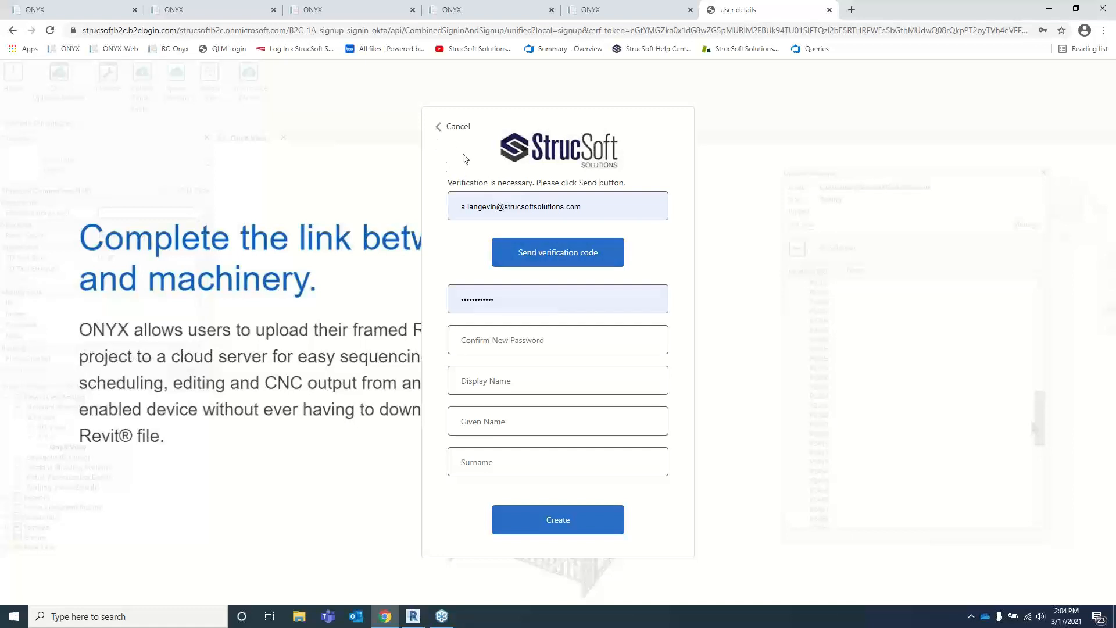
click(443, 128)
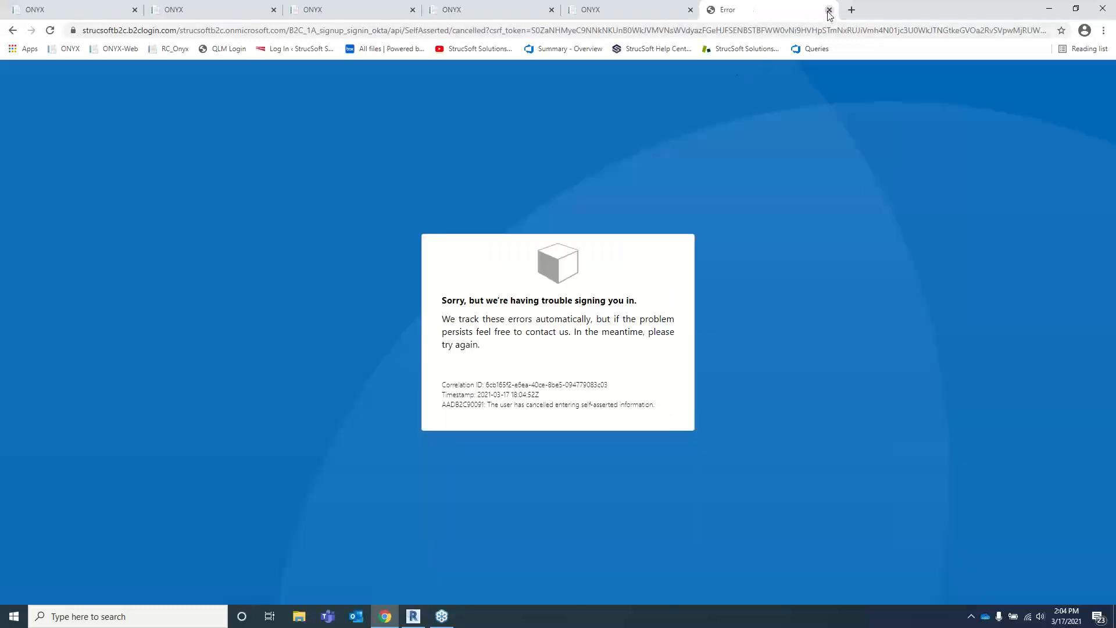
click(829, 11)
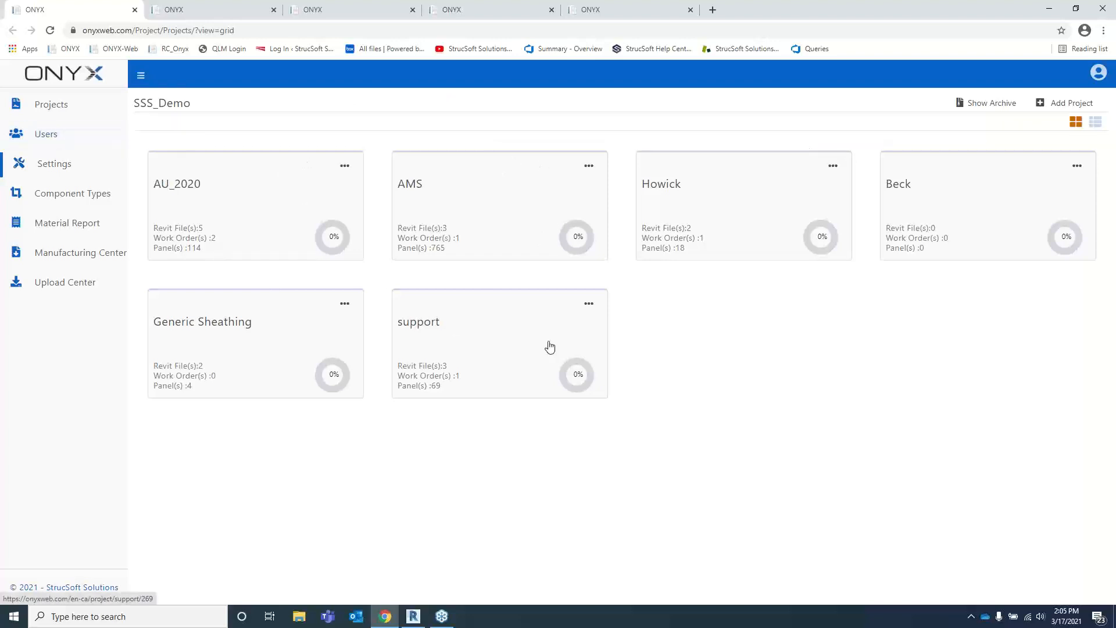
Step: View the user management dialog of the Generic Sheathing project and close it without inviting anyone
click(344, 303)
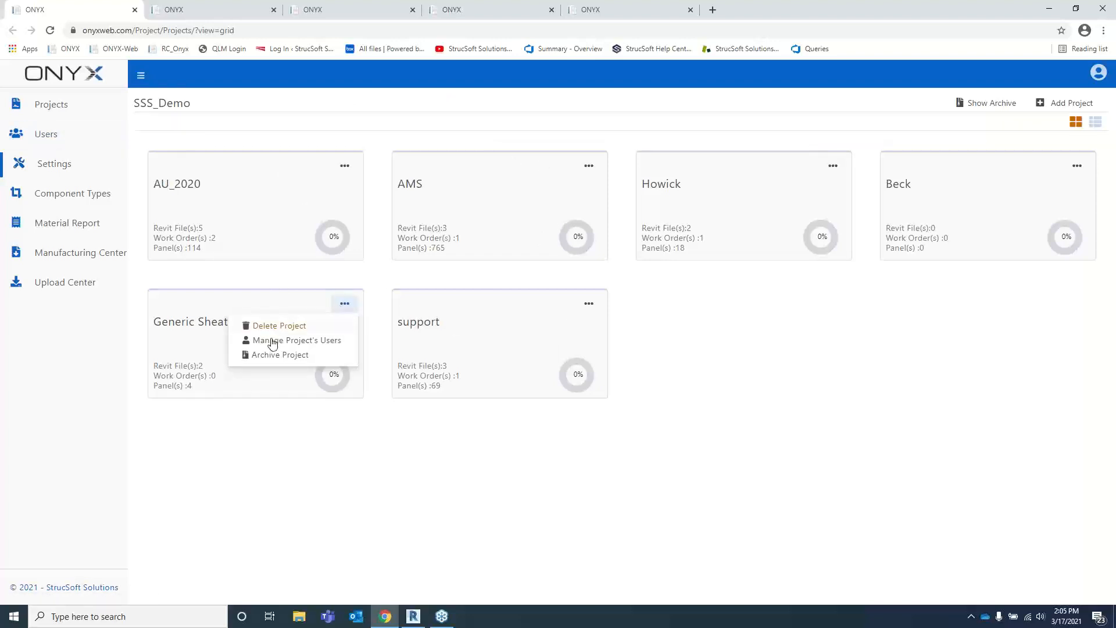
click(314, 347)
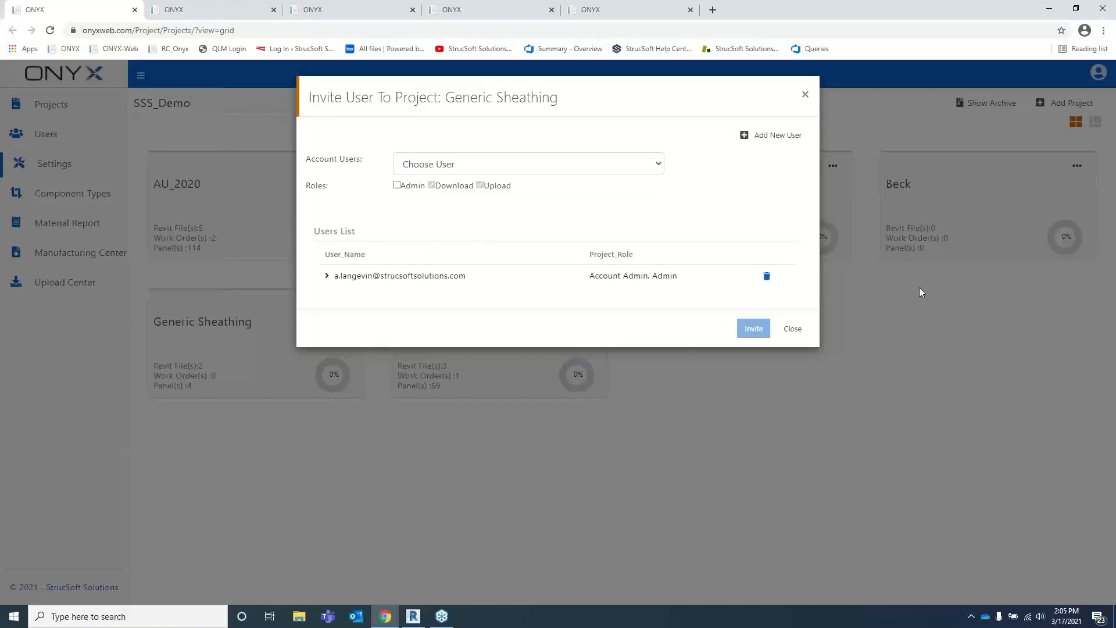
click(805, 94)
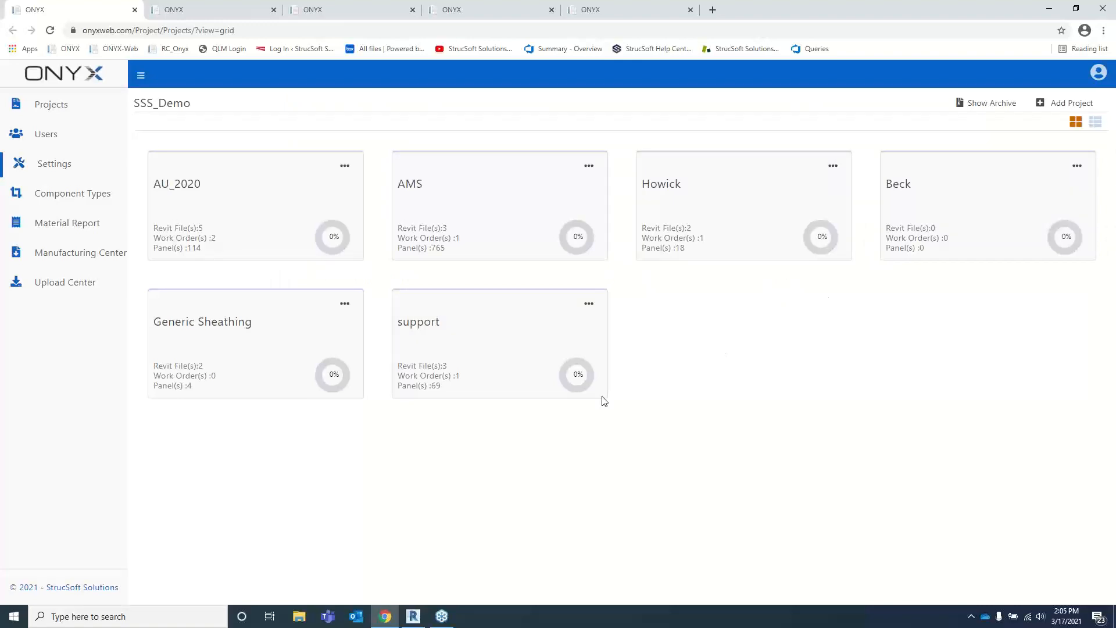
Step: Switch to Revit, log out of the ONYX account and sign in again with the account e-mail and password
key(alt+Tab)
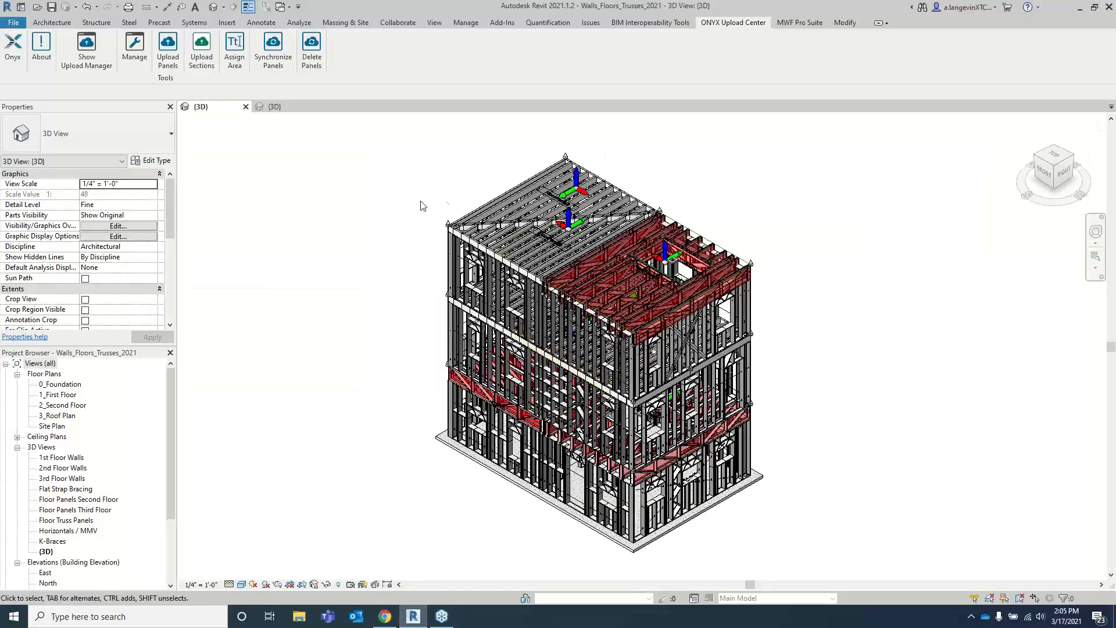
click(134, 50)
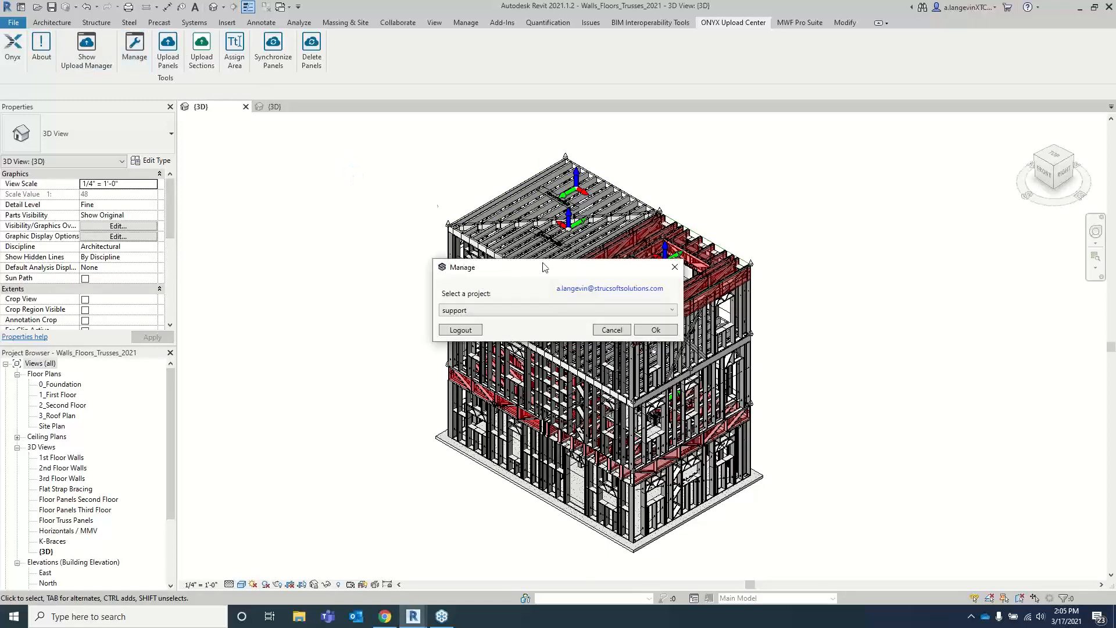
click(465, 330)
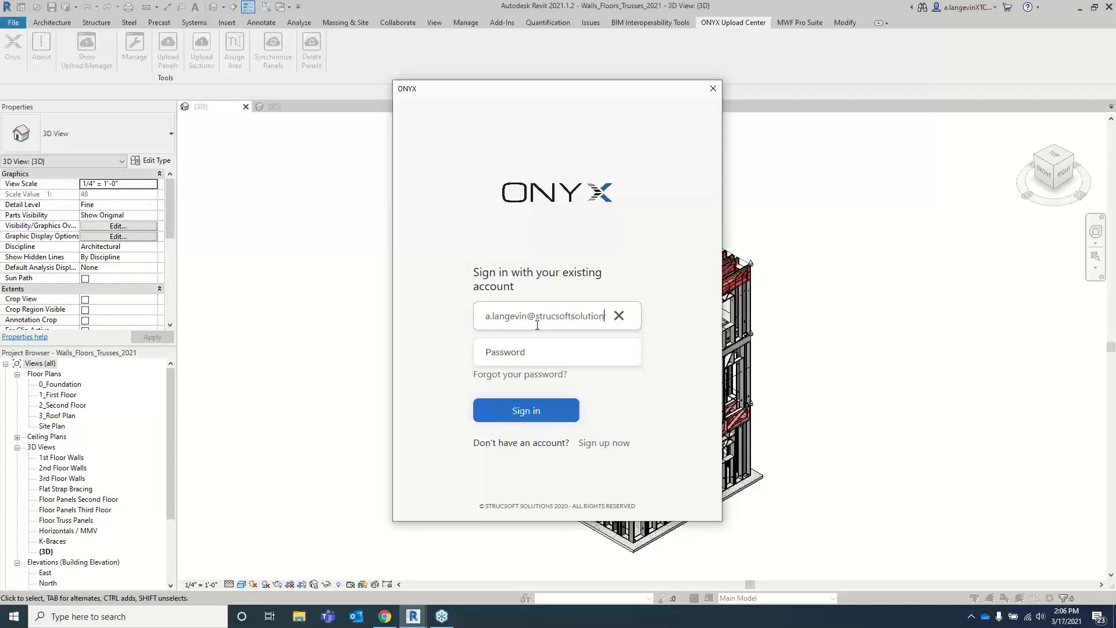
text(s.com)
key(Tab)
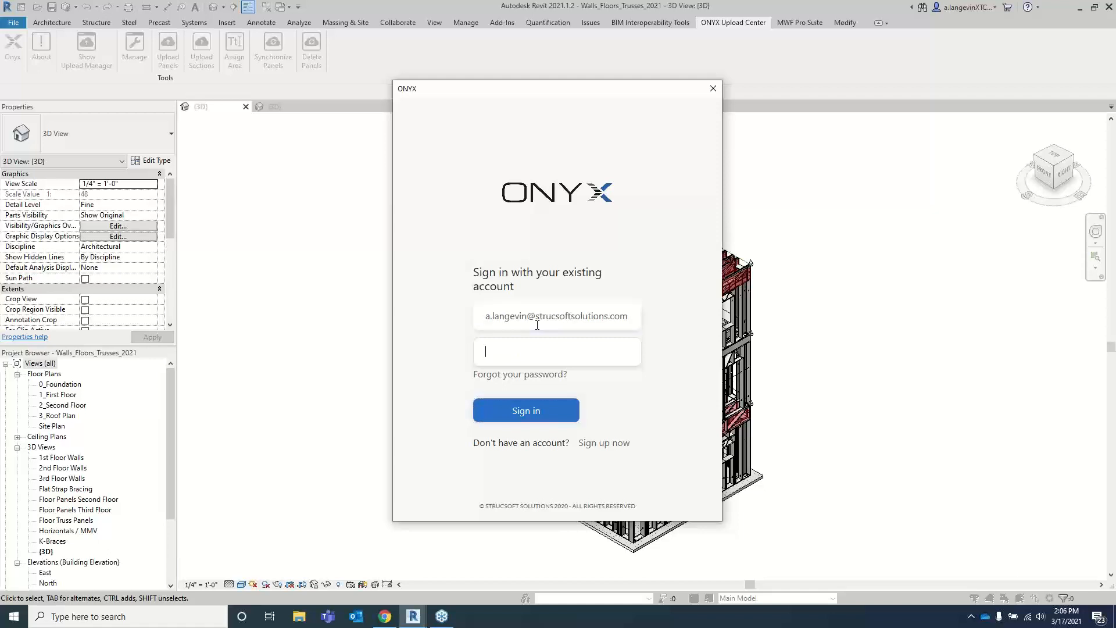
text(••••••••)
key(Tab)
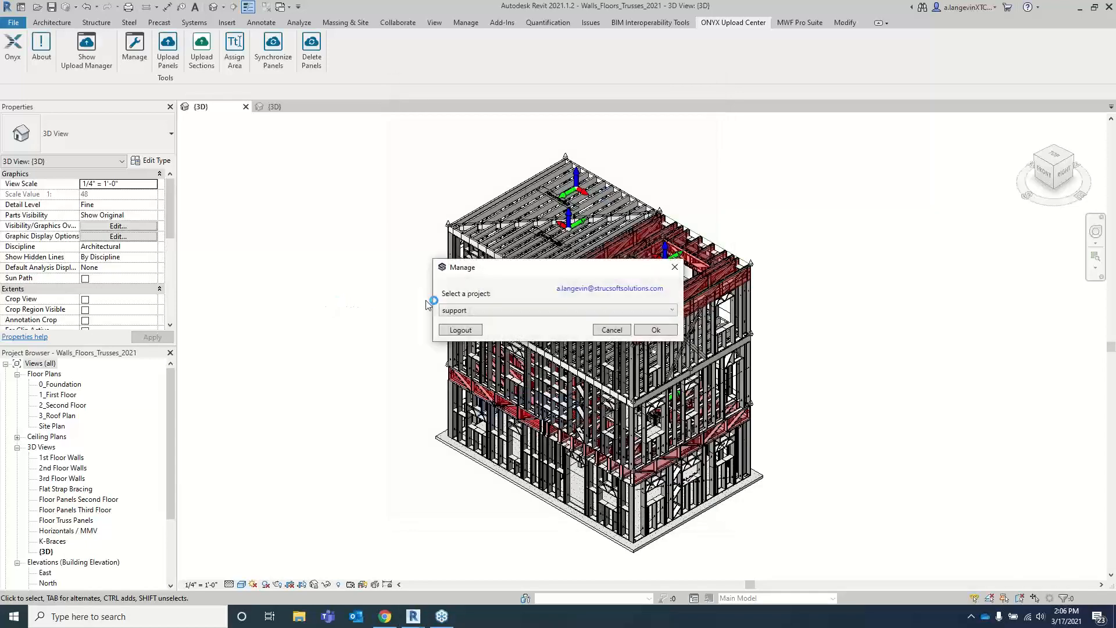
Step: Choose the ONYX project to use with this Revit model and confirm the selection
click(535, 311)
click(474, 382)
click(656, 330)
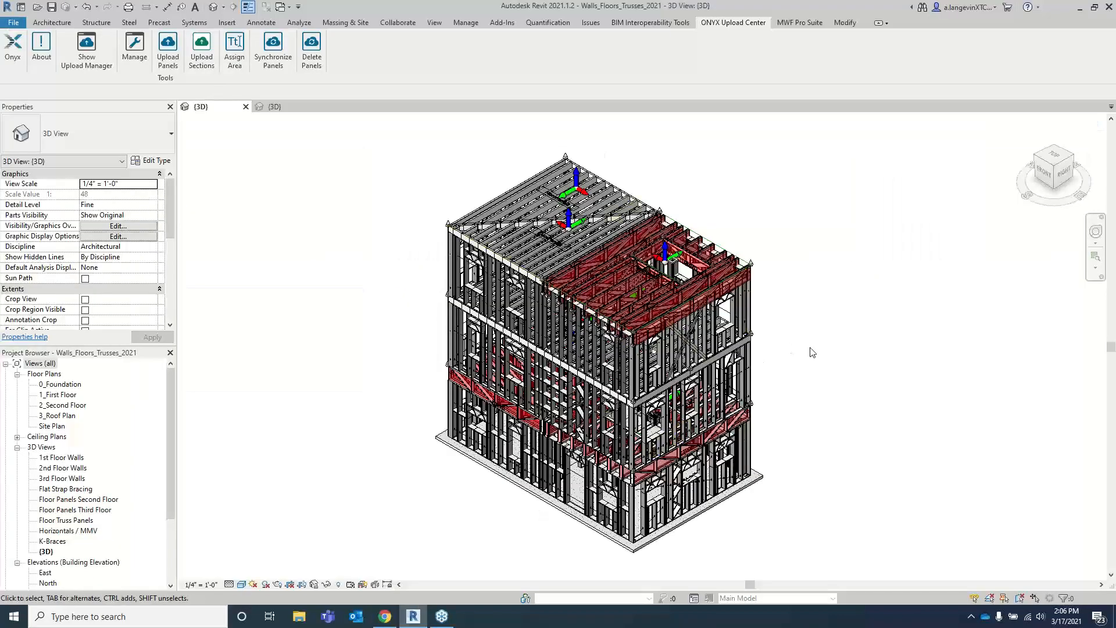
Step: Examine the wall, floor and truss framing of the multi-storey building in the 3D view
scroll(809, 289, up, 3)
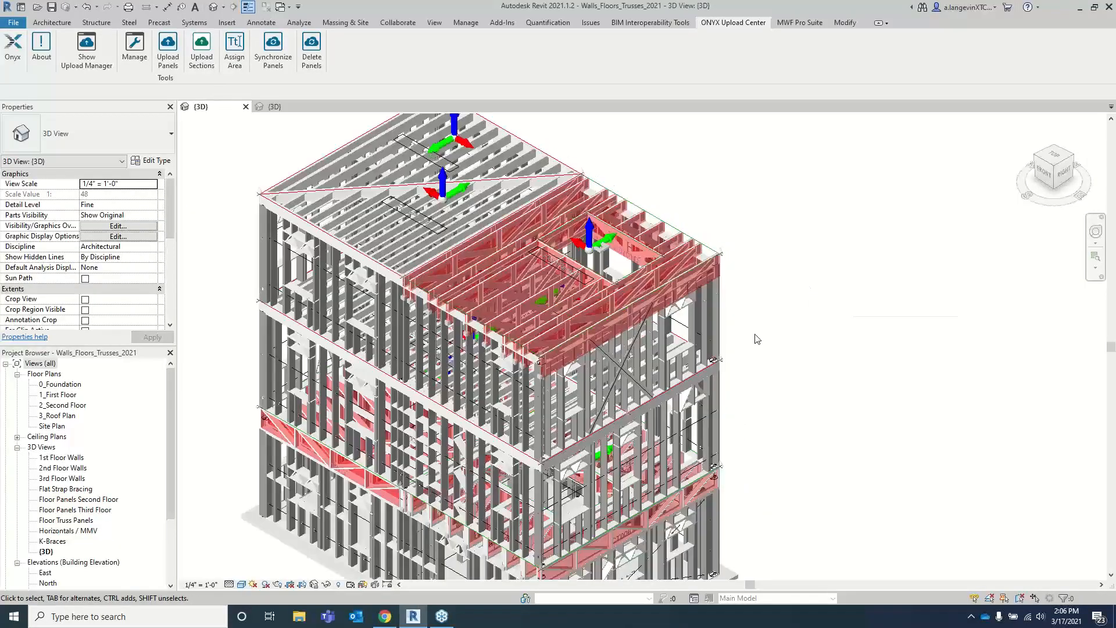
scroll(780, 295, down, 1)
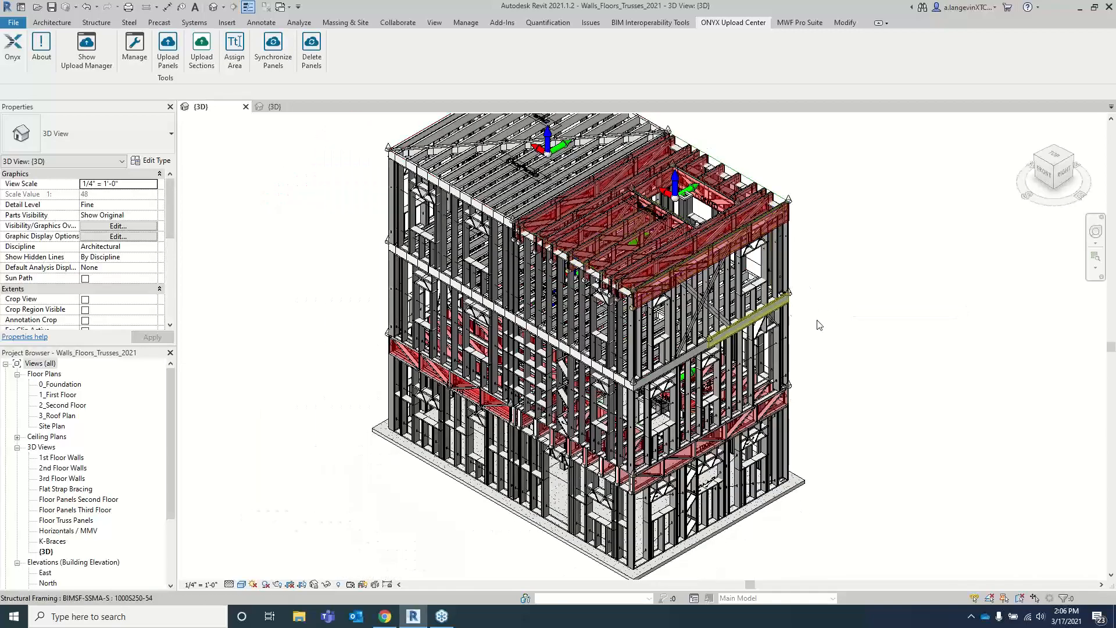
middle_drag(821, 322, 827, 350)
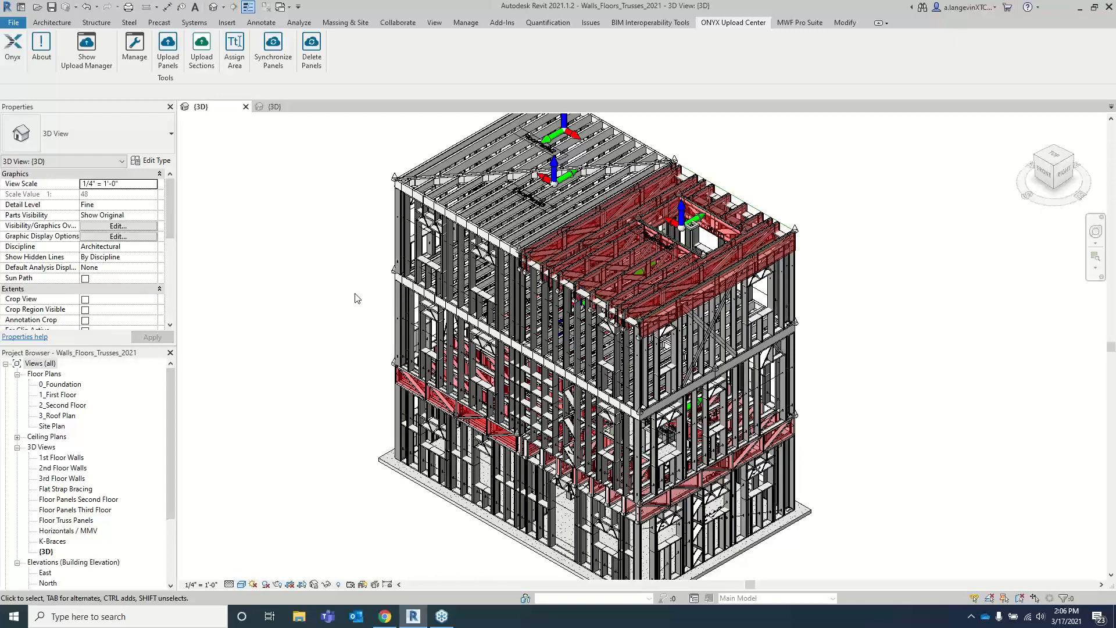
scroll(357, 298, up, 3)
scroll(427, 306, up, 3)
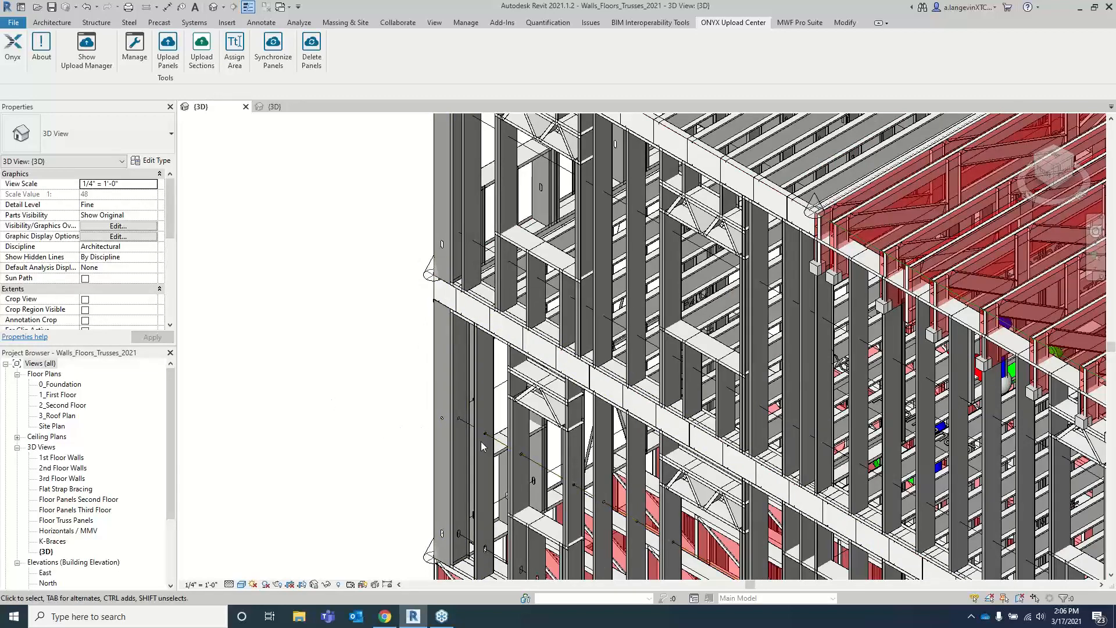
scroll(290, 372, down, 5)
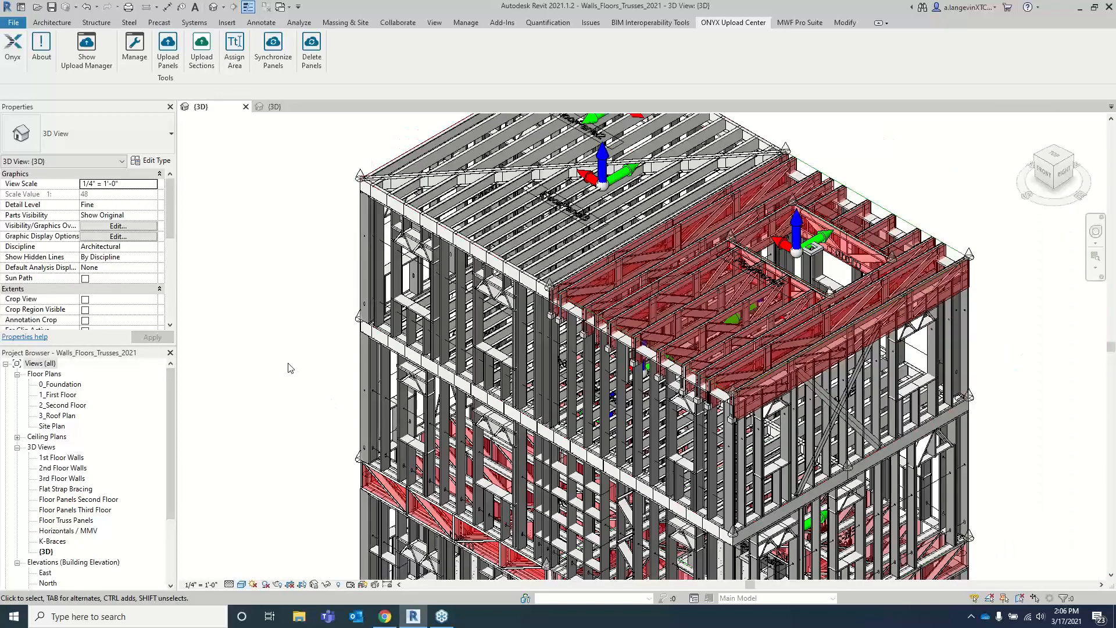
scroll(337, 401, up, 3)
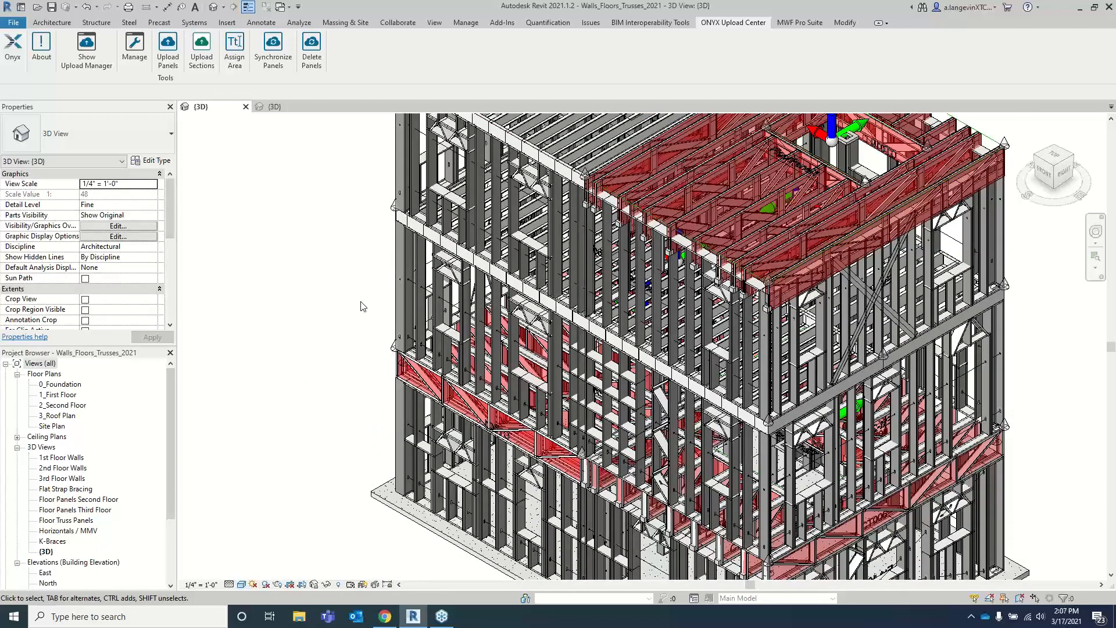
scroll(372, 299, down, 3)
scroll(361, 239, up, 2)
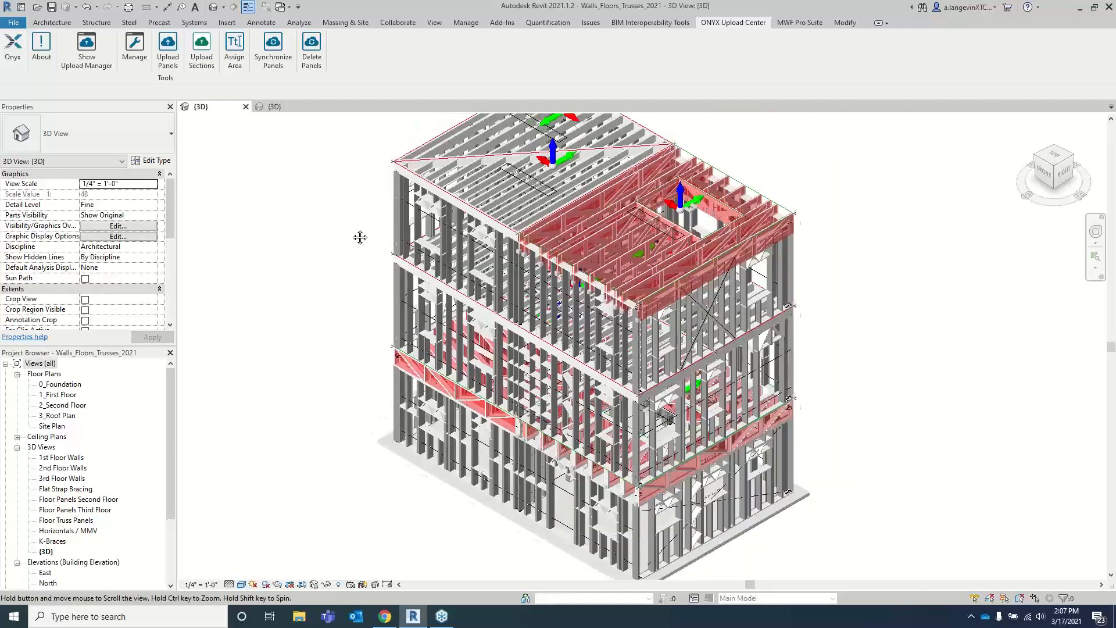
Step: Open the Component Upload Manager and review its new profile, lumber, sheathing and hardware components
click(202, 55)
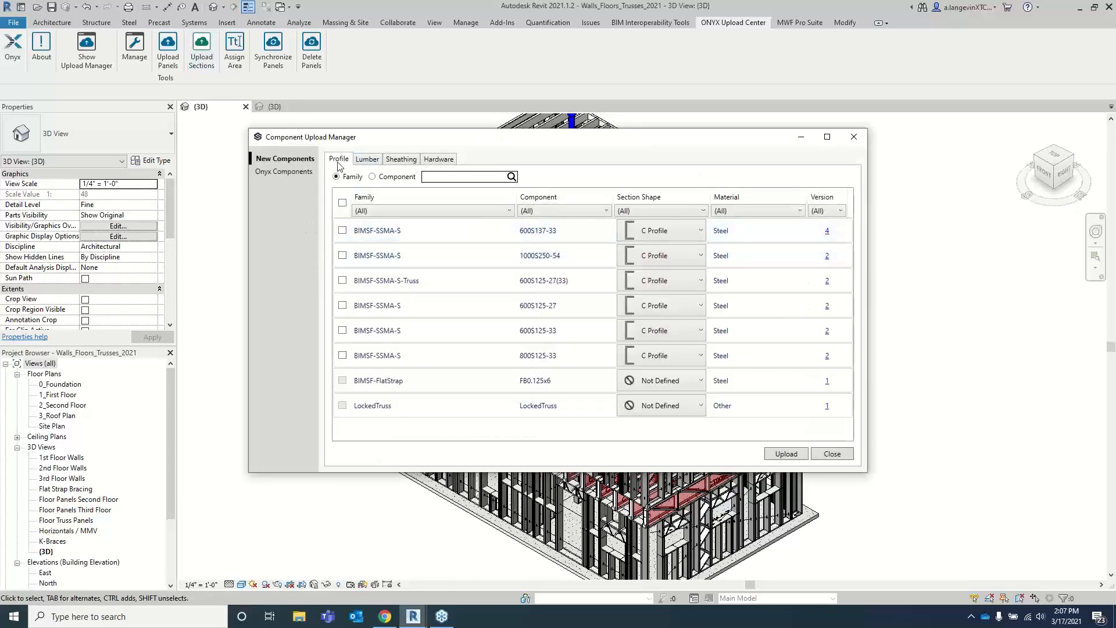
click(356, 160)
click(401, 160)
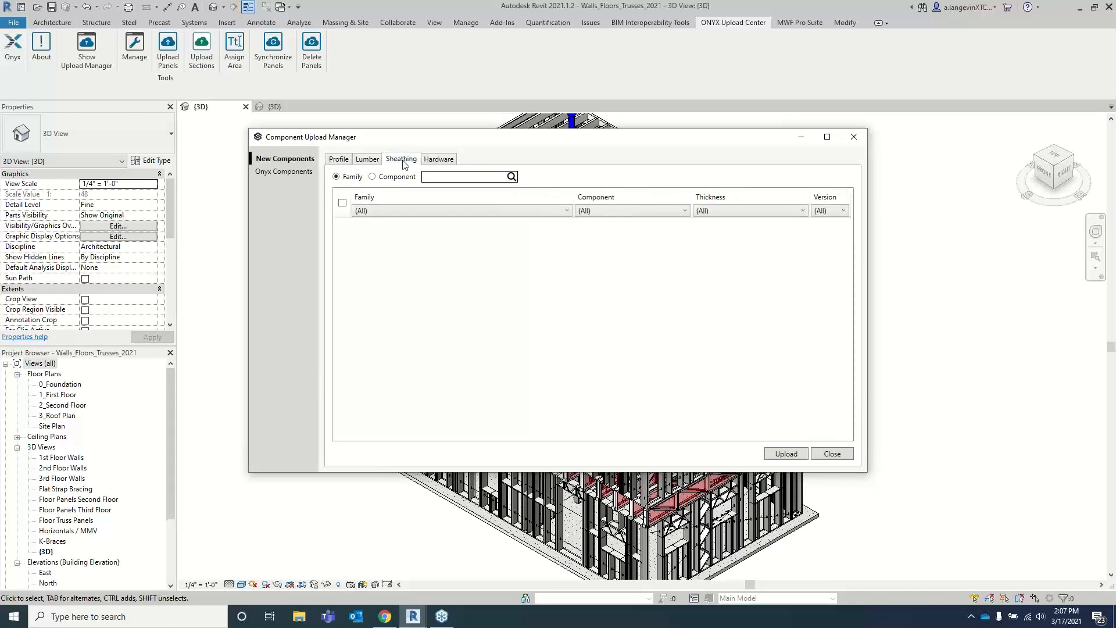
click(440, 160)
click(402, 160)
click(367, 159)
click(339, 159)
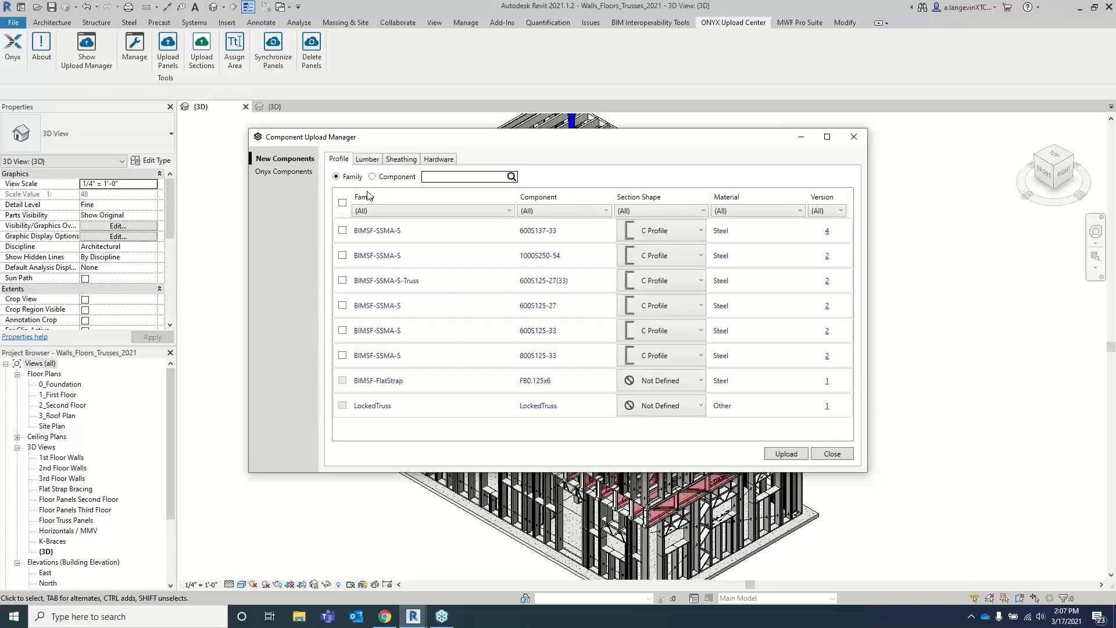
Step: Mark all uploadable new profile components and inspect the section shape options for component 600S137-33, leaving it as C Profile
click(342, 202)
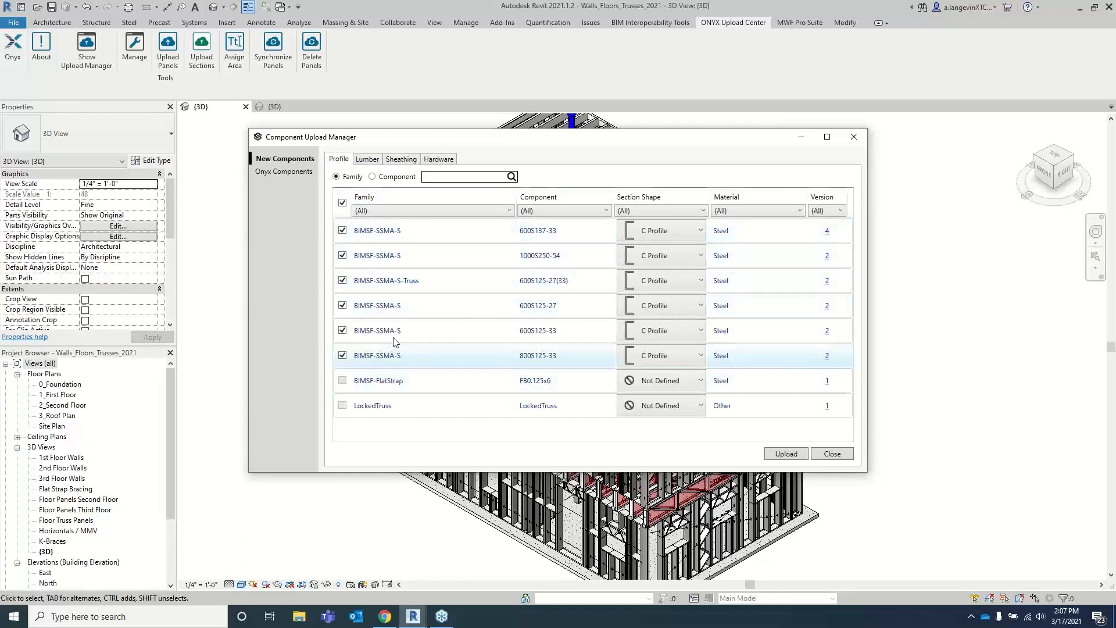
click(700, 231)
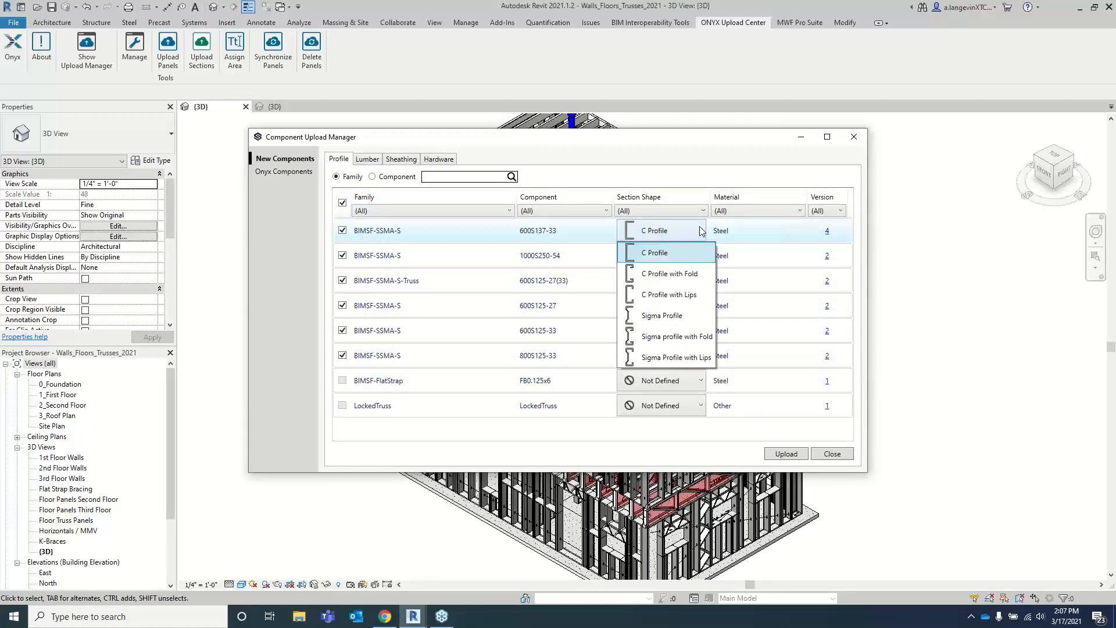
click(607, 229)
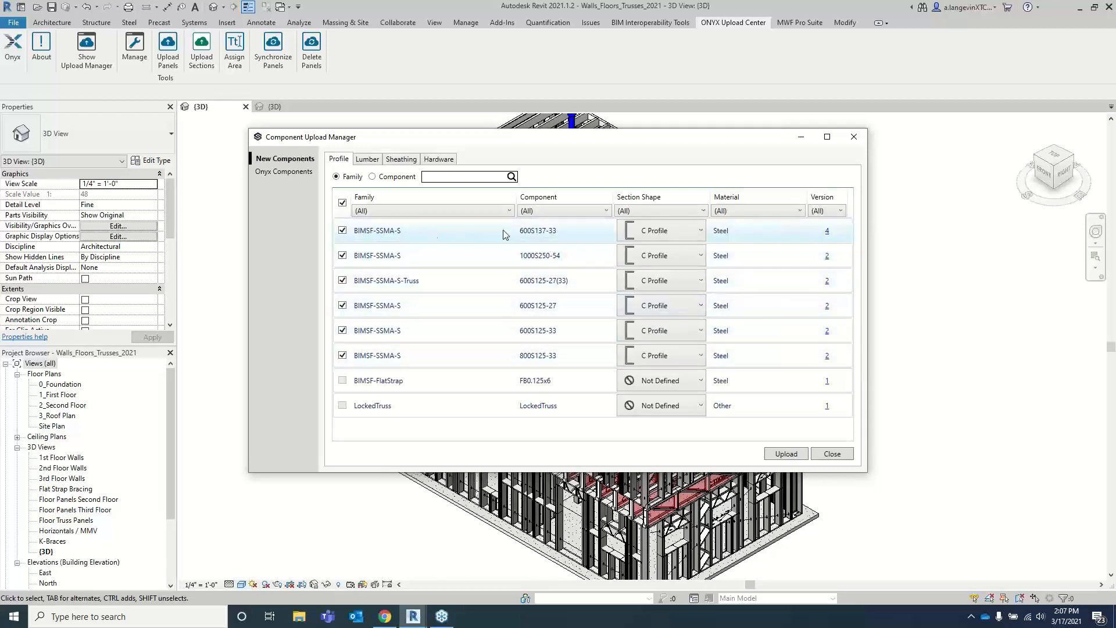
Step: Review the profile components already stored in Onyx and close the Component Upload Manager
click(284, 171)
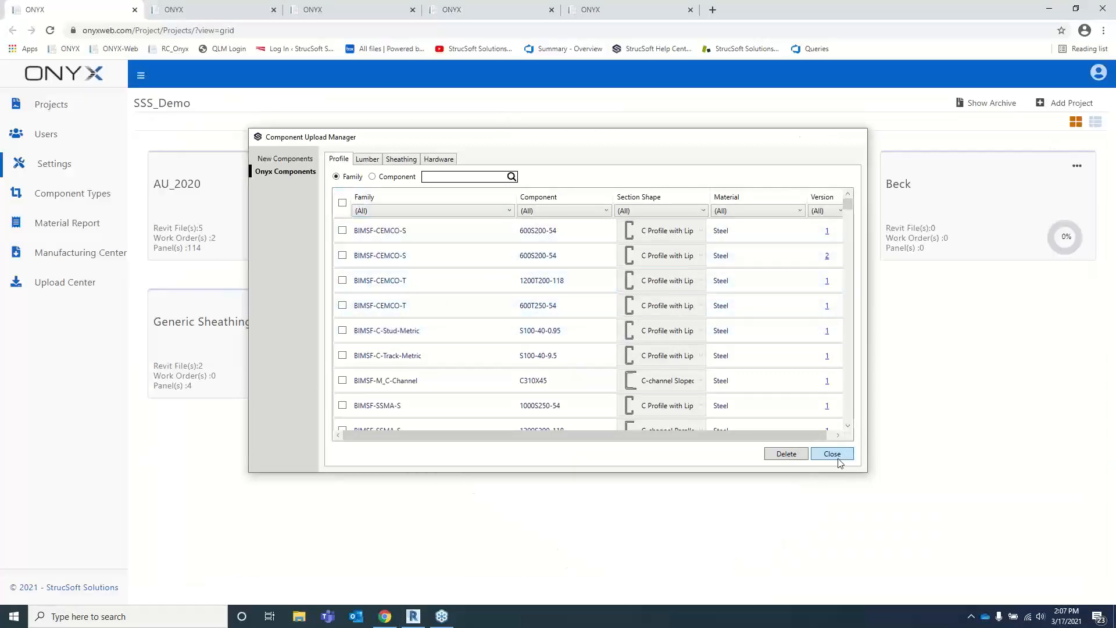
click(837, 458)
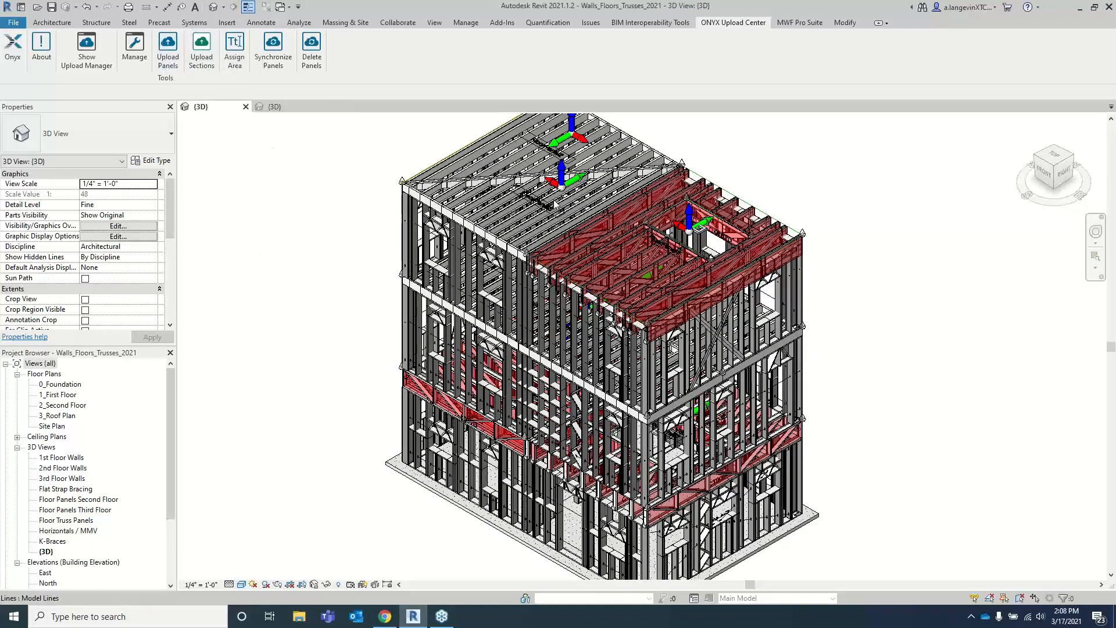
Step: Open the Panel Upload Manager, widen its window so the panel columns are readable, and reposition it over the model
click(168, 49)
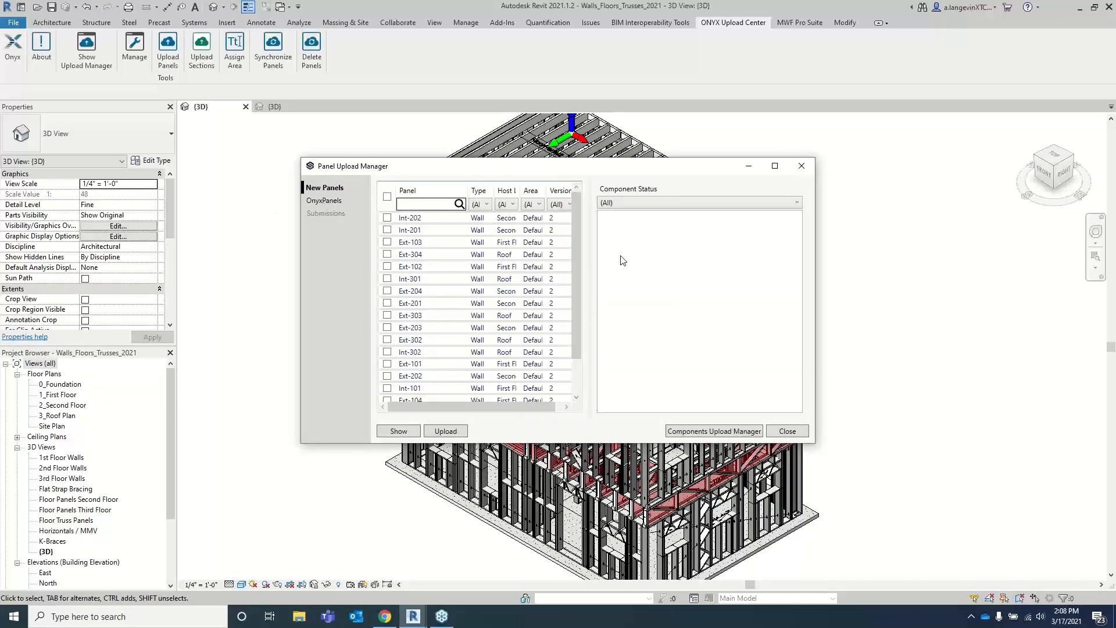
drag(817, 258, 998, 266)
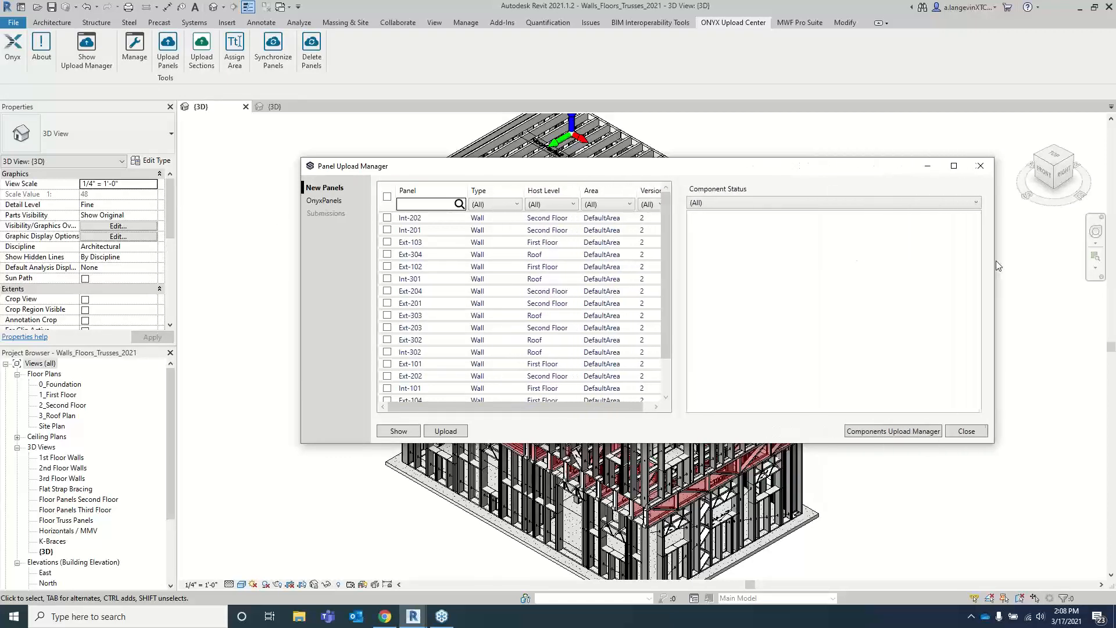
drag(600, 169, 514, 139)
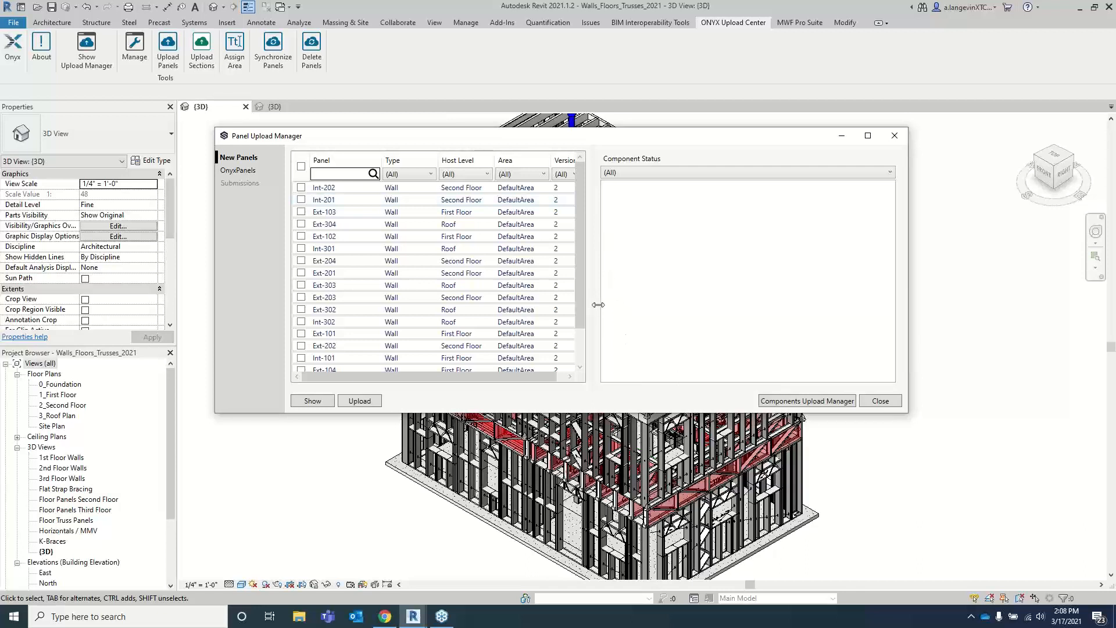
Step: Widen the new panels list, mark panels Int-202, Int-201 and Ext-103, and inspect the upload status of Ext-103's components
drag(598, 304, 654, 305)
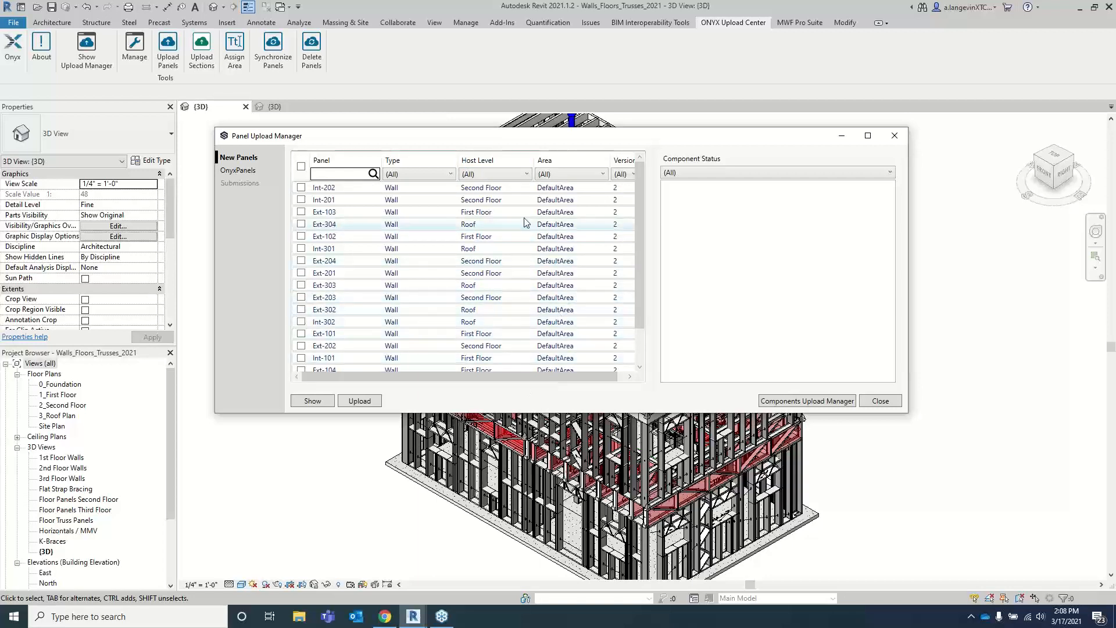
click(301, 188)
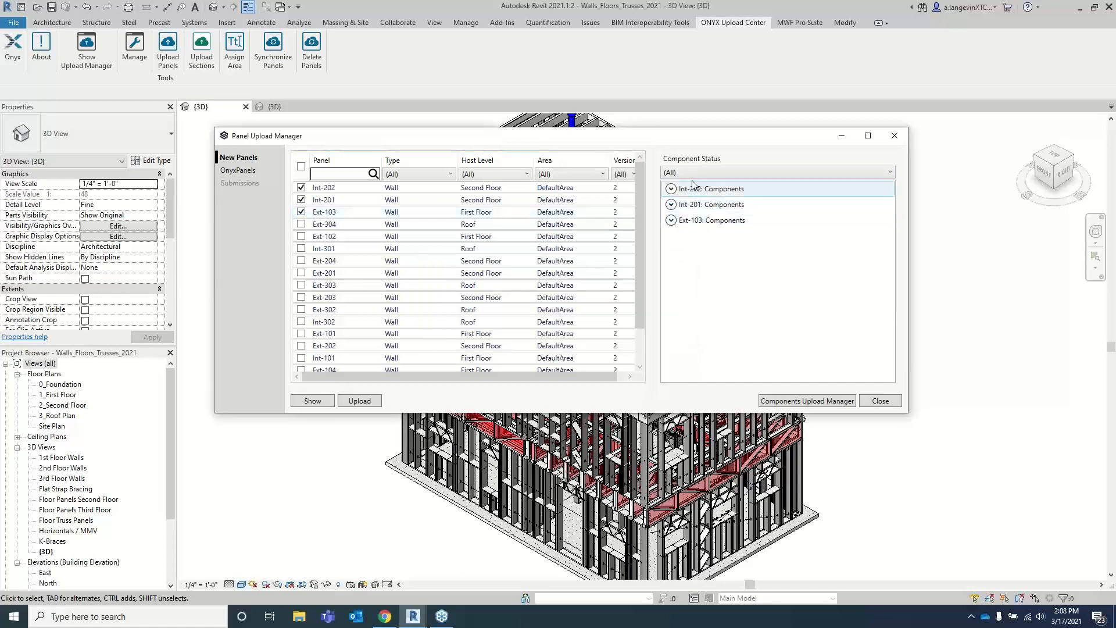
click(670, 220)
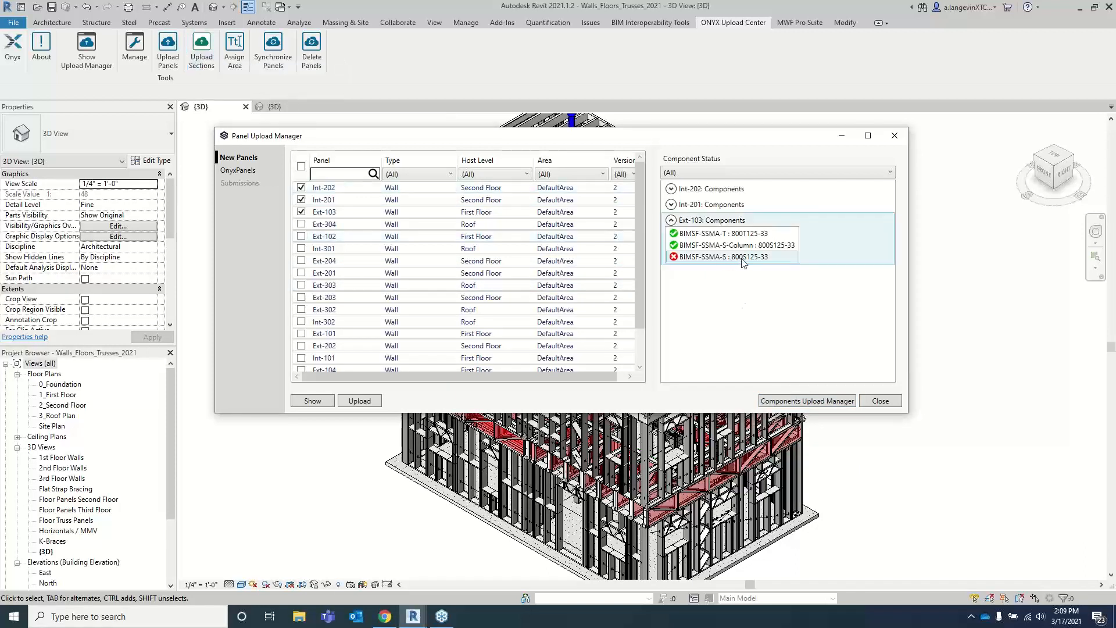
click(671, 221)
Step: Filter the component status to Not Uploaded, inspect the components of Int-202 and Ext-103, and widen the panel list further
click(734, 171)
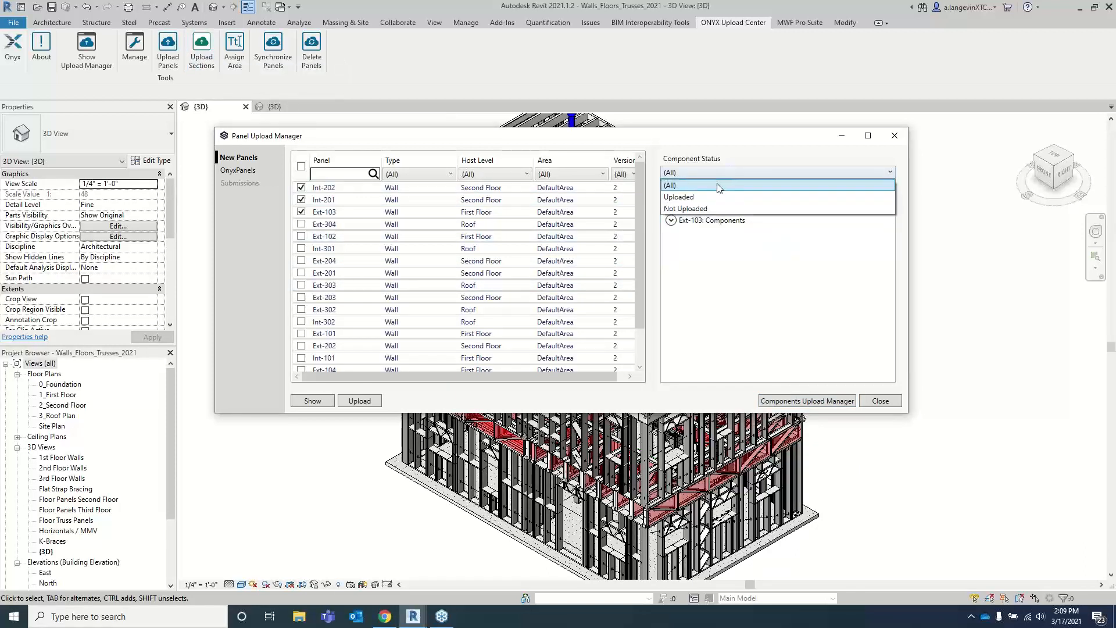
click(701, 210)
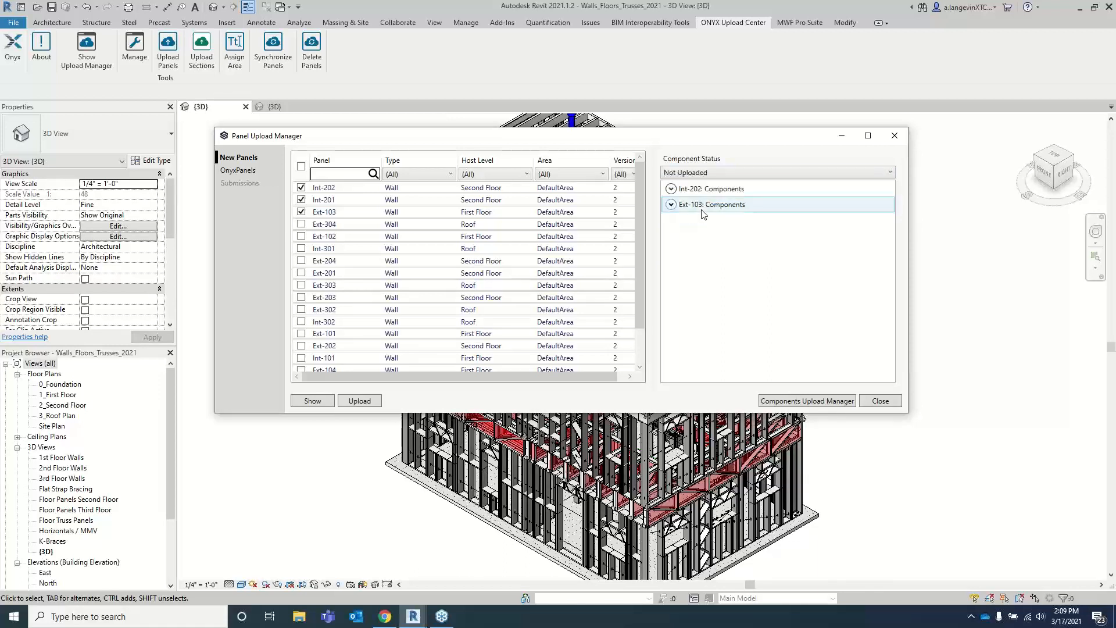
click(670, 190)
click(671, 188)
click(671, 204)
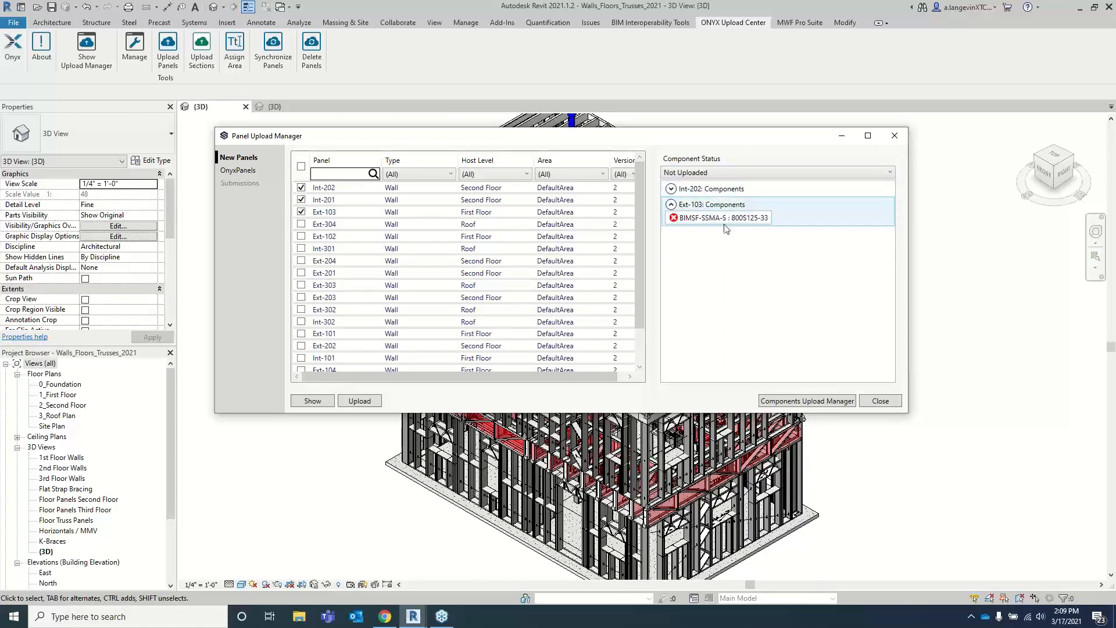
click(670, 203)
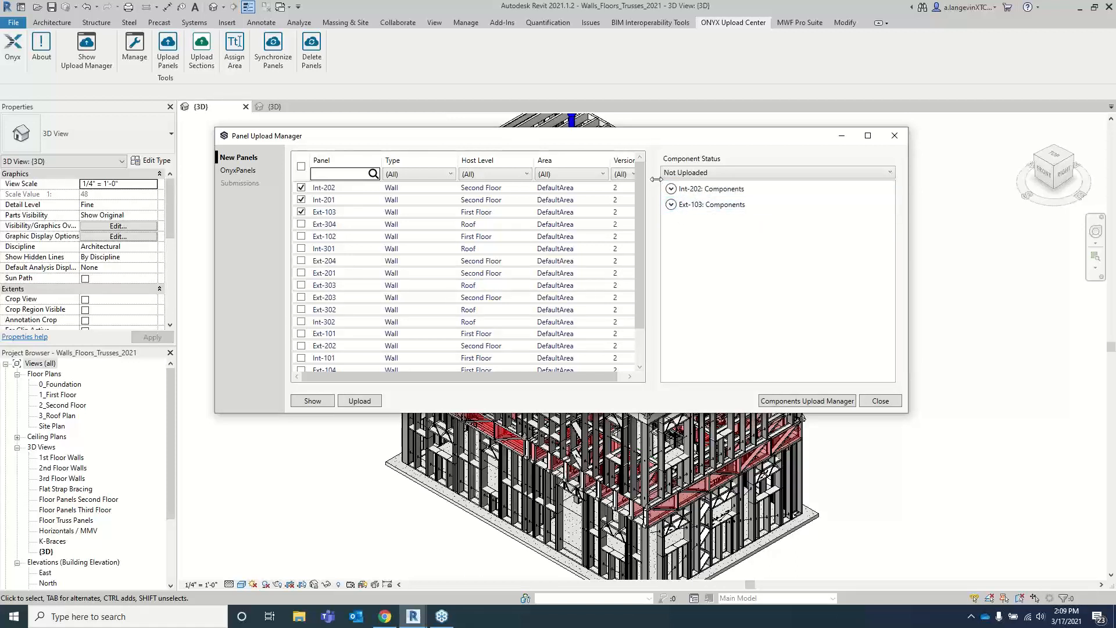
drag(656, 179, 742, 179)
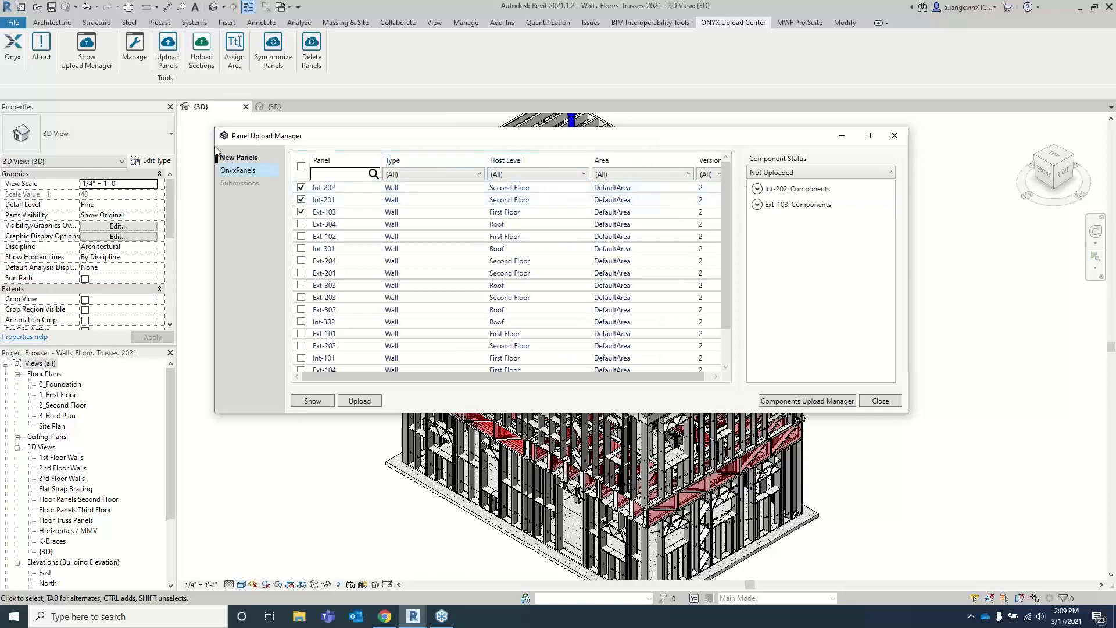
Step: Show the panels already stored in Onyx, make the Panel Upload Manager taller and move it higher over the model
click(242, 171)
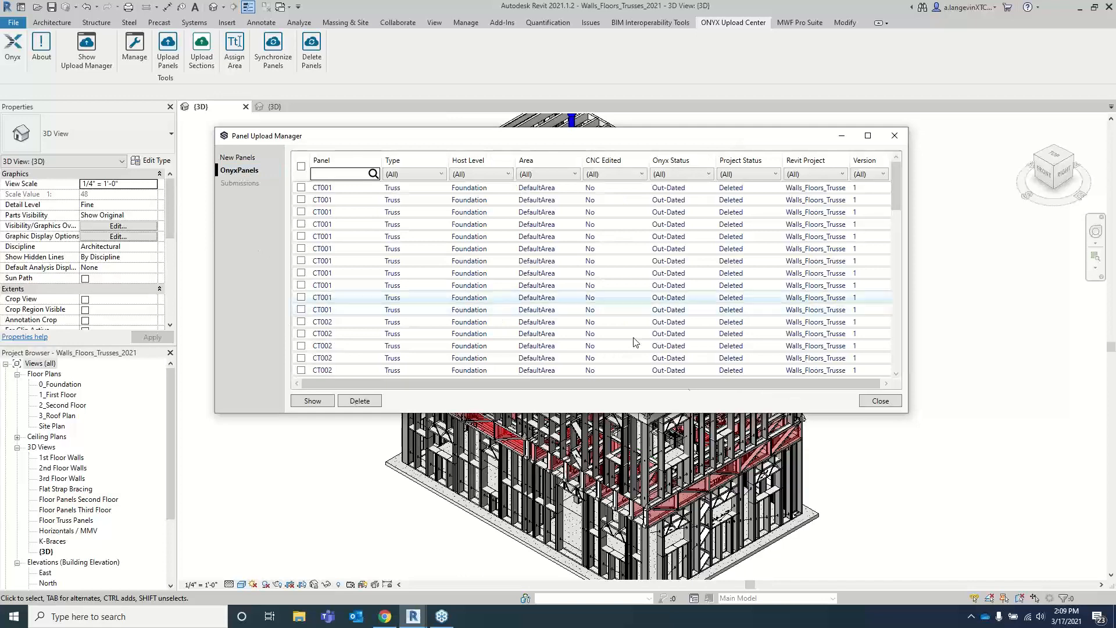
drag(754, 414, 753, 491)
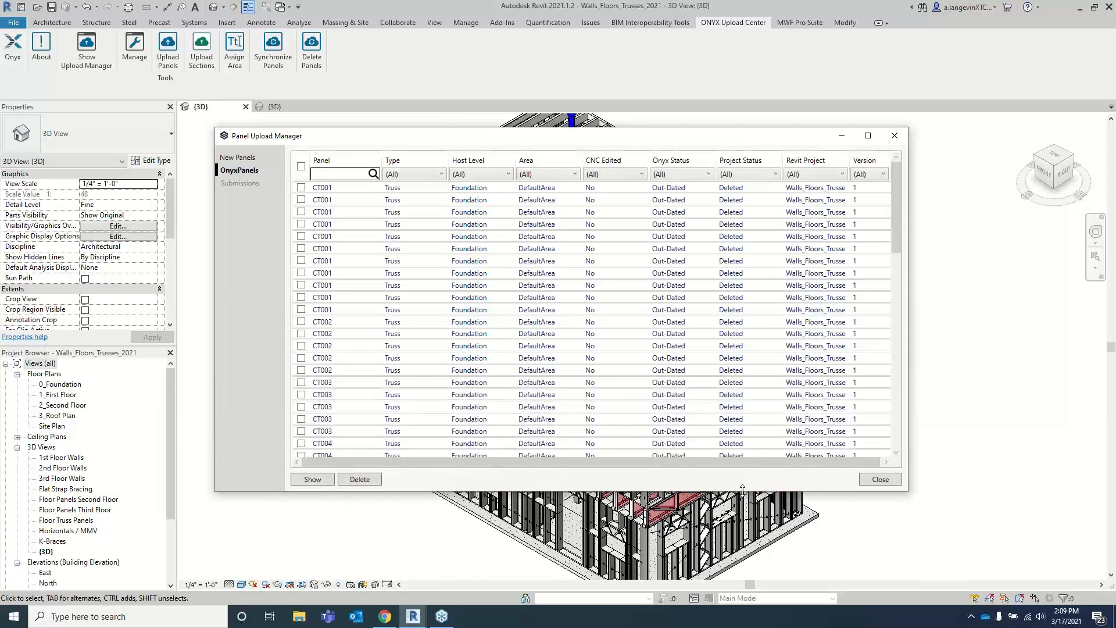
drag(574, 142, 571, 89)
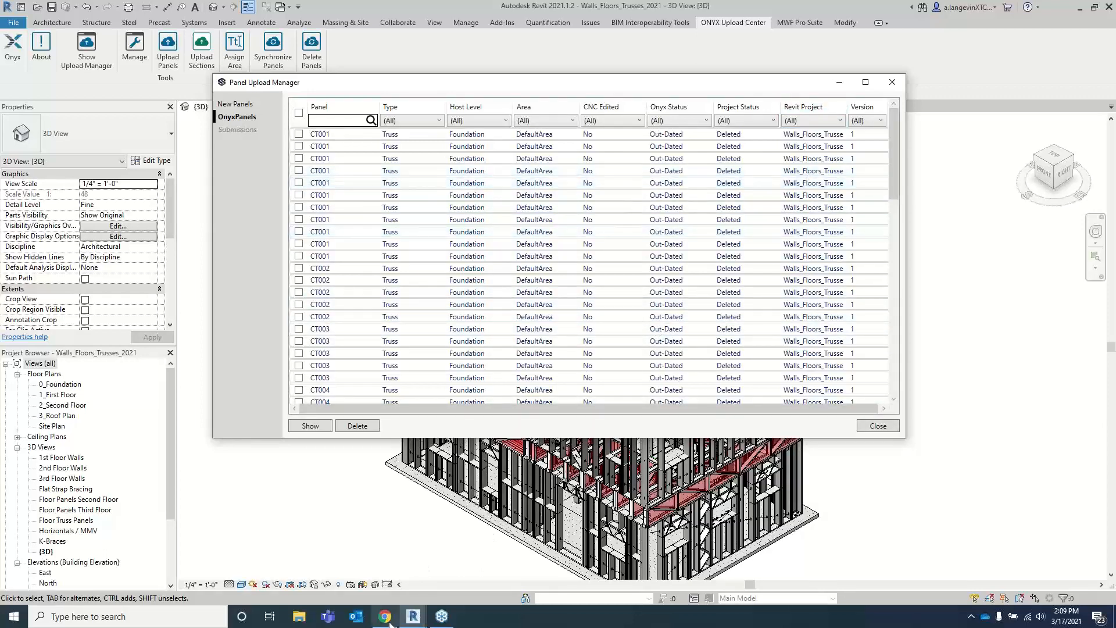
Step: Switch to the ONYX website in Chrome to view the project list, and return to Revit's Panel Upload Manager
click(385, 616)
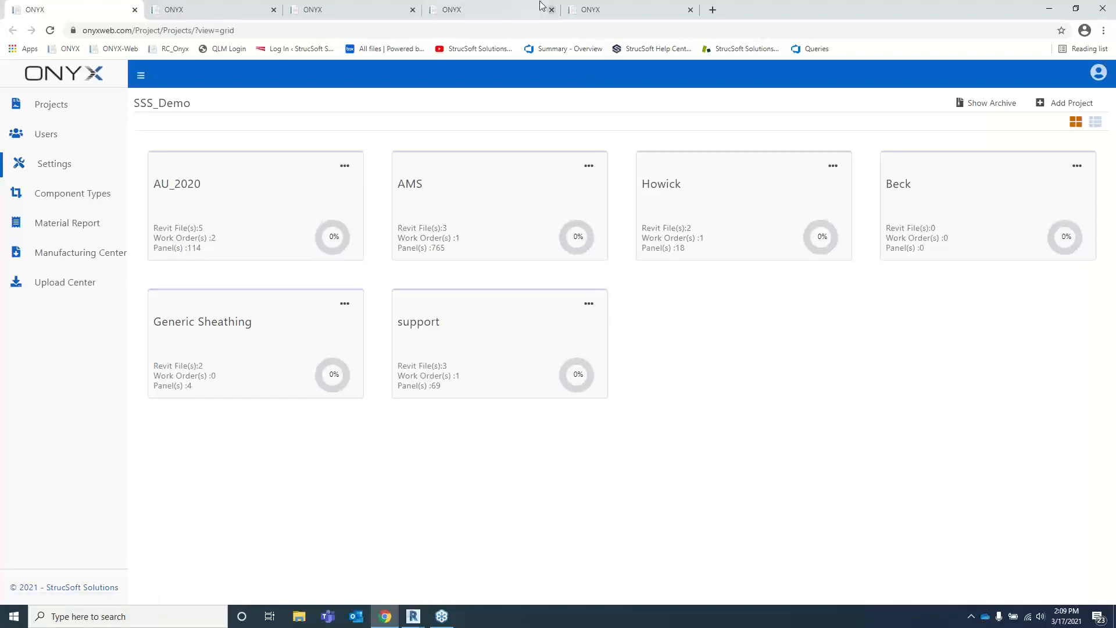
mouse_move(413, 616)
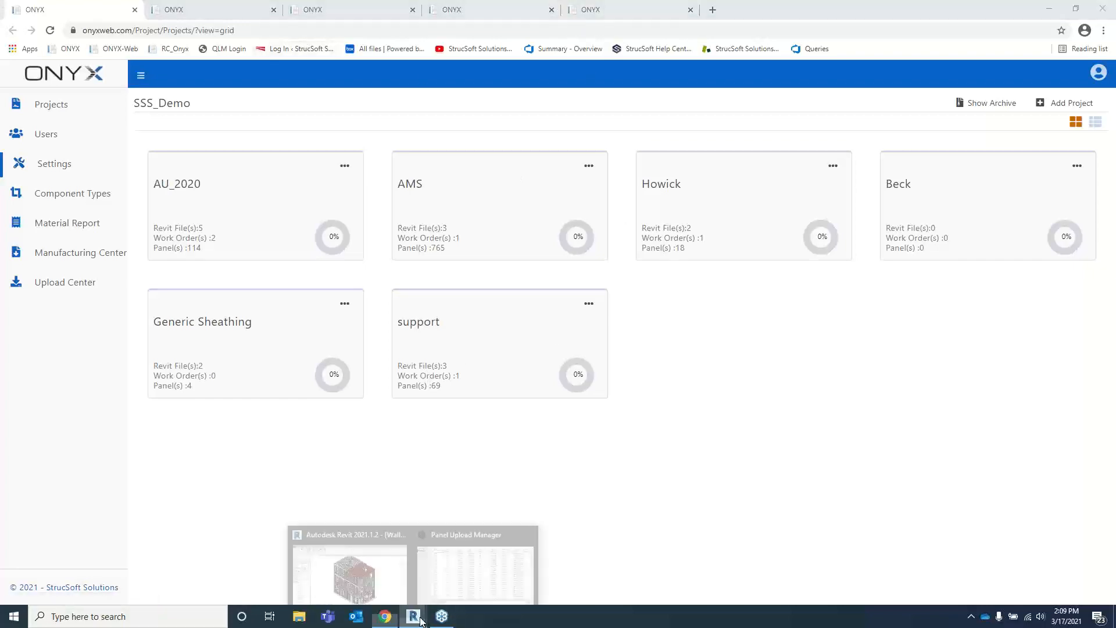
click(459, 561)
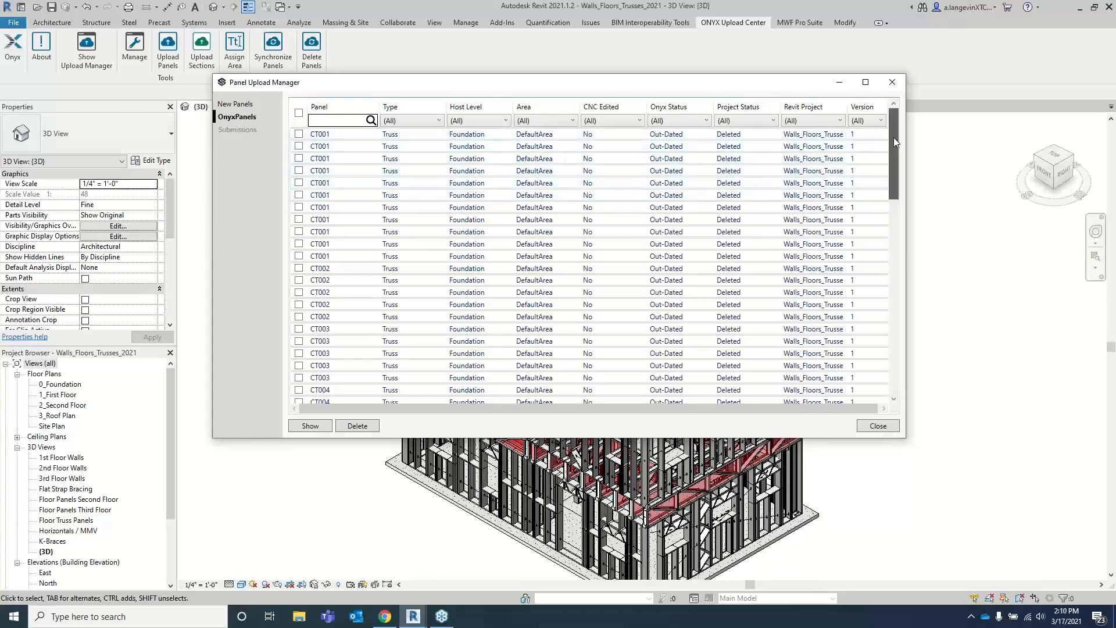
Step: Mark panels PEX1, Int-302, Int-301 and Int-202 at the end of the stored Onyx panels list
drag(893, 147, 903, 374)
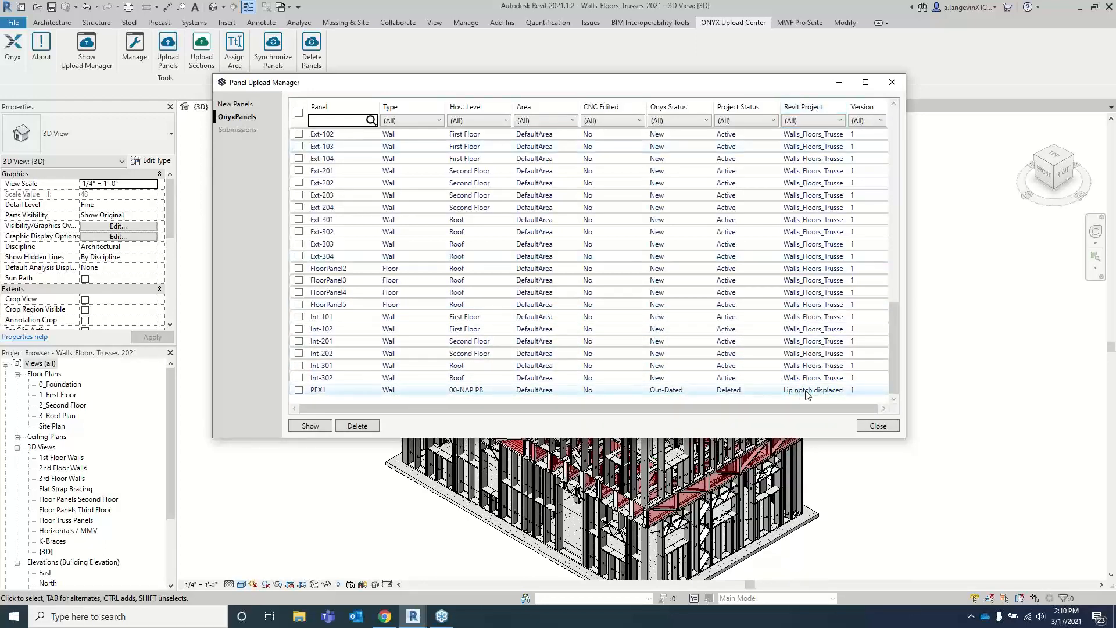
click(299, 389)
click(298, 377)
click(299, 365)
click(298, 353)
mouse_move(386, 618)
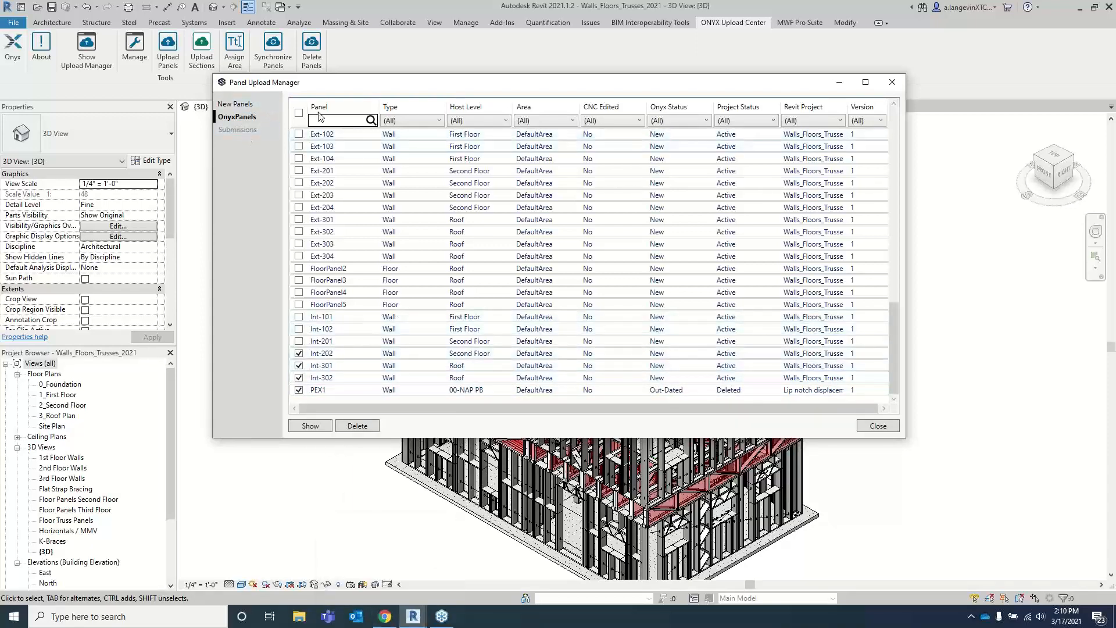
Step: Examine the Type, Host Level and Area filter choices for the stored panels, and close the Panel Upload Manager
click(439, 121)
click(503, 121)
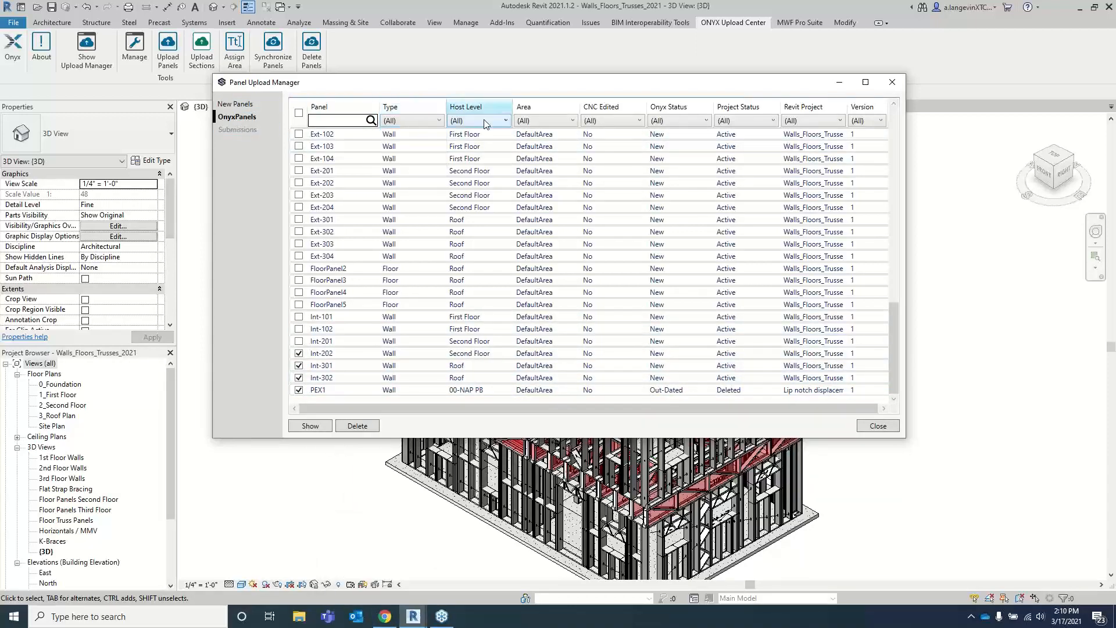
click(504, 121)
click(503, 122)
click(568, 122)
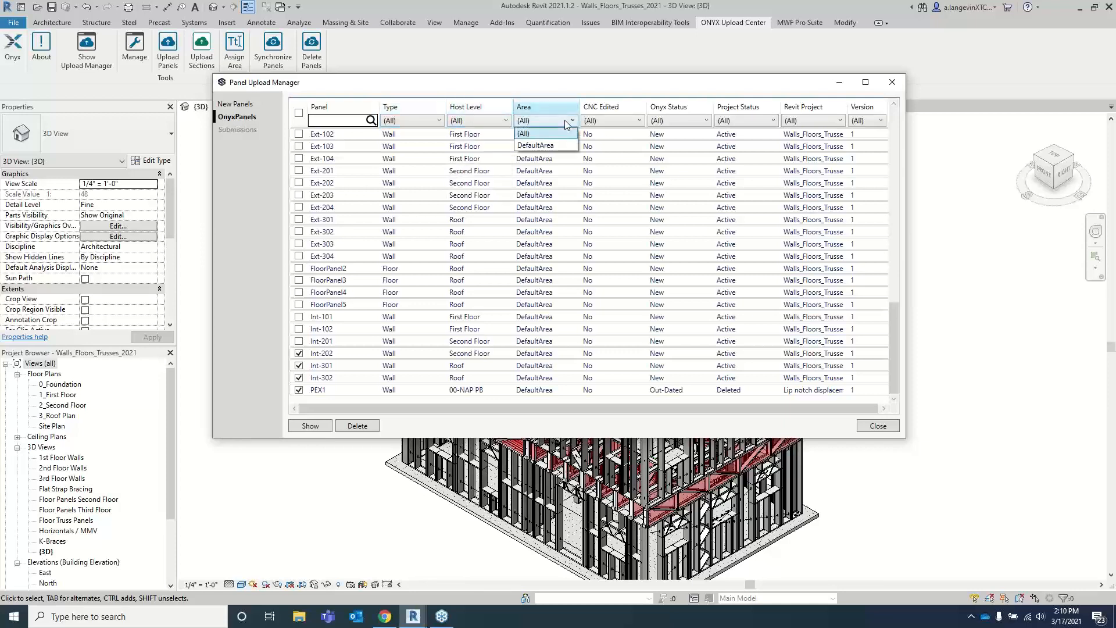
click(568, 123)
click(880, 432)
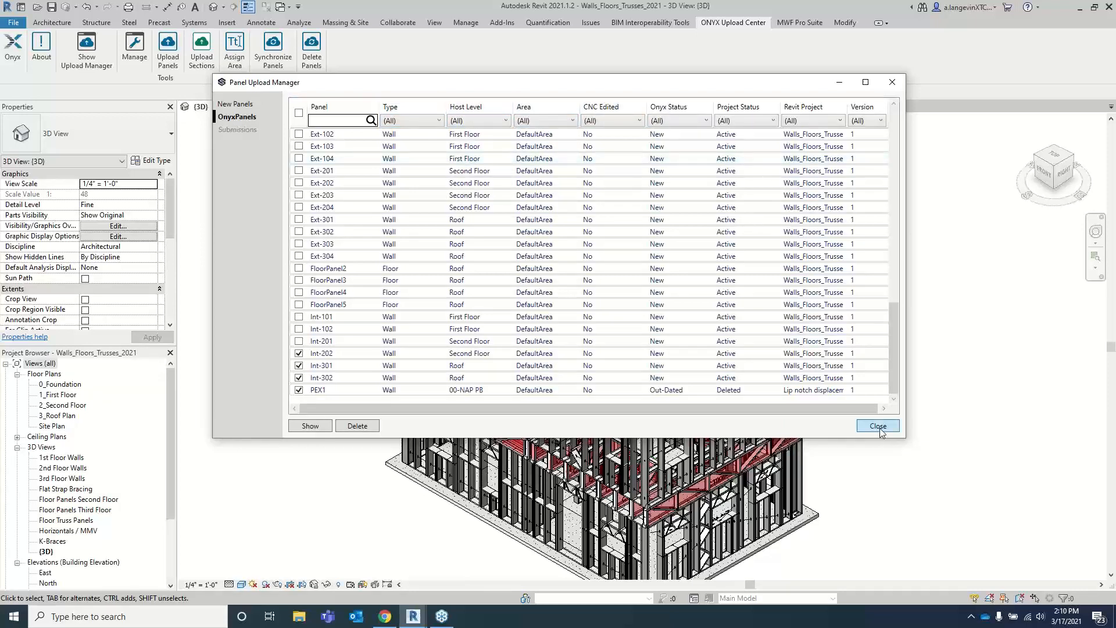
click(410, 616)
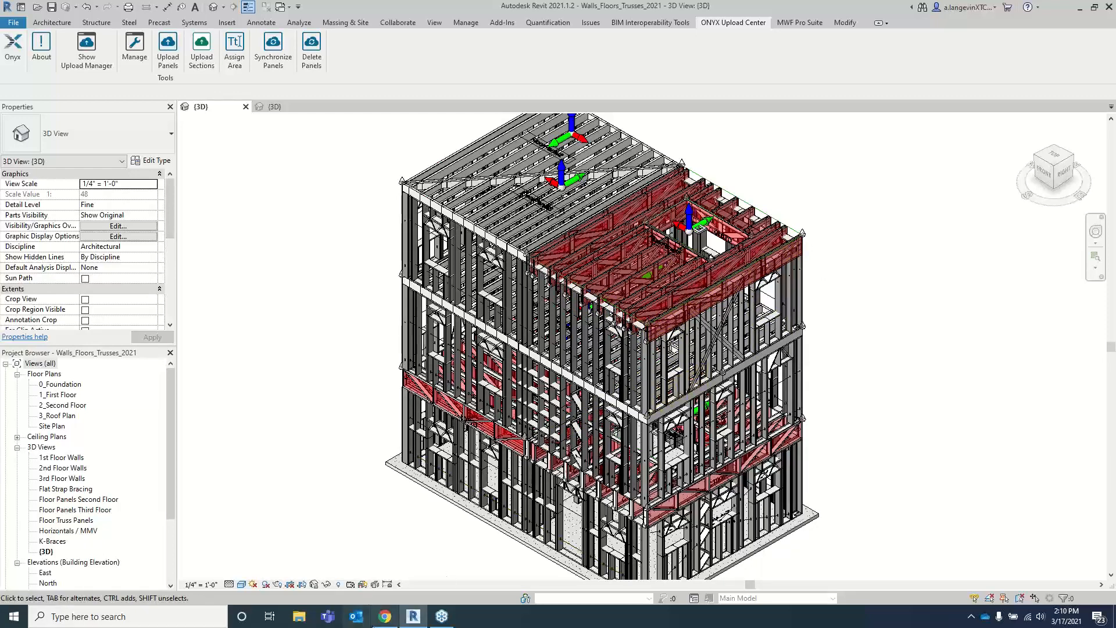
Step: Switch to the ONYX website in Chrome, open the CNC machine settings and review the roll former subtypes, keeping Howick
click(384, 616)
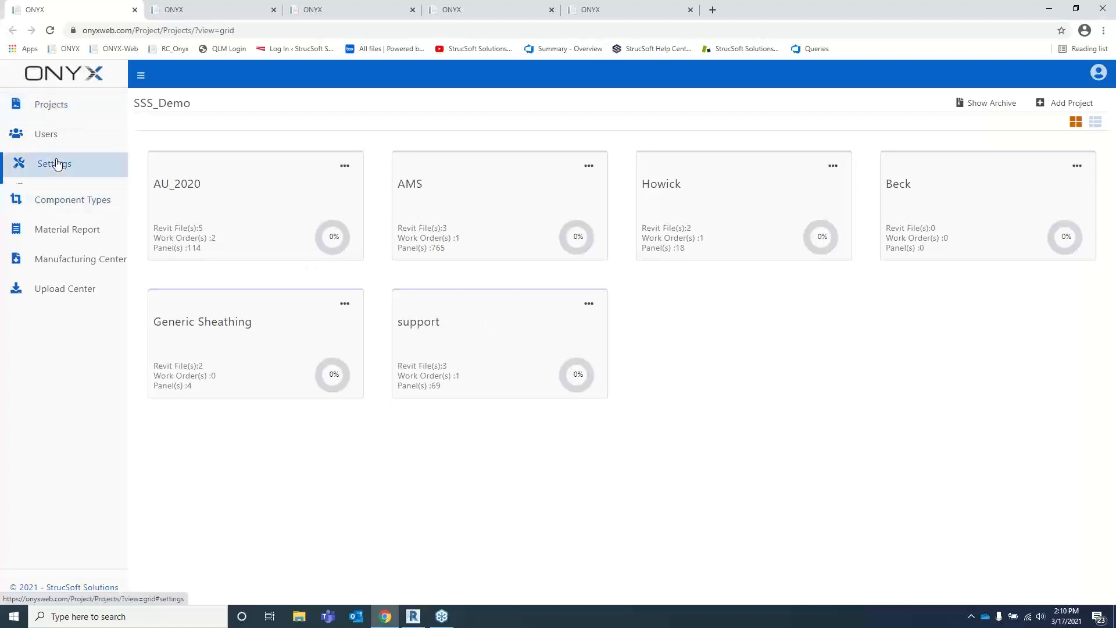
click(72, 173)
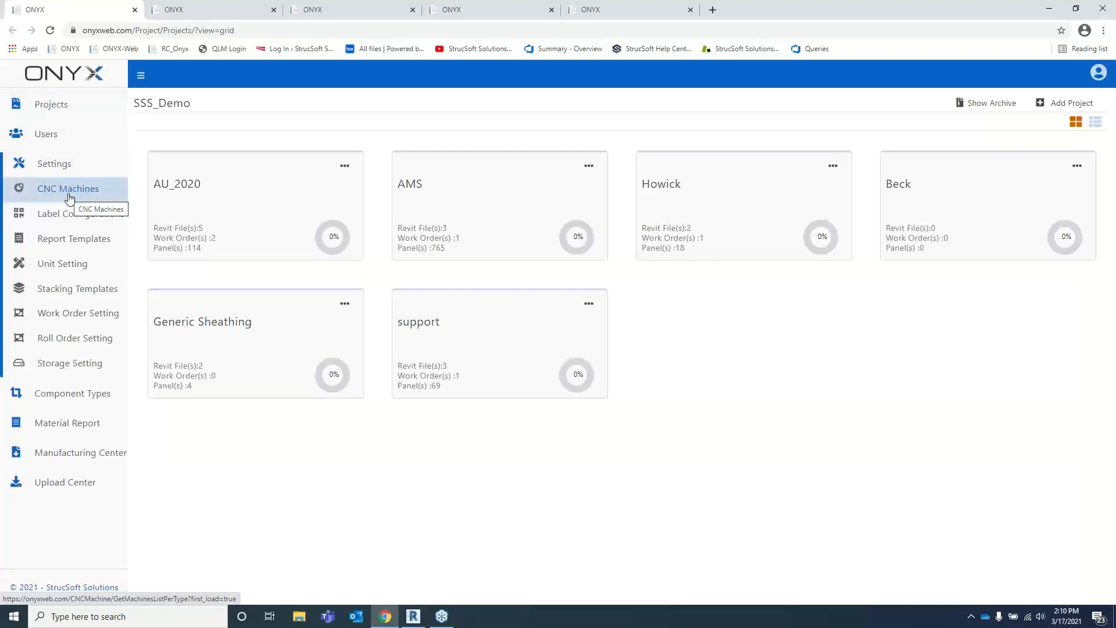
click(70, 198)
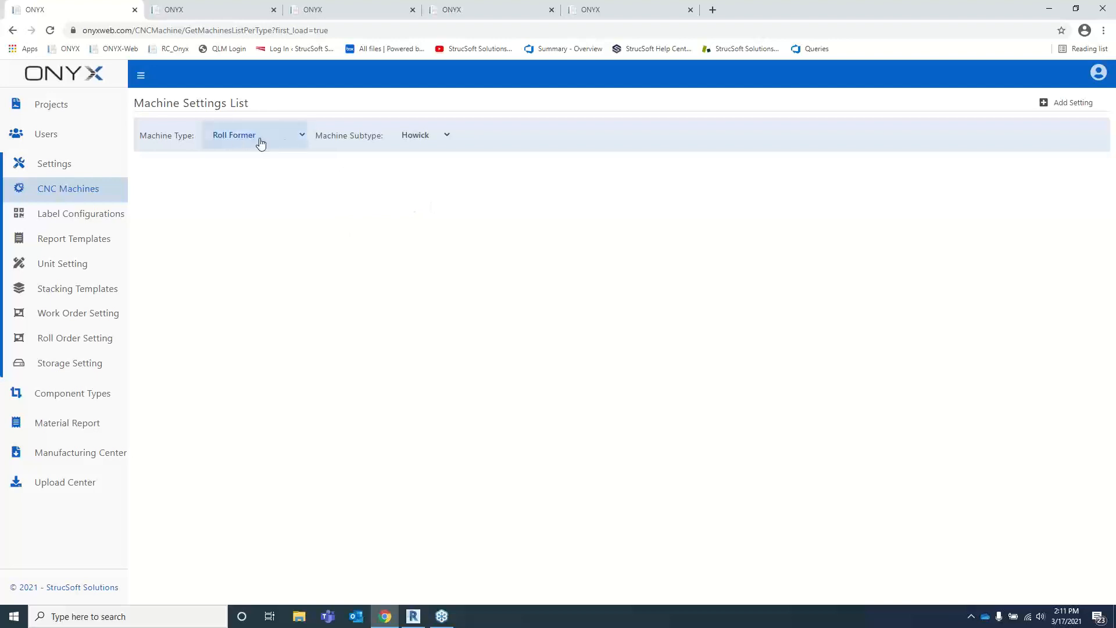
click(441, 135)
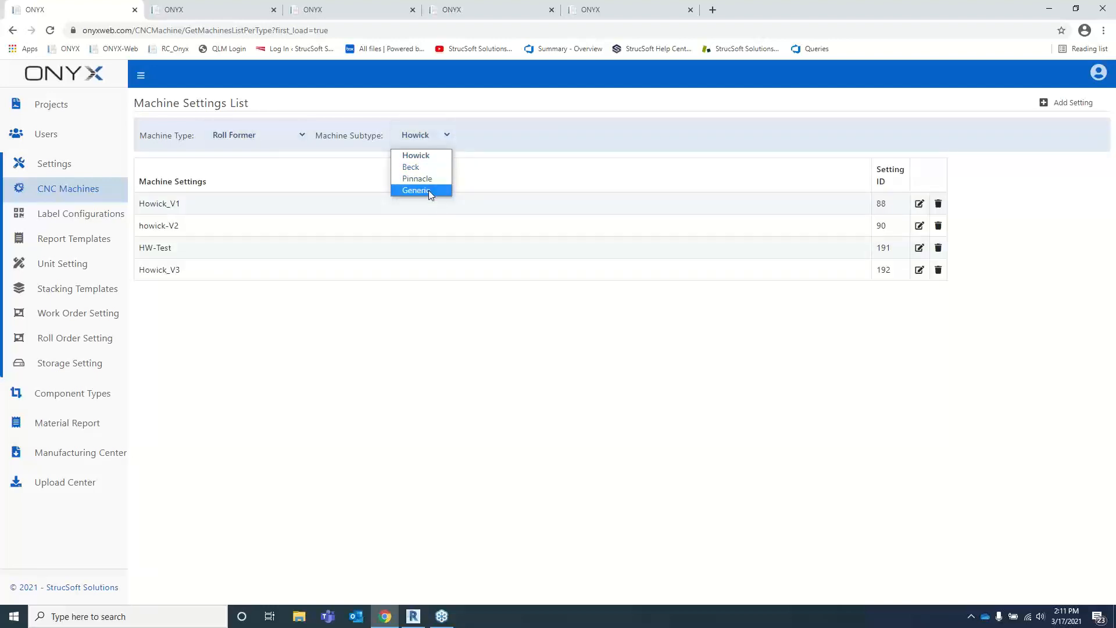
click(445, 139)
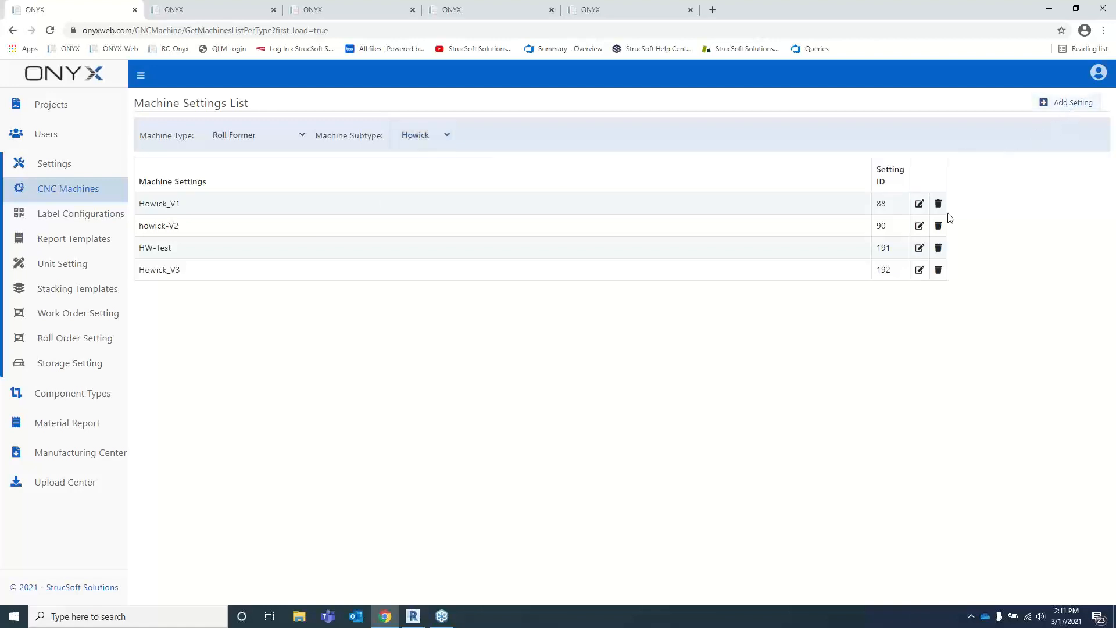
Step: Open the Howick_V3 machine setting, review its punch, tolerance, wall panel and output options, and close it without changes
click(919, 270)
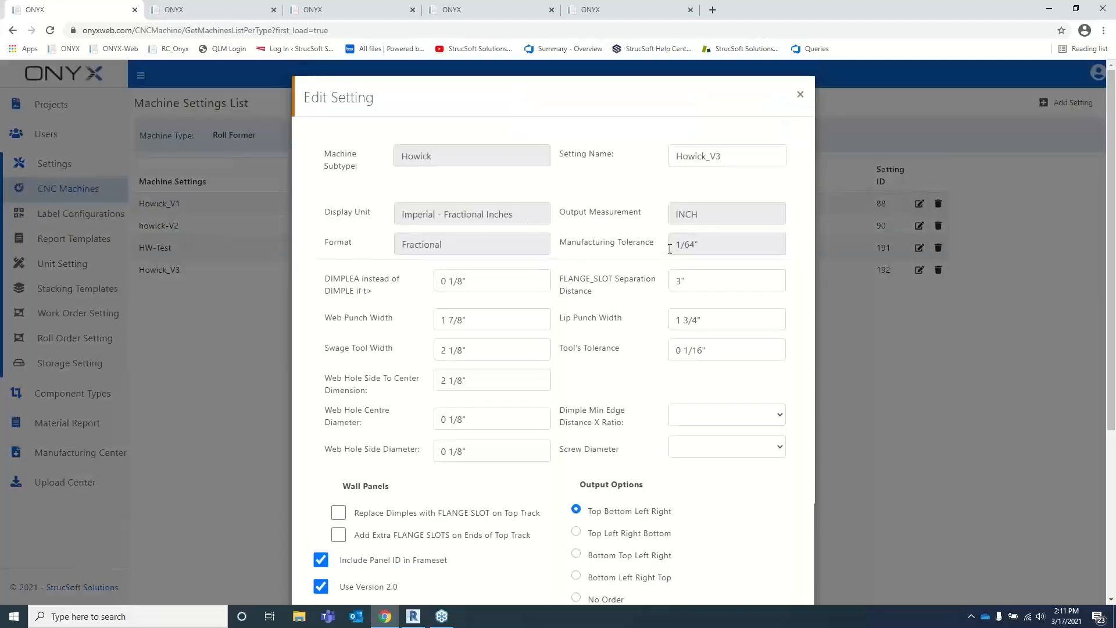
scroll(669, 248, down, 1)
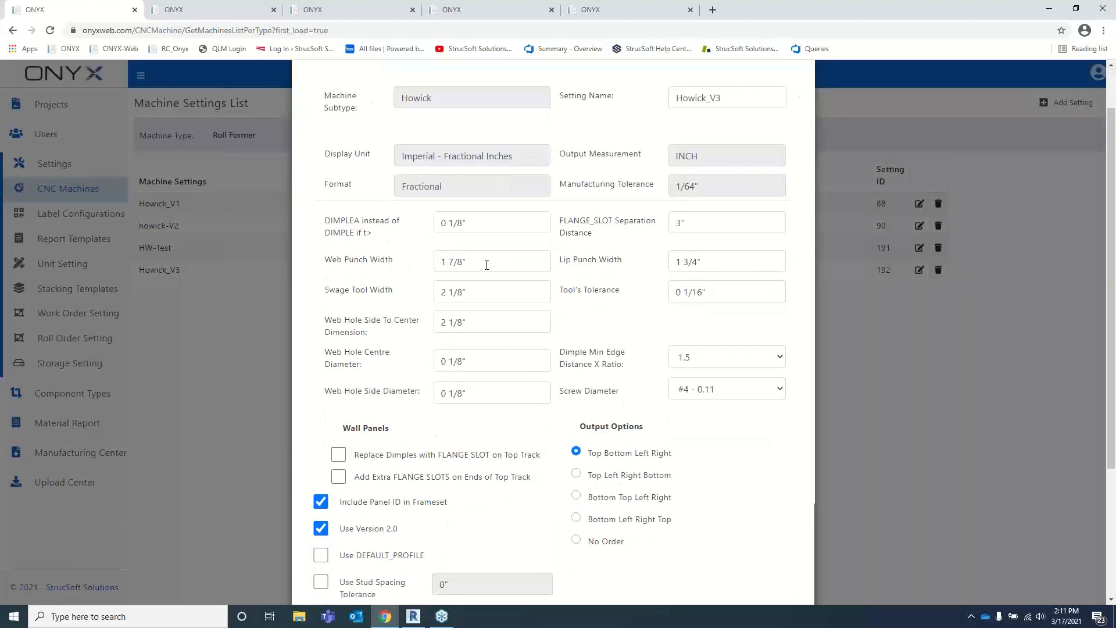
scroll(540, 291, down, 1)
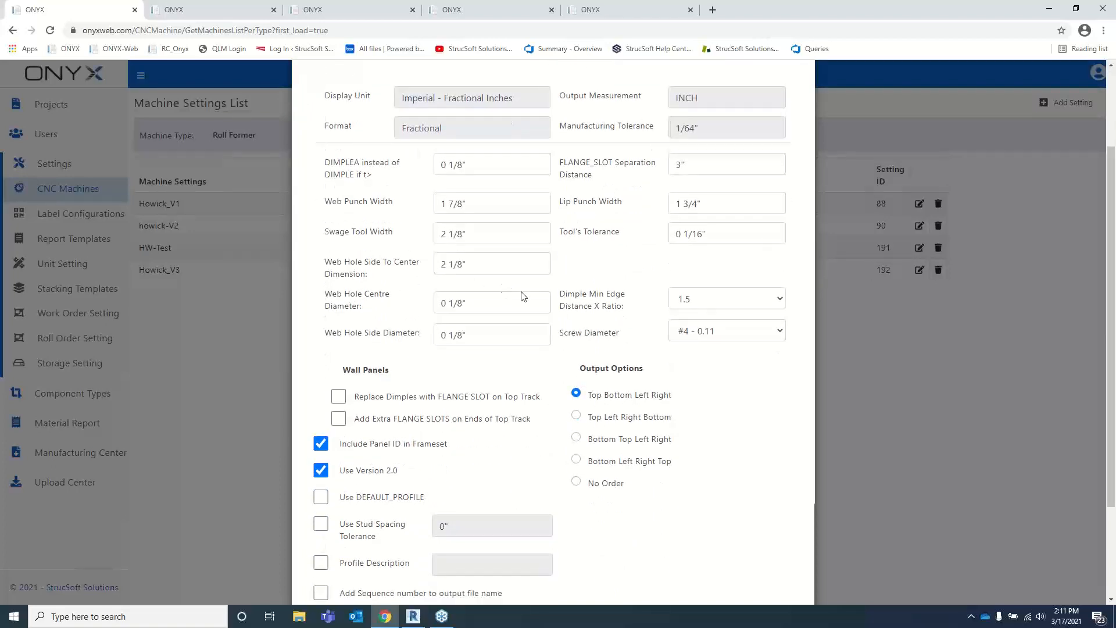
scroll(561, 295, down, 1)
scroll(562, 299, down, 1)
scroll(615, 320, up, 3)
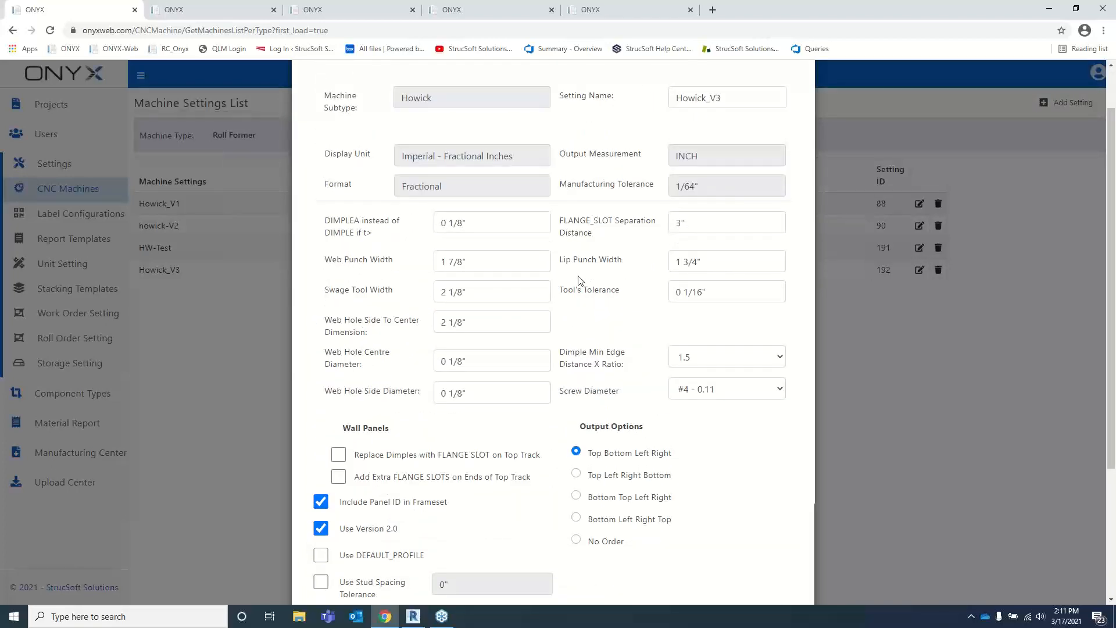
scroll(627, 274, up, 1)
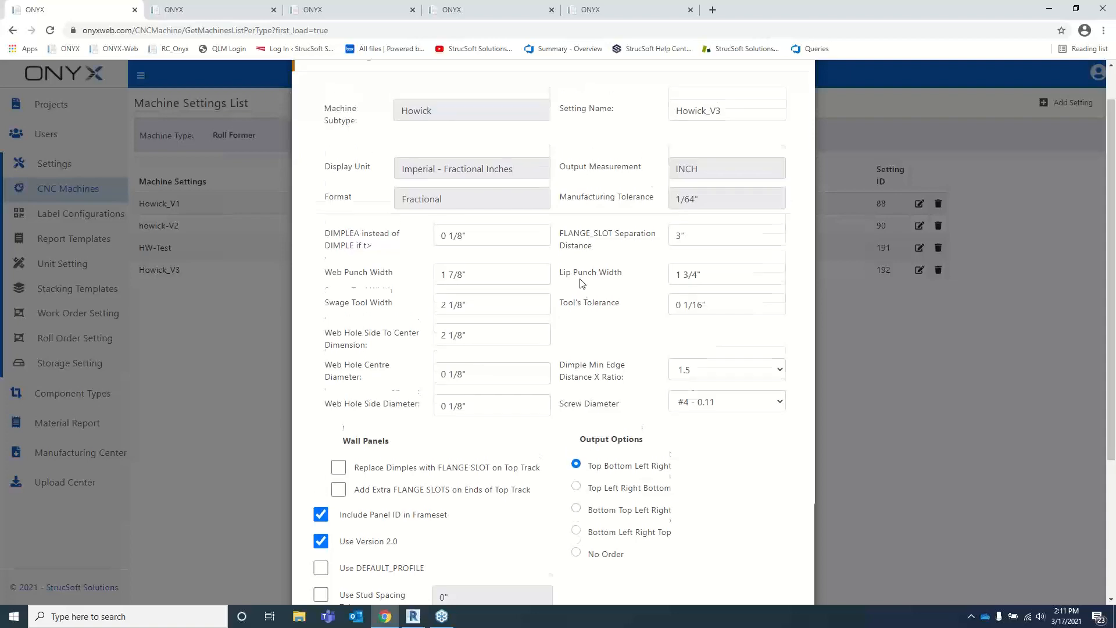
click(800, 94)
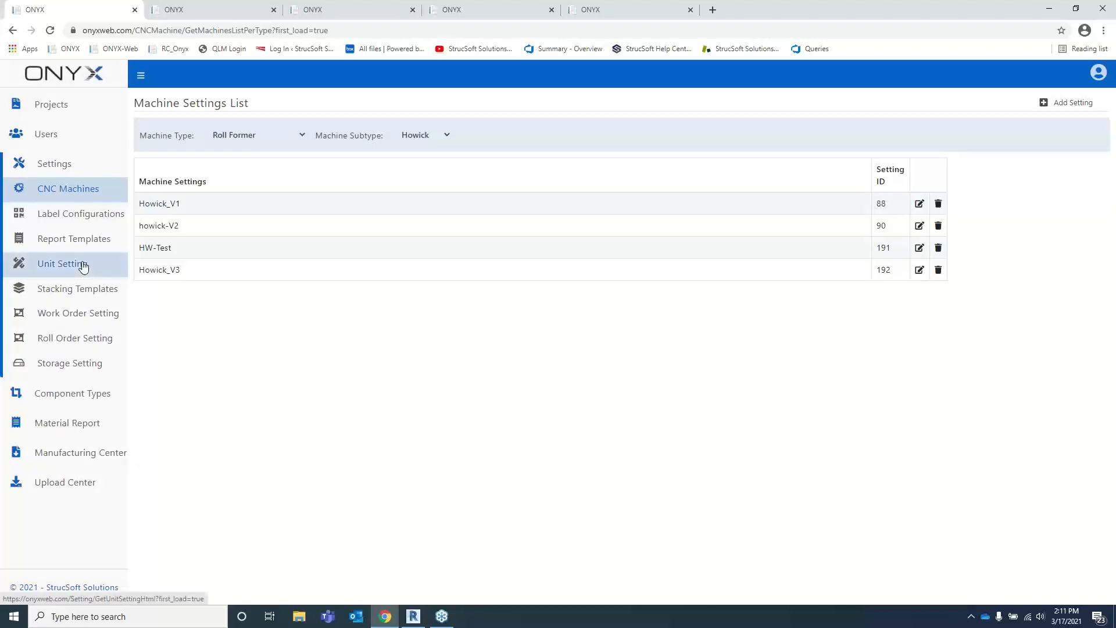
Step: Open the component types' profile list, inspect the Family Type column's options and show the custom view controls
click(70, 400)
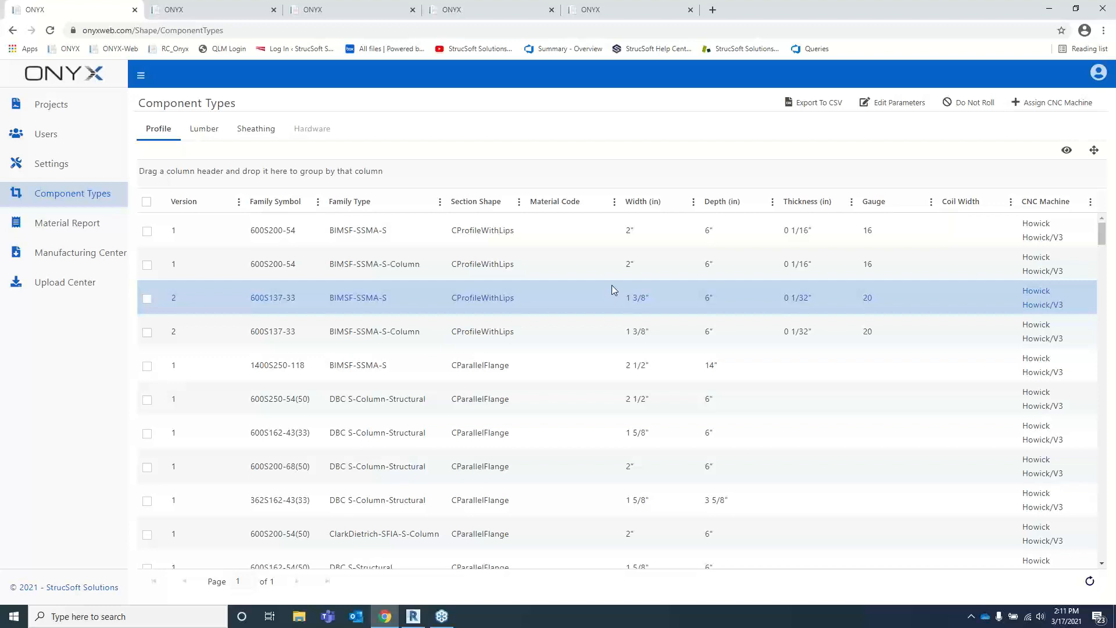
click(439, 202)
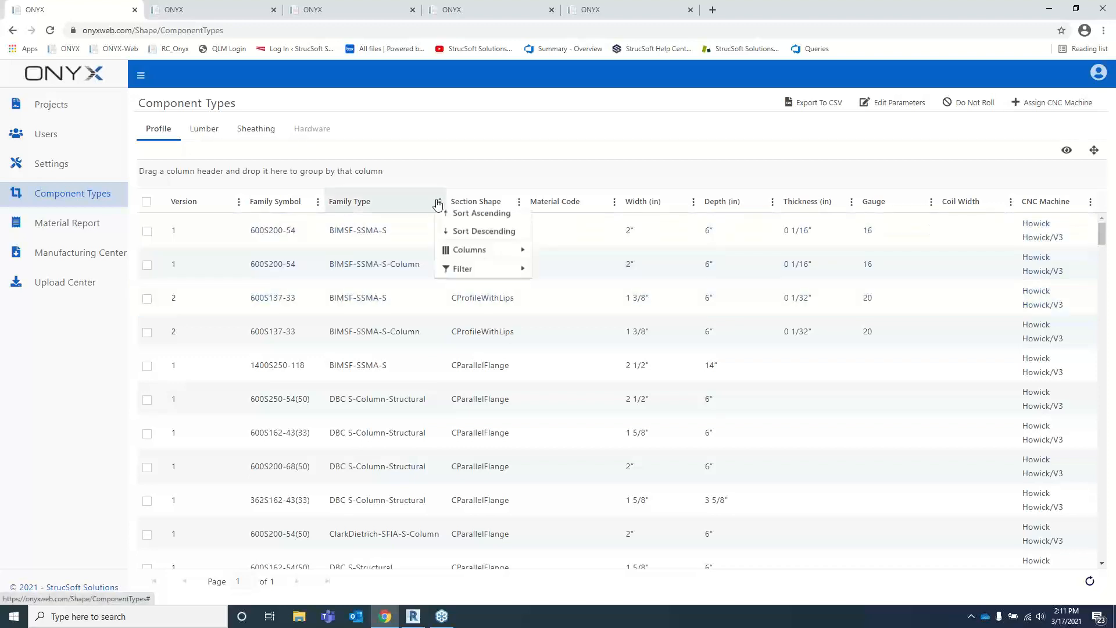
mouse_move(456, 257)
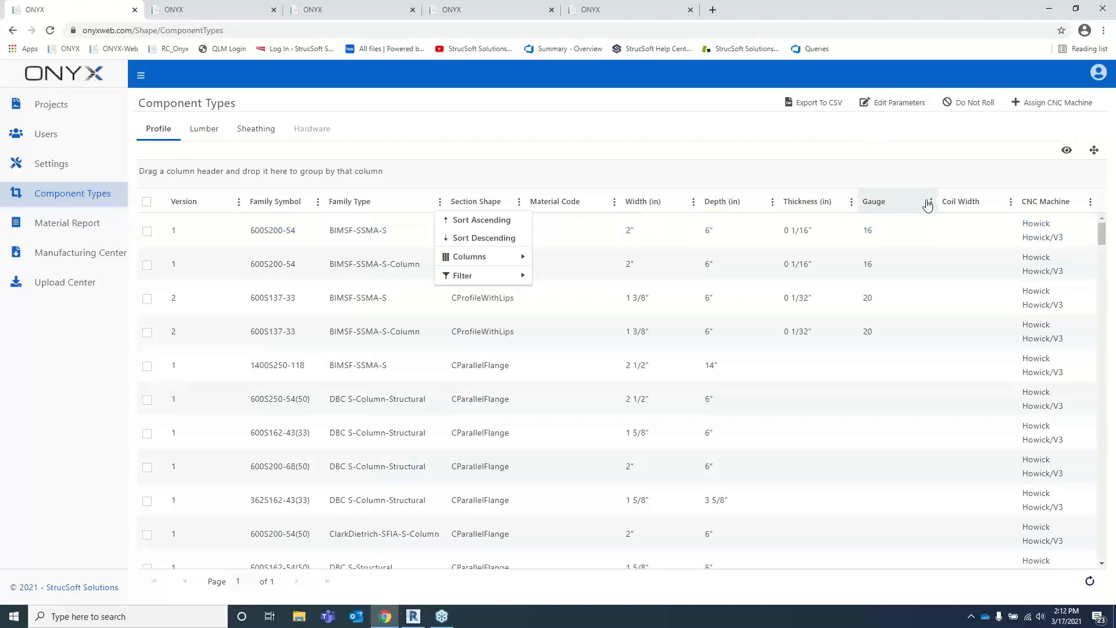
click(1067, 150)
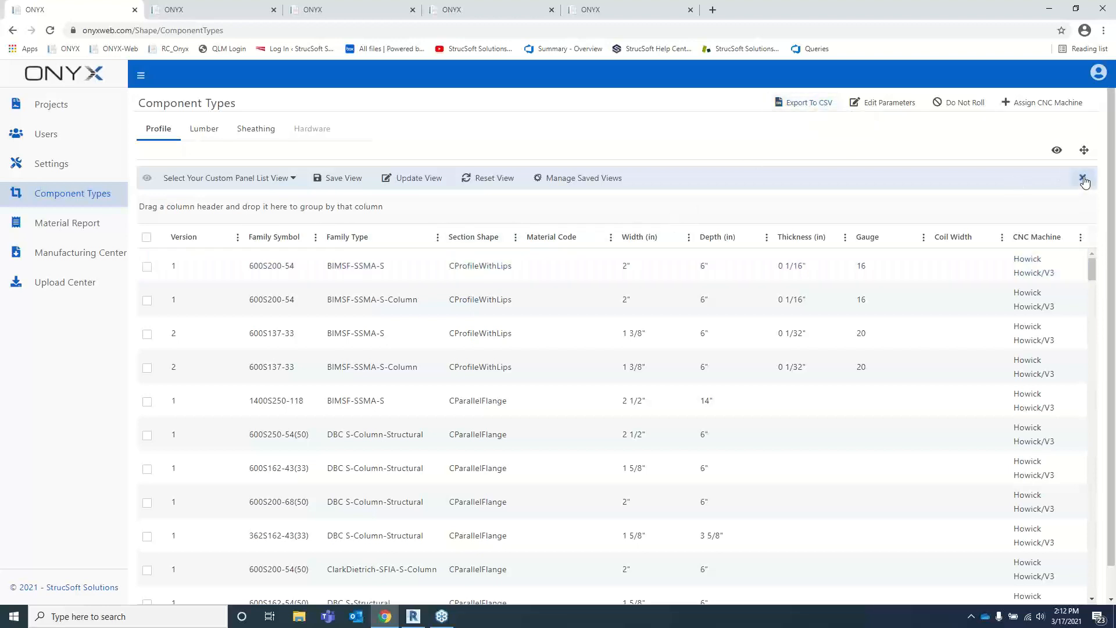
Step: Hide the custom view controls and inspect the Section Shape column's filter and column choices
click(1083, 179)
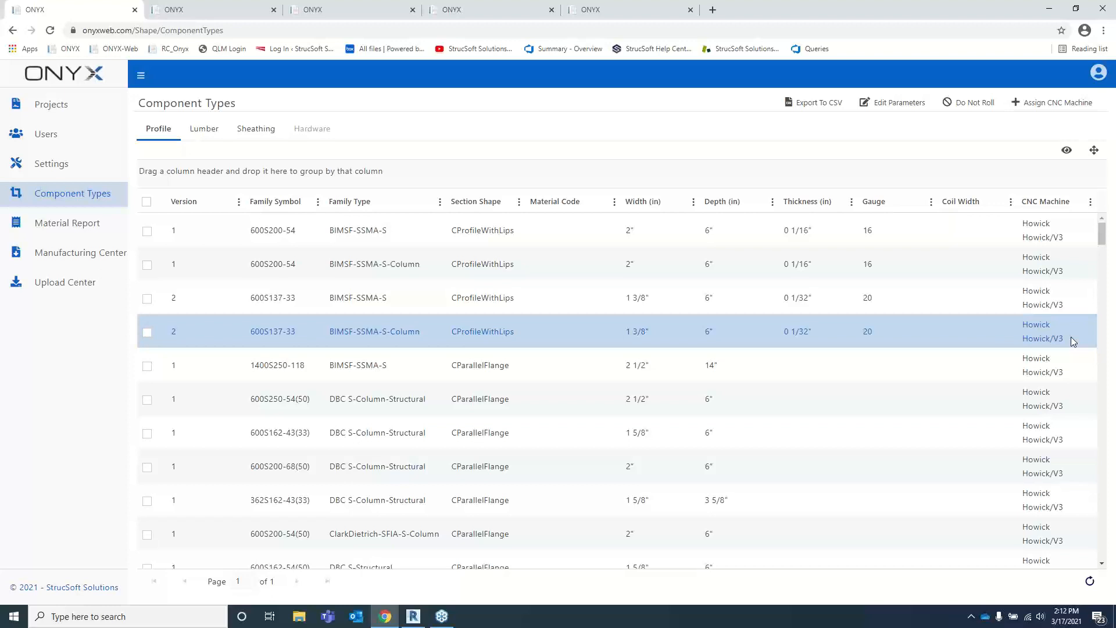
click(519, 204)
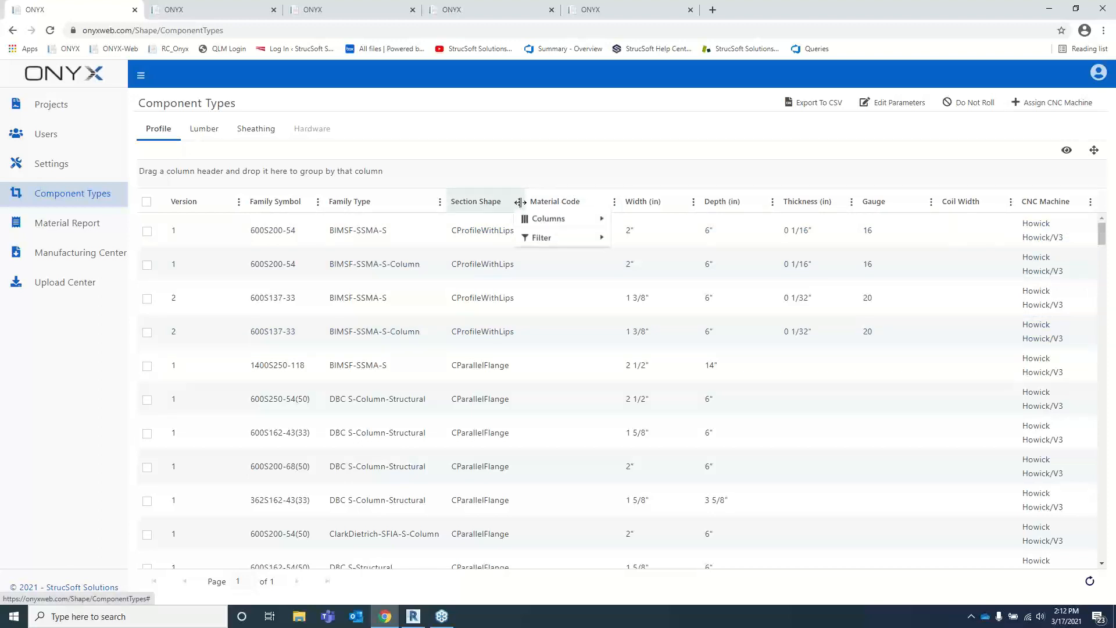
mouse_move(551, 283)
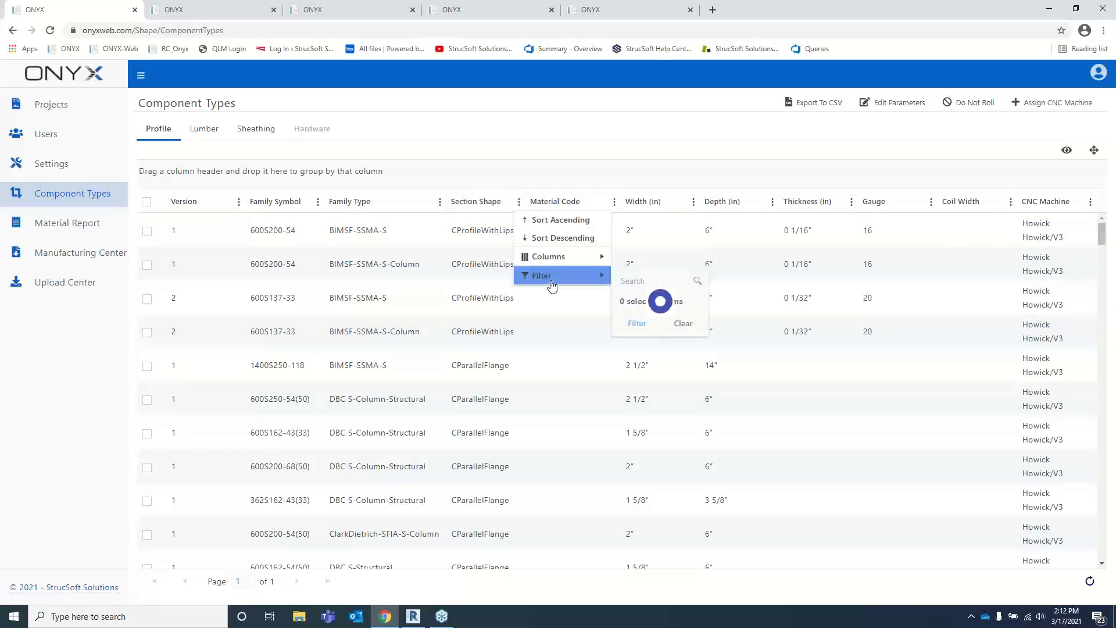
mouse_move(539, 261)
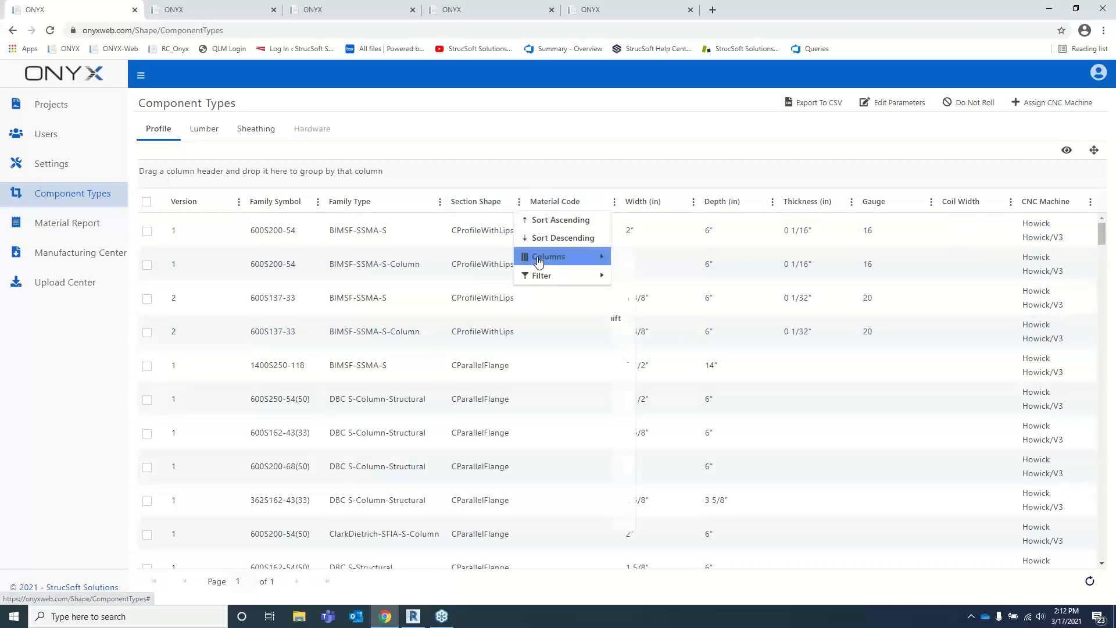
Step: Filter the profile list to family types that contain "Structural"
click(439, 201)
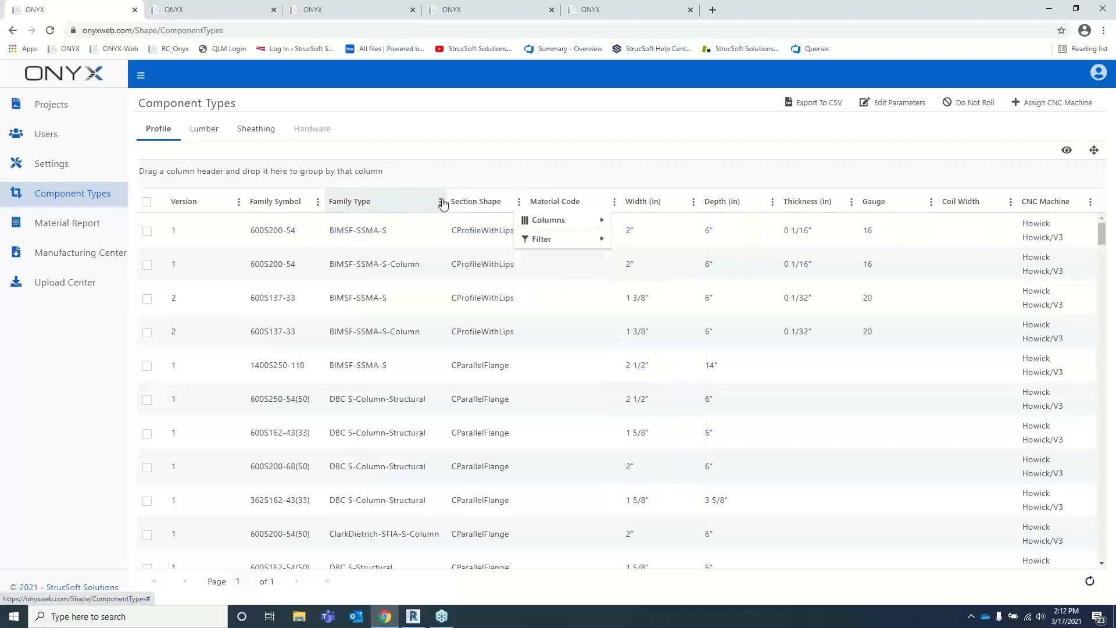
mouse_move(486, 279)
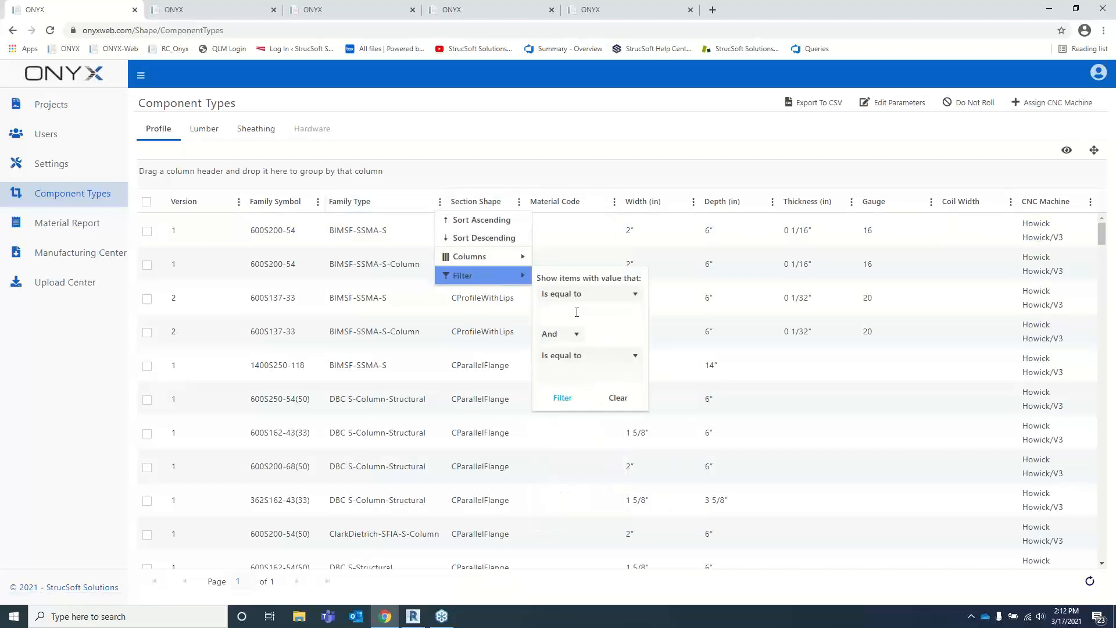
click(610, 294)
click(579, 359)
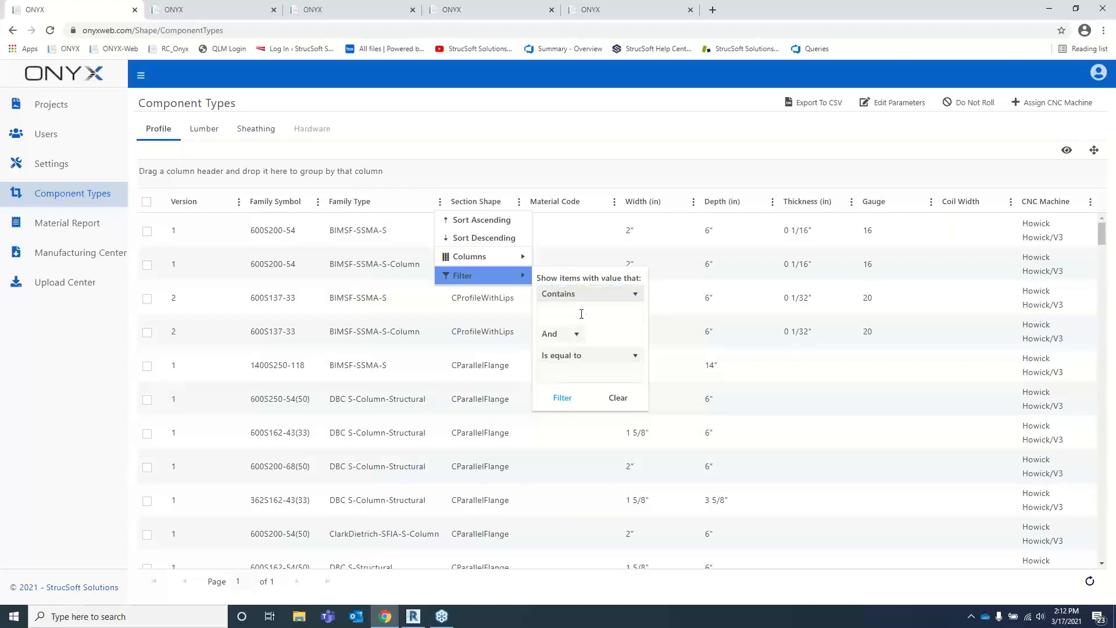
click(584, 310)
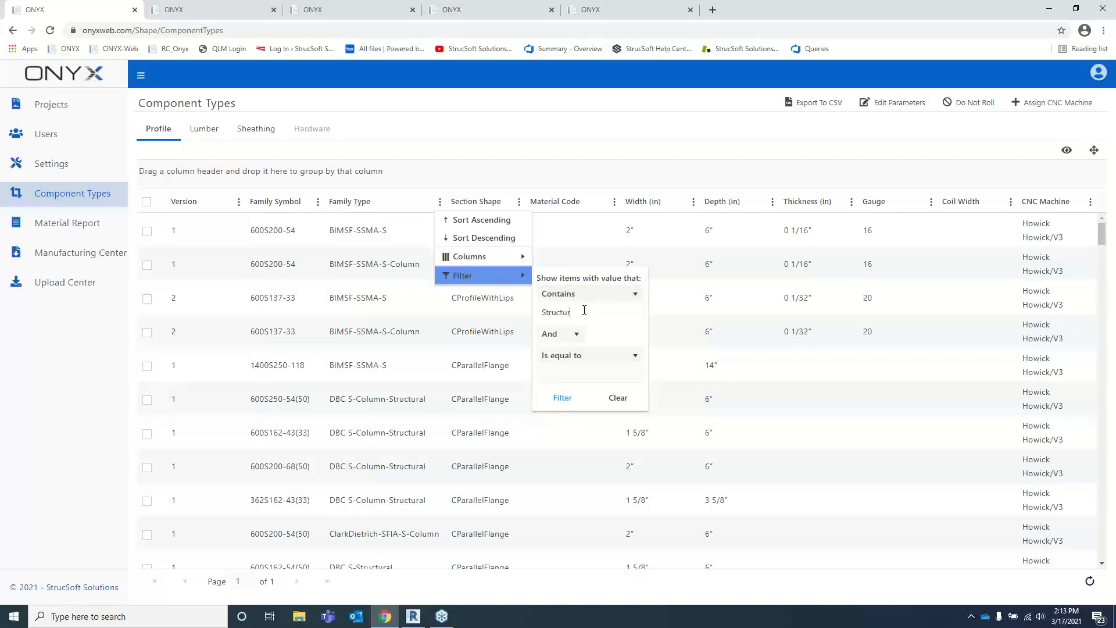
key(Return)
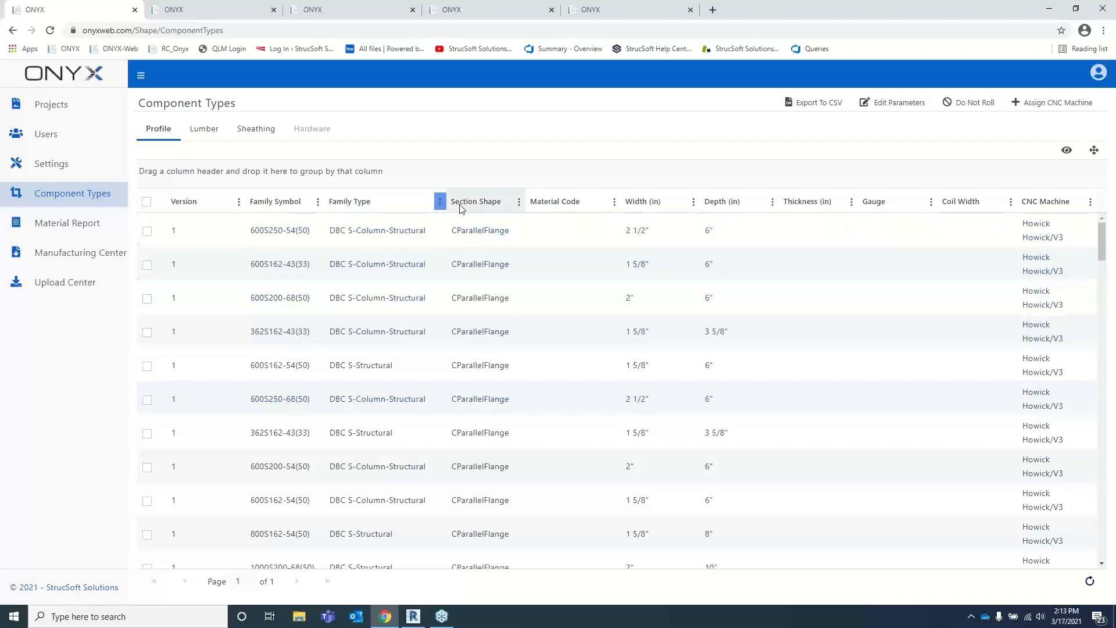
Step: Clear the Family Type filter from the profile list
click(440, 201)
mouse_move(462, 276)
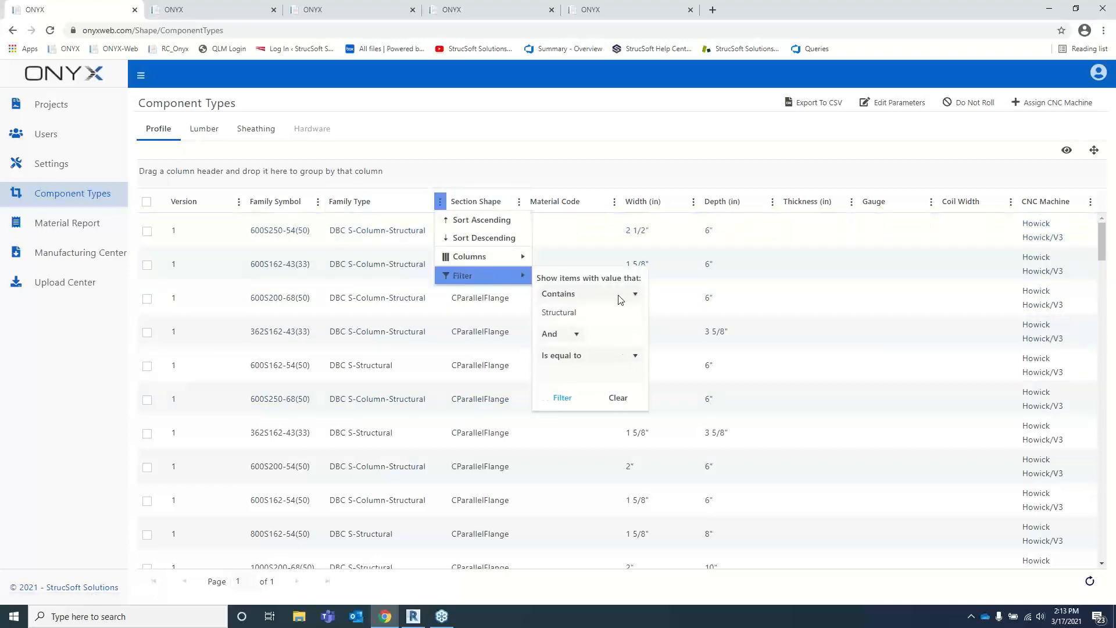
click(618, 398)
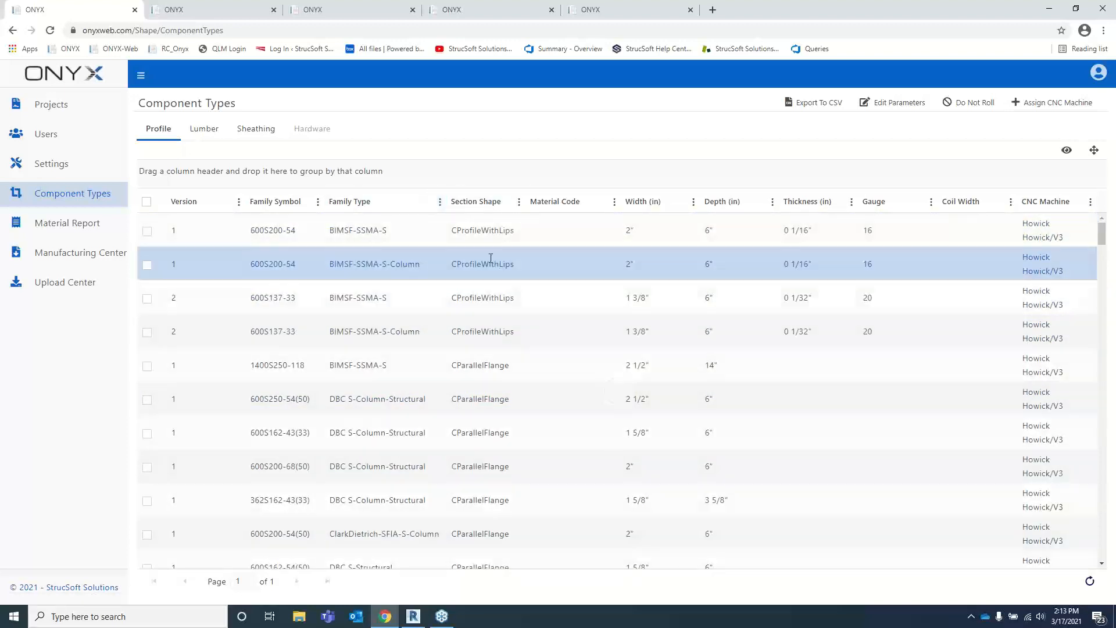
Step: Start a new report template in the settings and review the columns available for it, keeping the default selection
click(38, 165)
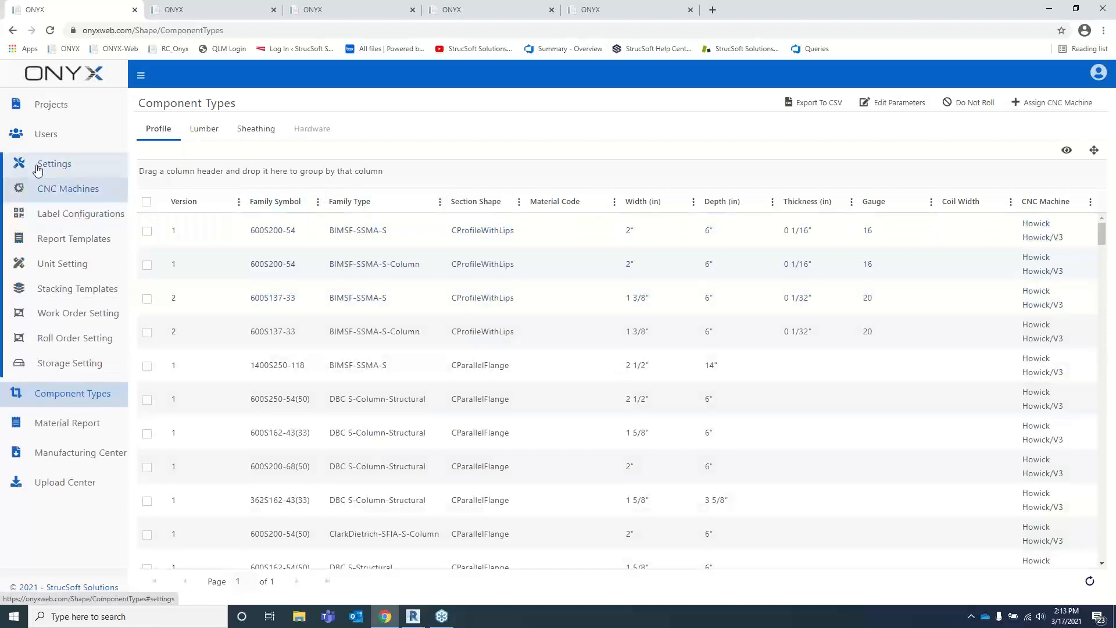
click(78, 246)
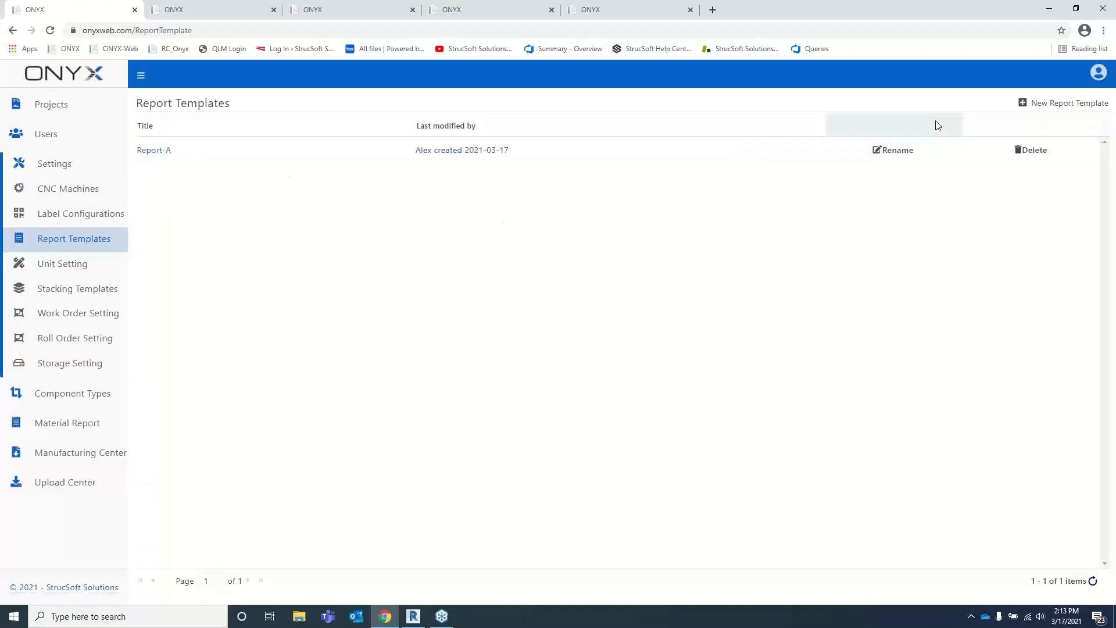
click(1054, 102)
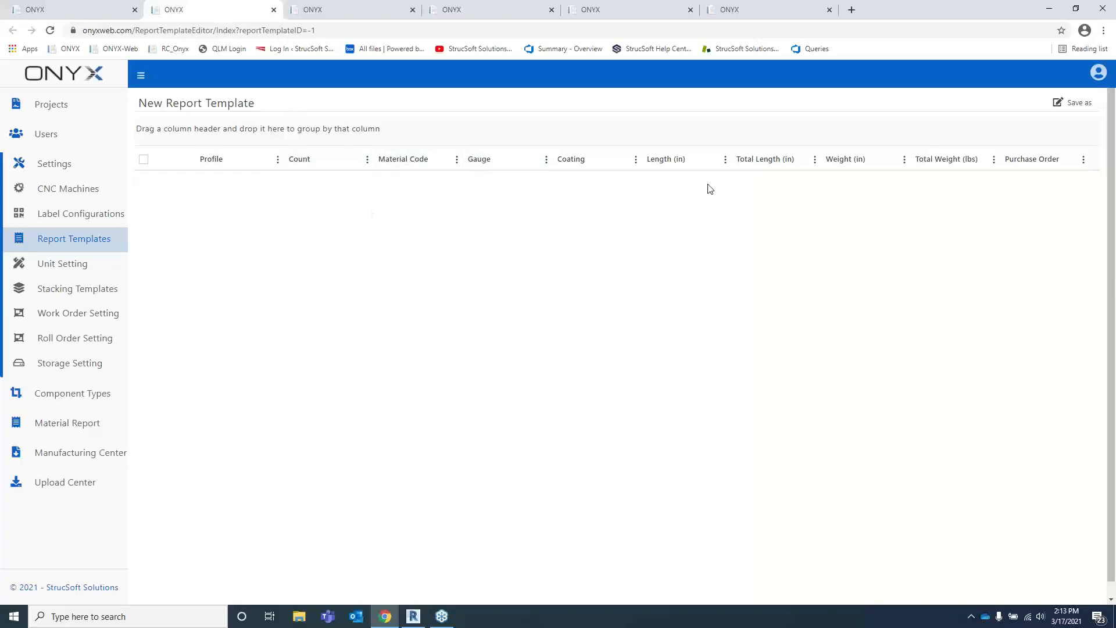
click(457, 159)
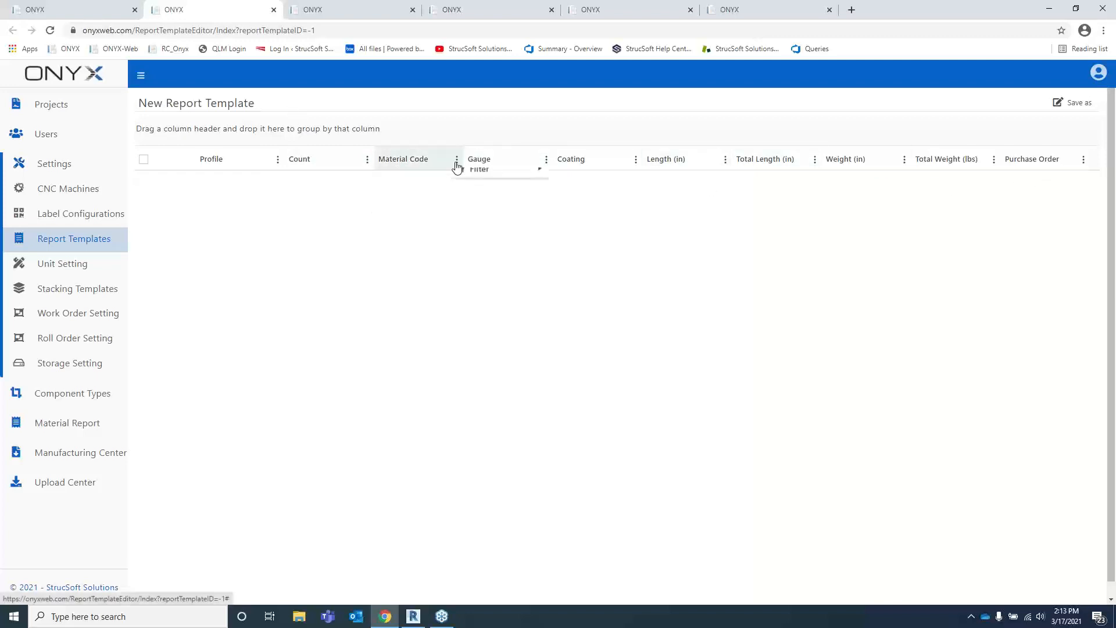
mouse_move(497, 219)
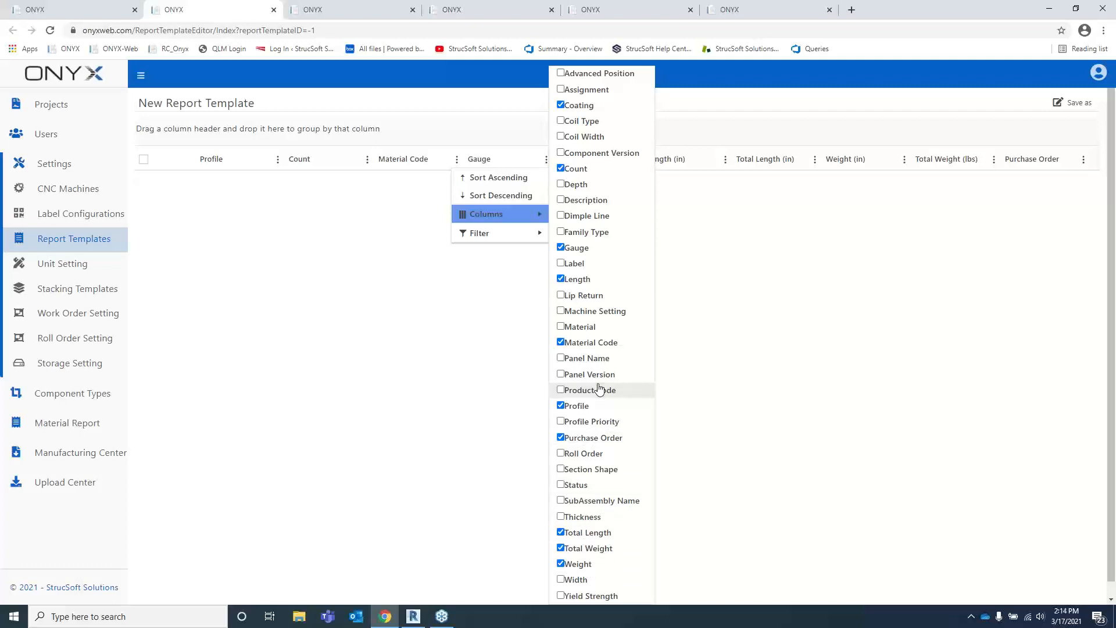
click(750, 261)
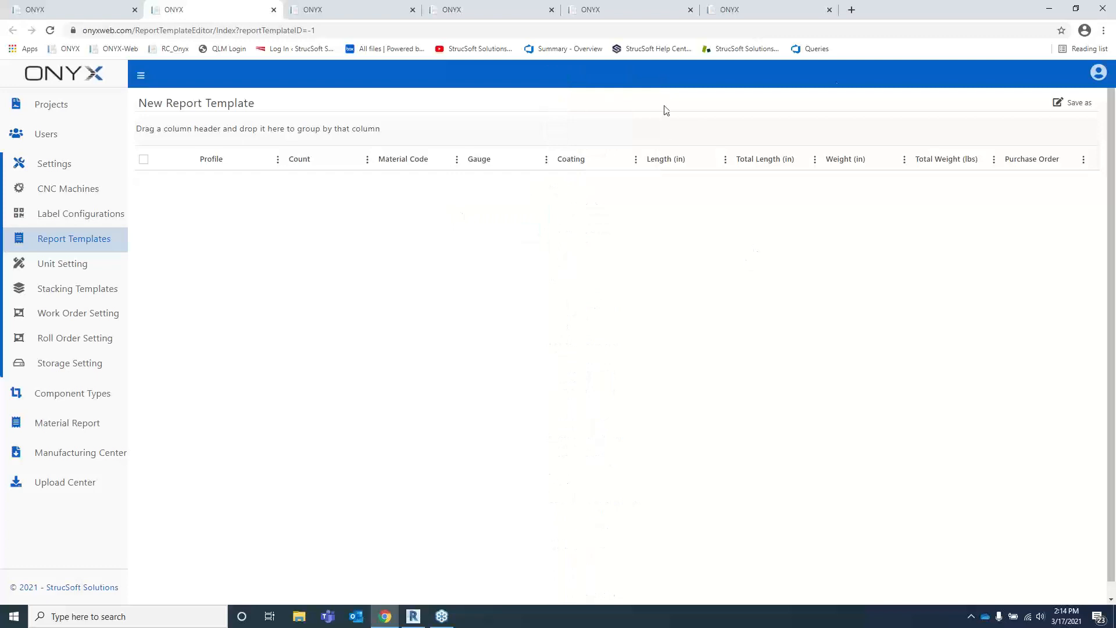
Step: Save the new report template under the name Report-B
click(1075, 103)
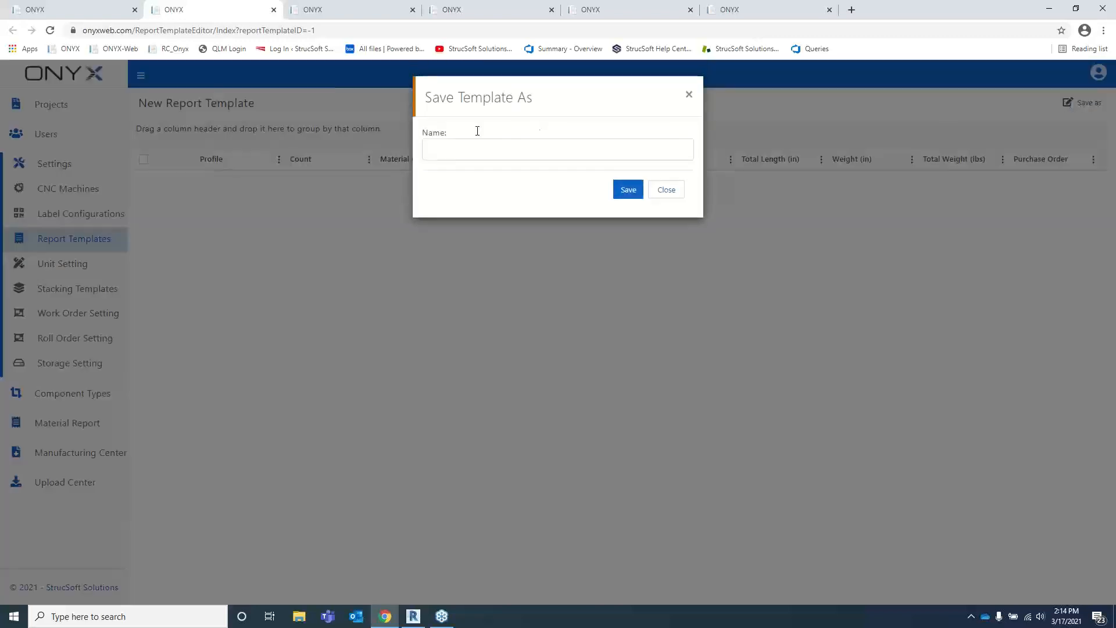
click(485, 147)
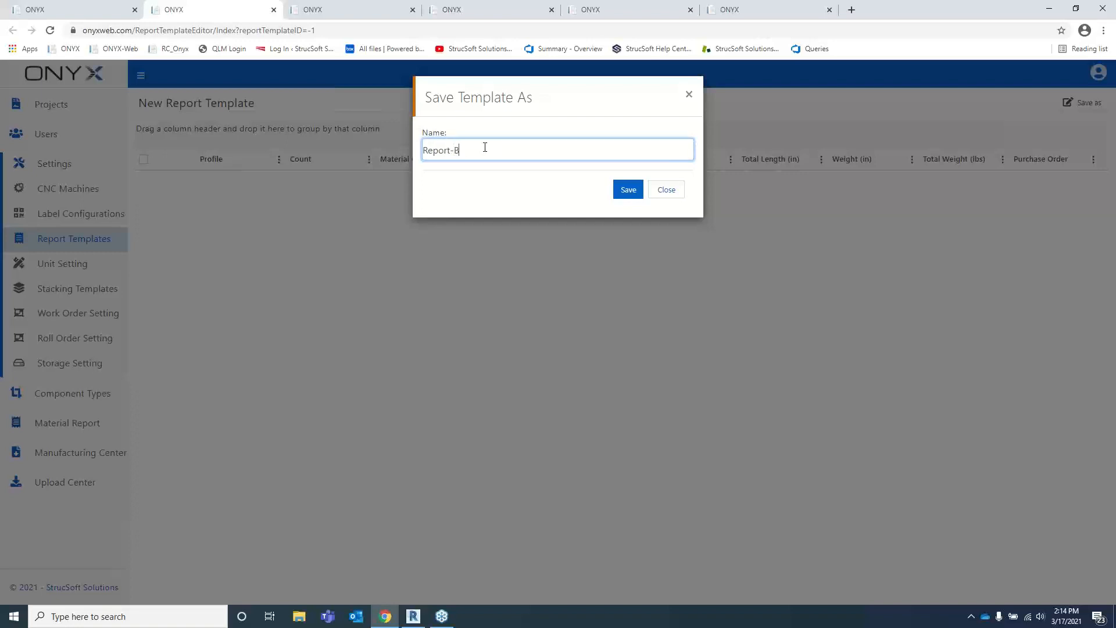
click(628, 191)
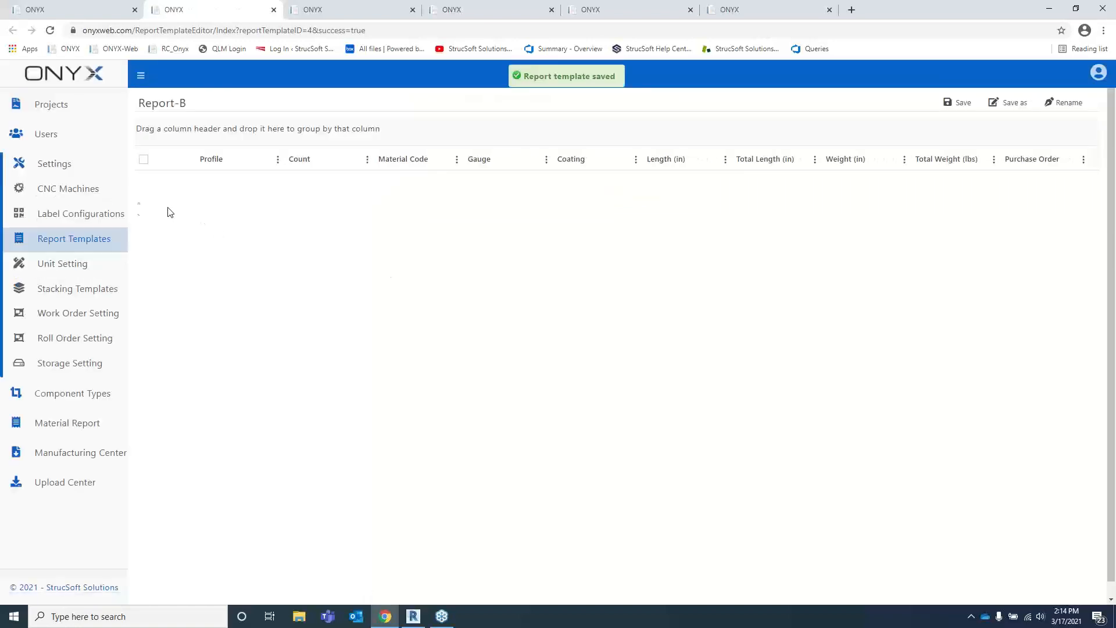
Step: Open the label configurations, examine the Default Label's enlarged preview and close it
click(74, 216)
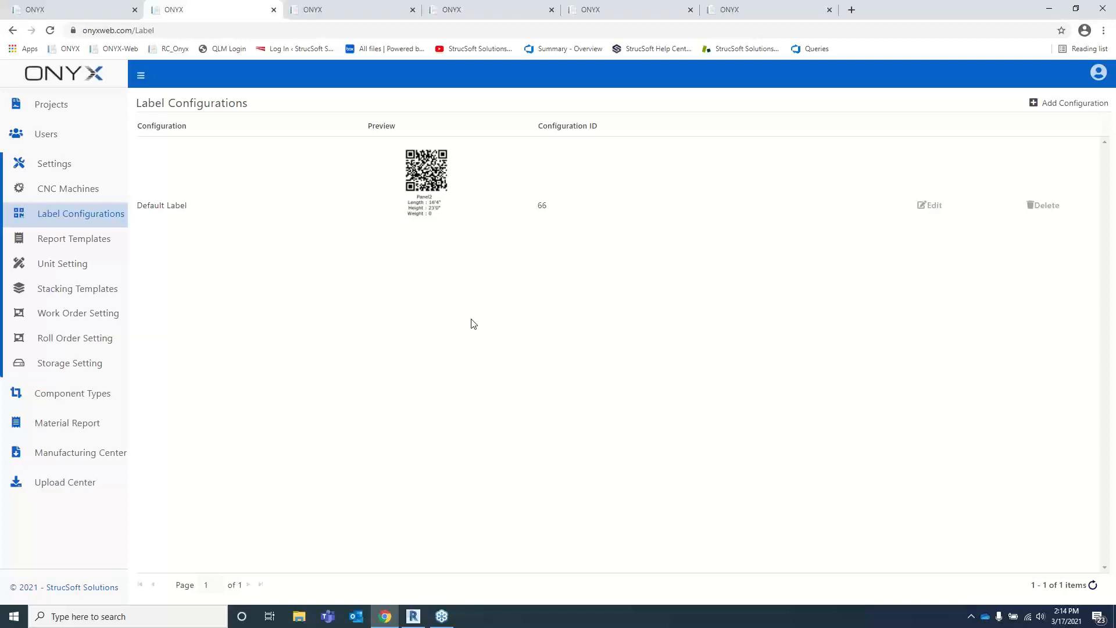
click(430, 185)
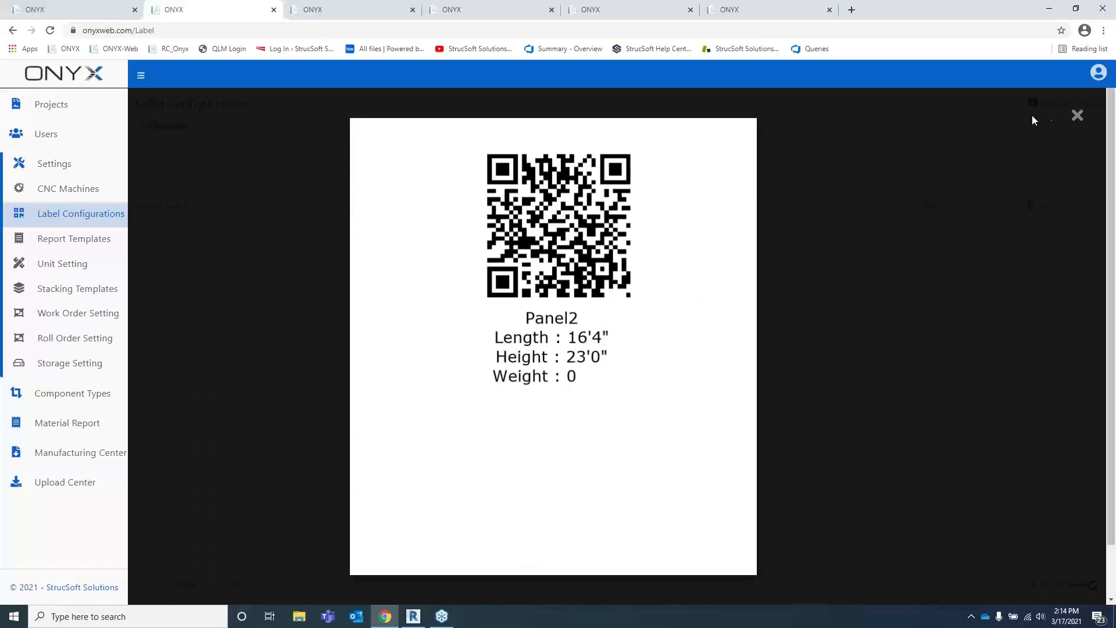
click(1075, 117)
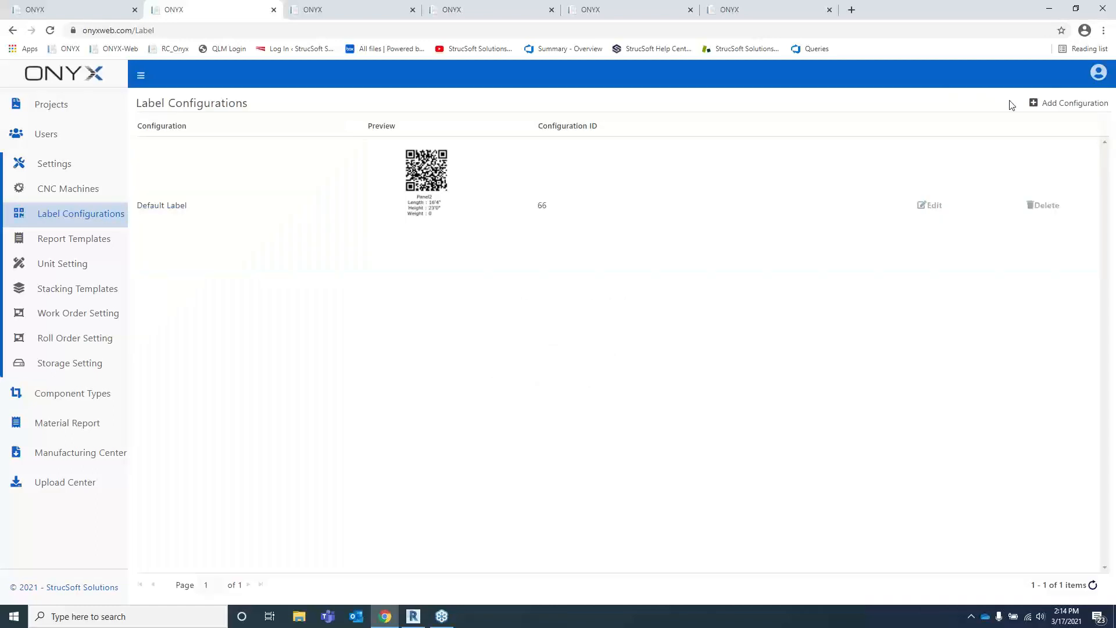
Step: Add a label configuration and place a text reading "Test" in the upper part of its sheet
click(1058, 105)
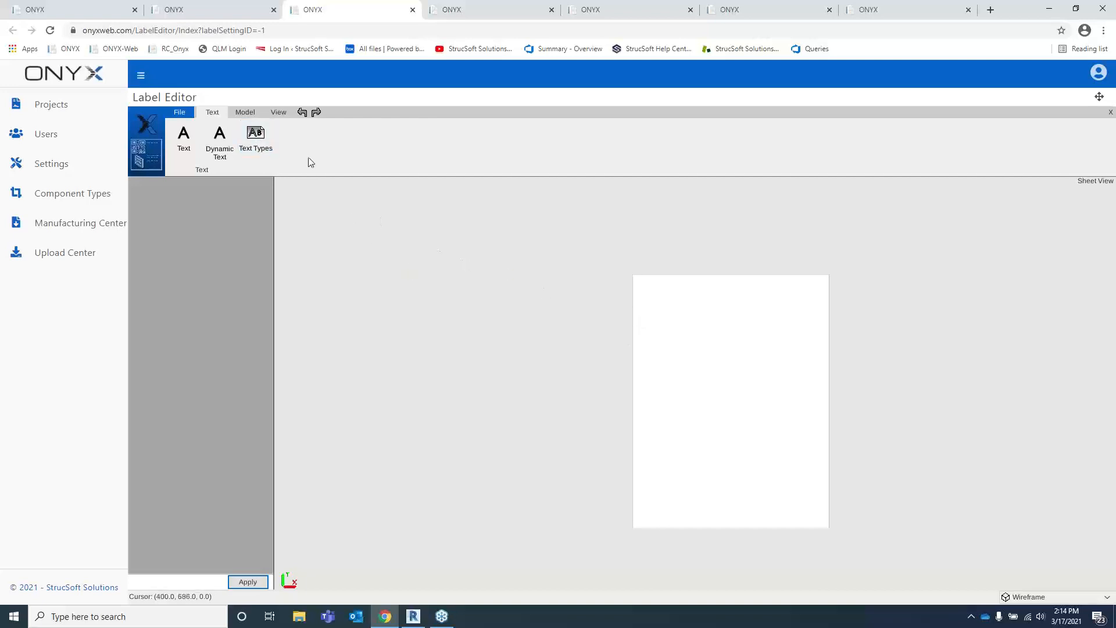
click(186, 138)
click(675, 322)
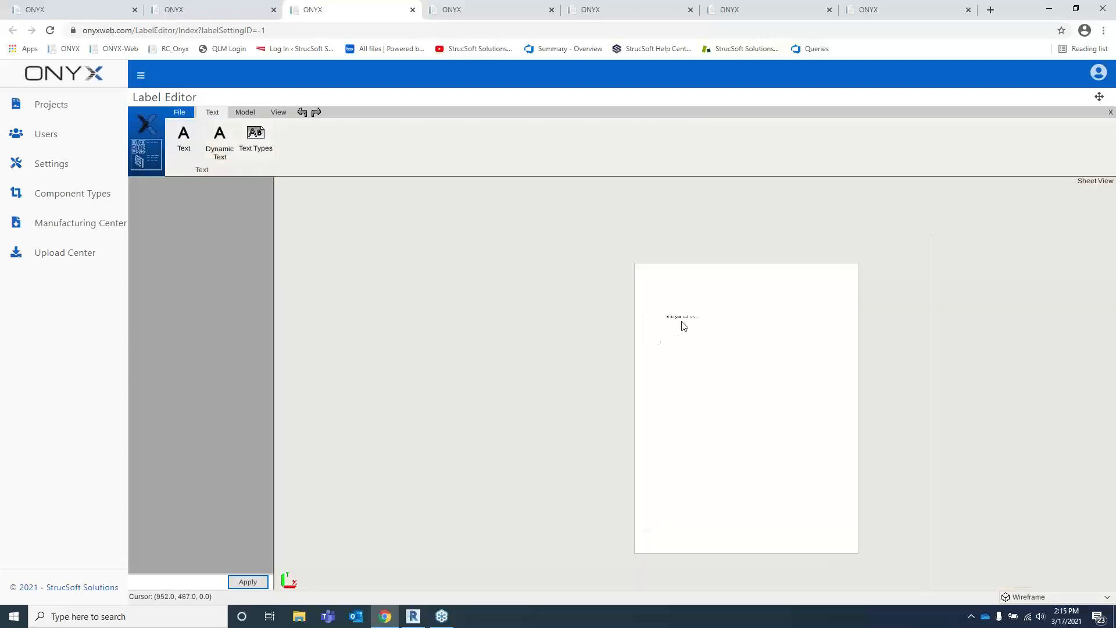
scroll(684, 326, up, 5)
click(657, 257)
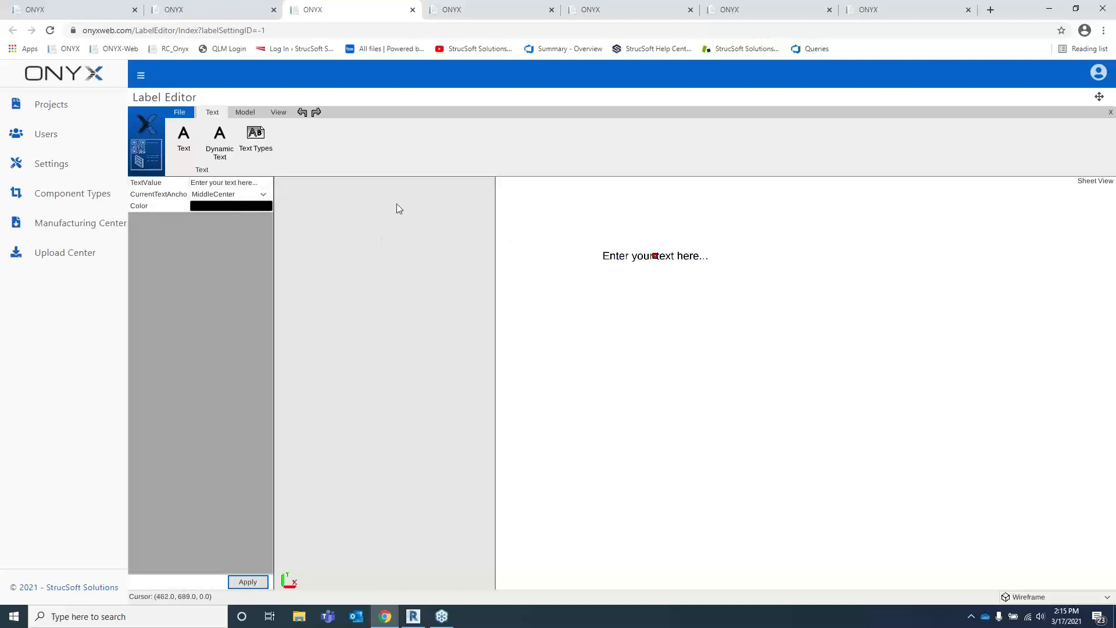
double_click(685, 256)
text(Test)
key(Return)
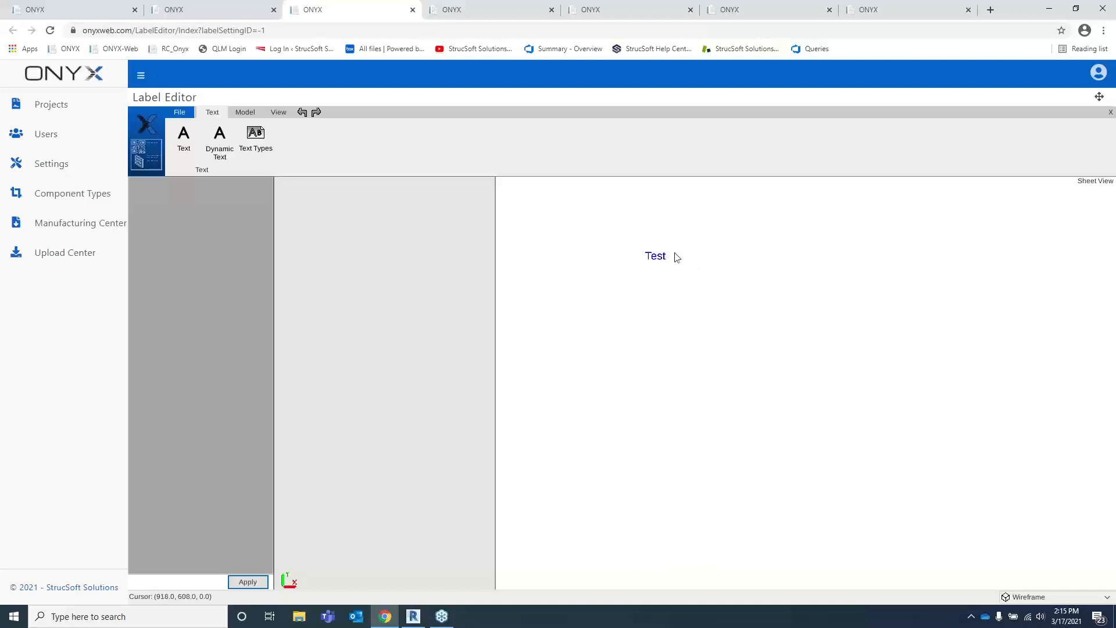
Step: Place a QR code on the label sheet, shift it away from the Test text, and delete it
click(274, 111)
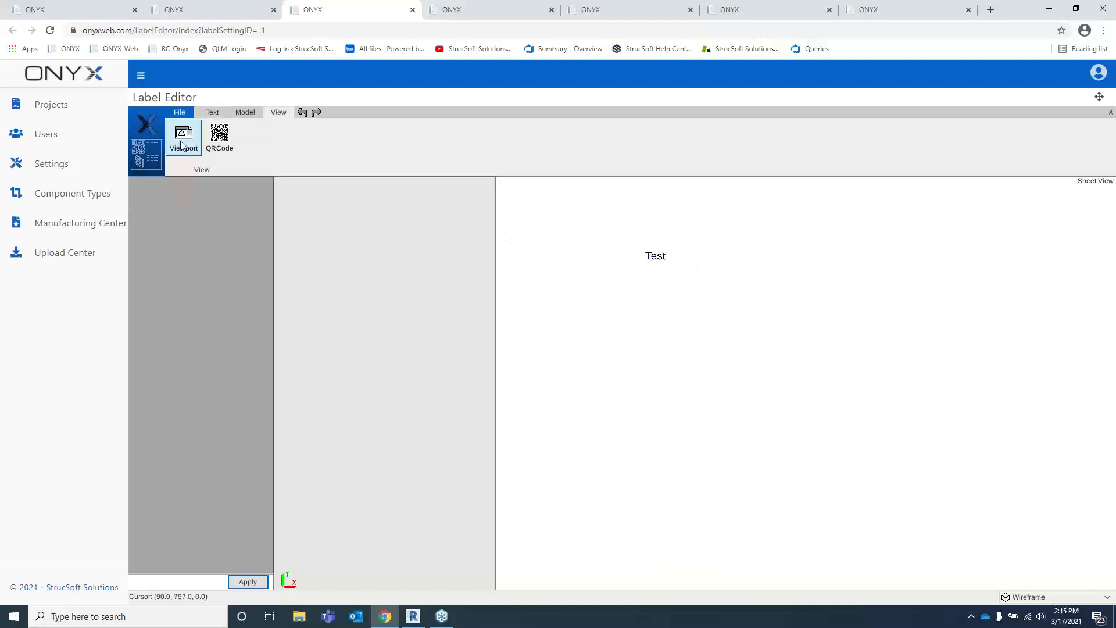
click(225, 139)
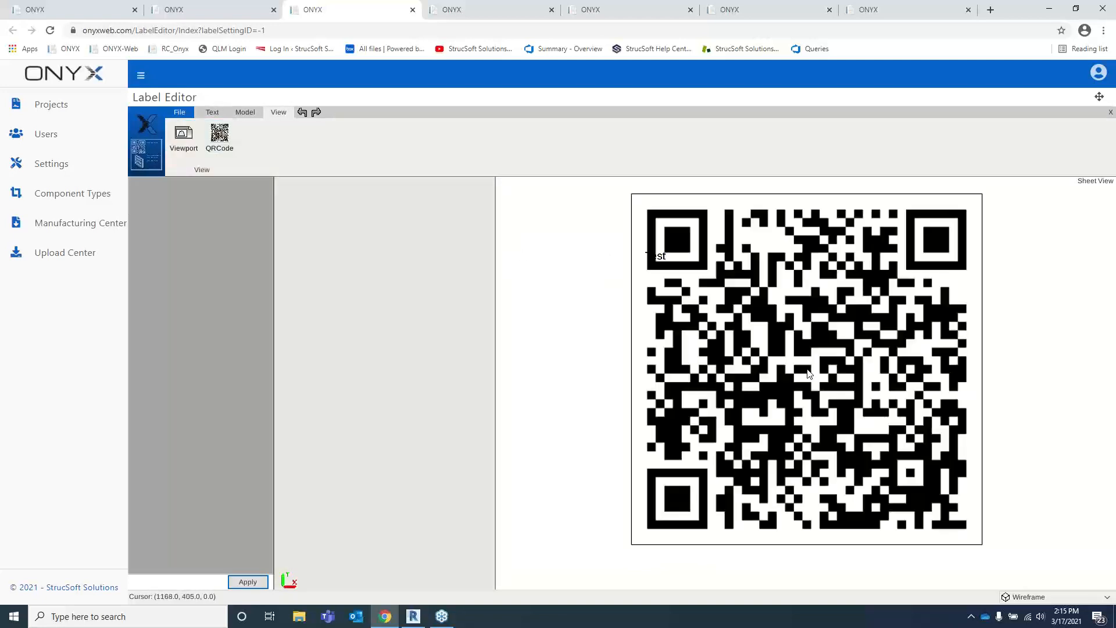
click(806, 369)
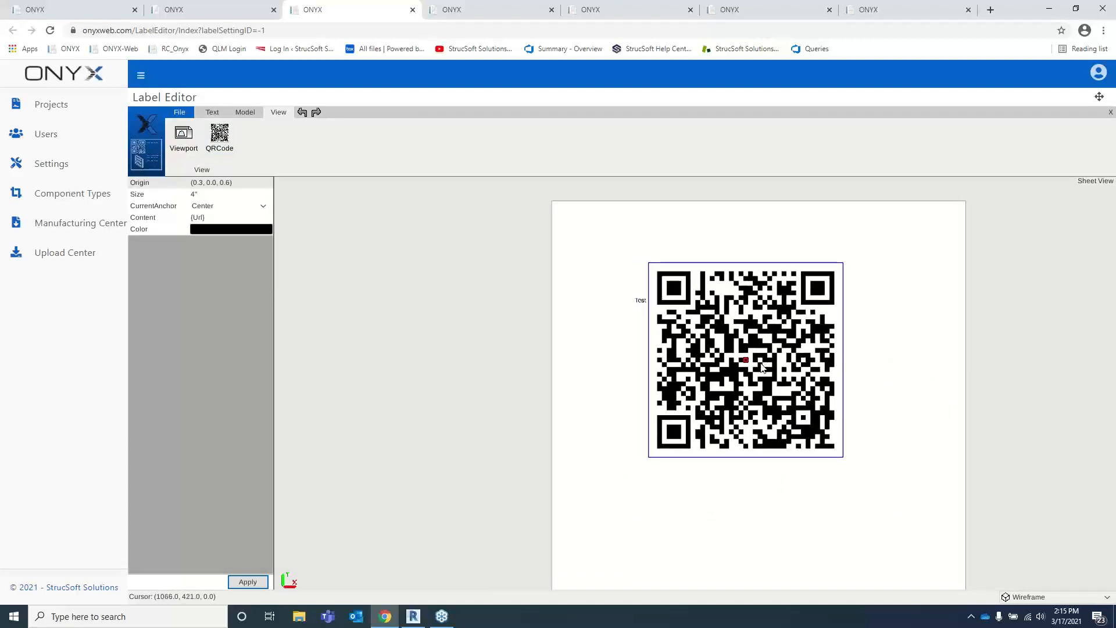
click(731, 282)
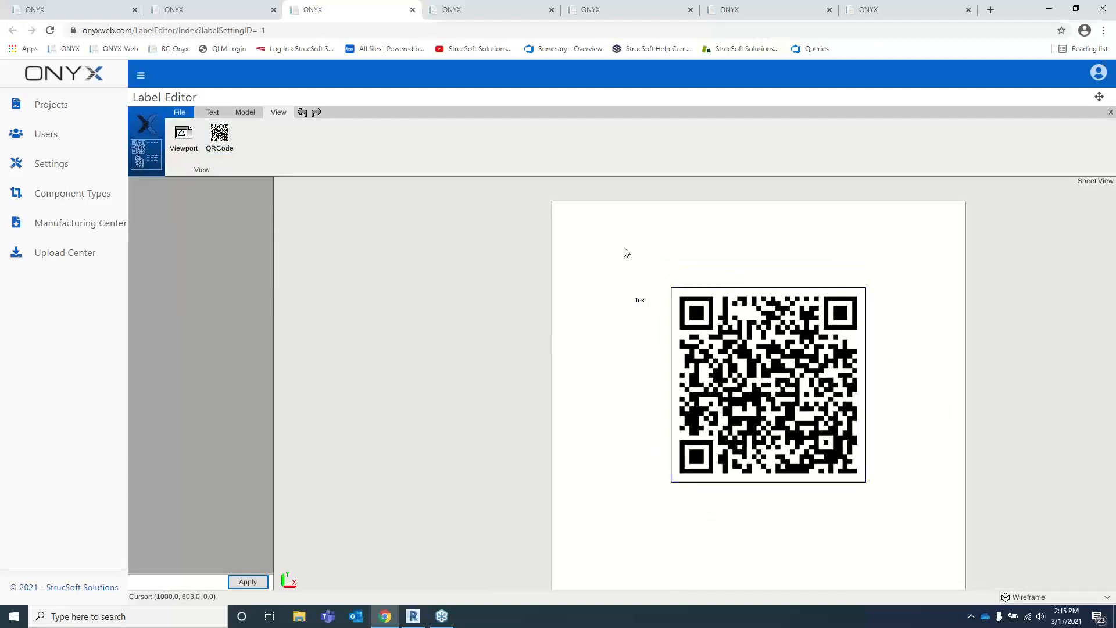
click(742, 319)
key(Delete)
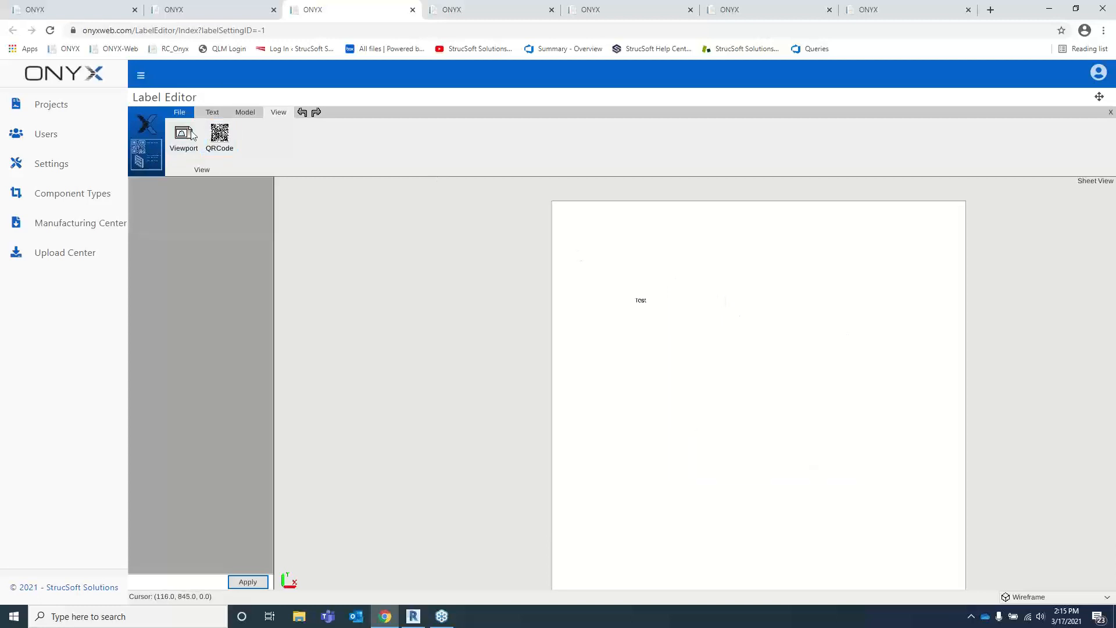
Step: Draw a viewport across the lower half of the label sheet and select it for editing
scroll(620, 294, down, 3)
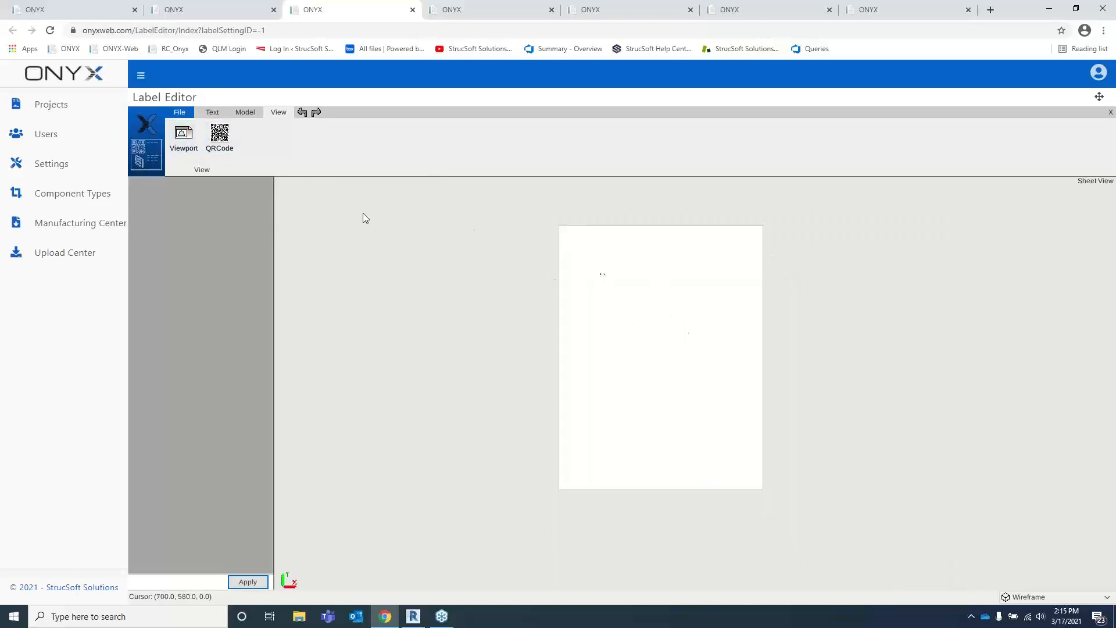
click(183, 139)
drag(593, 458, 744, 357)
click(631, 416)
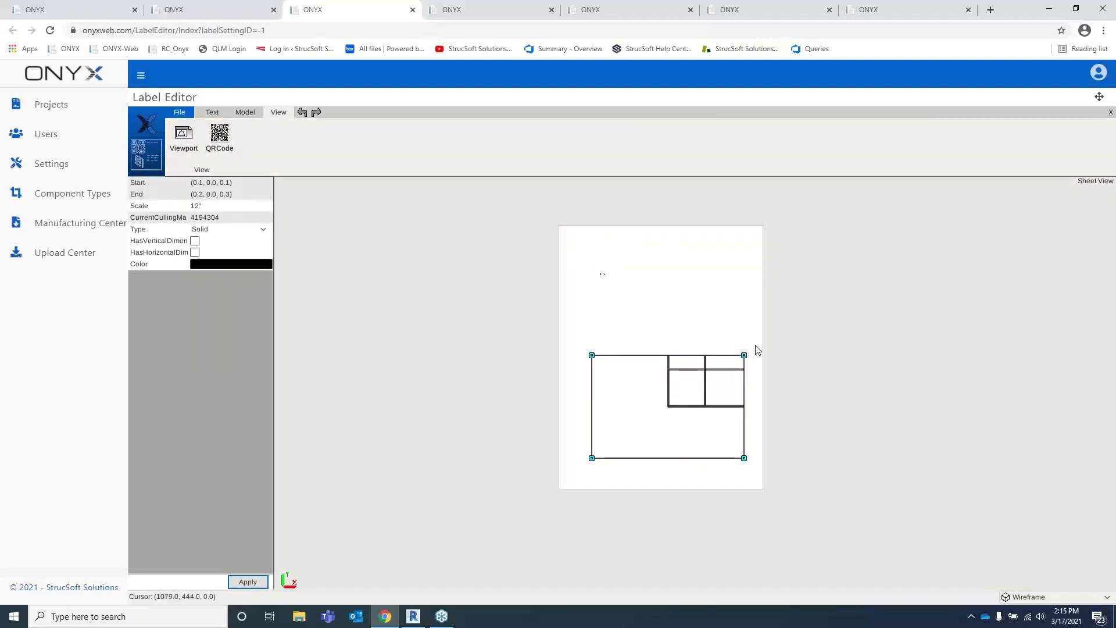
double_click(628, 413)
double_click(649, 400)
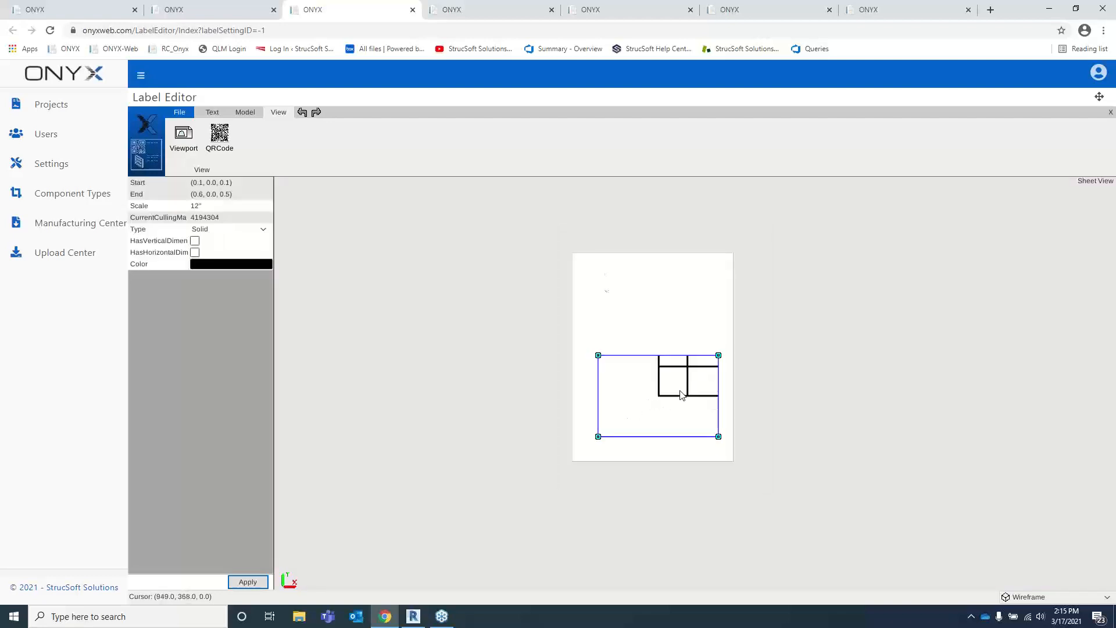
Step: Activate the label's viewport and fit the complete front view of the wall panel inside its frame
double_click(631, 392)
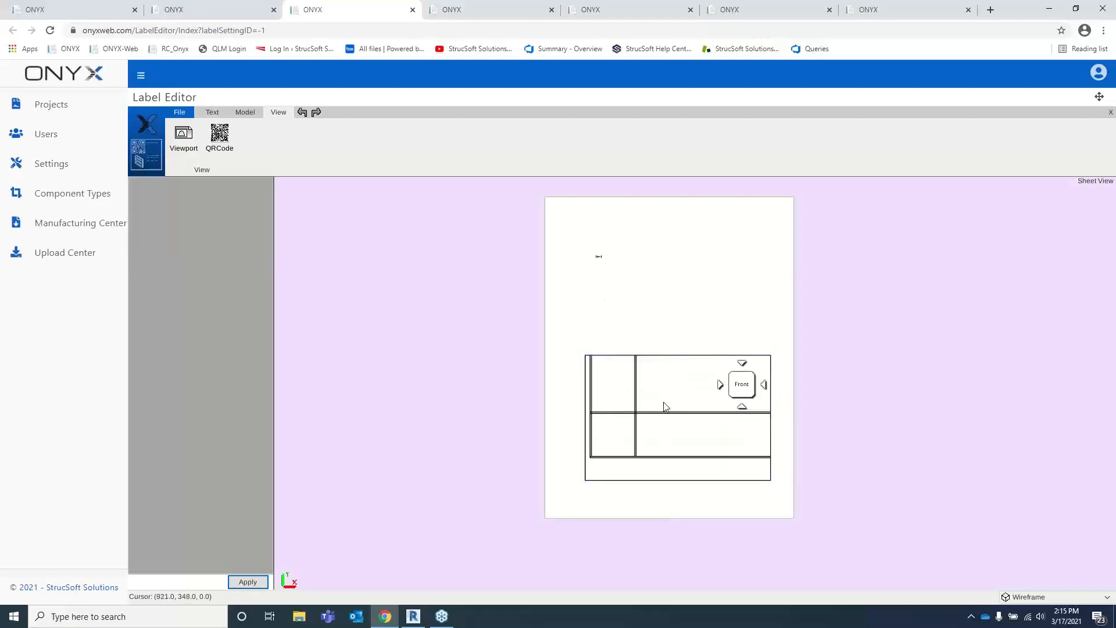
scroll(665, 404, down, 8)
middle_drag(685, 398, 616, 448)
scroll(642, 424, down, 2)
scroll(617, 447, down, 5)
scroll(678, 429, up, 2)
middle_drag(678, 426, 678, 428)
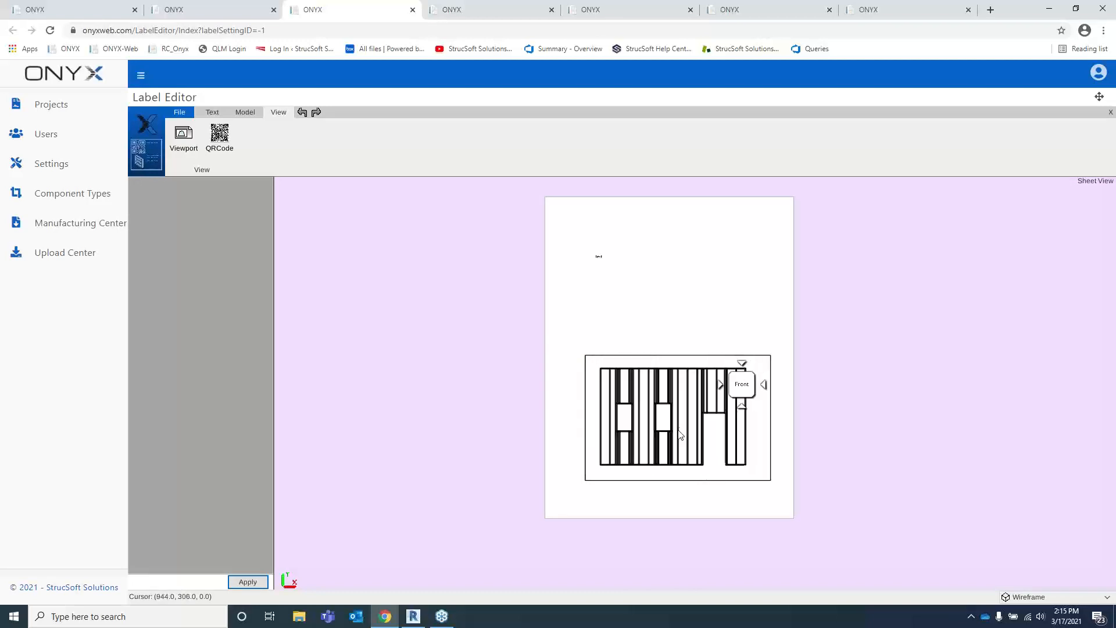
scroll(679, 434, up, 4)
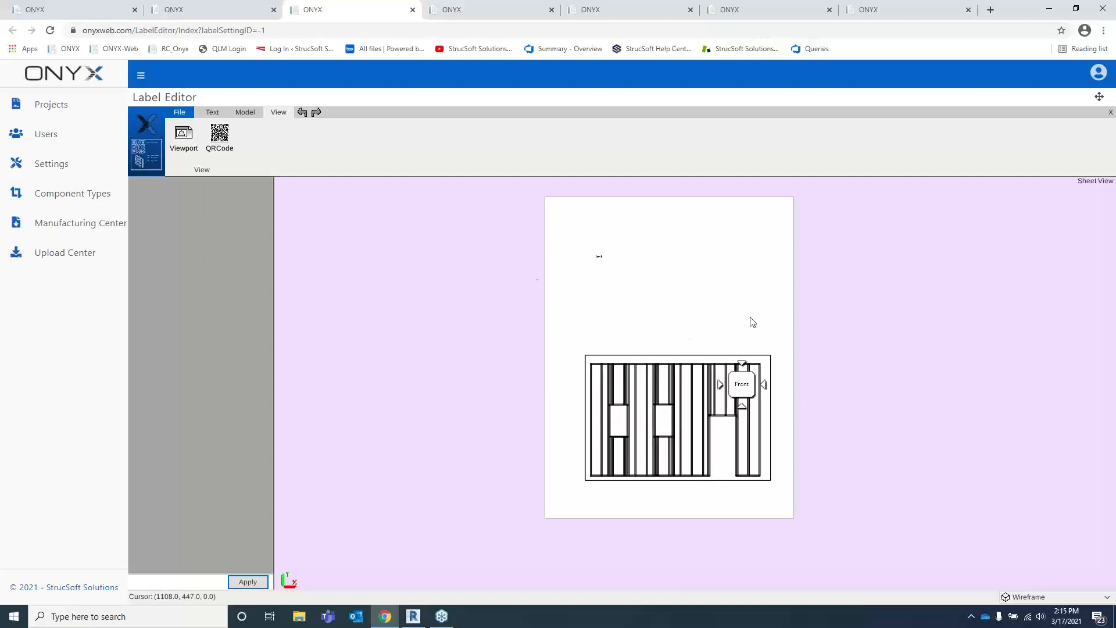
double_click(474, 266)
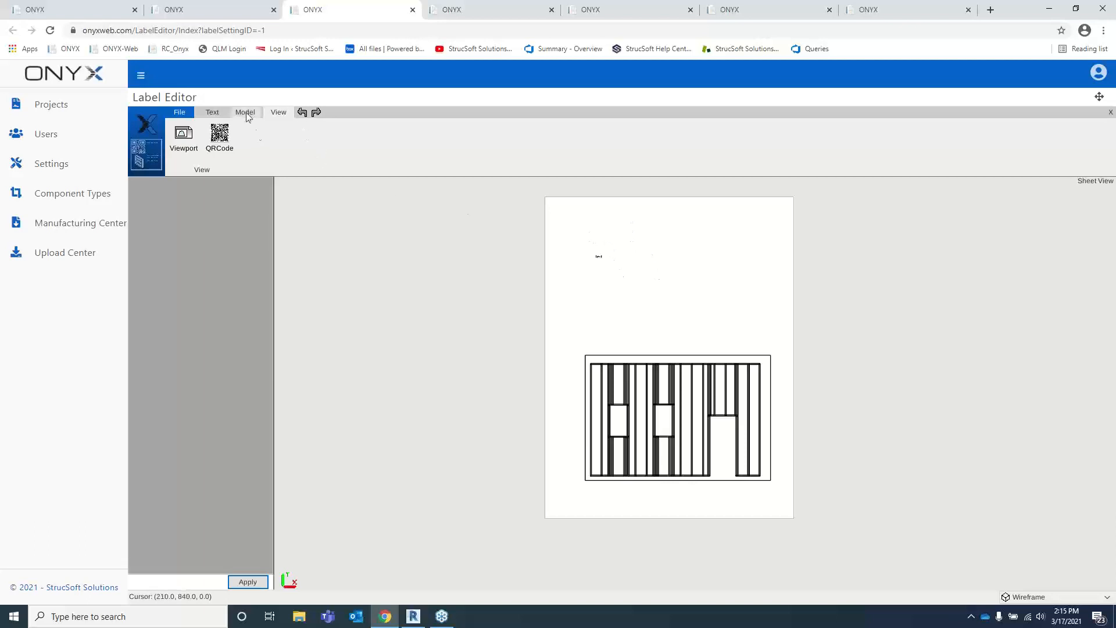
Step: Place a dynamic text for the panel's Name above the viewport and examine which other panel data fields it can show
click(213, 112)
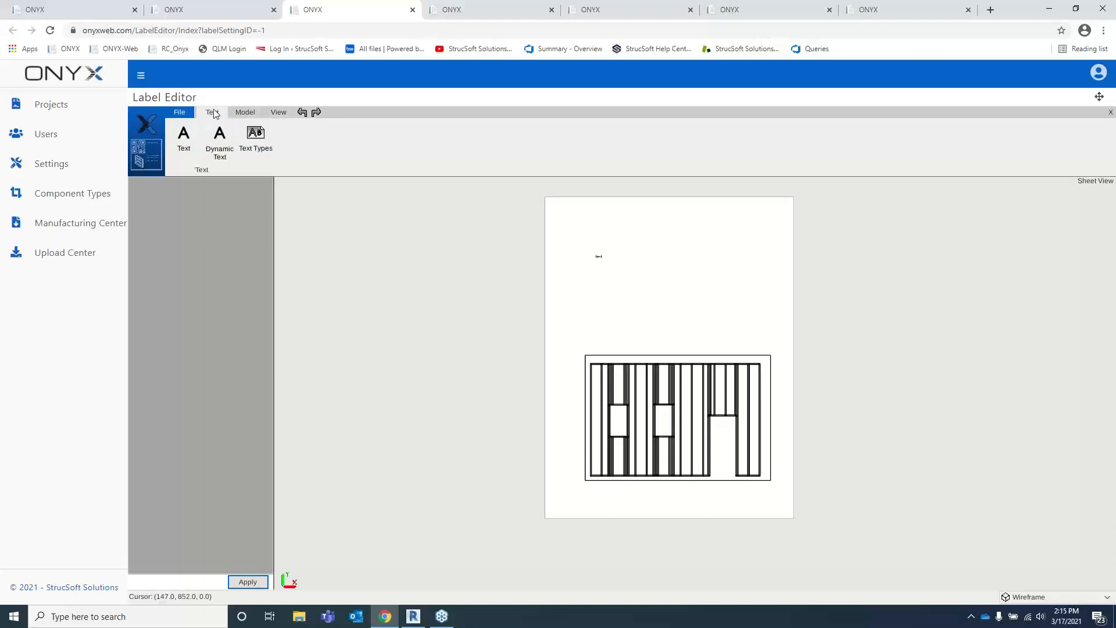
click(221, 139)
click(633, 292)
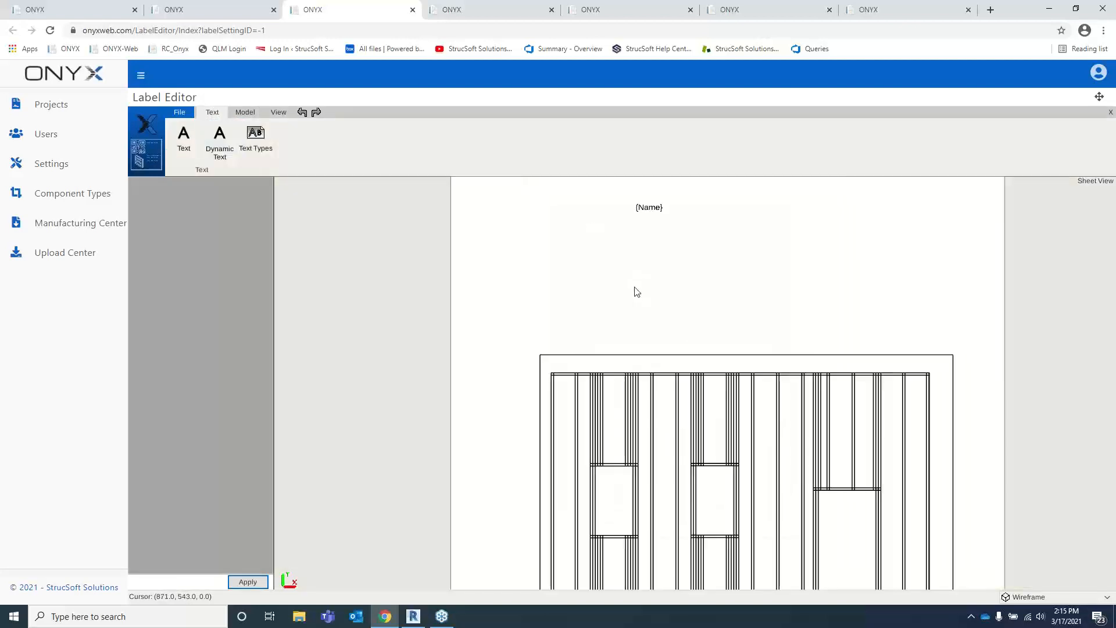
click(657, 241)
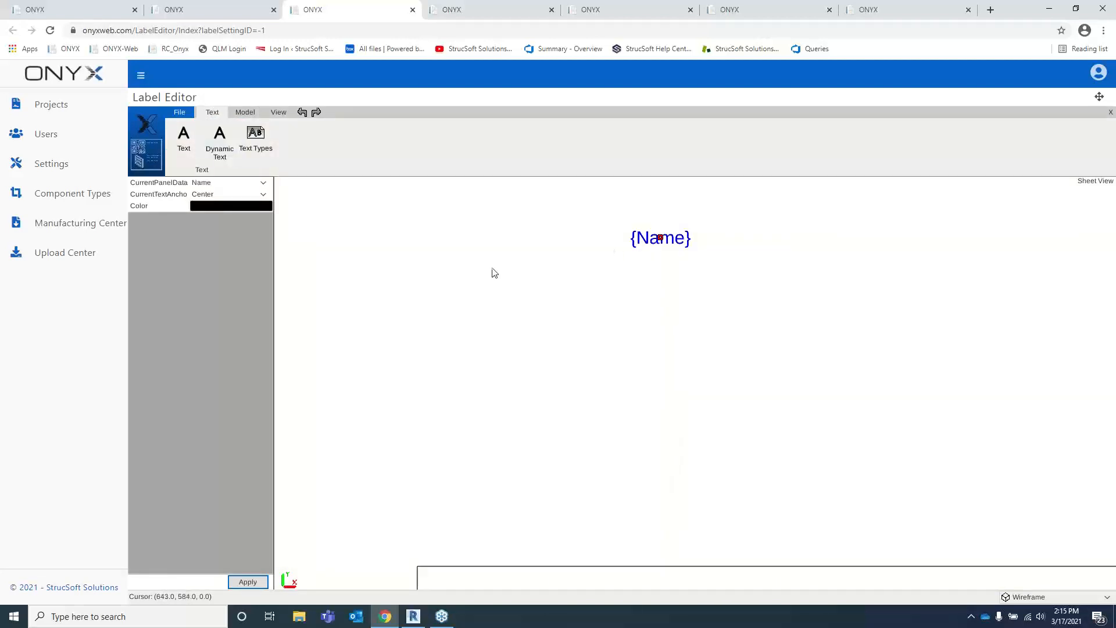
click(269, 183)
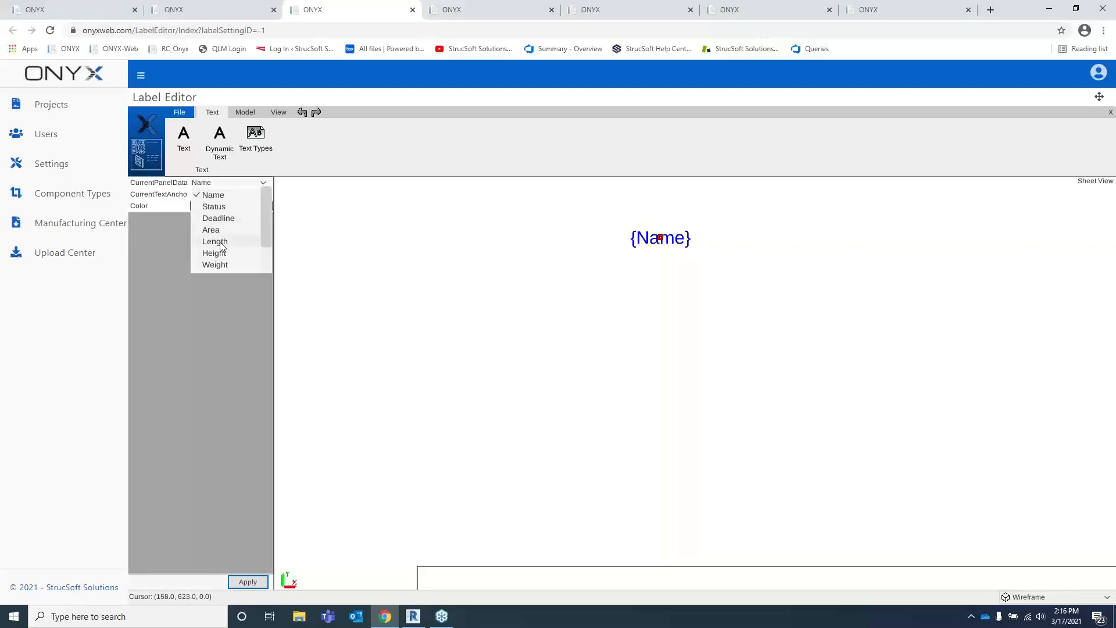
scroll(221, 244, down, 1)
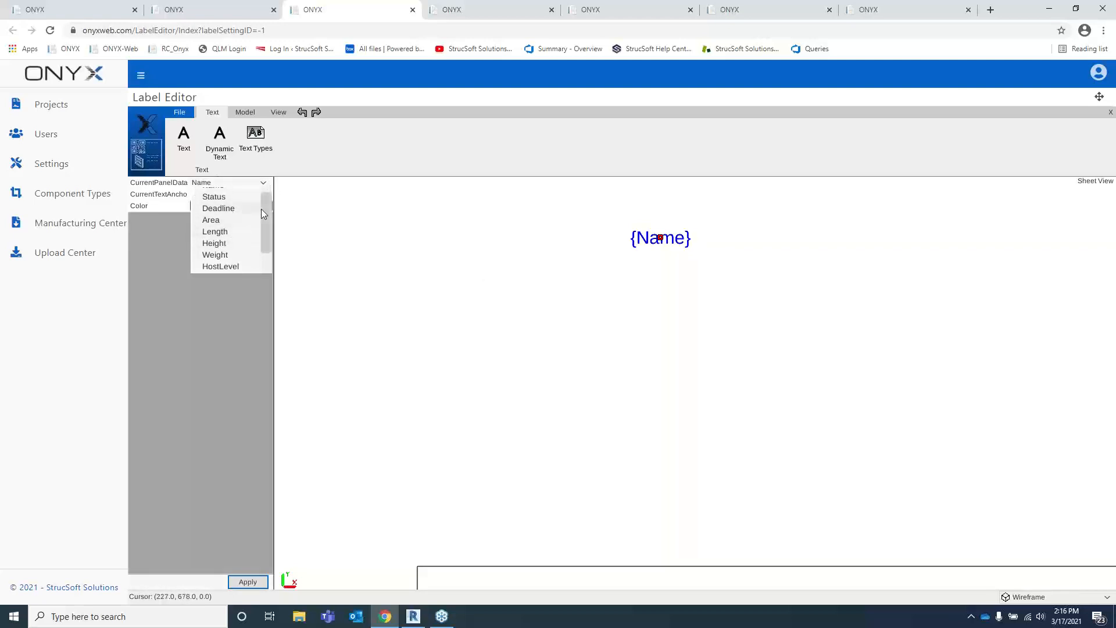
drag(260, 208, 264, 237)
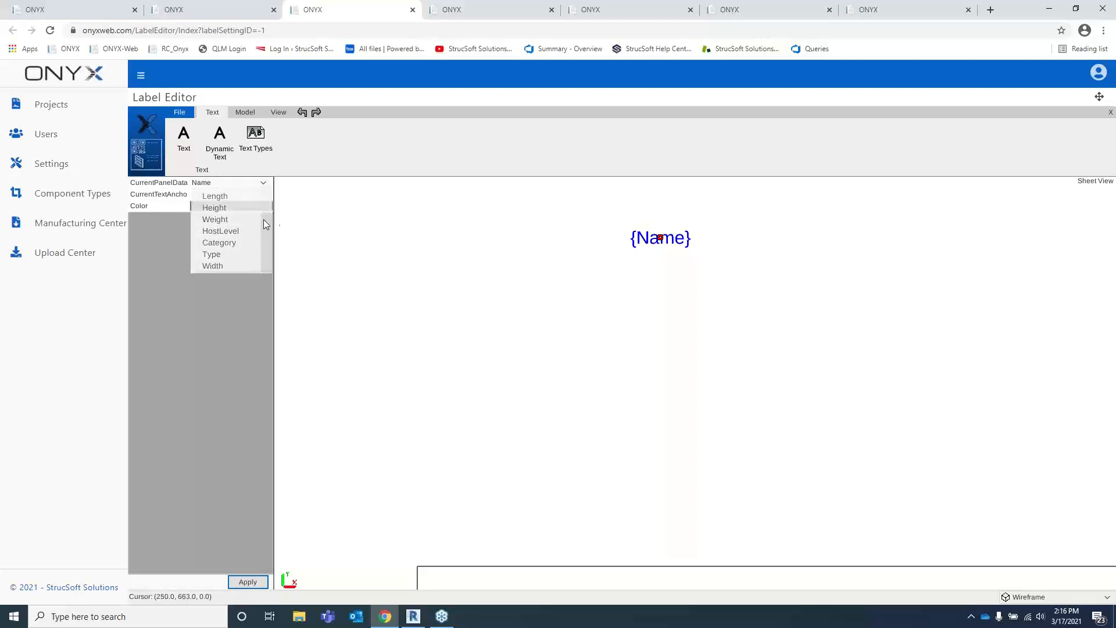
click(167, 259)
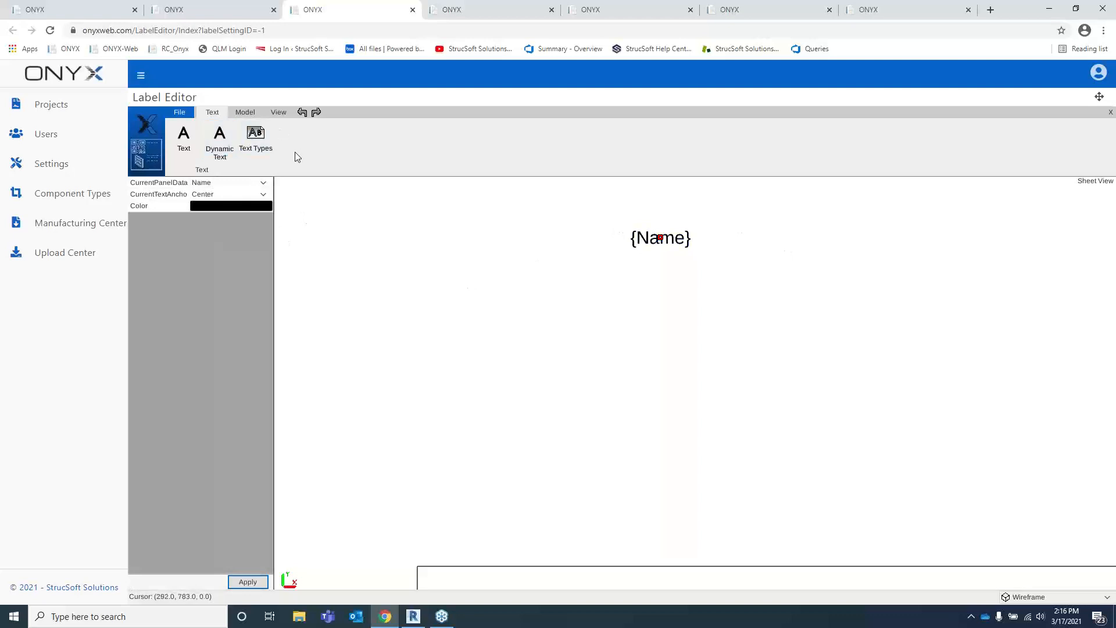
Step: Open the unit settings to review the length and weight units, and return to the support project's model viewer
click(64, 165)
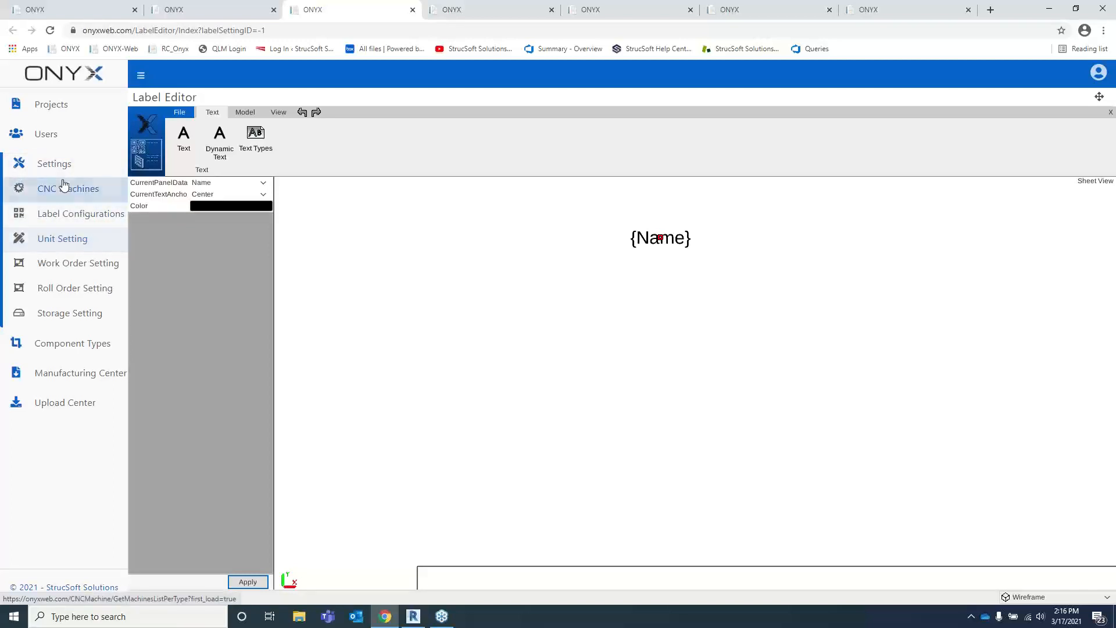
click(58, 238)
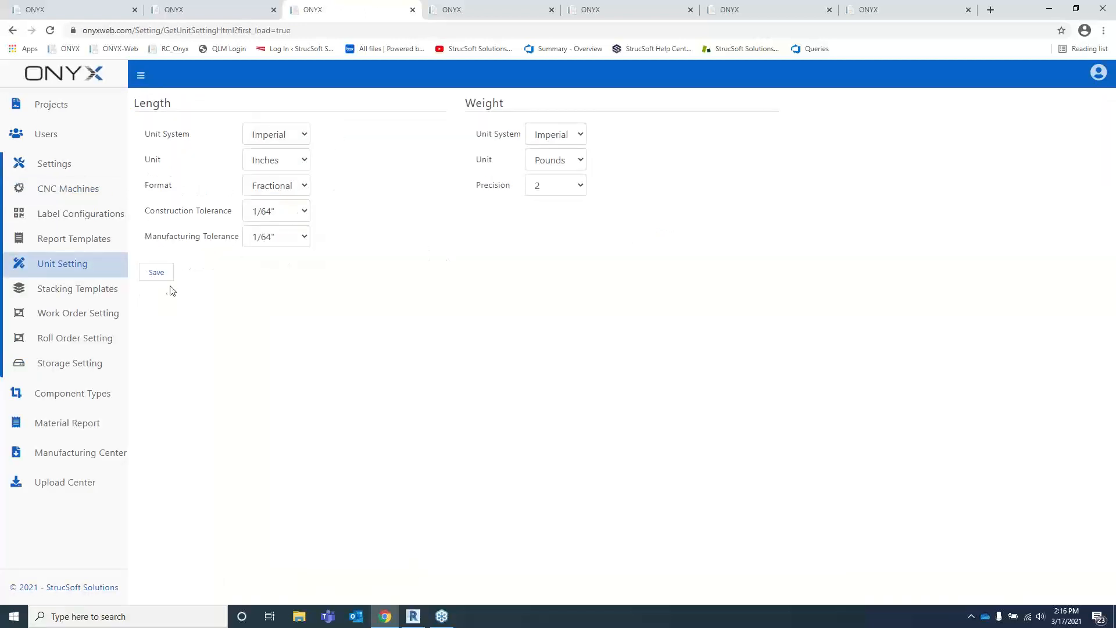
click(66, 169)
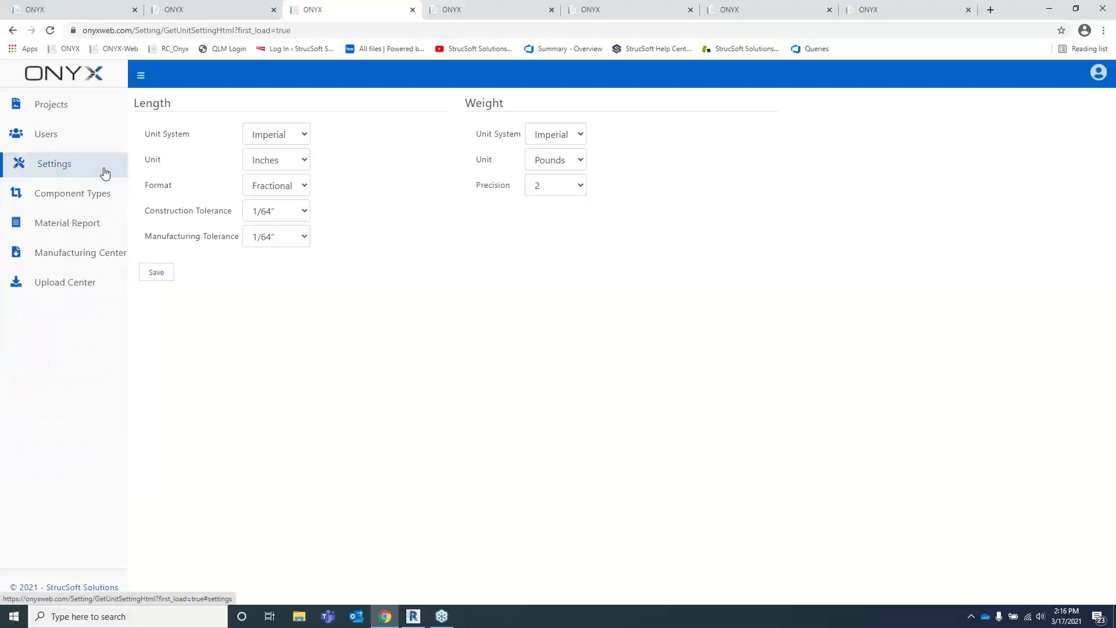
click(412, 11)
click(273, 10)
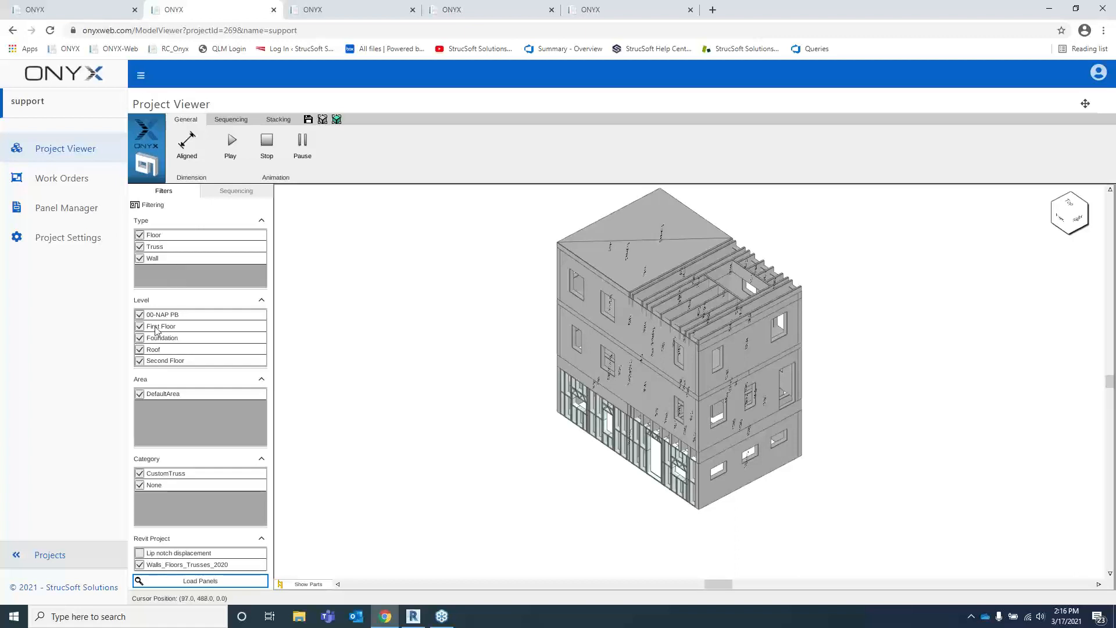
Step: Examine the building model, its top-storey front wall panel and the options for showing or hiding panel parts
scroll(152, 356, down, 1)
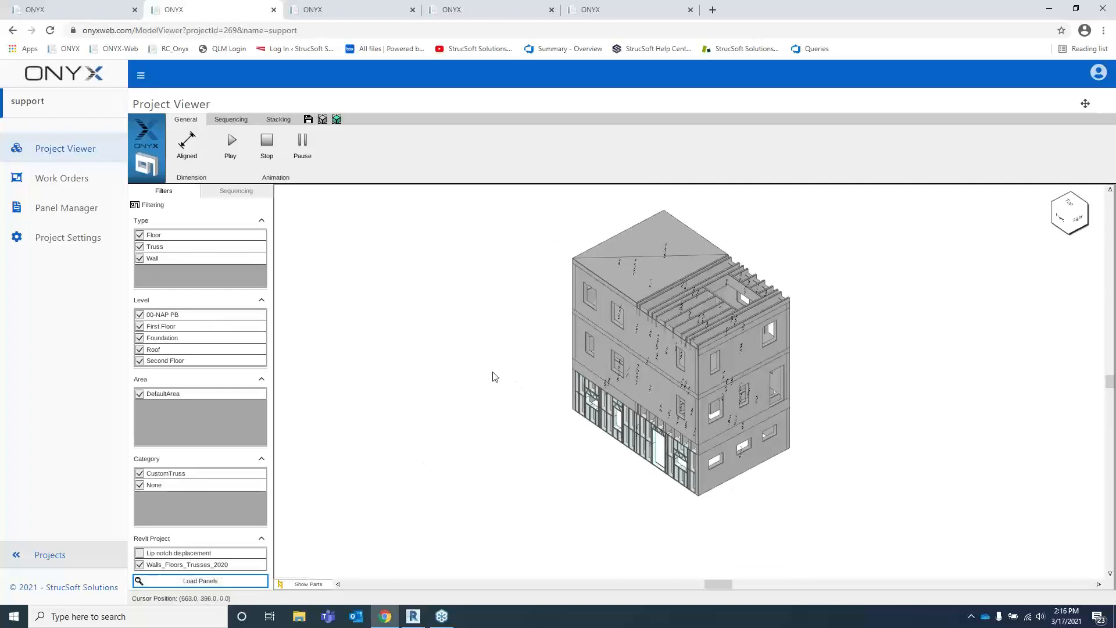
click(631, 329)
scroll(618, 344, up, 5)
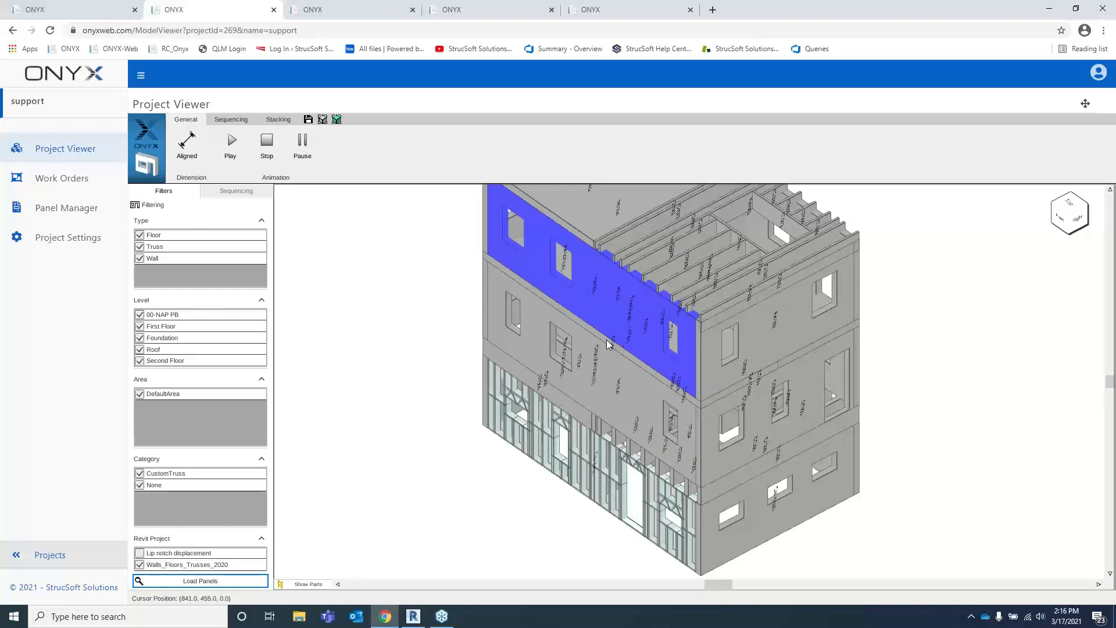
click(416, 349)
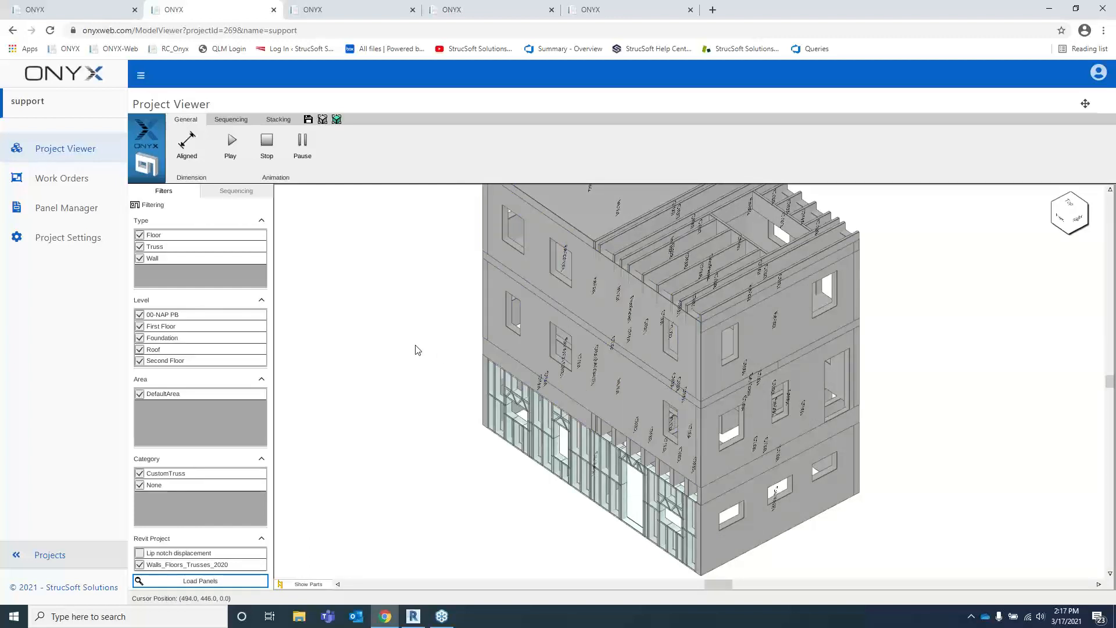
click(503, 415)
click(433, 451)
click(319, 583)
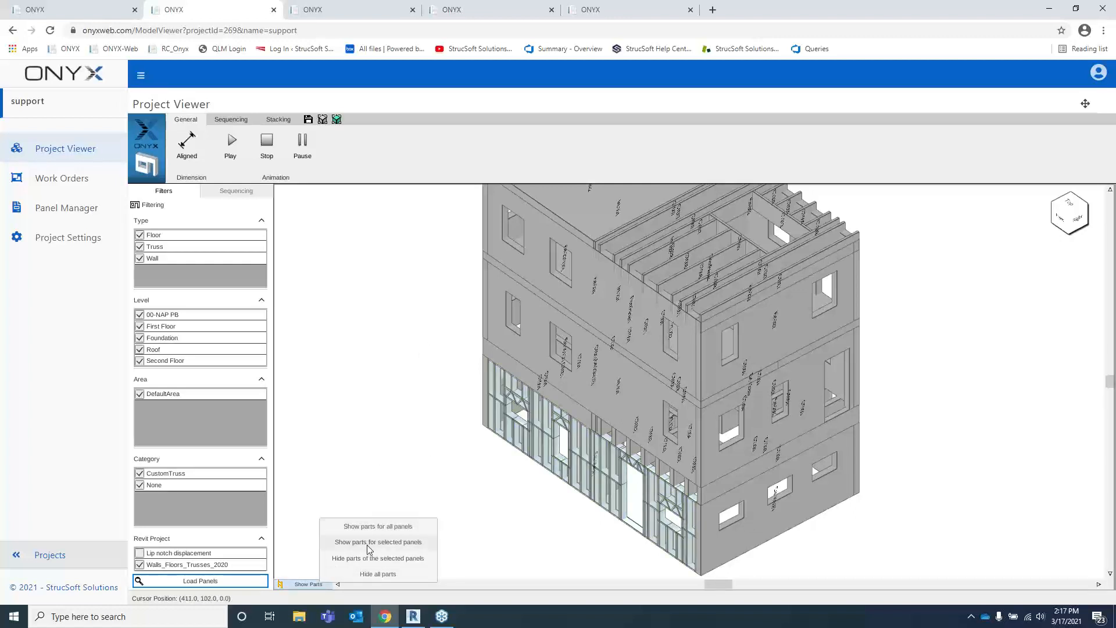
click(402, 398)
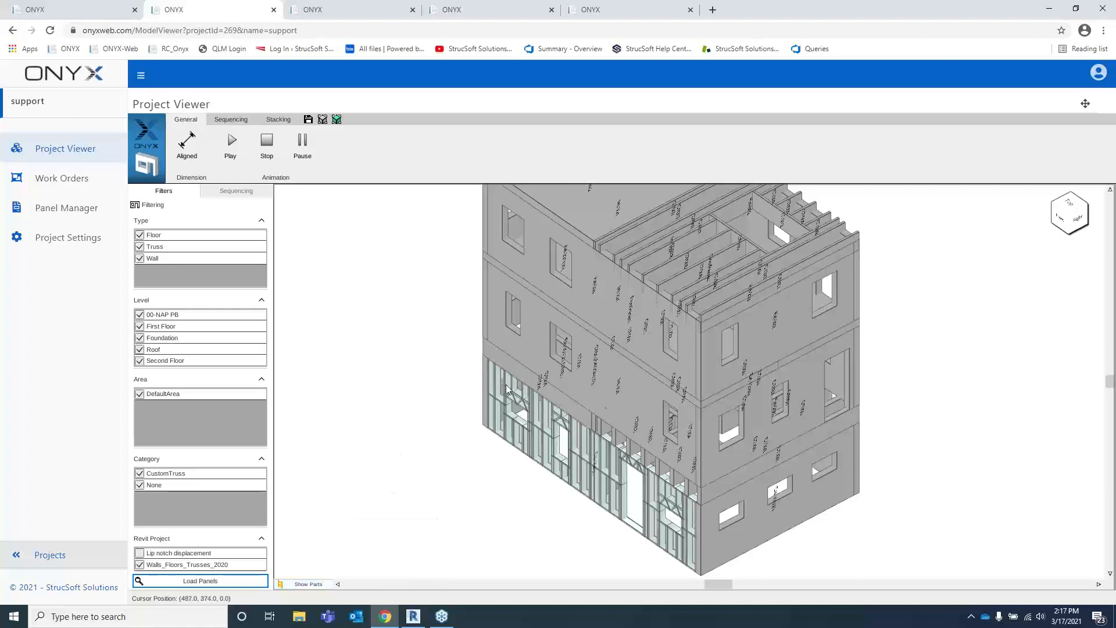
Step: Show the framing parts of the bottom-storey side wall and both middle-storey walls meeting at the front corner
click(768, 504)
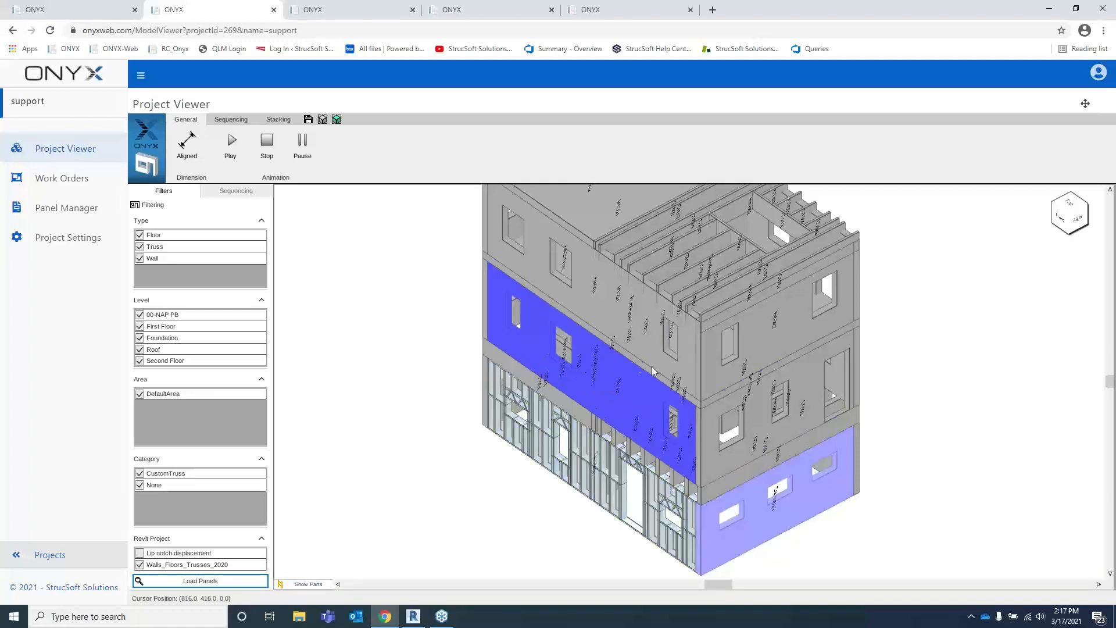
click(655, 396)
click(719, 417)
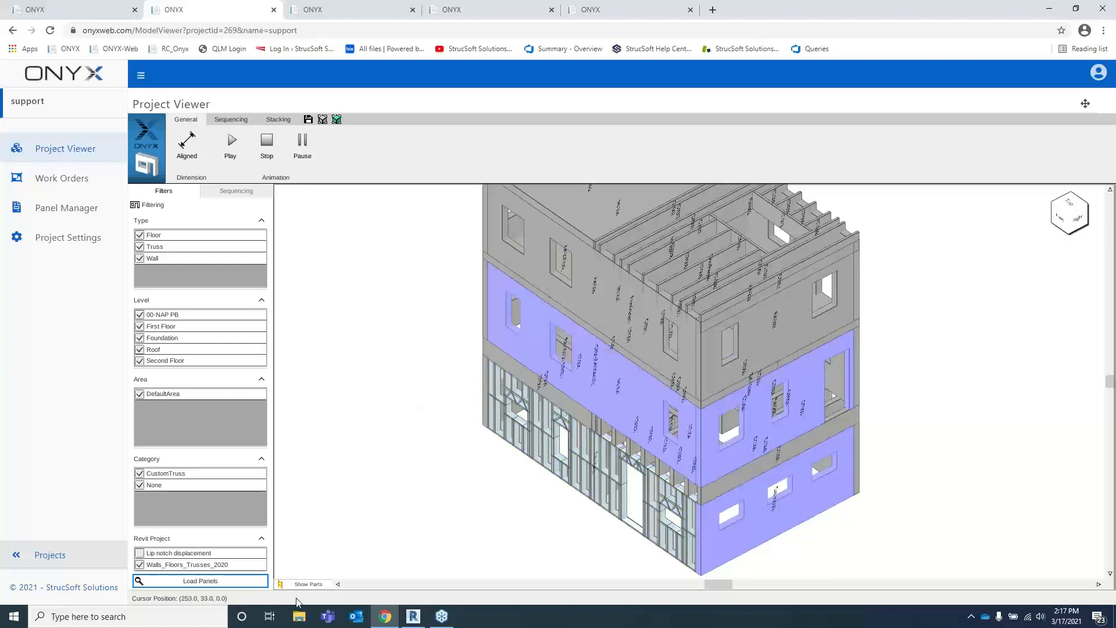
click(307, 583)
click(381, 546)
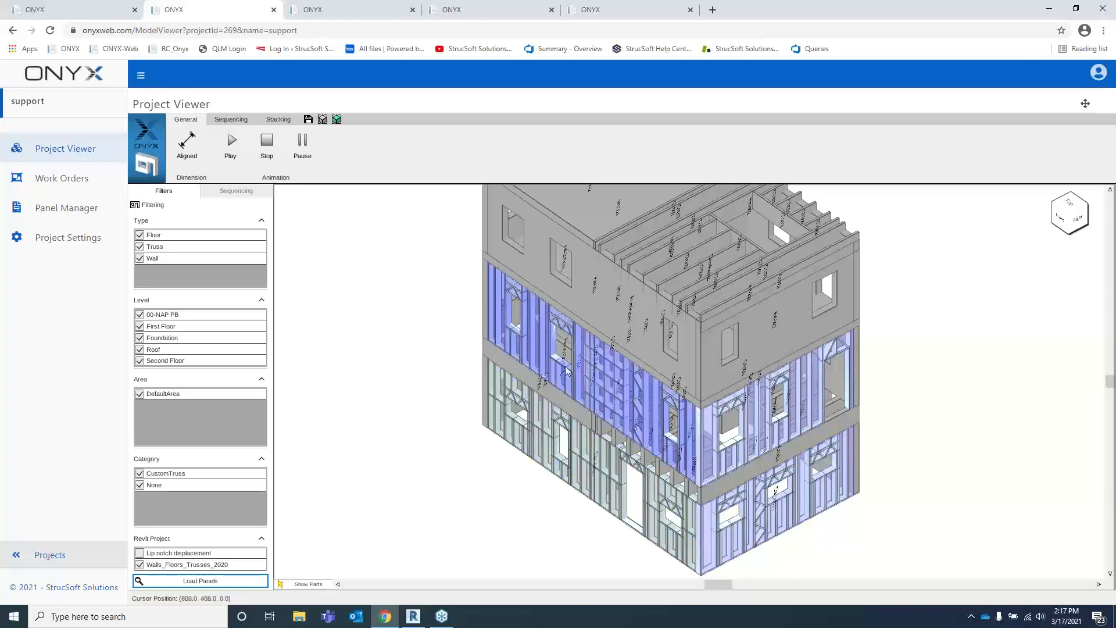
scroll(476, 353, up, 5)
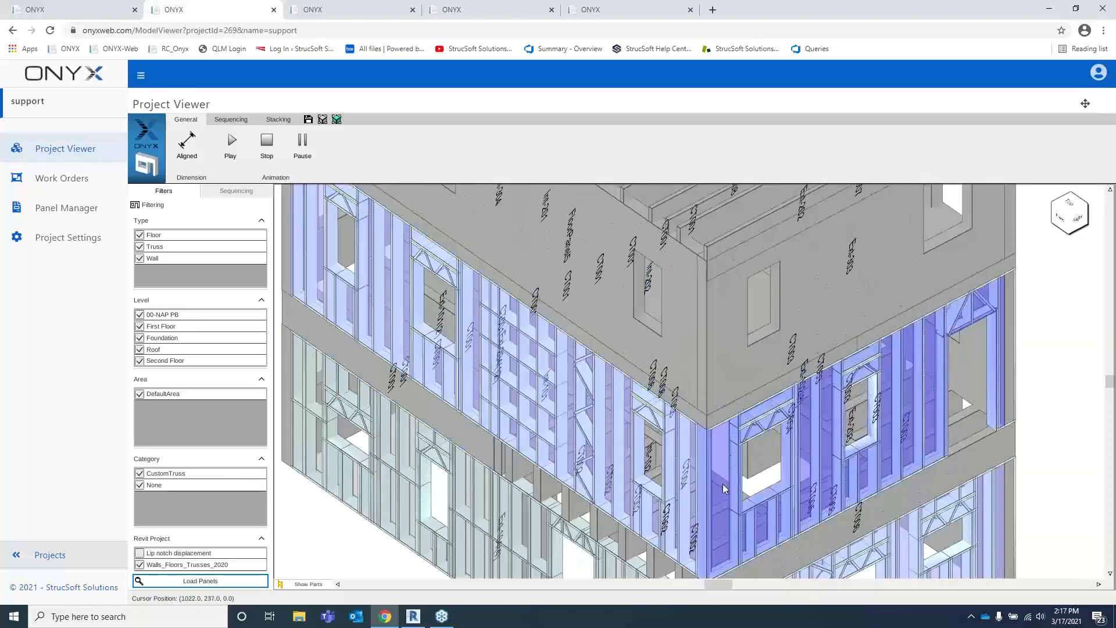
scroll(726, 472, down, 2)
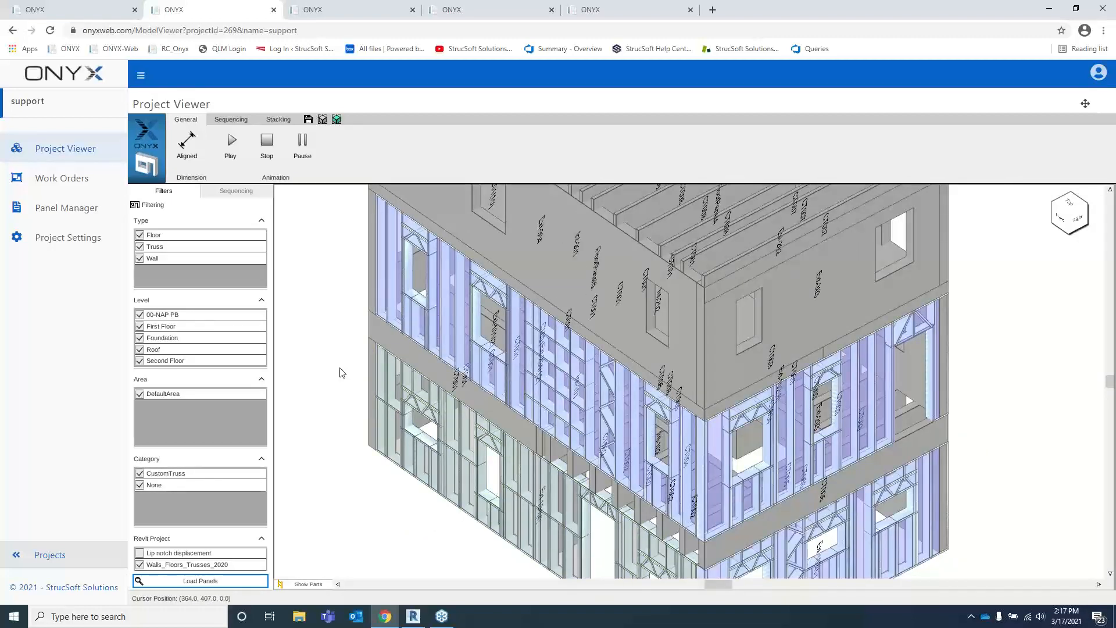
scroll(369, 366, down, 5)
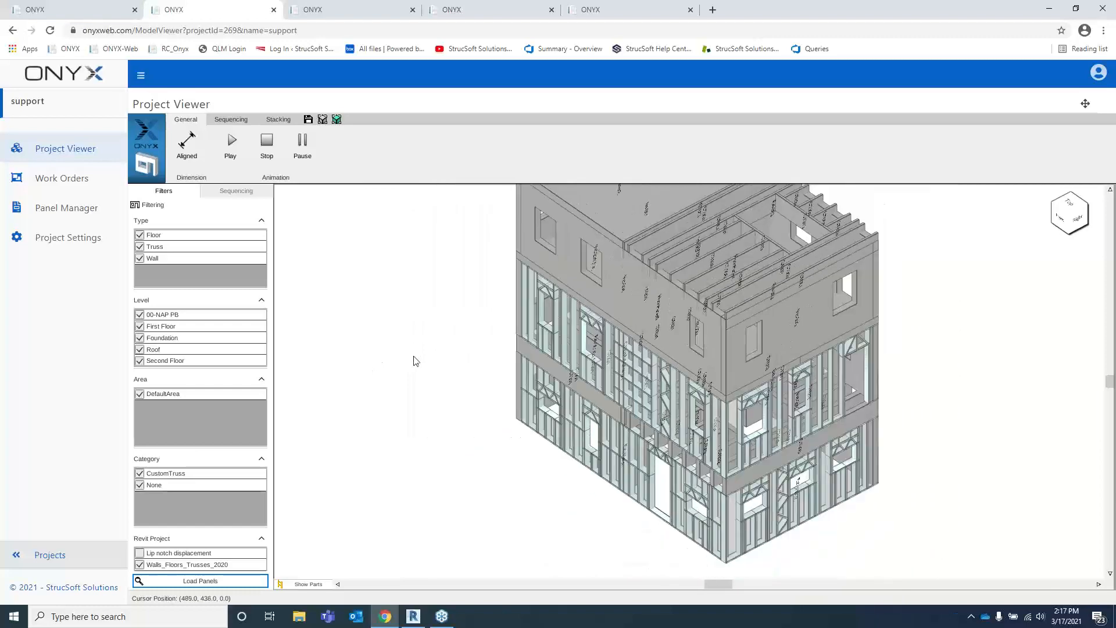
Step: Start panel sequencing to view the model's color coding, cancel it, and examine the available sequence types
click(231, 119)
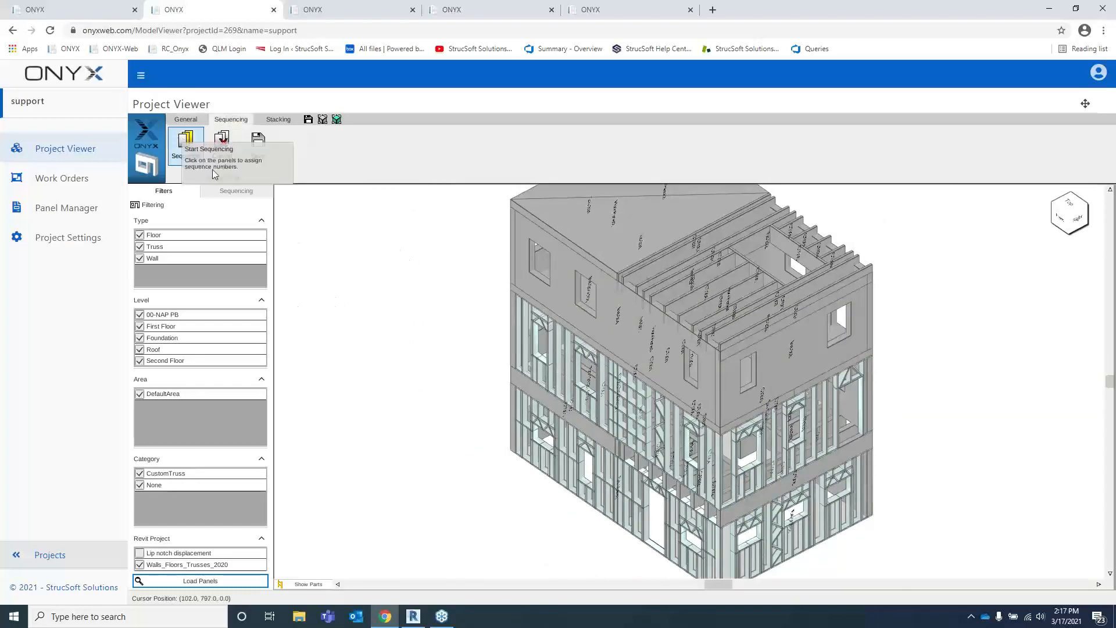
click(187, 144)
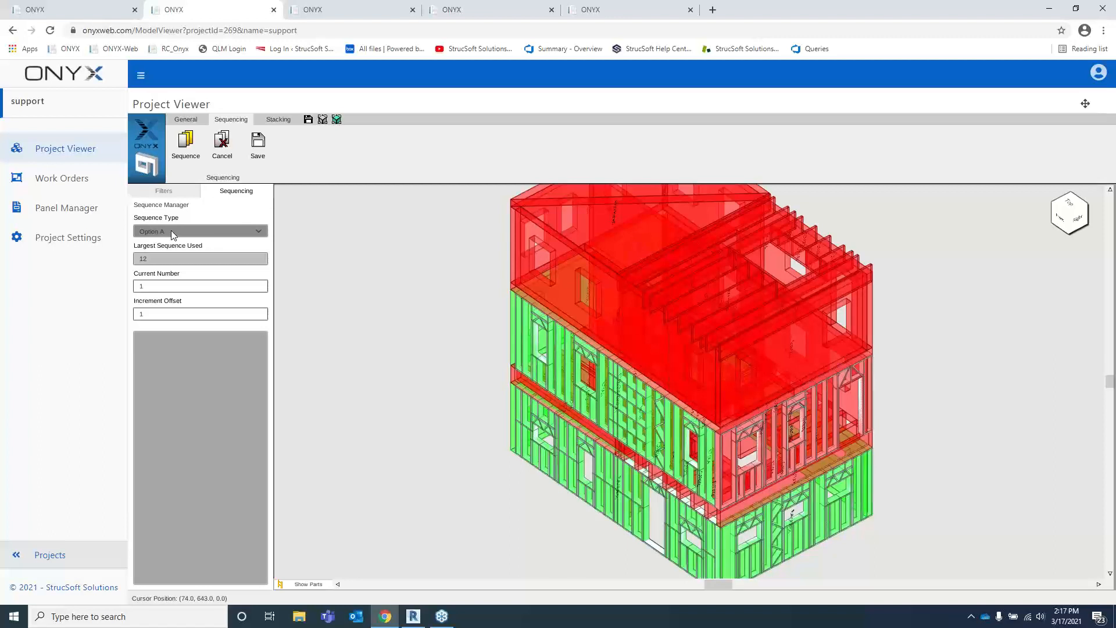
click(222, 142)
click(255, 232)
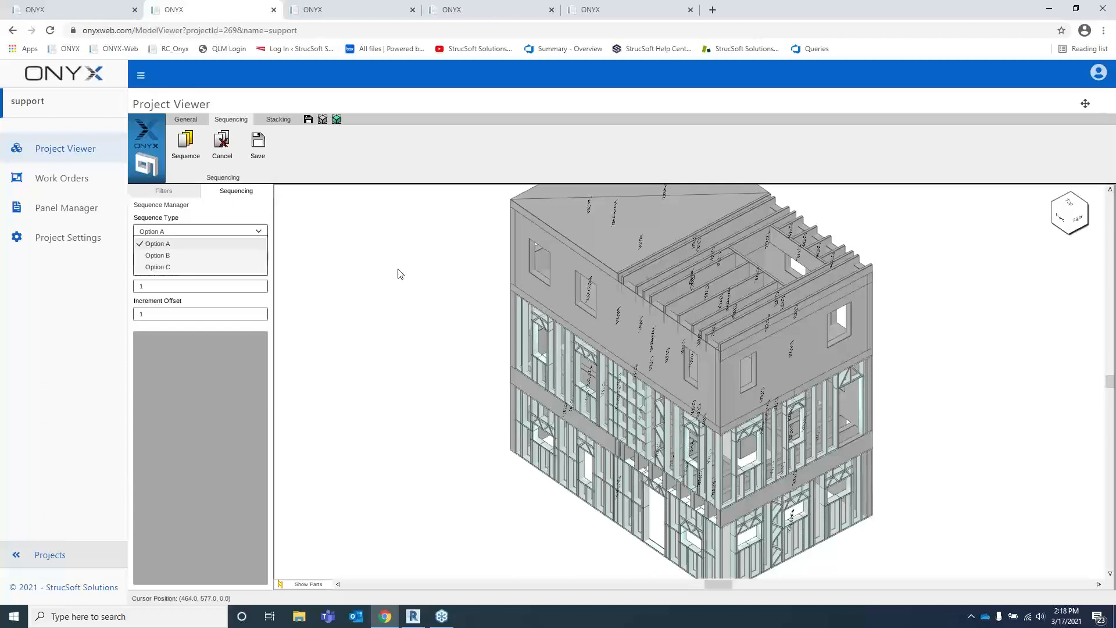
click(260, 233)
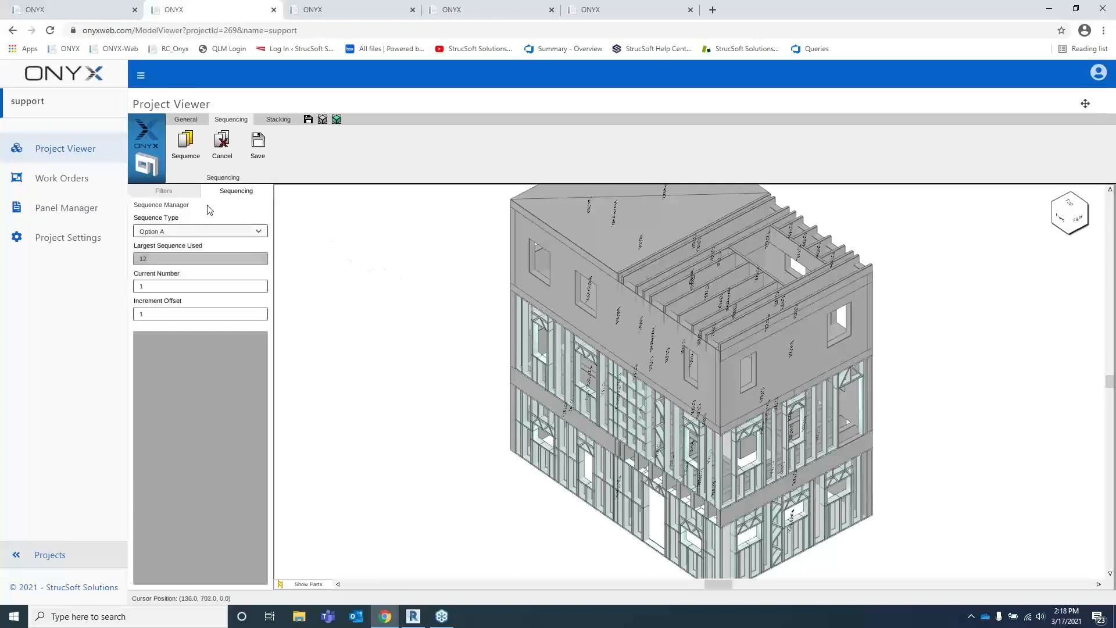
Step: Try sequencing the top-storey walls Ext-304, Ext-303 and Ext-302 under Option A with an increment of 1, and cancel the sequencing
click(190, 152)
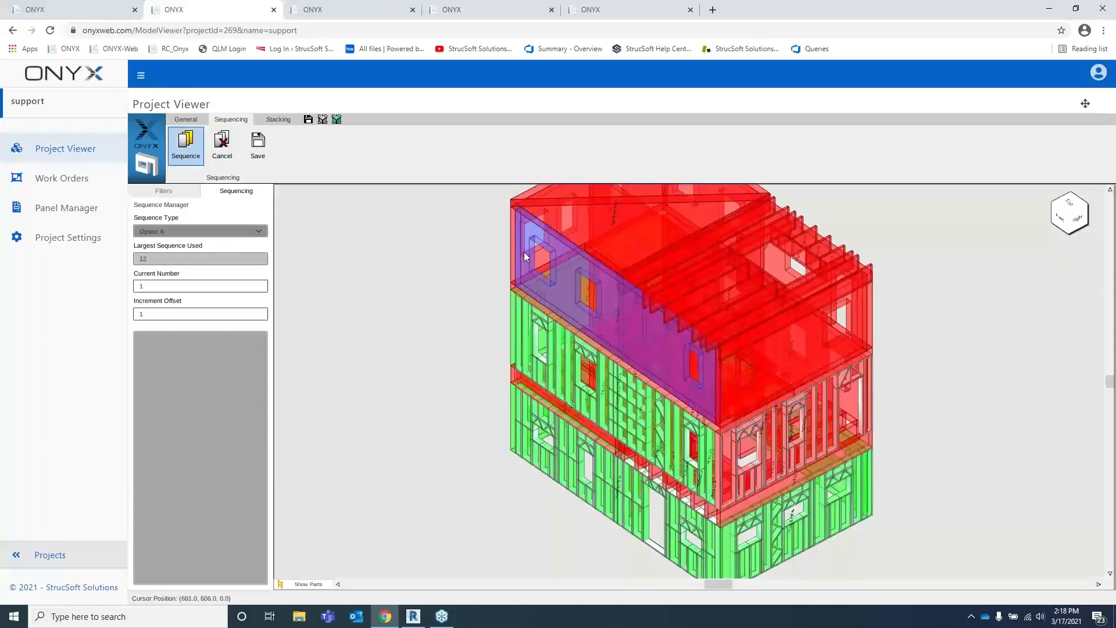
click(524, 252)
click(648, 397)
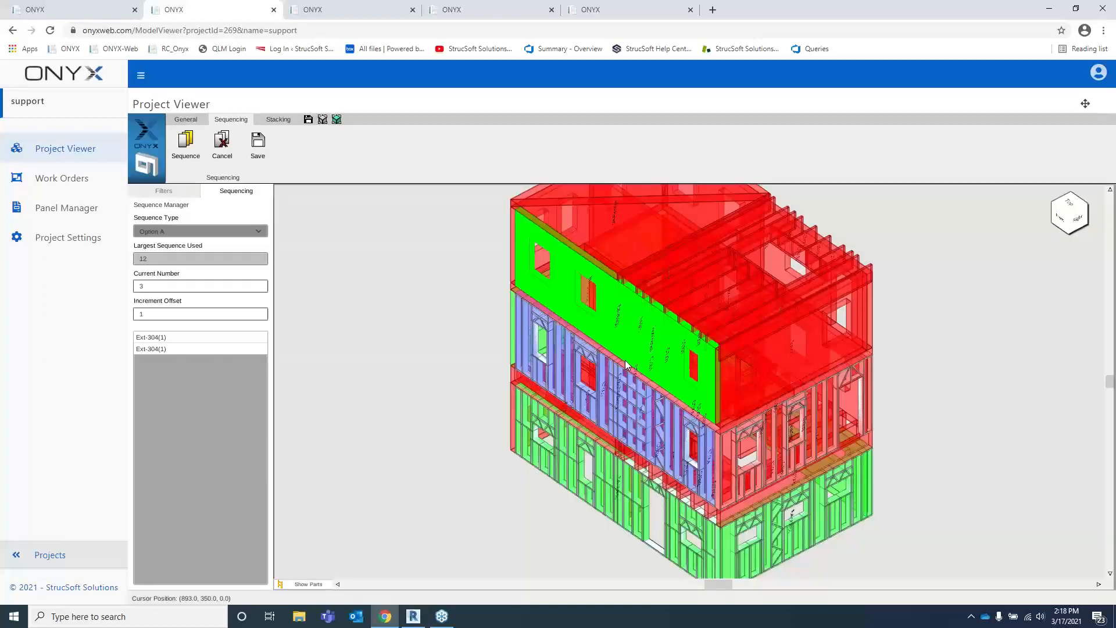
click(729, 360)
click(647, 397)
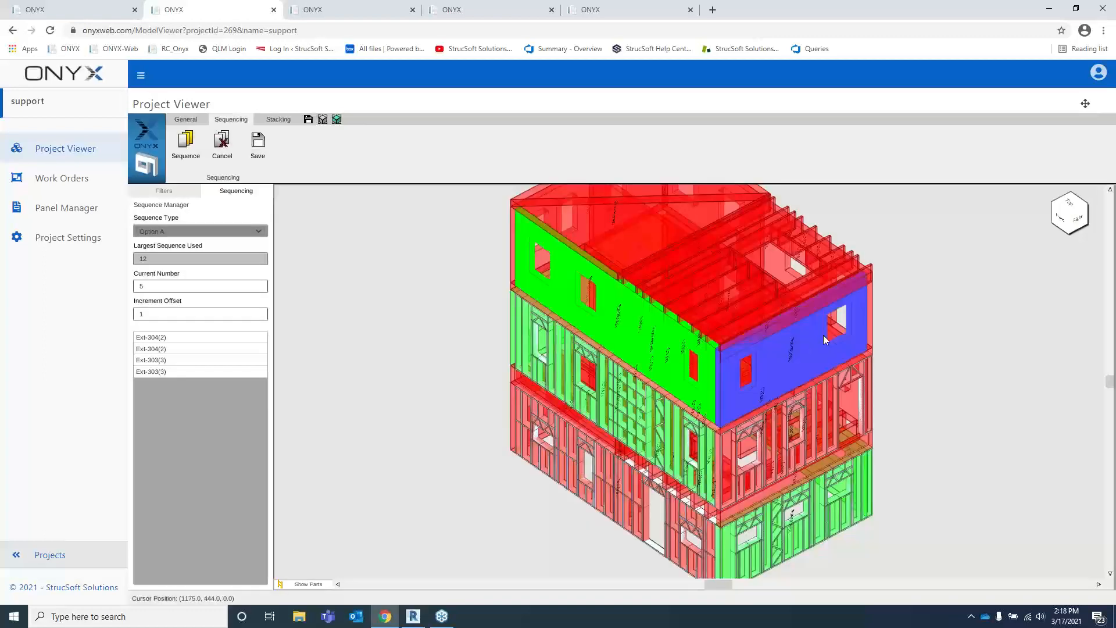
click(870, 301)
click(645, 395)
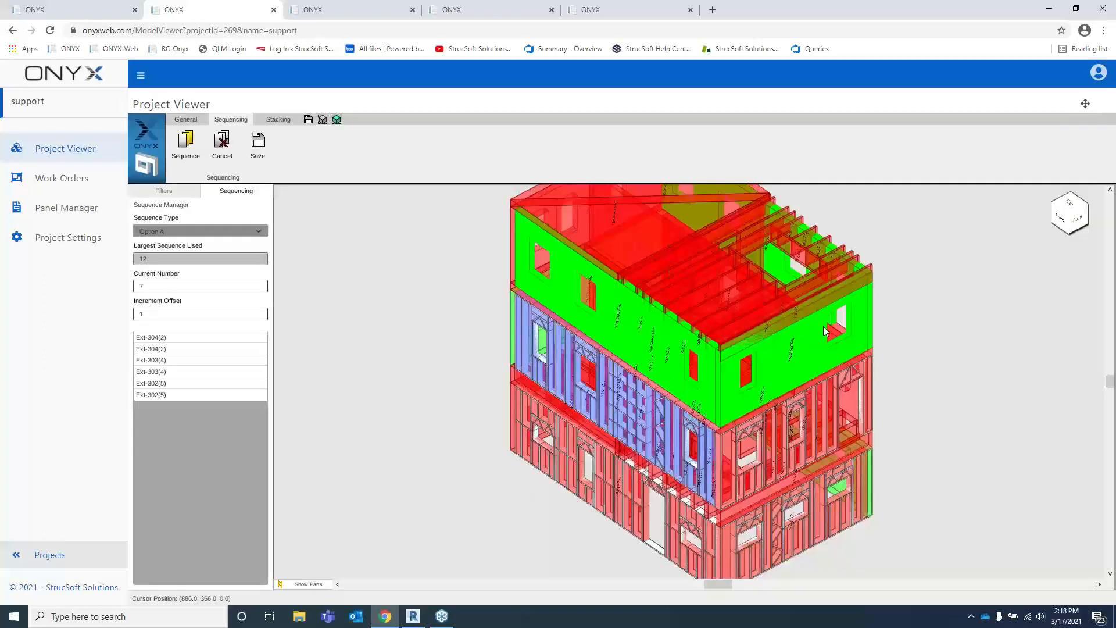
click(222, 144)
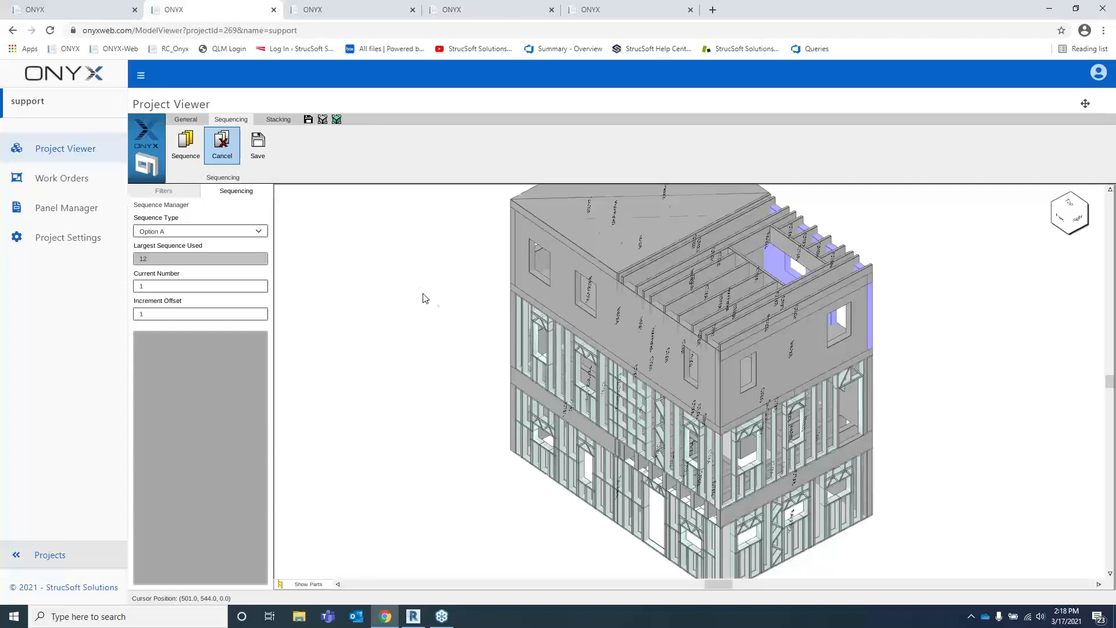
Step: Open the project's Panel Manager, look over the wall panels and widen the Section Shape column of the members table
click(185, 120)
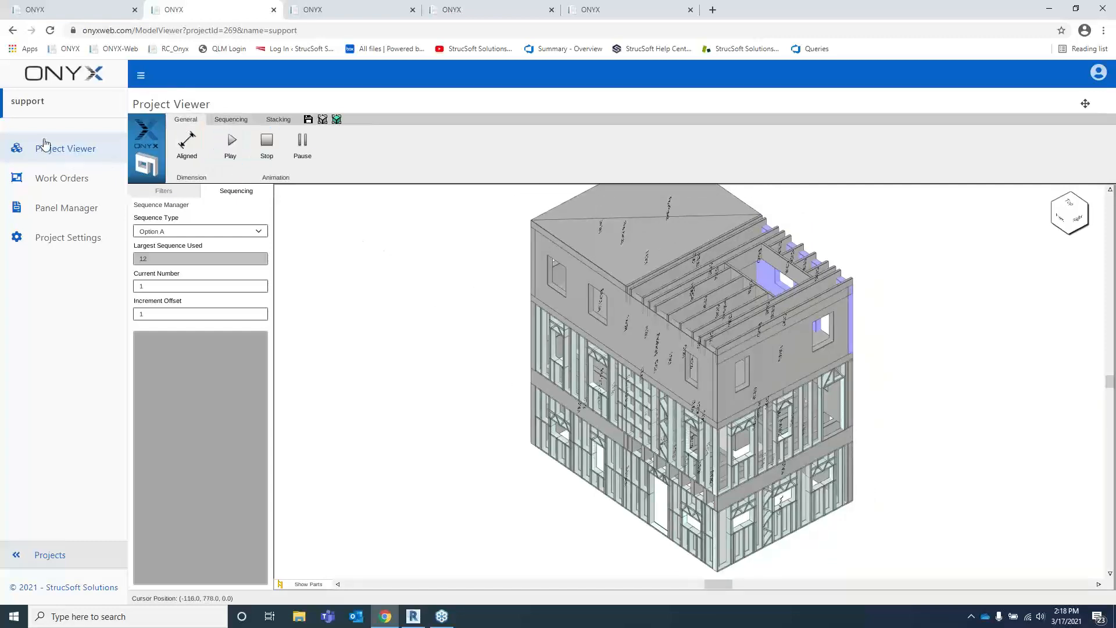
click(65, 207)
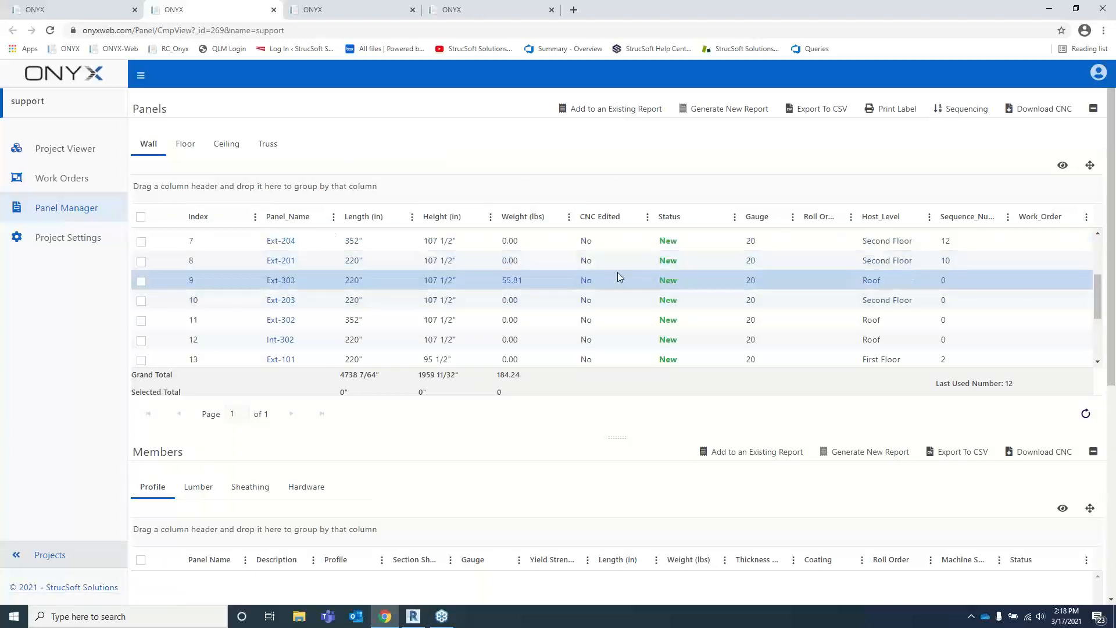
scroll(607, 279, up, 3)
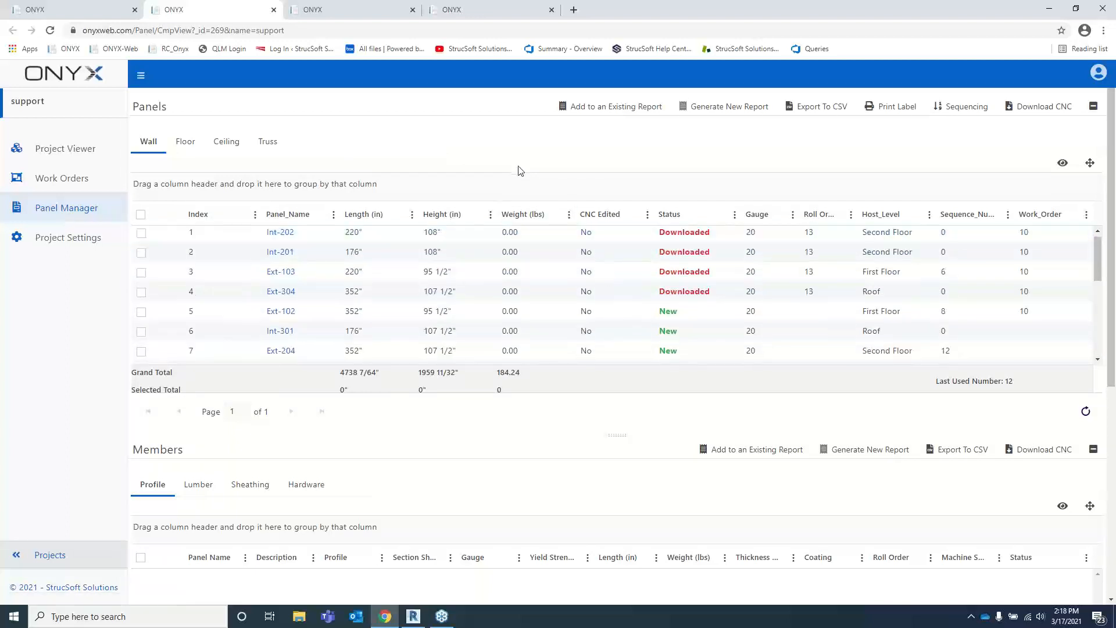
scroll(519, 170, down, 2)
scroll(519, 171, up, 2)
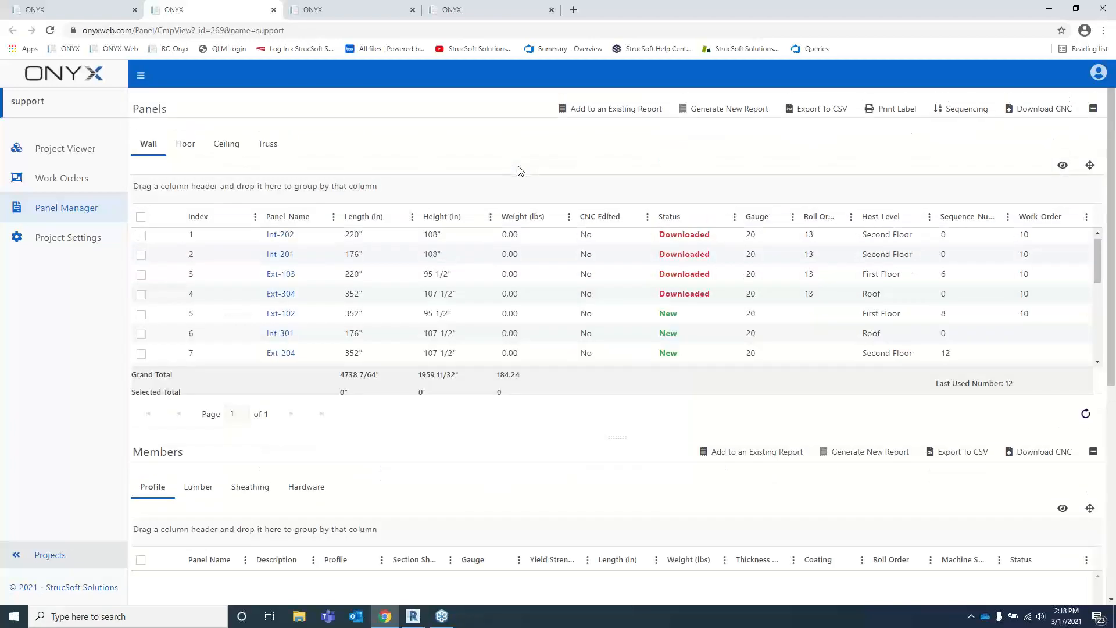
scroll(519, 170, down, 1)
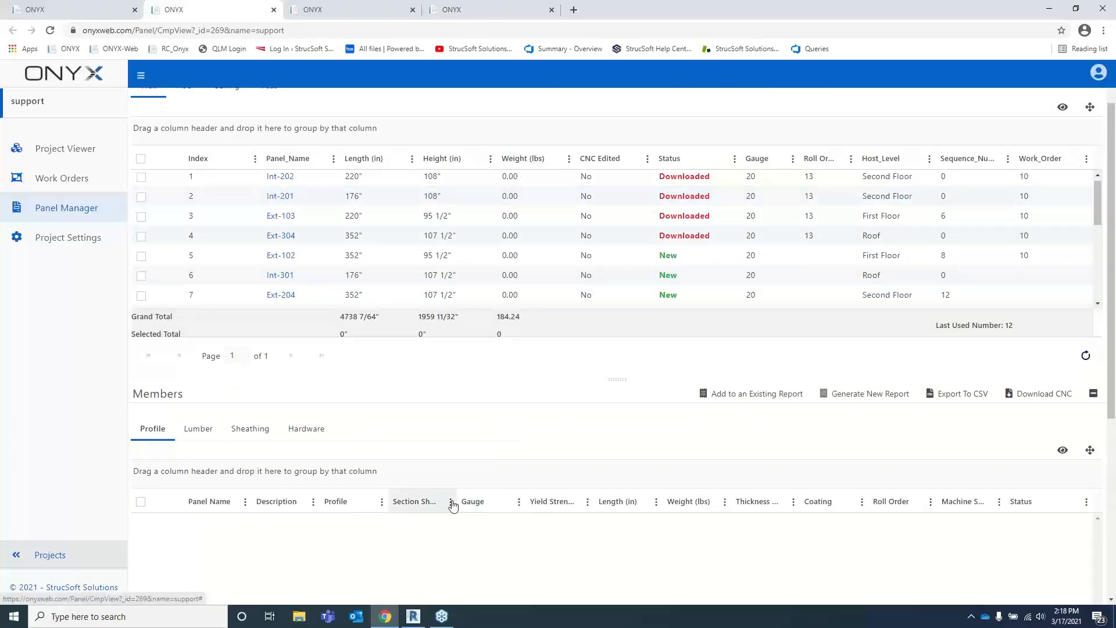
drag(452, 504, 469, 503)
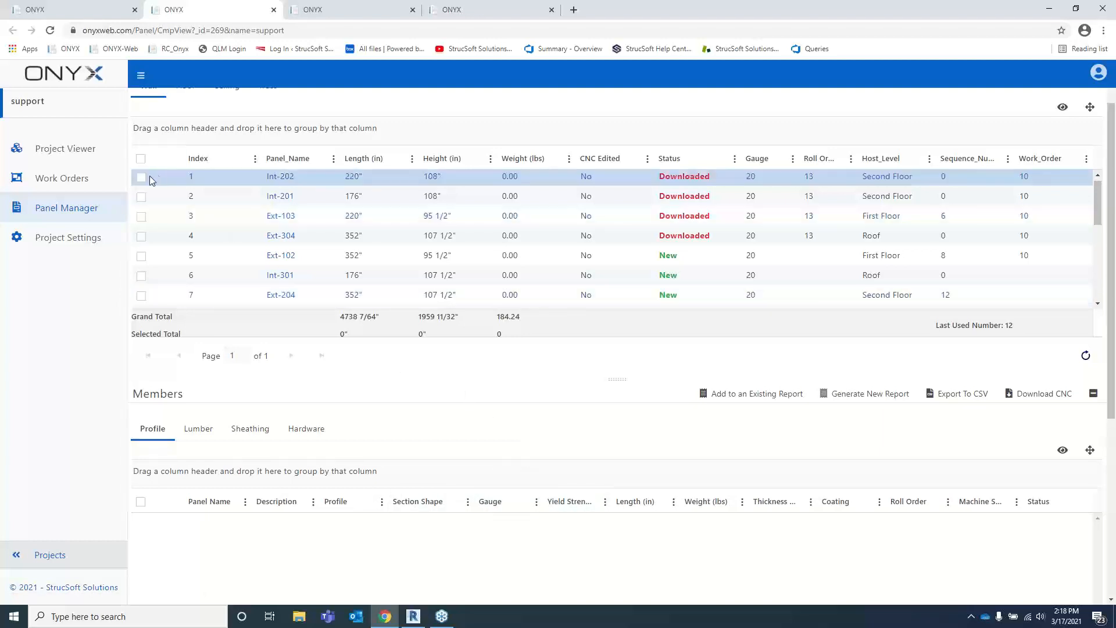
Step: Select the wall panels Ext-102, Int-301, Ext-204 and Ext-201 to list their members
scroll(224, 235, down, 1)
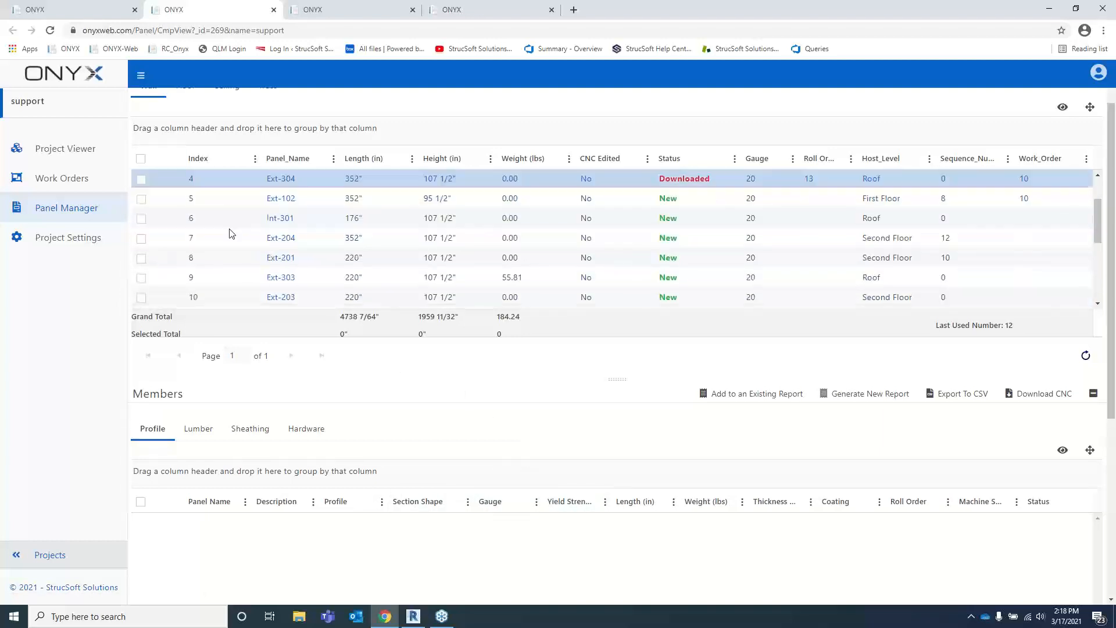
click(143, 198)
click(141, 218)
click(142, 237)
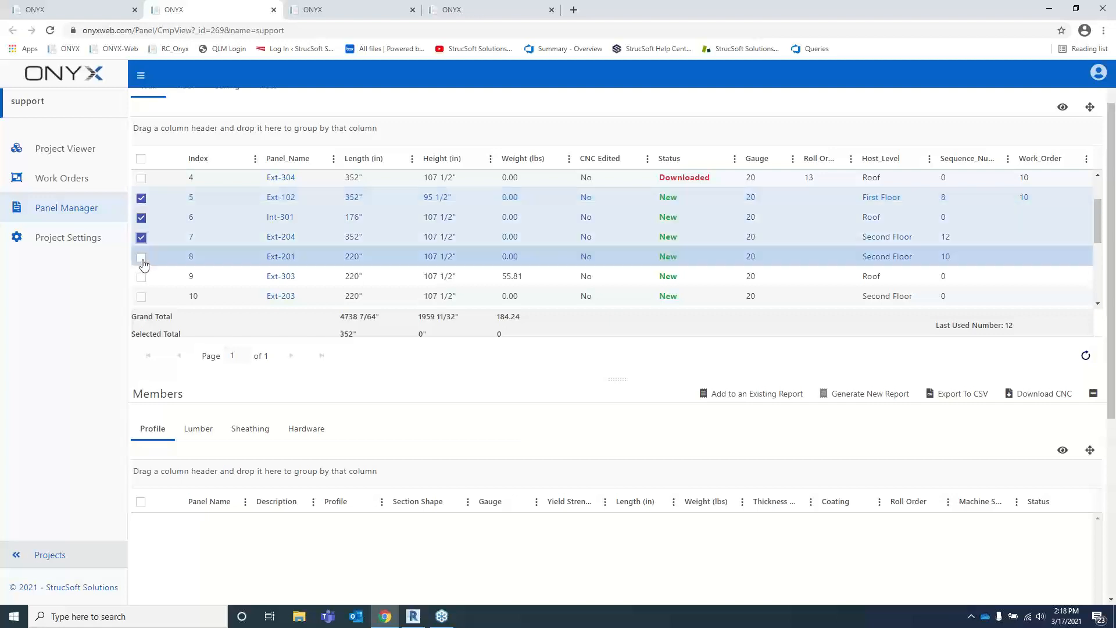
click(141, 258)
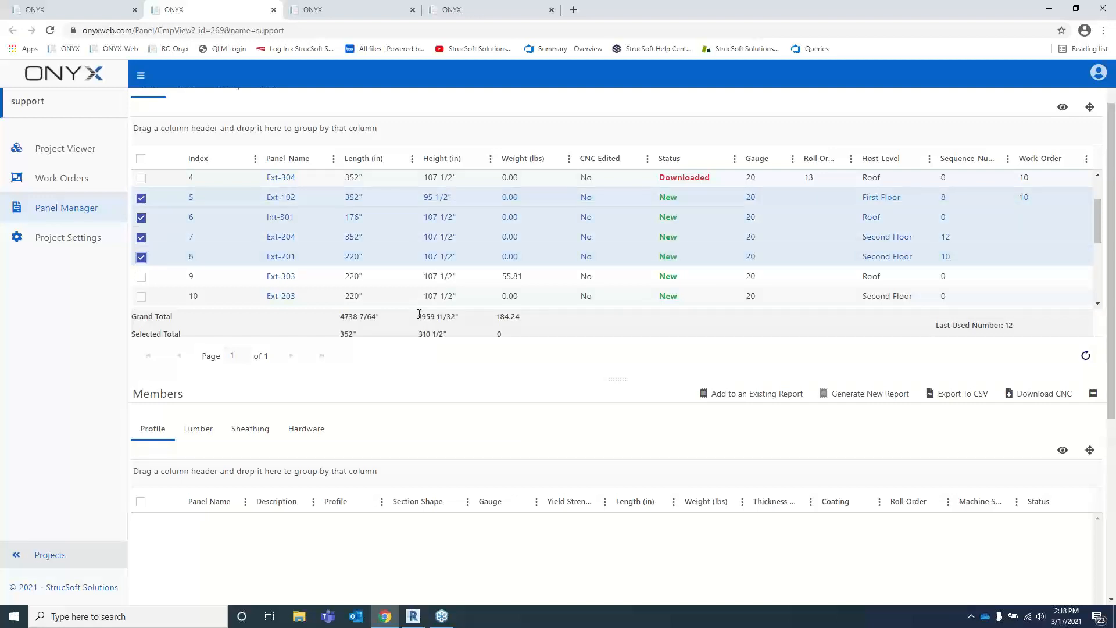
Step: Filter the profile members to those whose description contains CR
scroll(465, 380, down, 3)
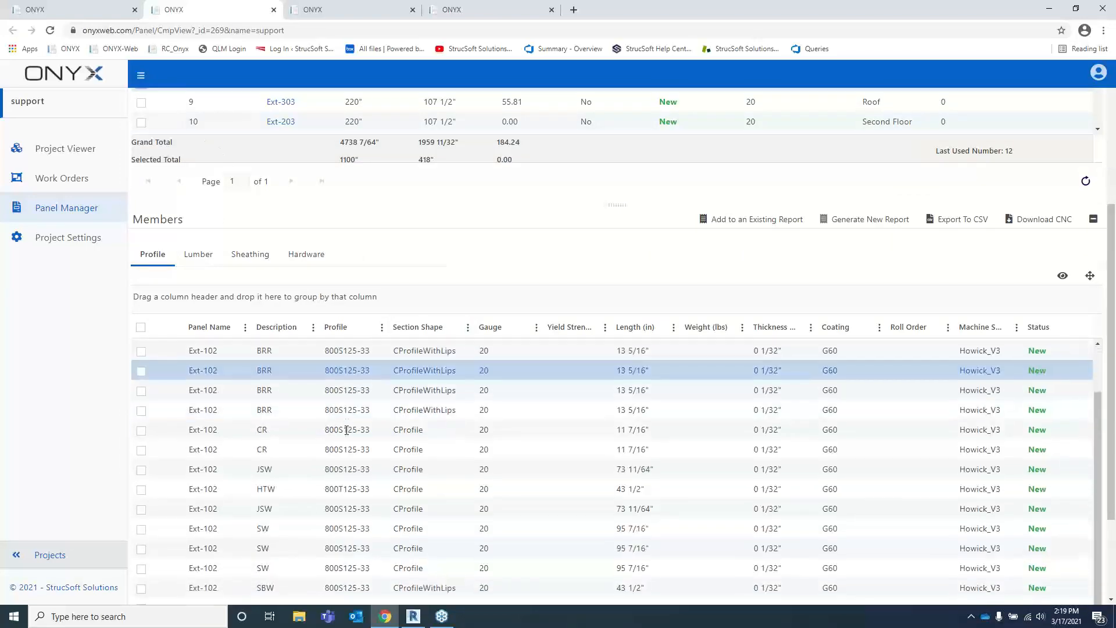
scroll(499, 256, down, 2)
scroll(498, 304, up, 1)
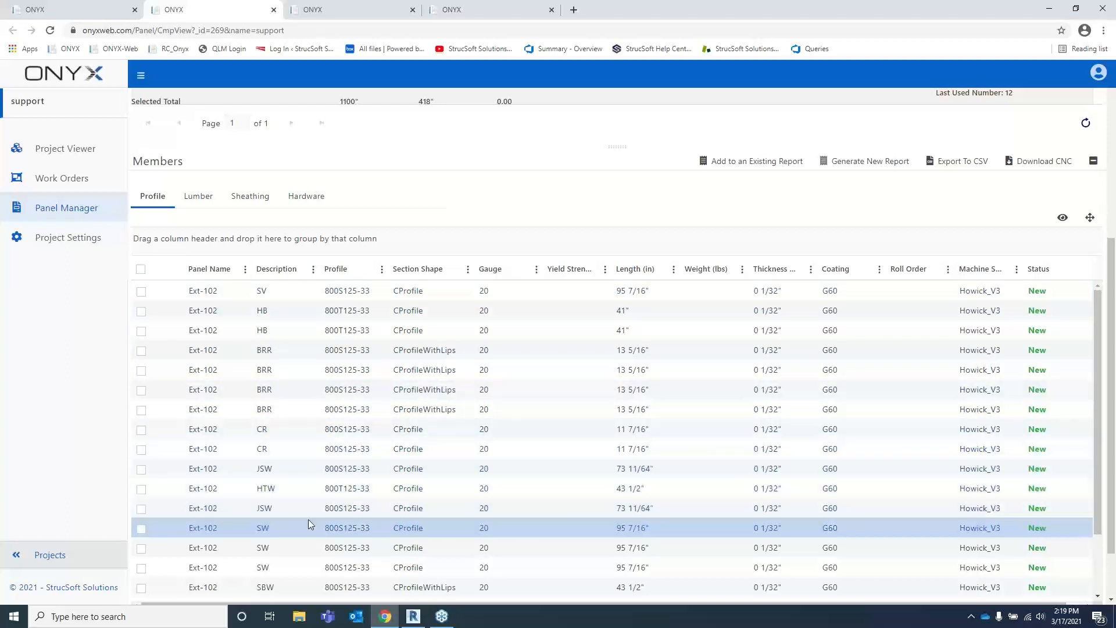
click(313, 268)
mouse_move(373, 343)
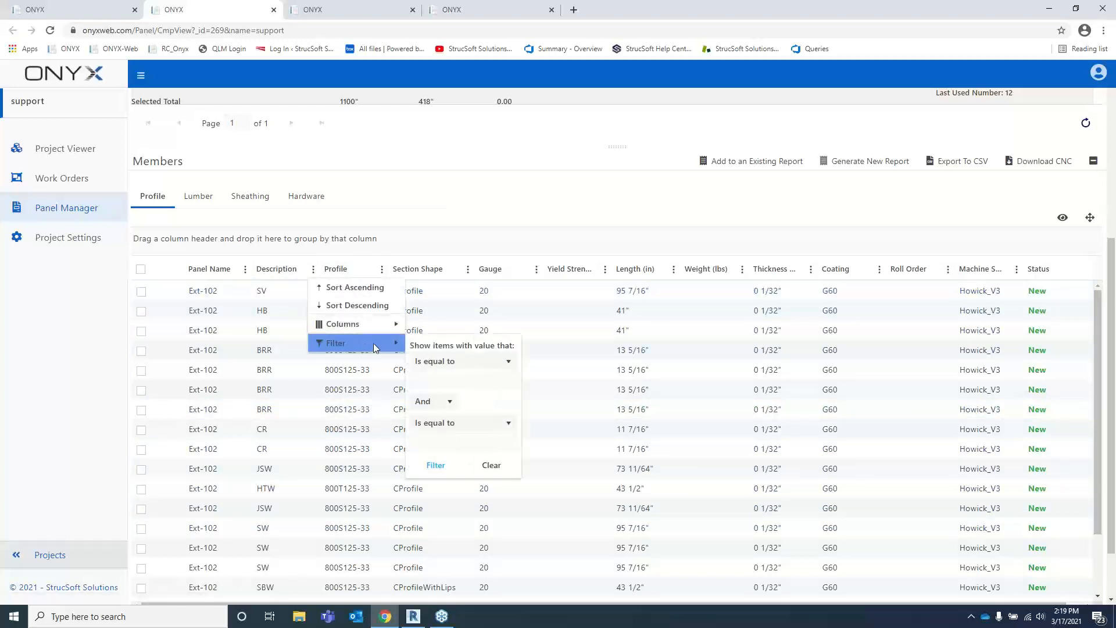
click(503, 361)
click(443, 387)
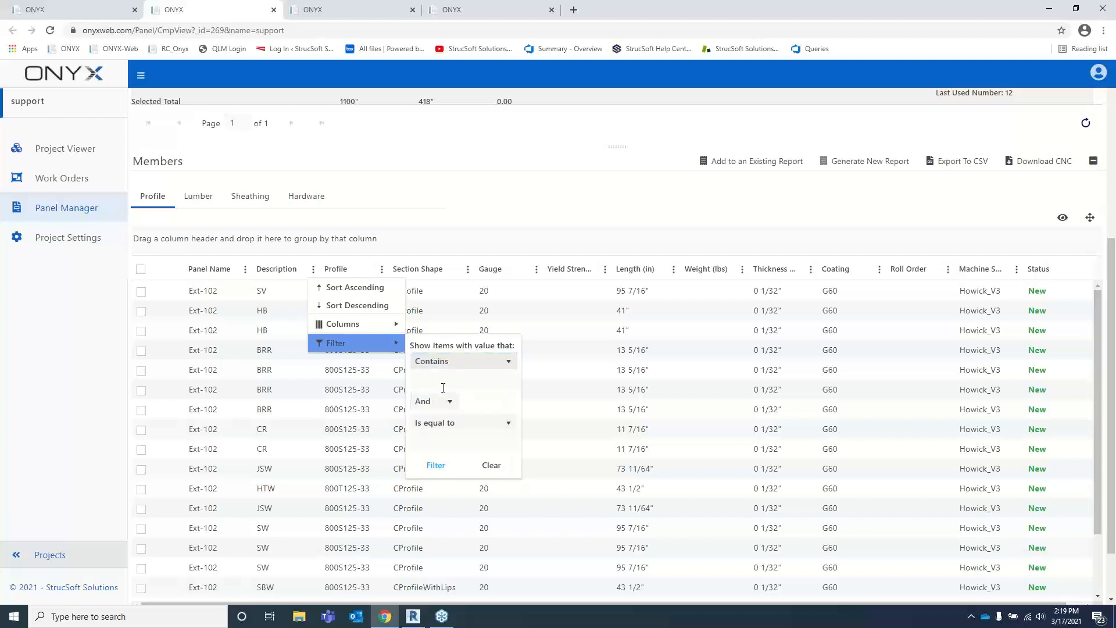
click(446, 381)
click(435, 465)
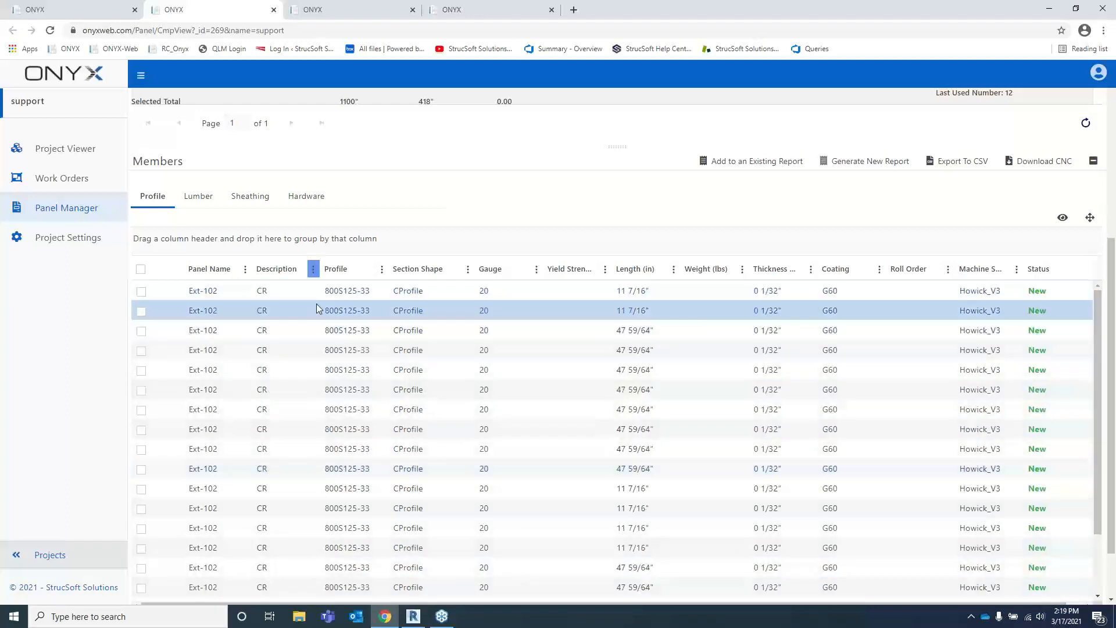
Step: Select all filtered members and fill in a new report with template Report-A and title Cripples, closing it without saving
click(141, 269)
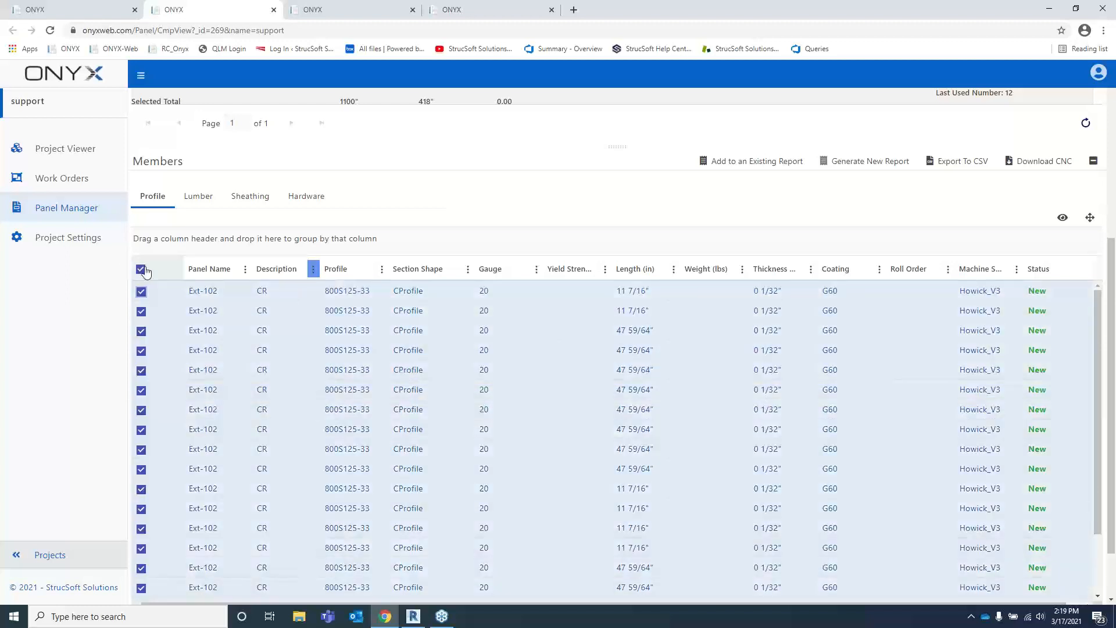
click(872, 162)
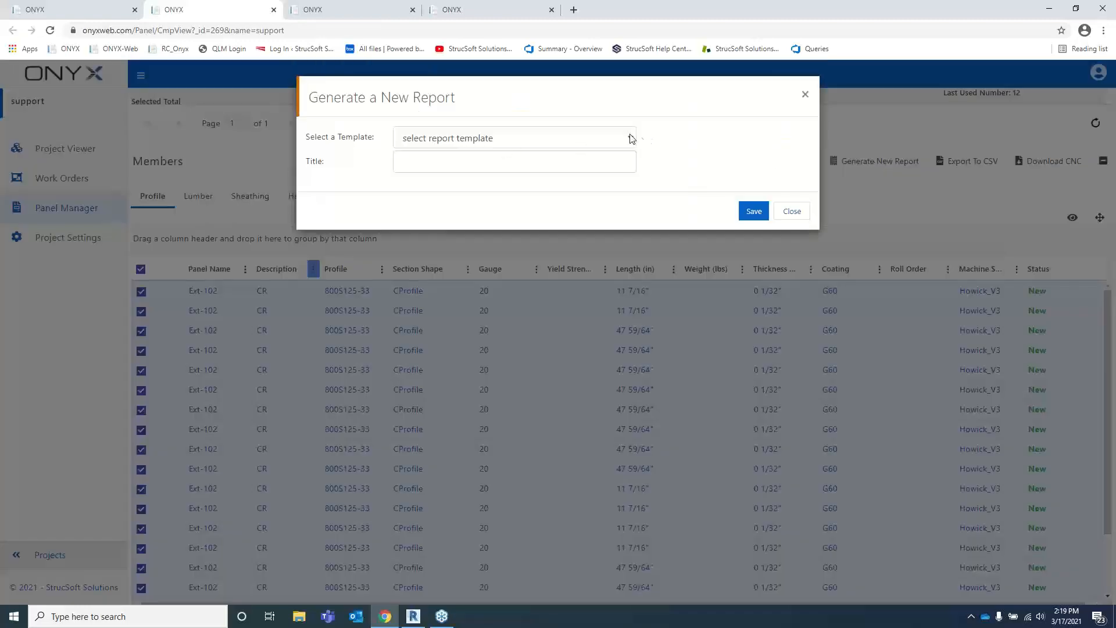
click(631, 138)
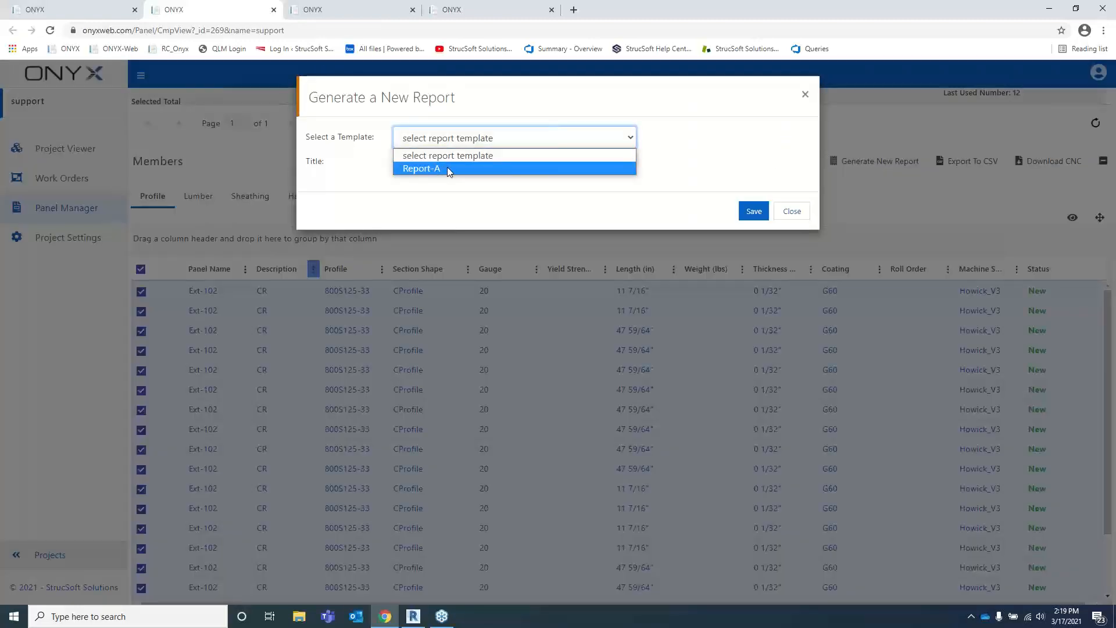
click(448, 168)
click(398, 163)
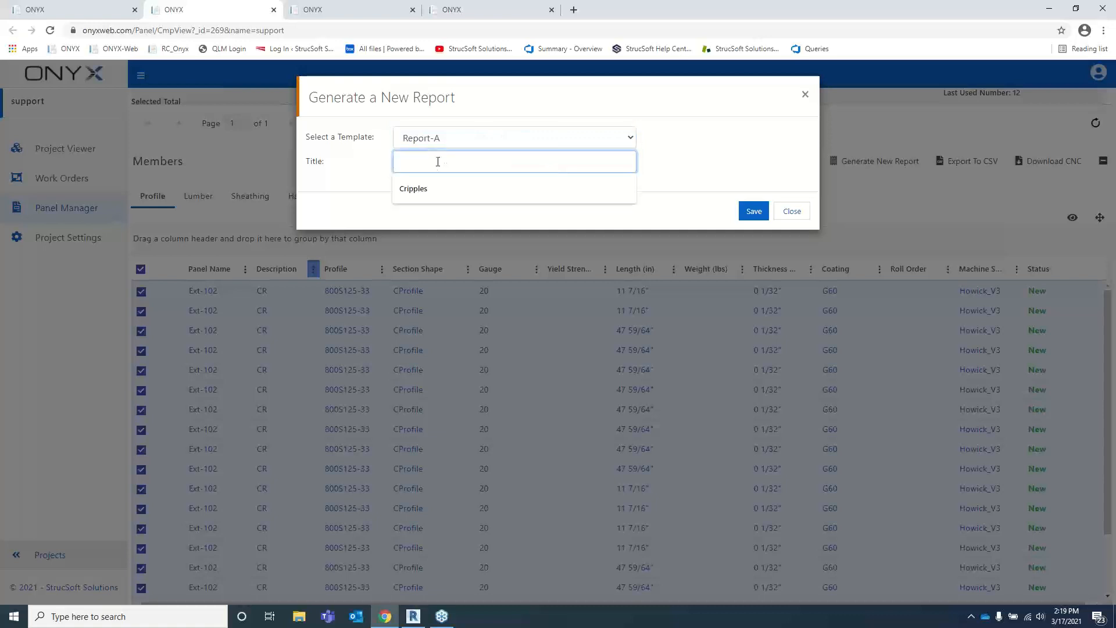
click(414, 189)
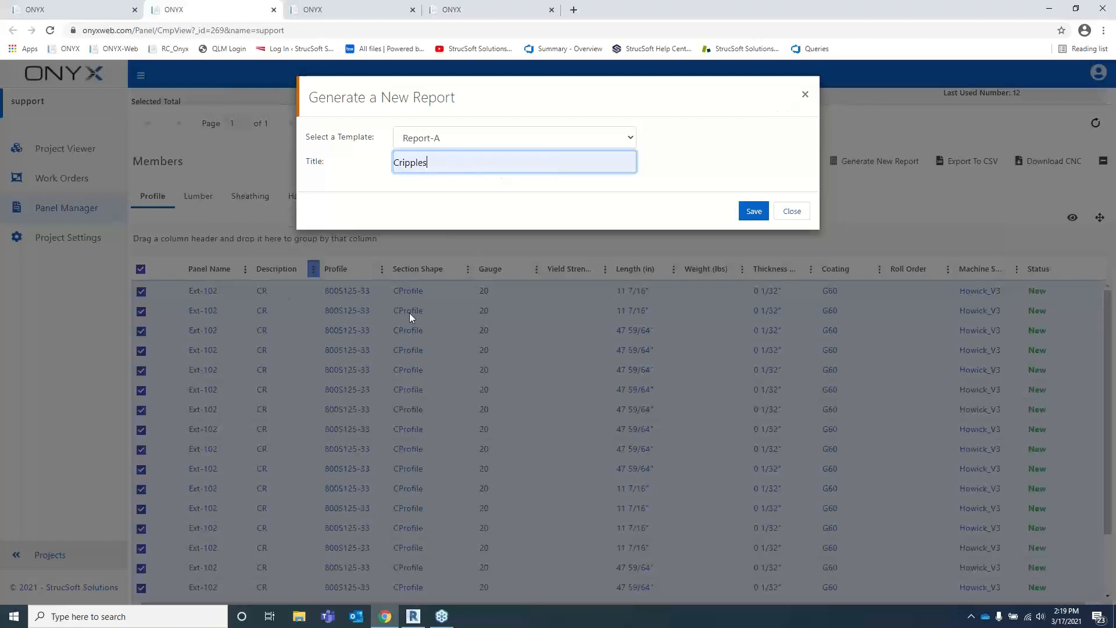
click(805, 94)
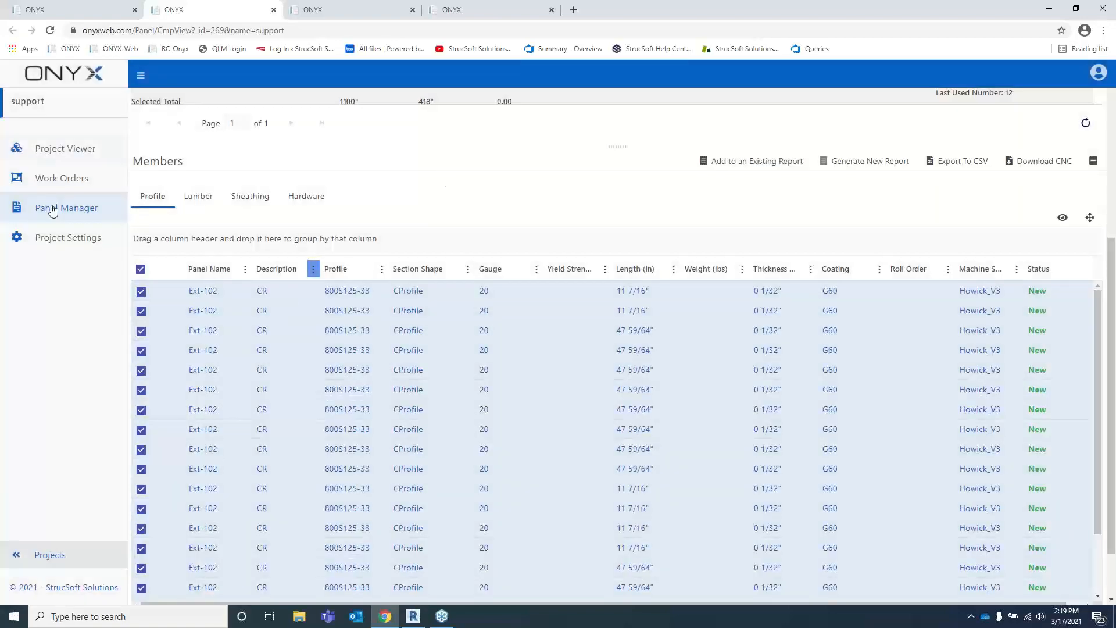
Step: Open the Report-A report template and examine its column layout
click(115, 14)
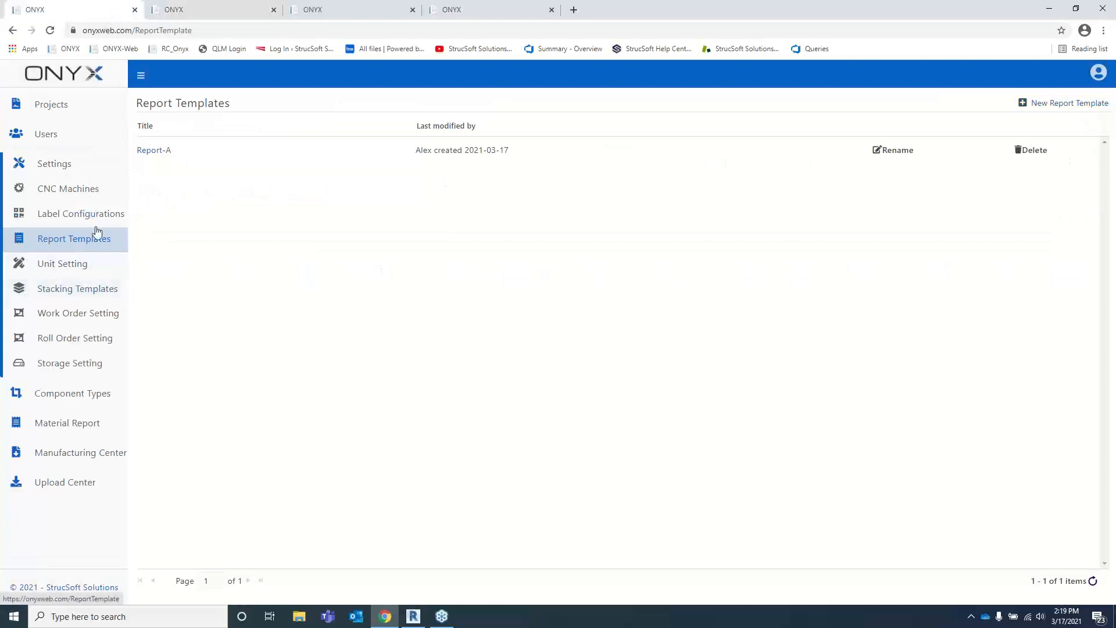
click(158, 150)
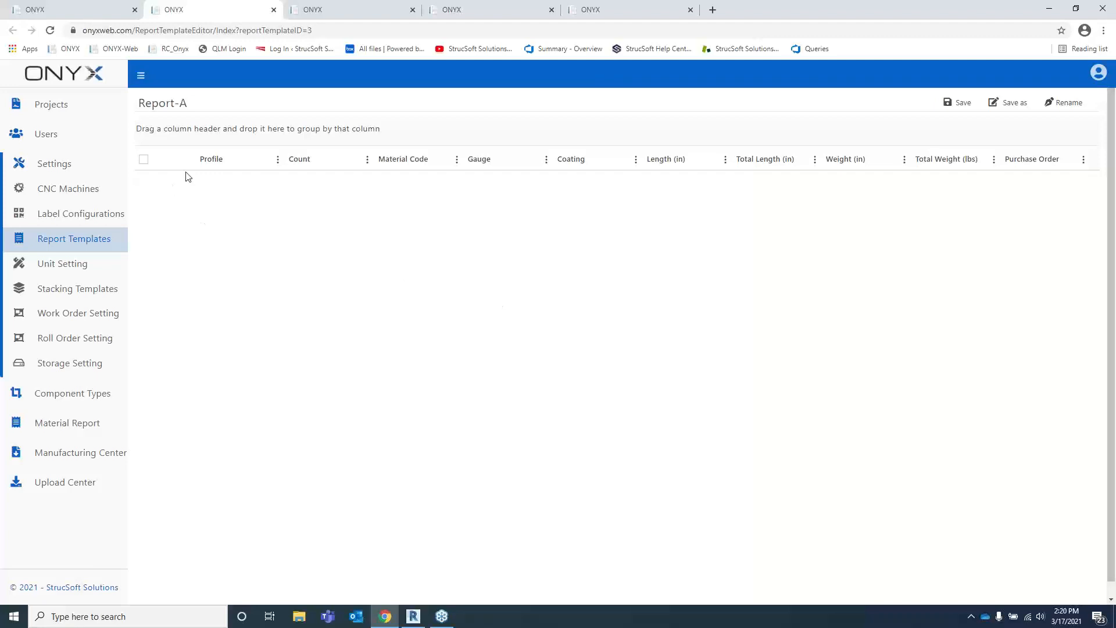
Step: Return to the selected members and generate a new report from Report-A titled Cripples-02
click(334, 7)
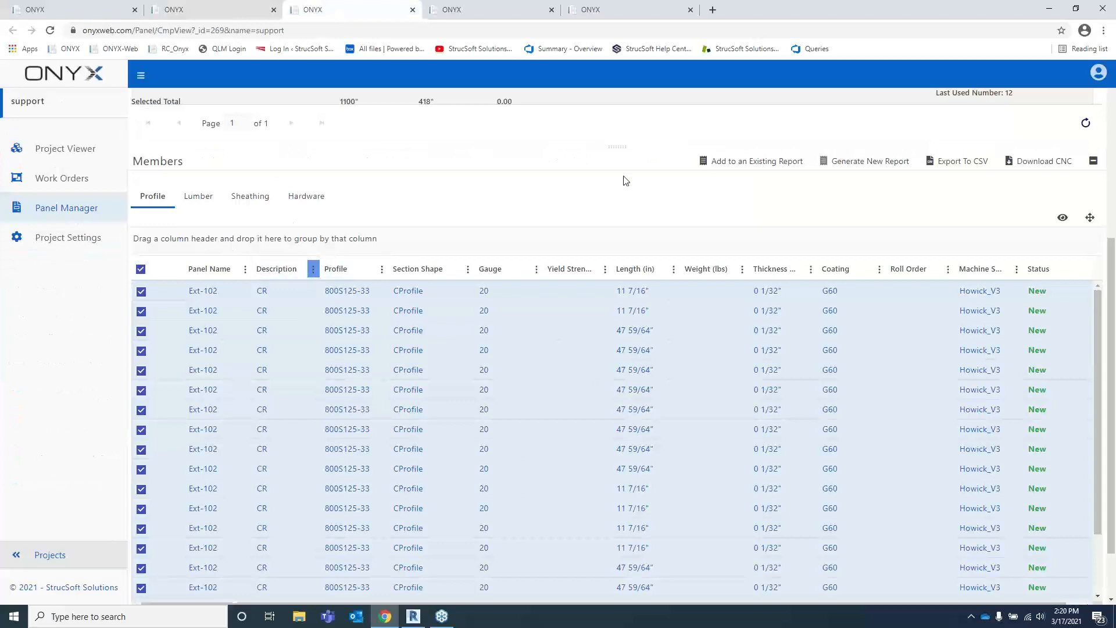
click(870, 164)
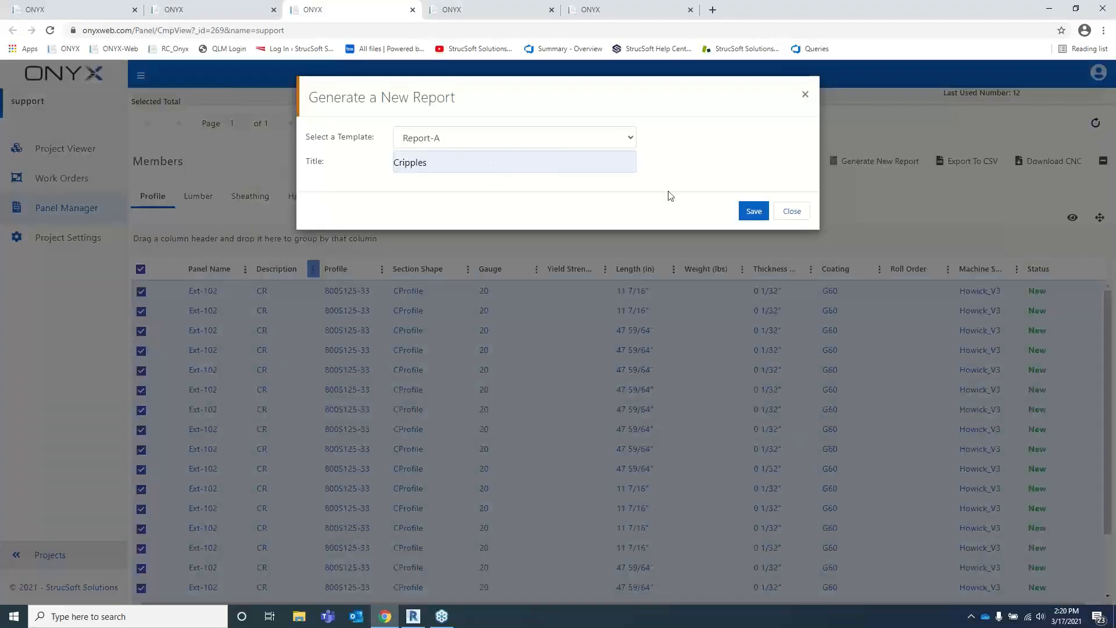
click(485, 163)
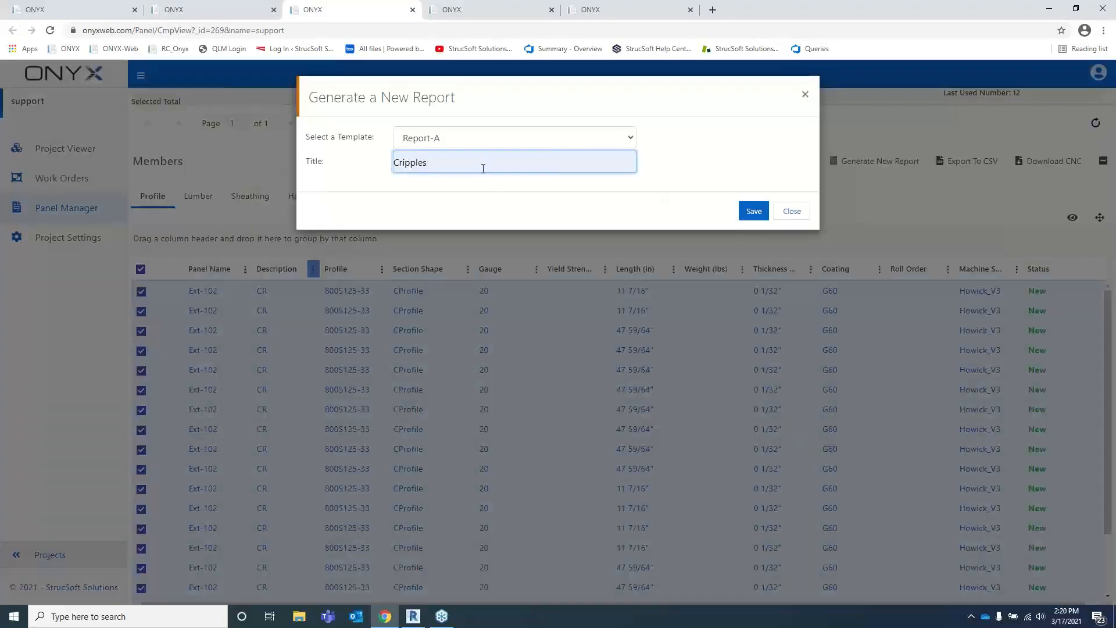
text(-02)
click(754, 211)
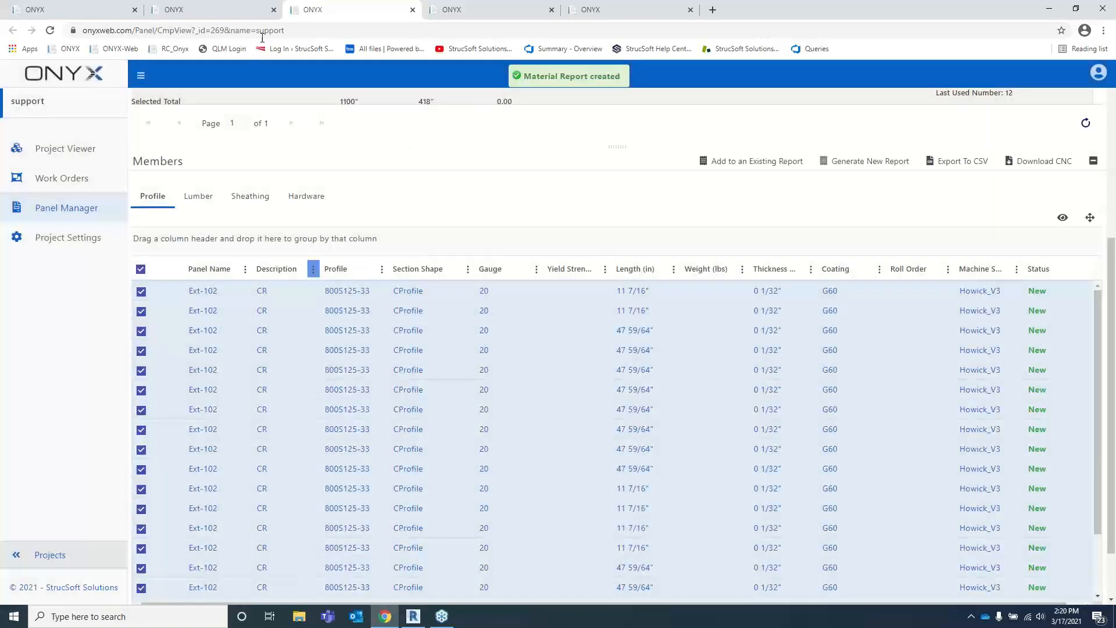
Step: Open the Cripples-02 material report and examine its grouped profiles, counts and lengths
click(249, 10)
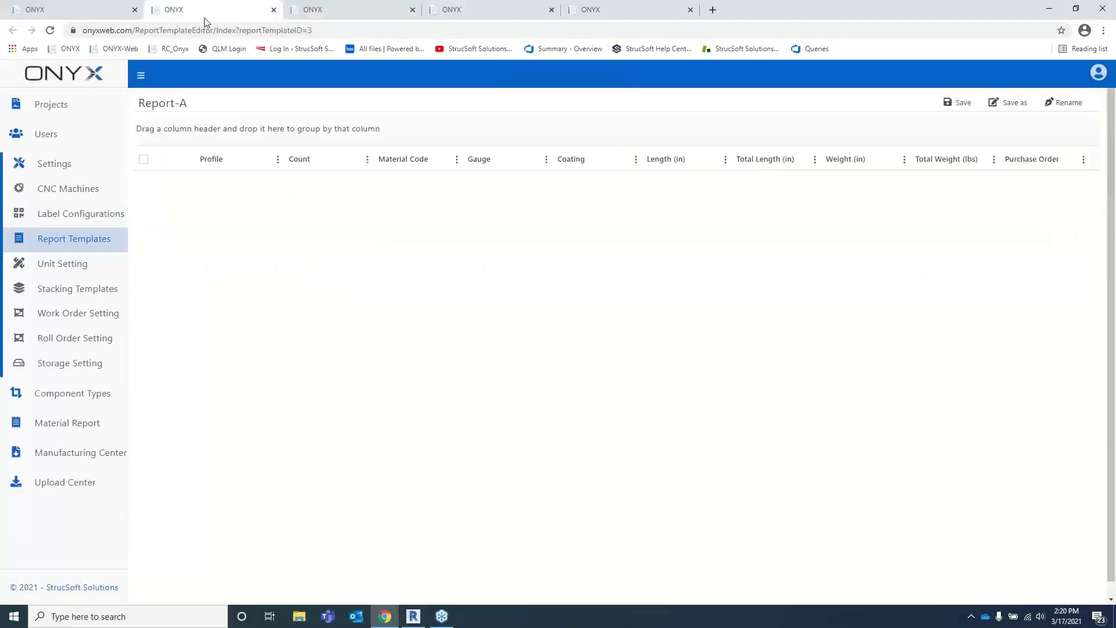
click(73, 243)
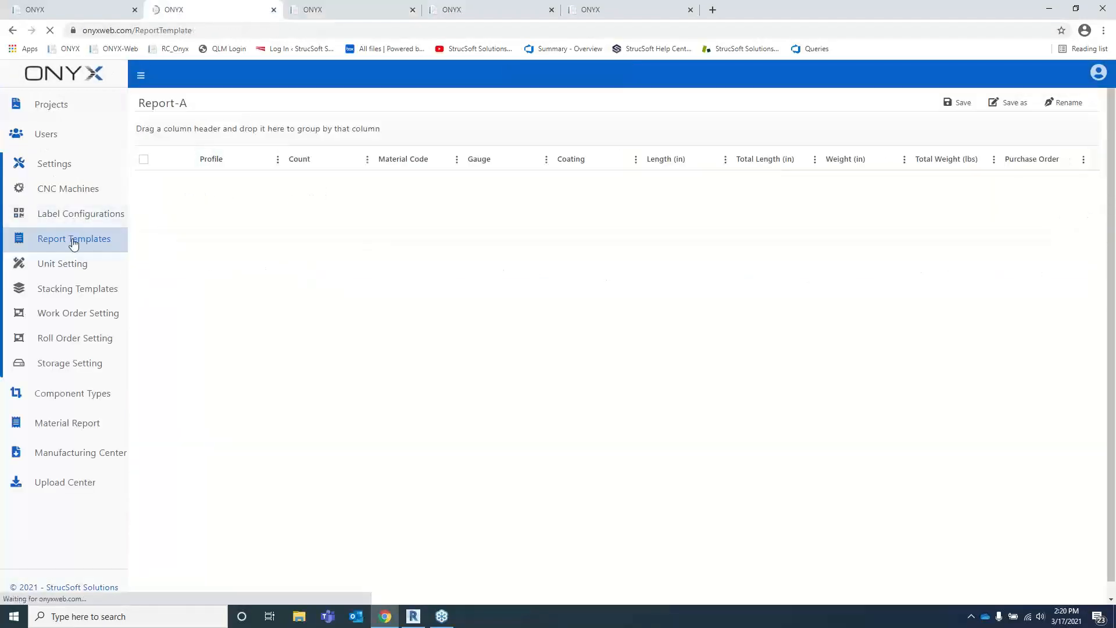
click(70, 429)
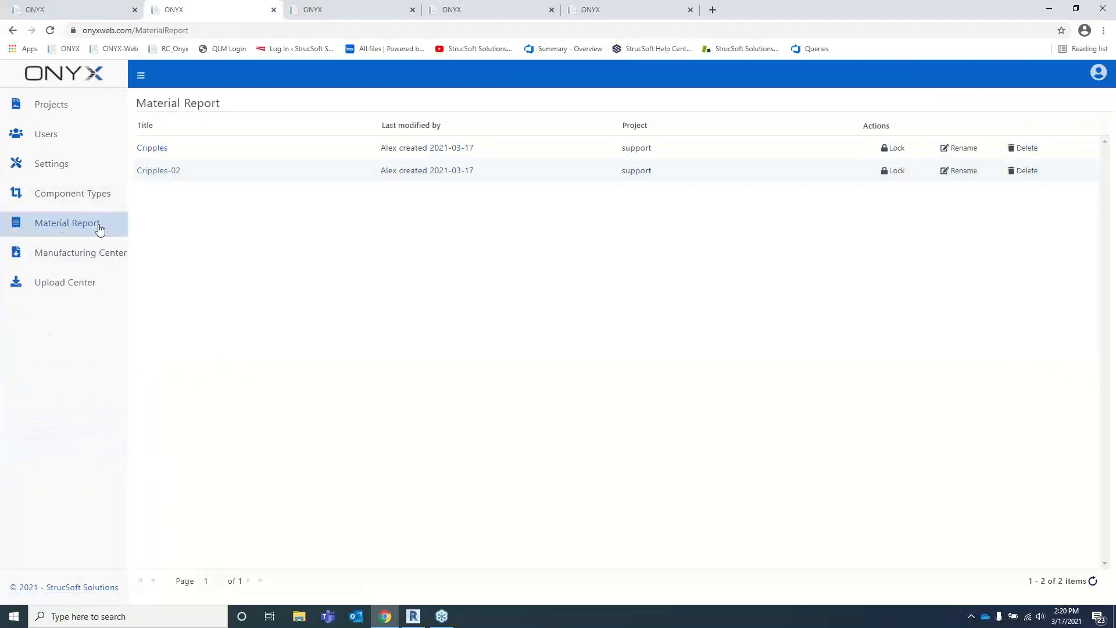
click(172, 171)
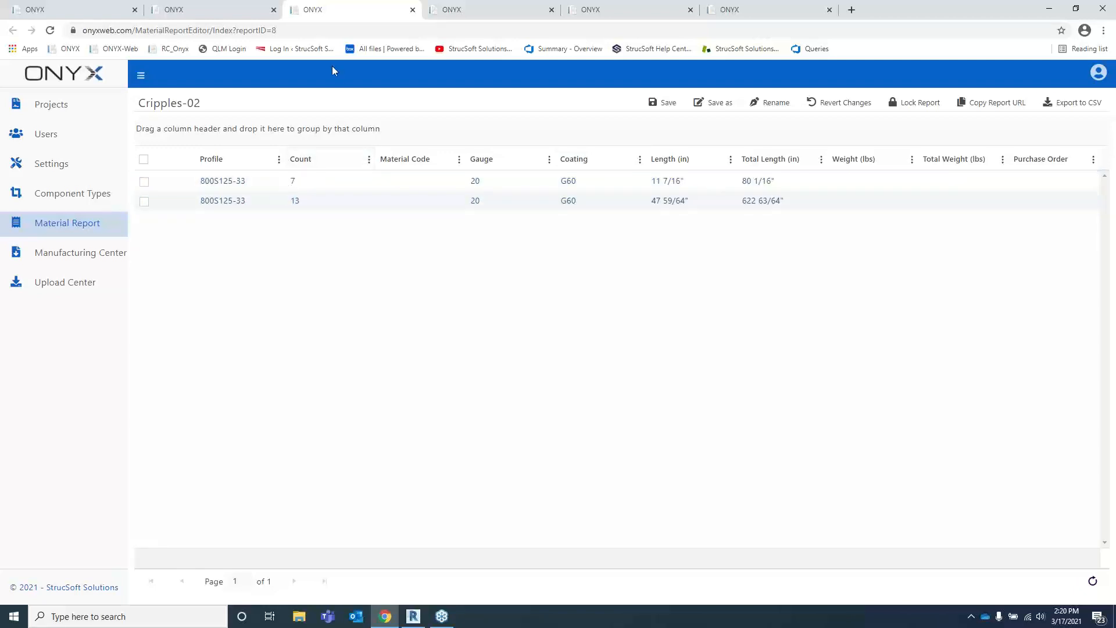
Step: Return to the Panel Manager's member list and clear the Description filter
click(471, 15)
click(312, 268)
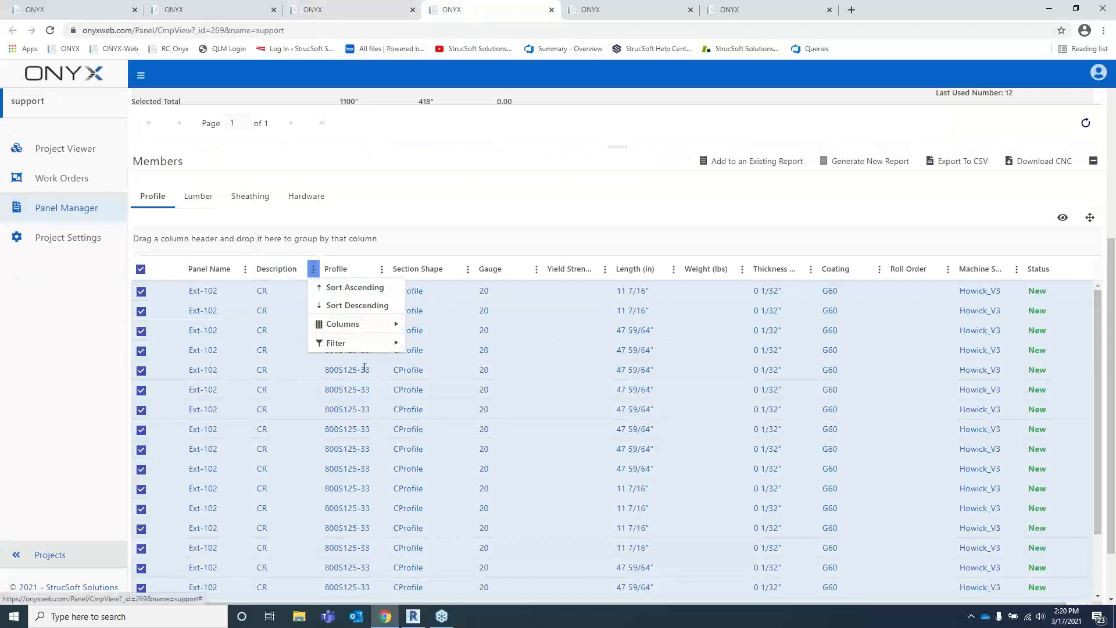
mouse_move(384, 346)
click(490, 465)
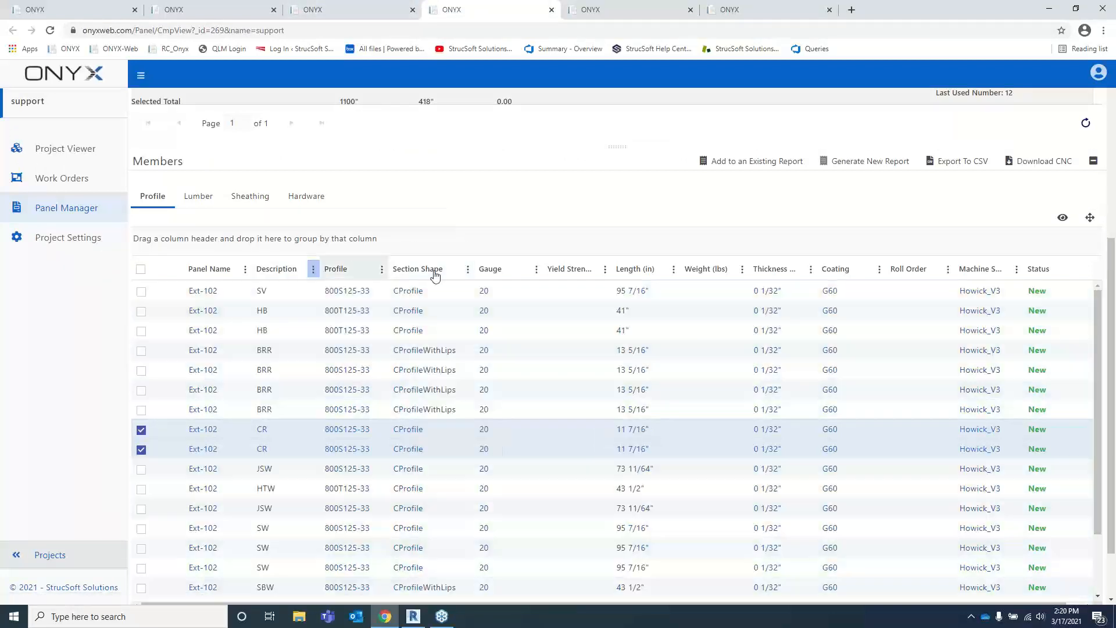
Step: Filter the profile members by section shape to show only CProfile
click(467, 268)
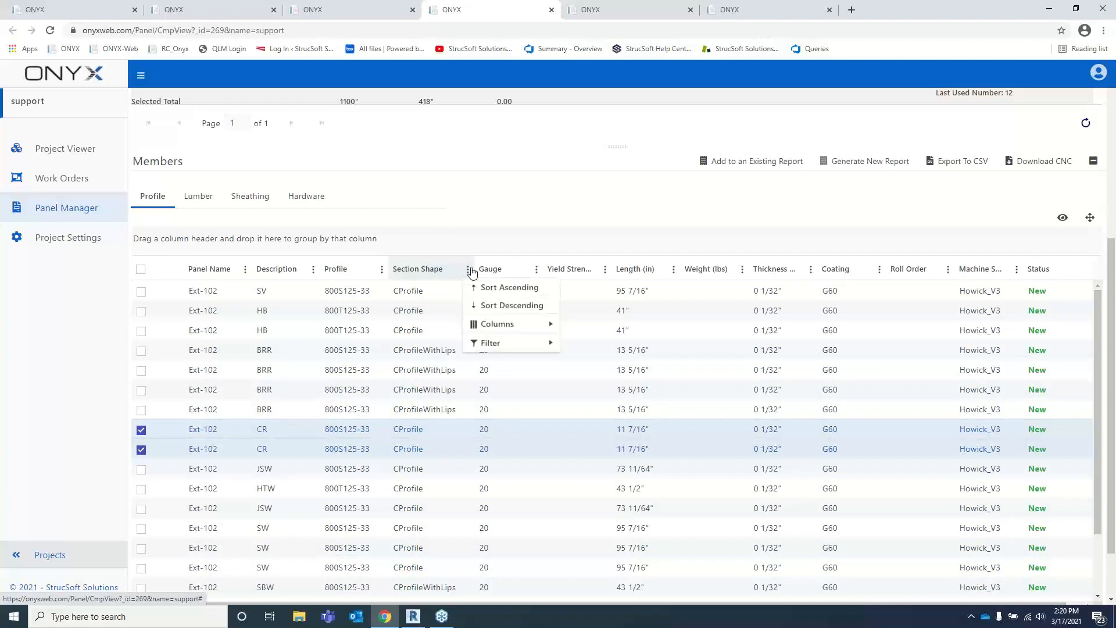
mouse_move(533, 353)
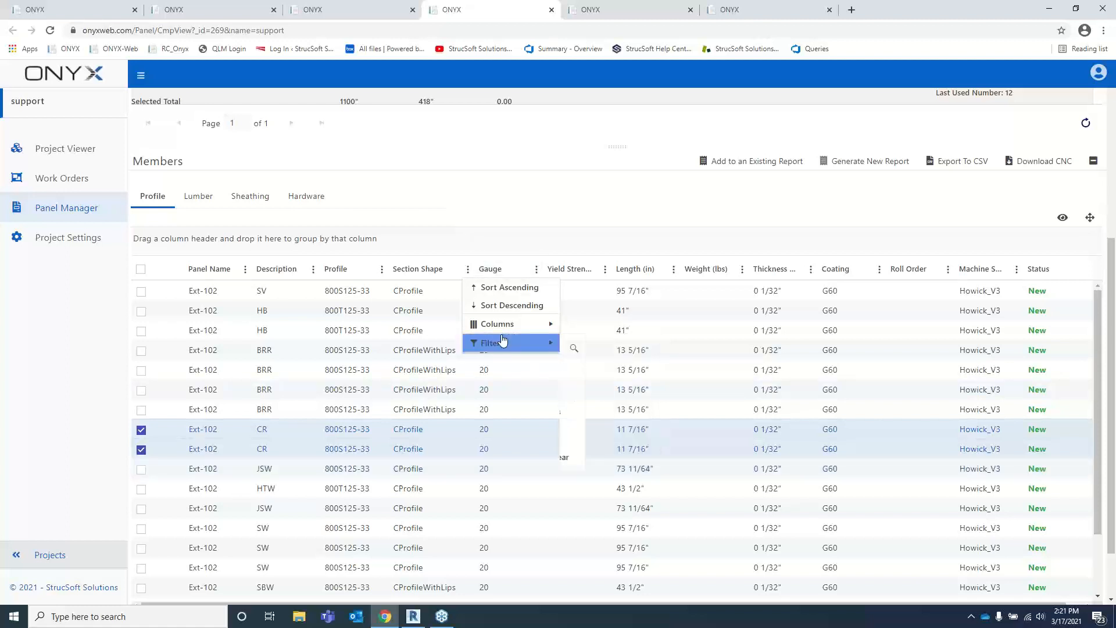
click(588, 457)
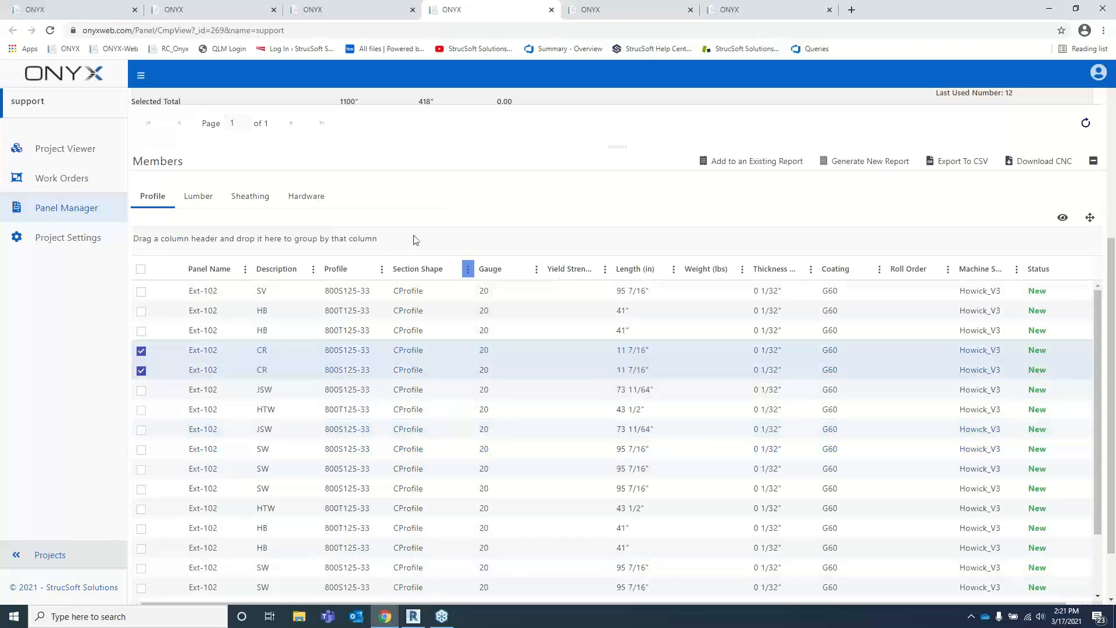
Step: Deselect the two CR members and go back to the Panels list
click(141, 355)
click(142, 369)
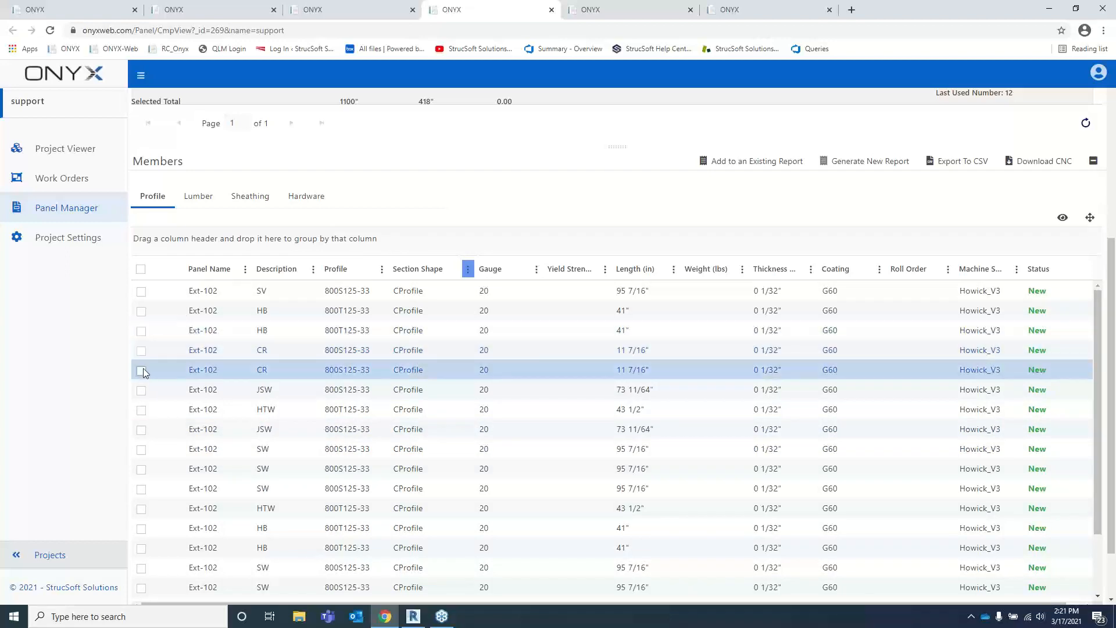
scroll(506, 325, up, 5)
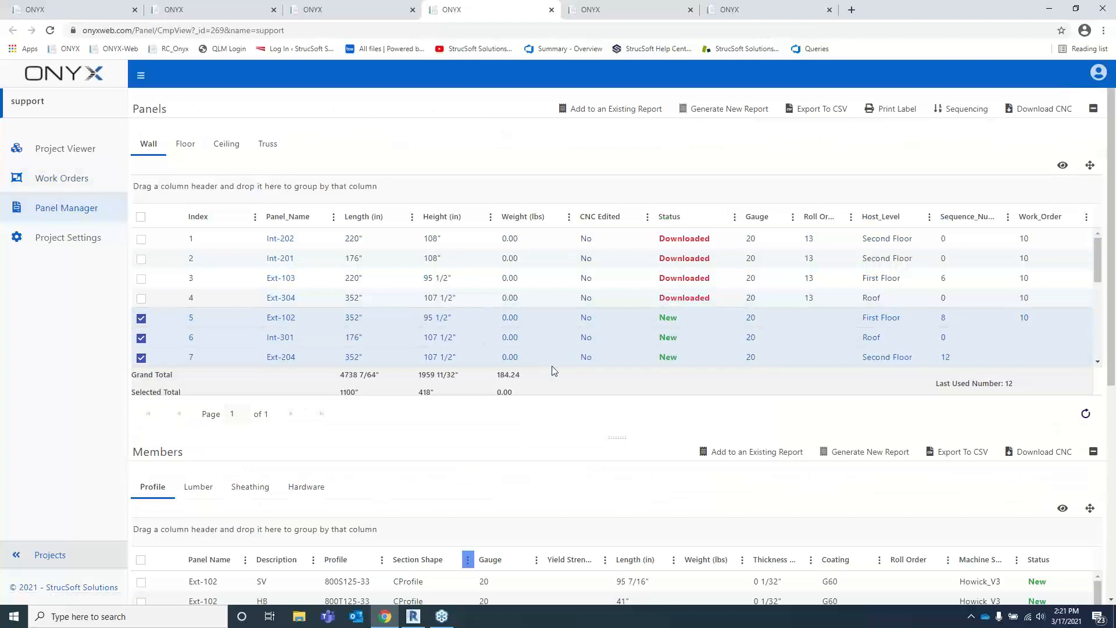
Step: Check the label printing options for the selected wall panels with the Default Label template, and leave without generating labels
scroll(534, 419, down, 2)
scroll(523, 399, up, 2)
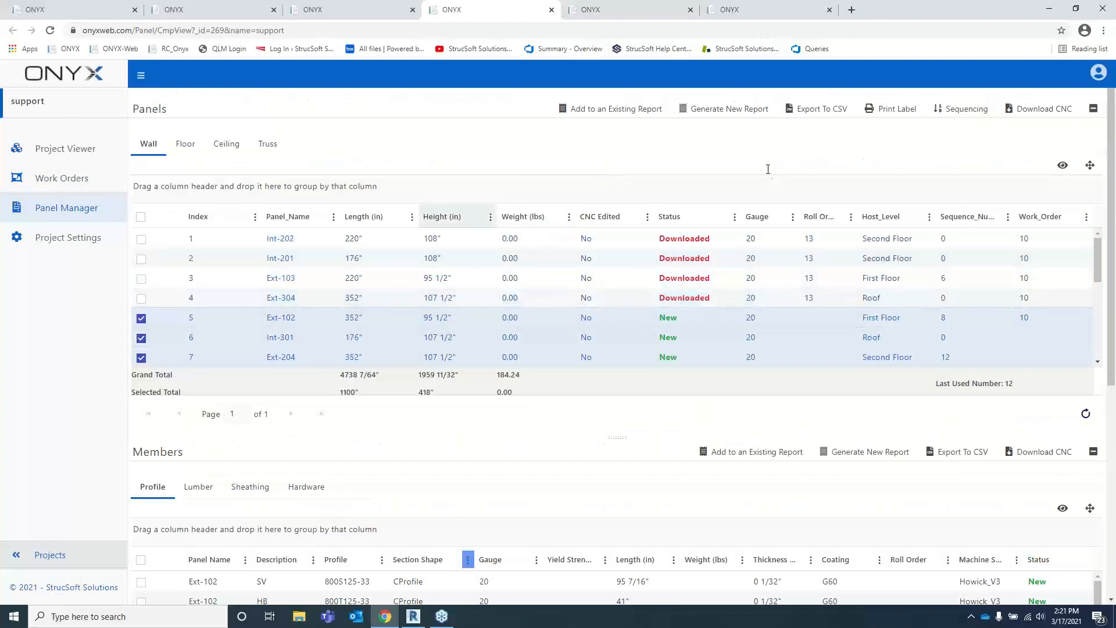
scroll(236, 304, down, 2)
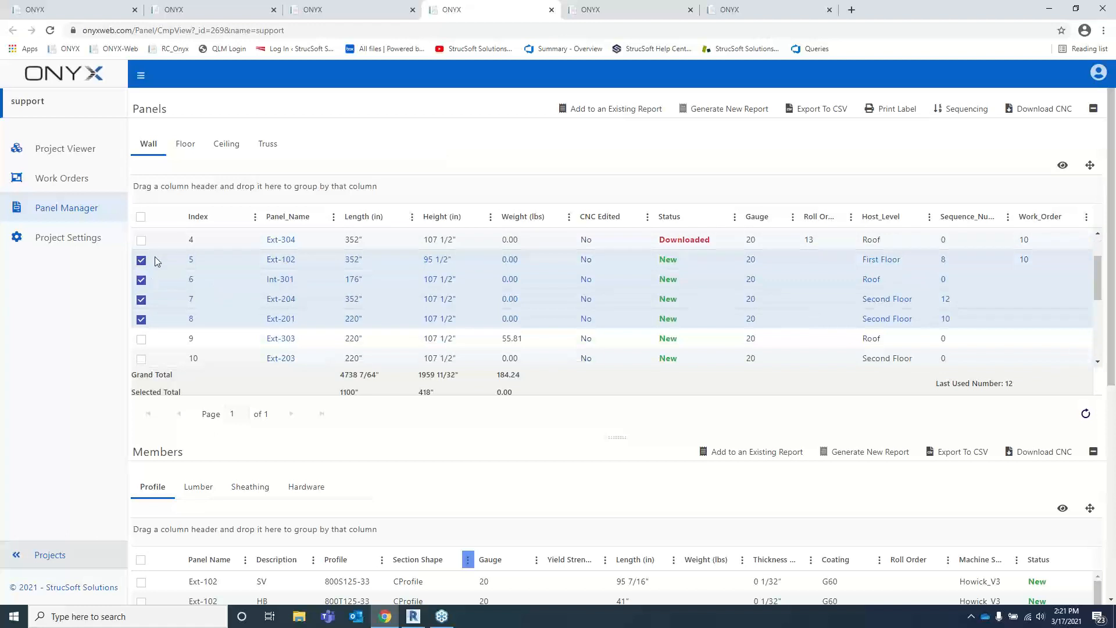
click(888, 115)
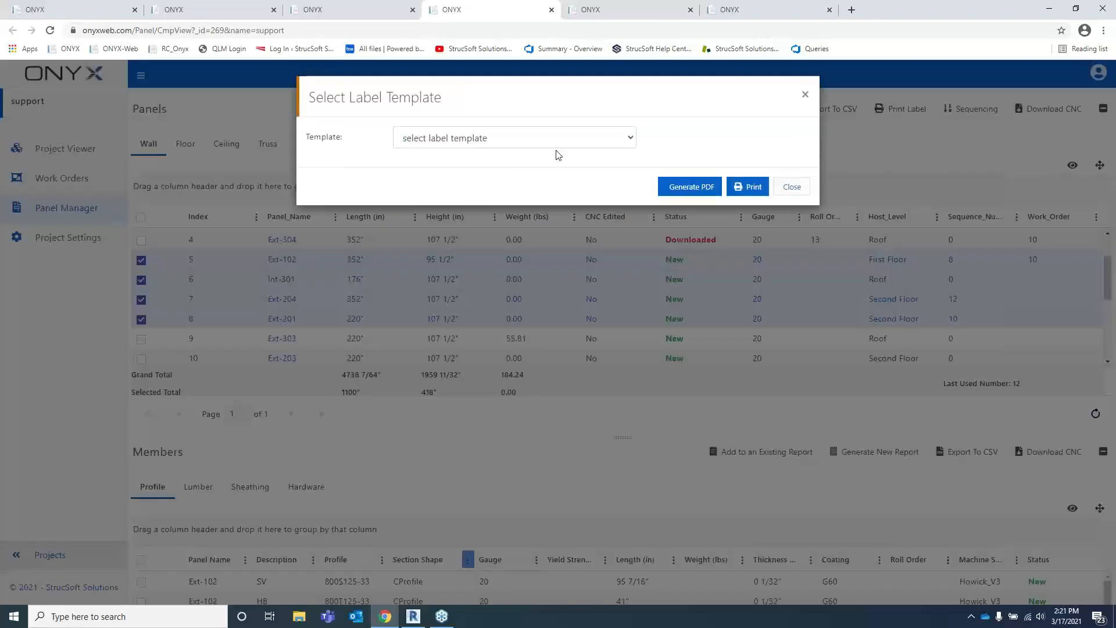
click(625, 142)
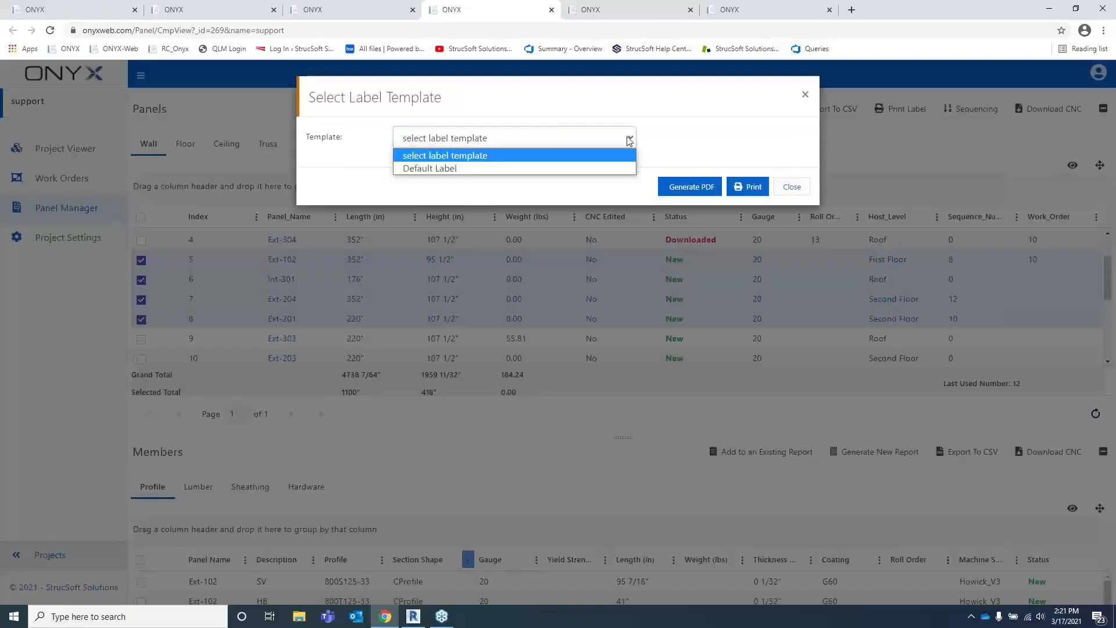
click(443, 170)
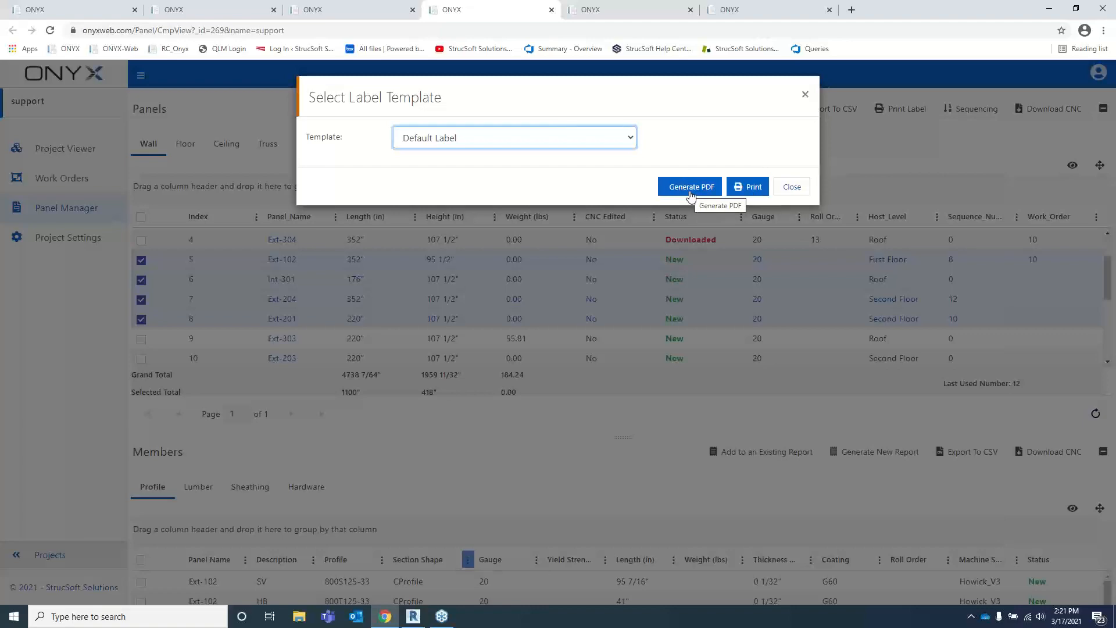
click(804, 94)
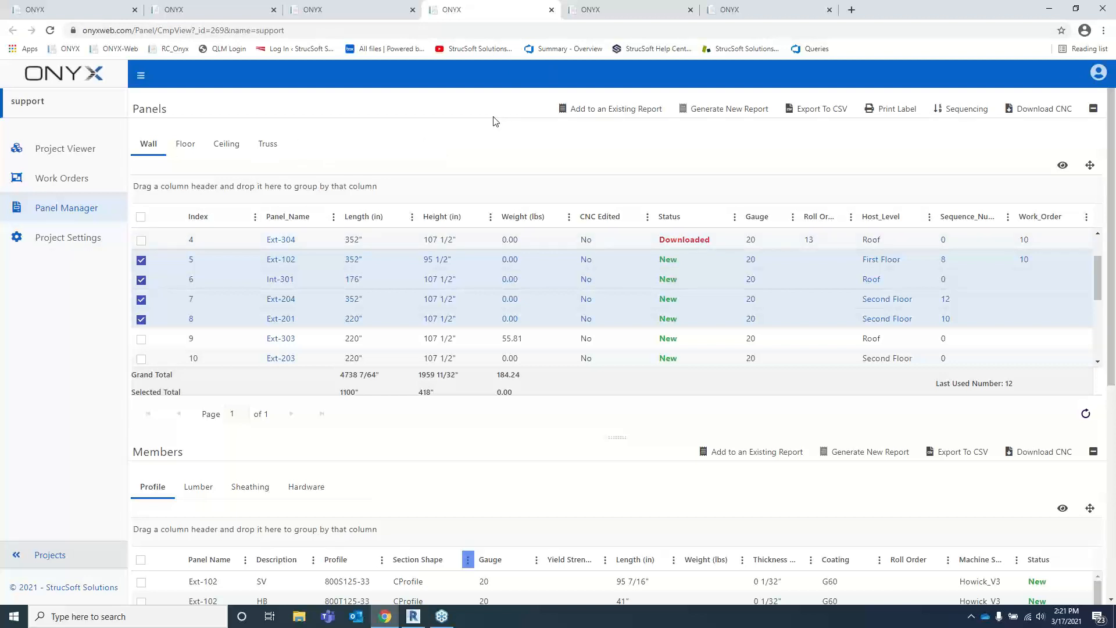
Step: Switch to the wall panel open in the CNC Editor and inspect the properties of its two end vertical studs
click(628, 12)
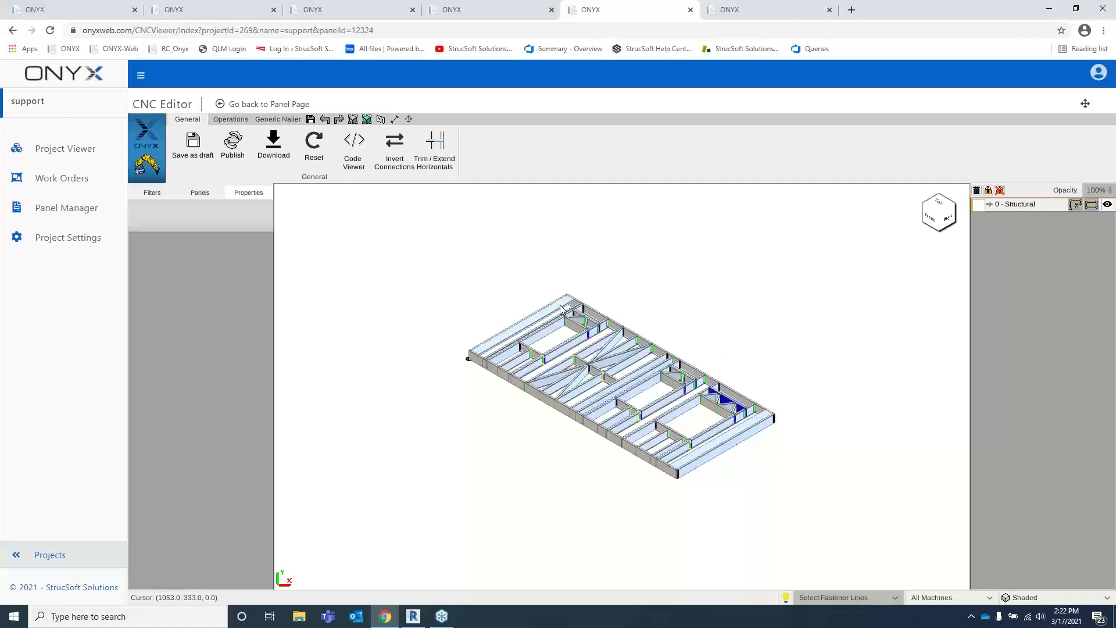
scroll(437, 288, up, 1)
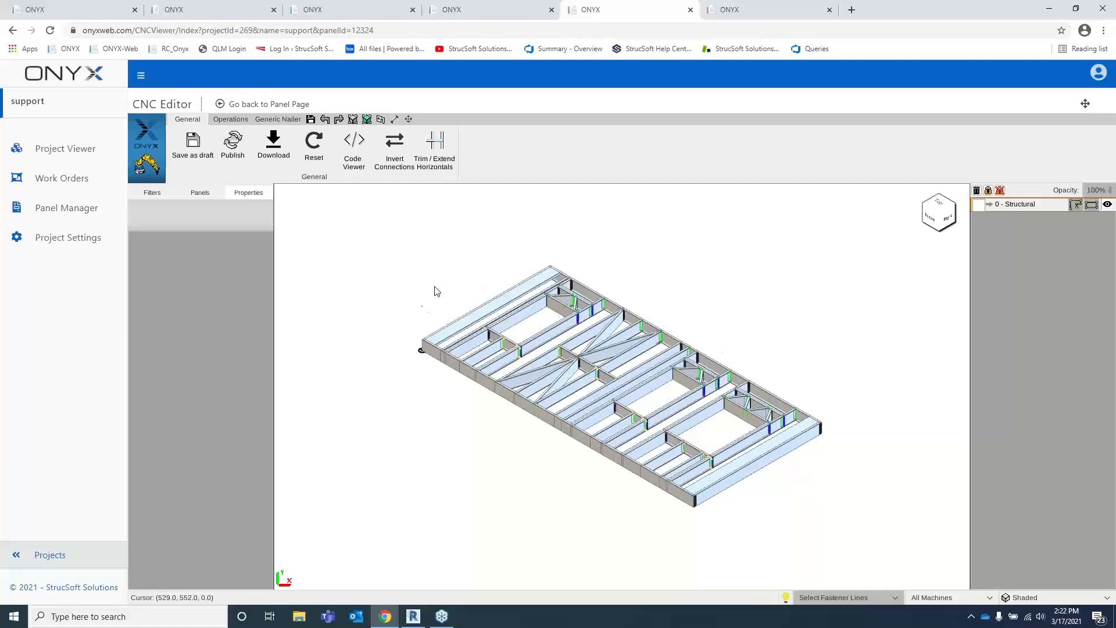
click(432, 333)
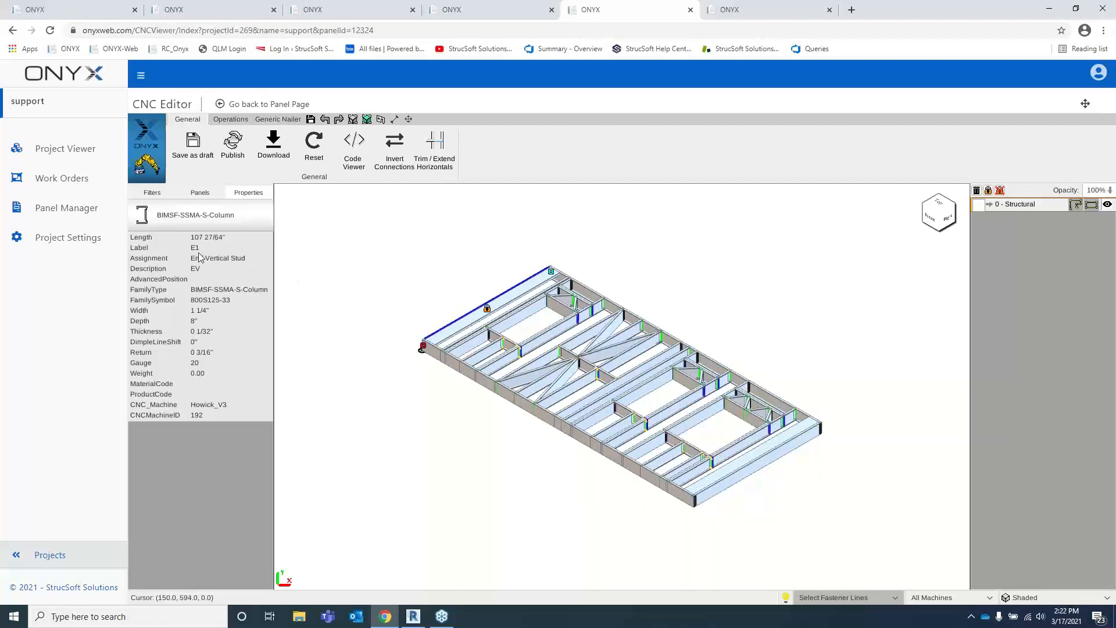
click(762, 466)
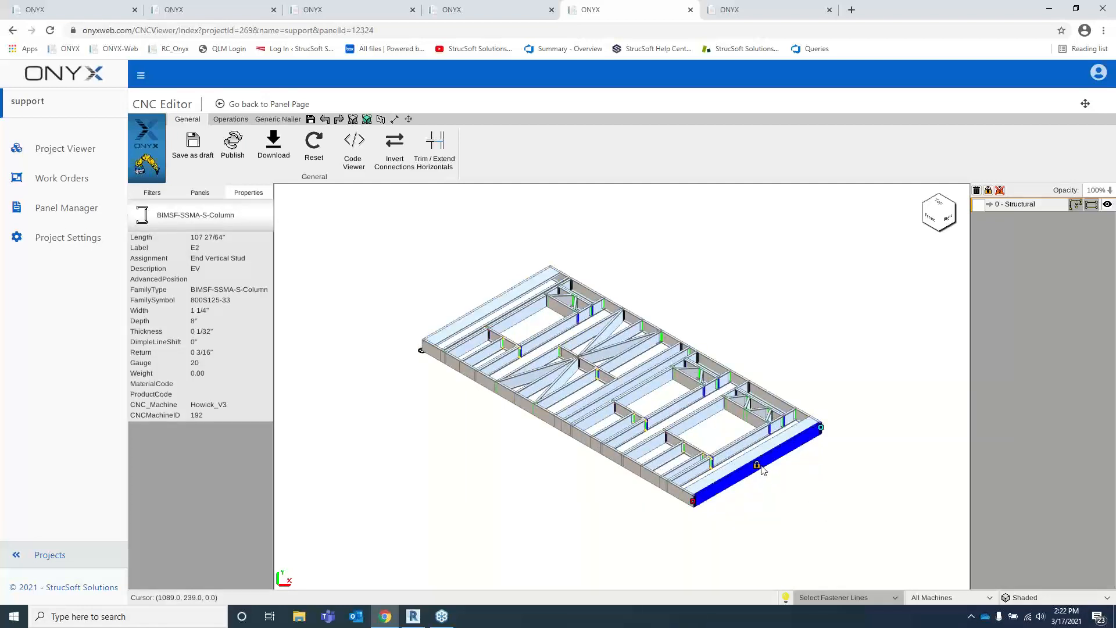
Step: Switch to Revit to inspect the corner column of the upper-floor wall, and return to ONYX to recheck both end studs
click(418, 617)
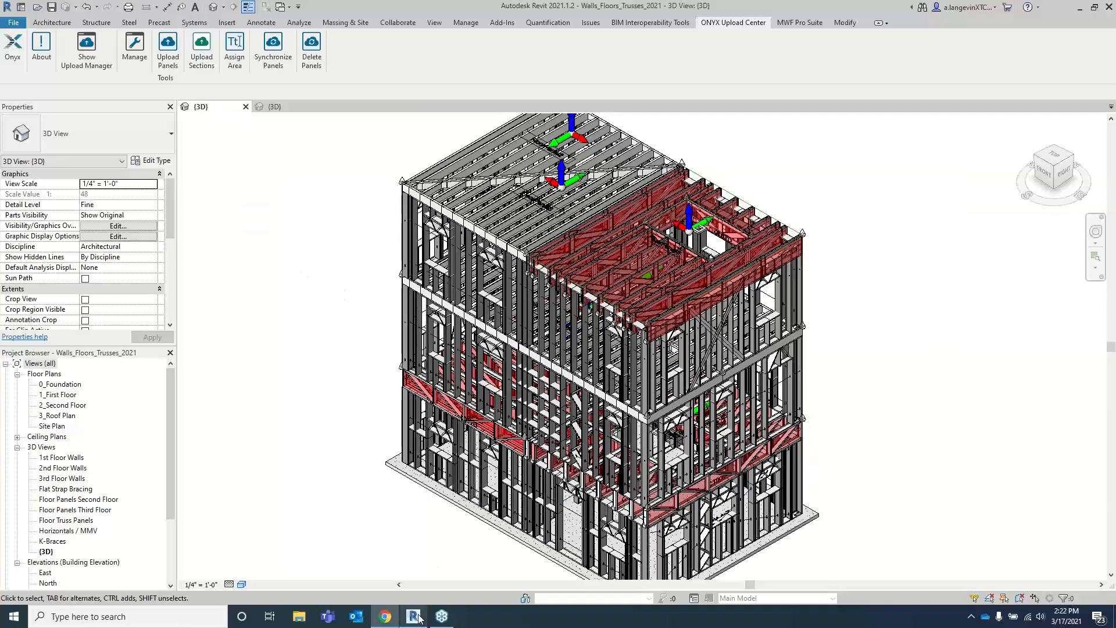
click(404, 239)
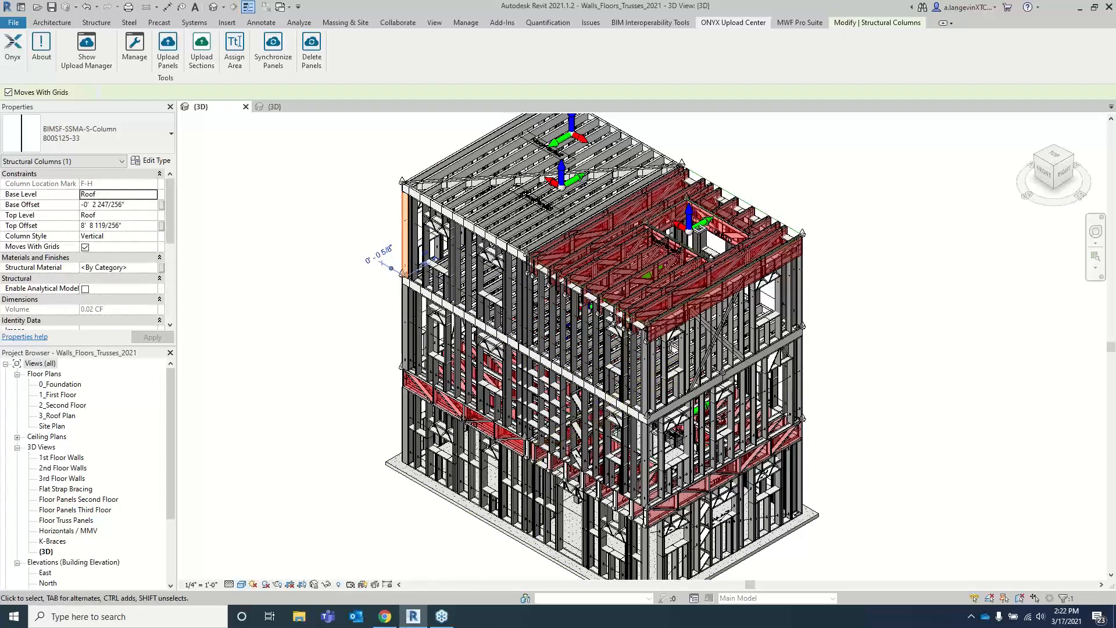
click(383, 617)
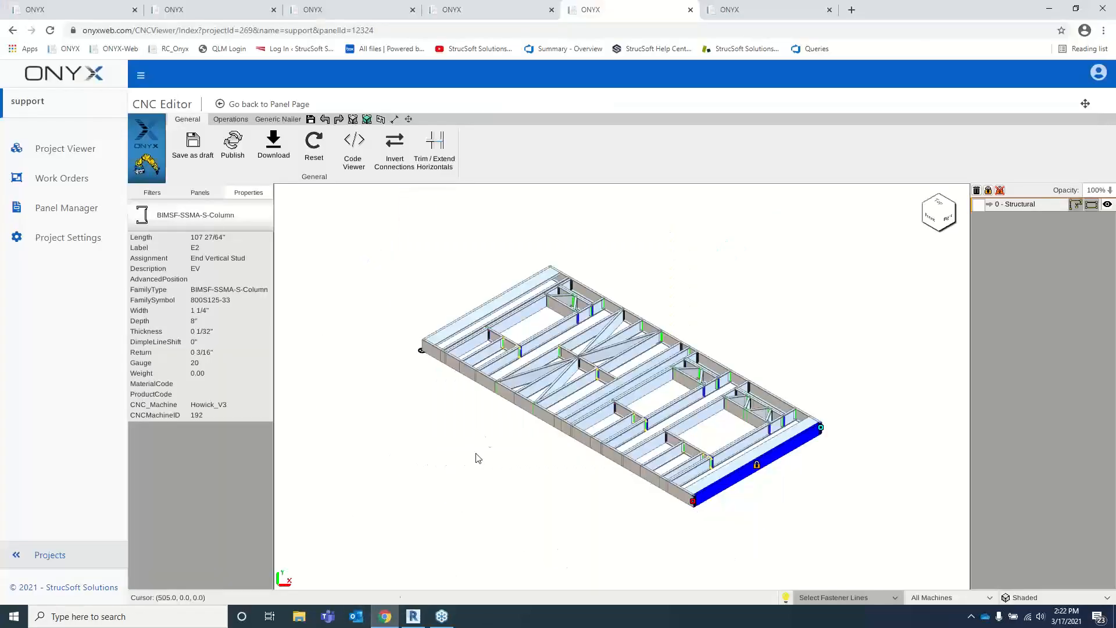
click(477, 309)
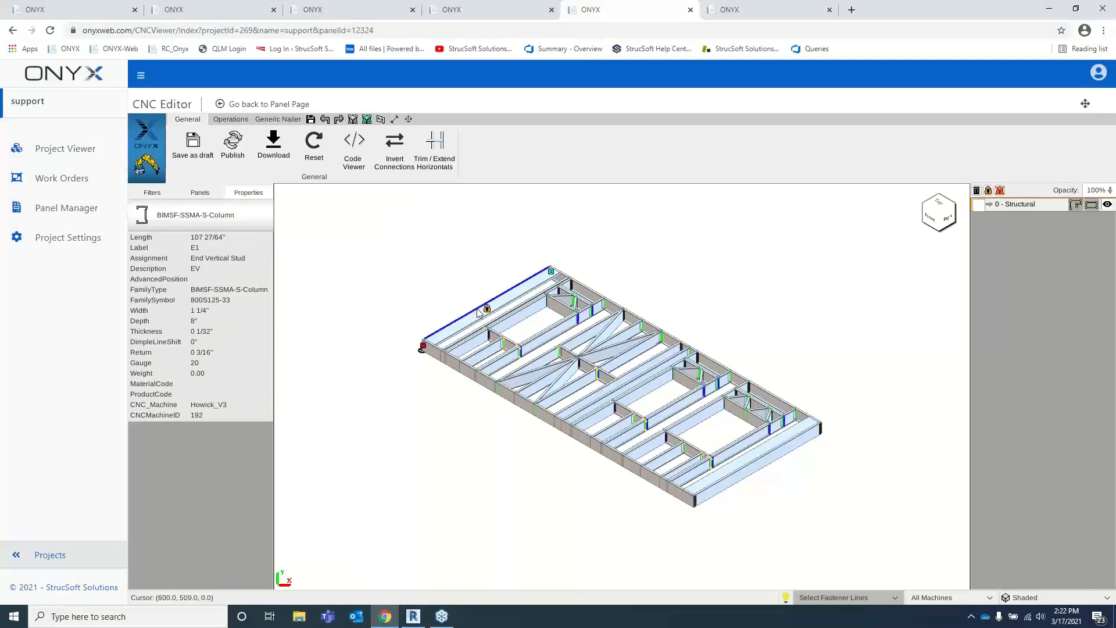
click(740, 478)
click(407, 294)
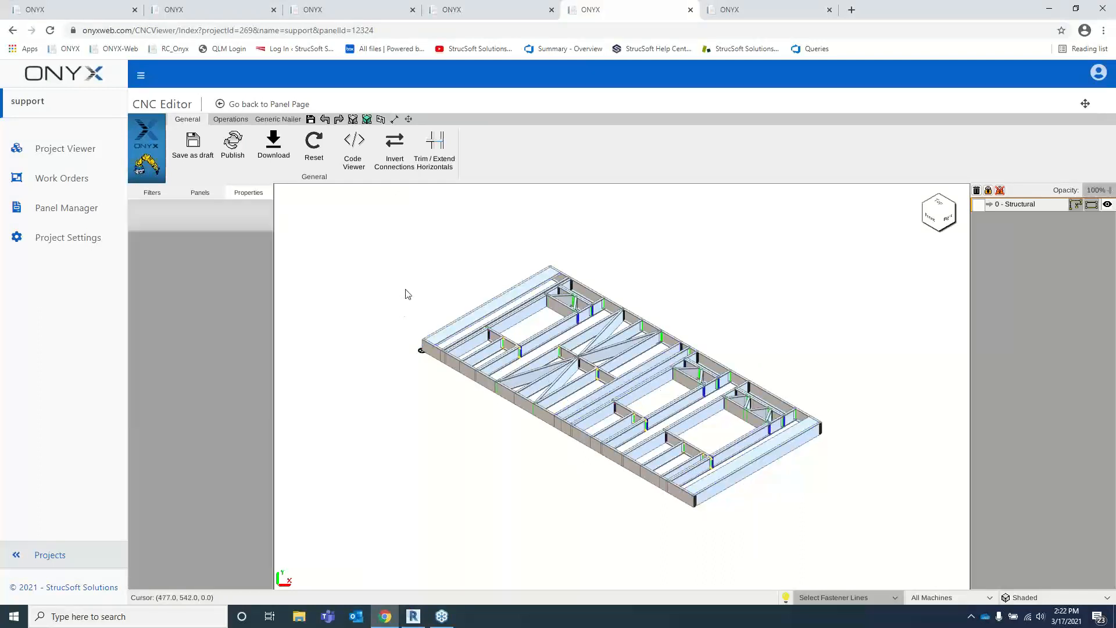
Step: Switch to the Generic Sheathing panel in the CNC Editor and set its display style to Transparent
click(744, 10)
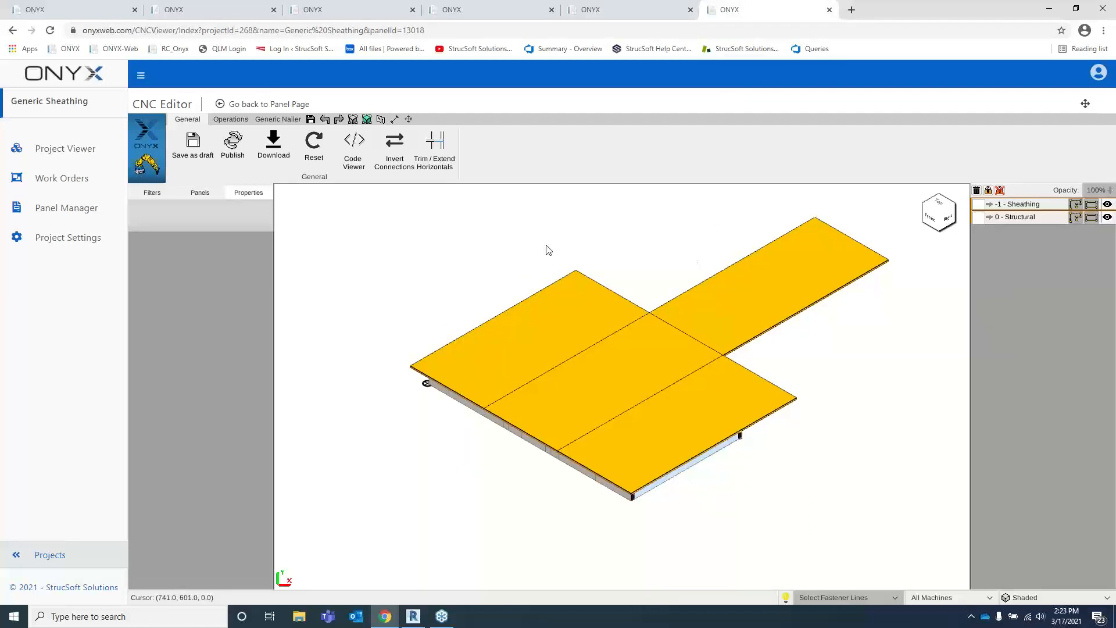
click(1079, 596)
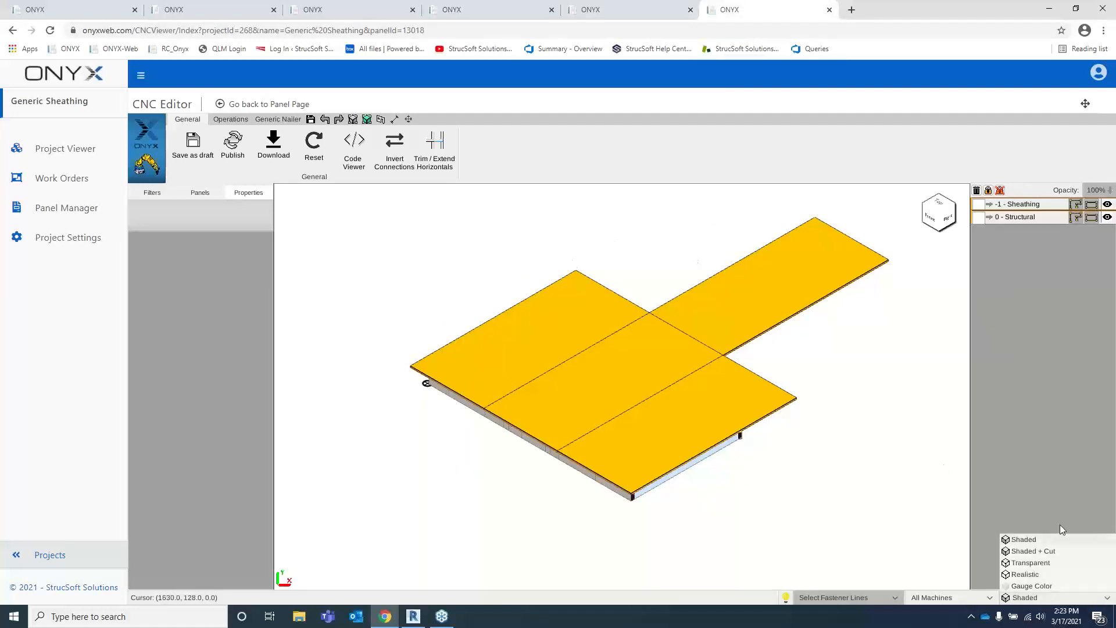
click(1047, 562)
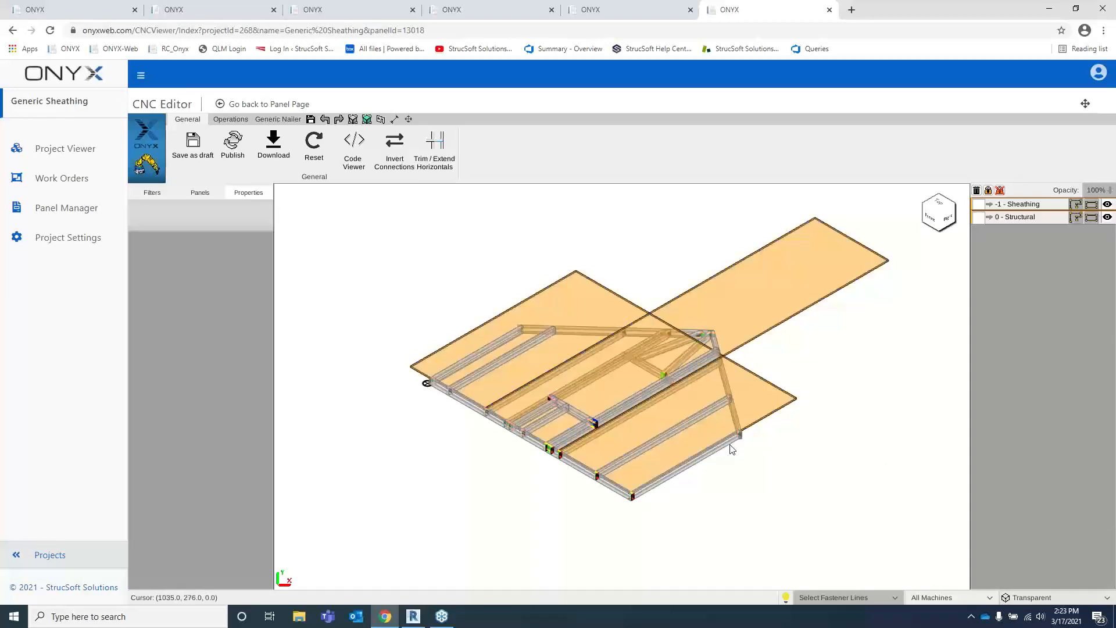
Step: Hide the -1 - Sheathing layer and inspect the properties of the panel's two end vertical studs
scroll(394, 334, up, 3)
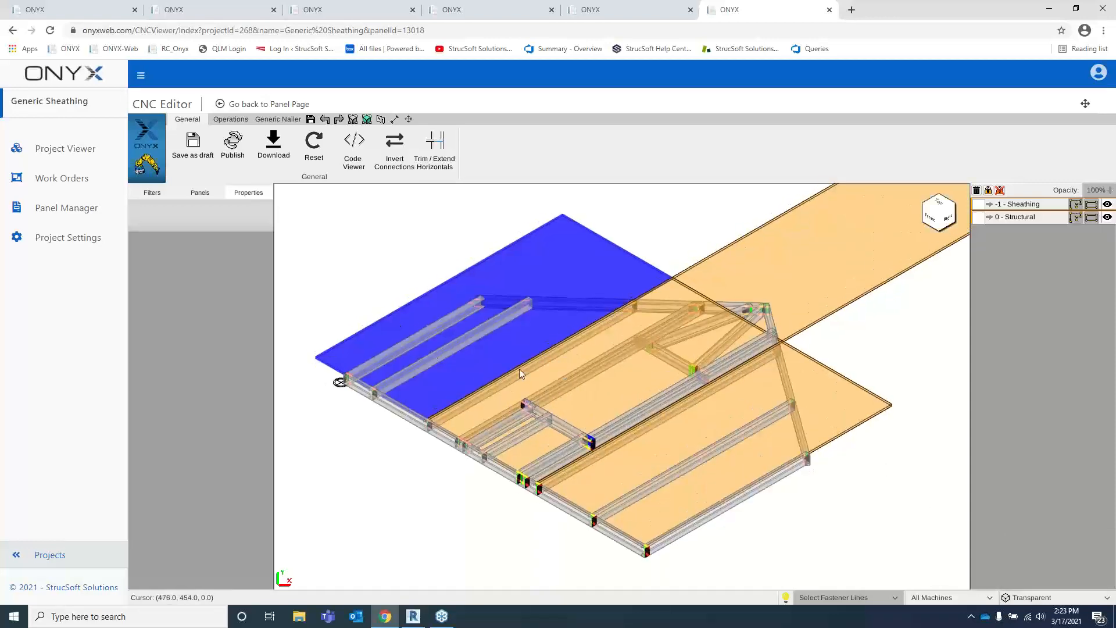
scroll(519, 373, up, 2)
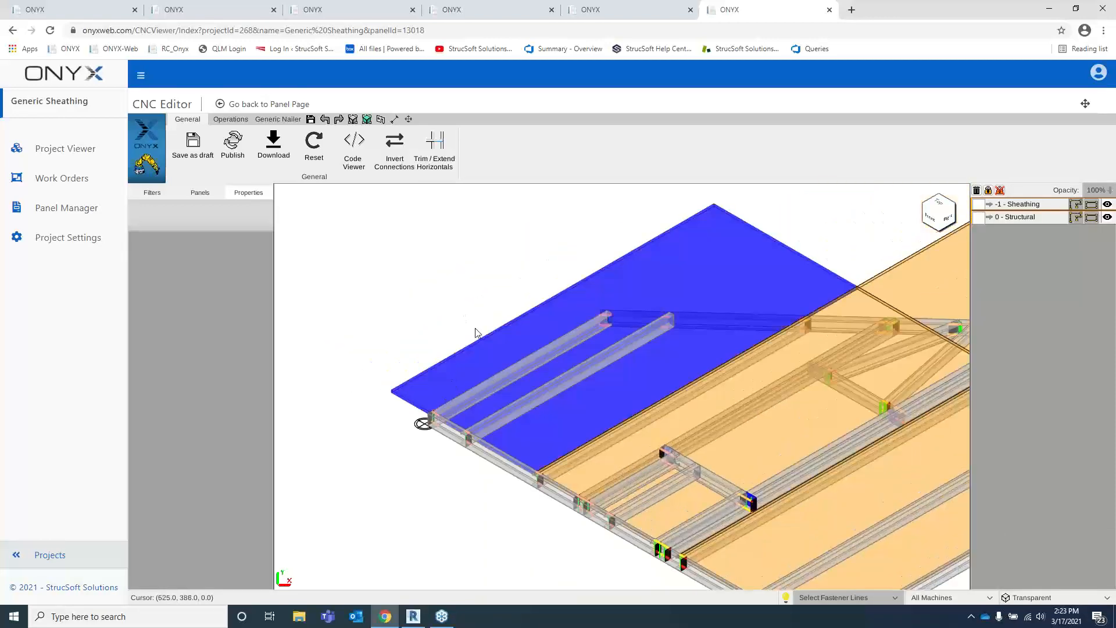
click(1107, 204)
click(495, 380)
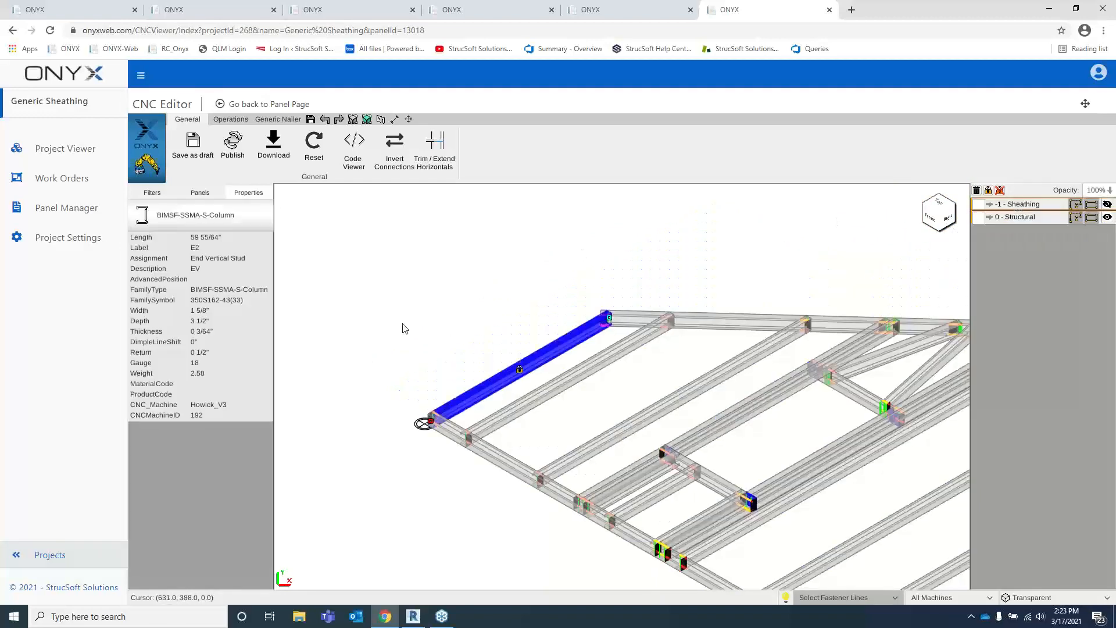
scroll(423, 303, down, 2)
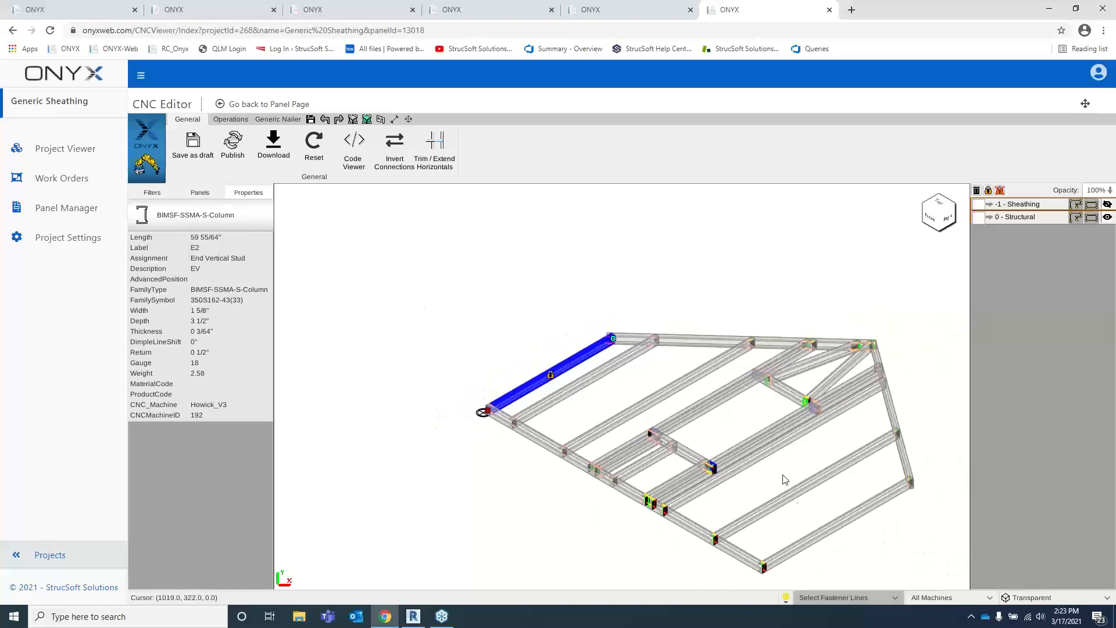
click(847, 518)
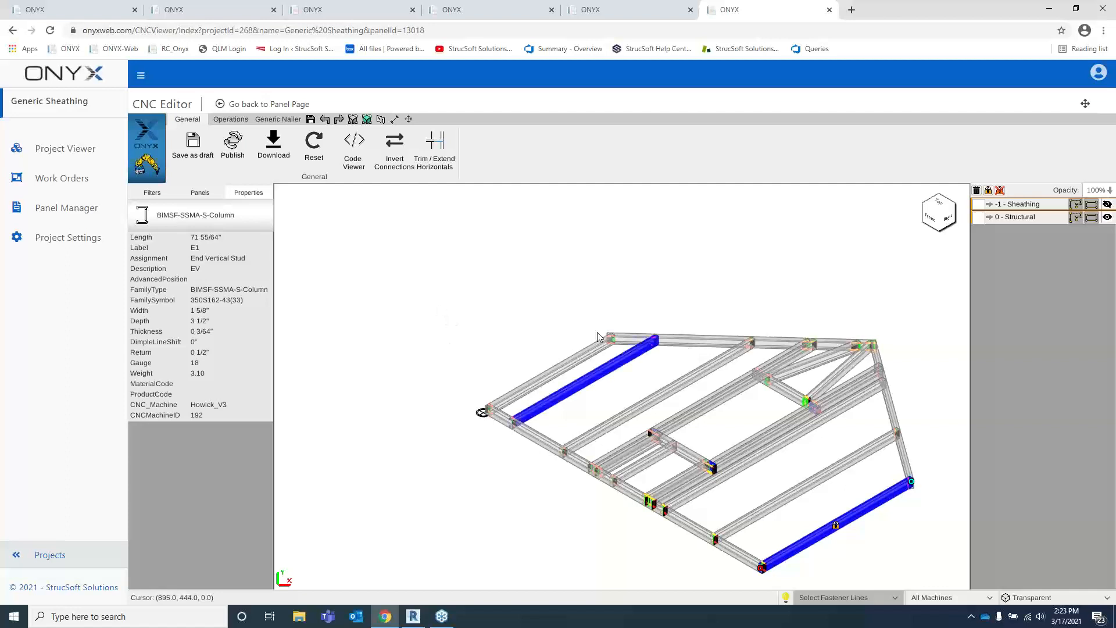
click(805, 294)
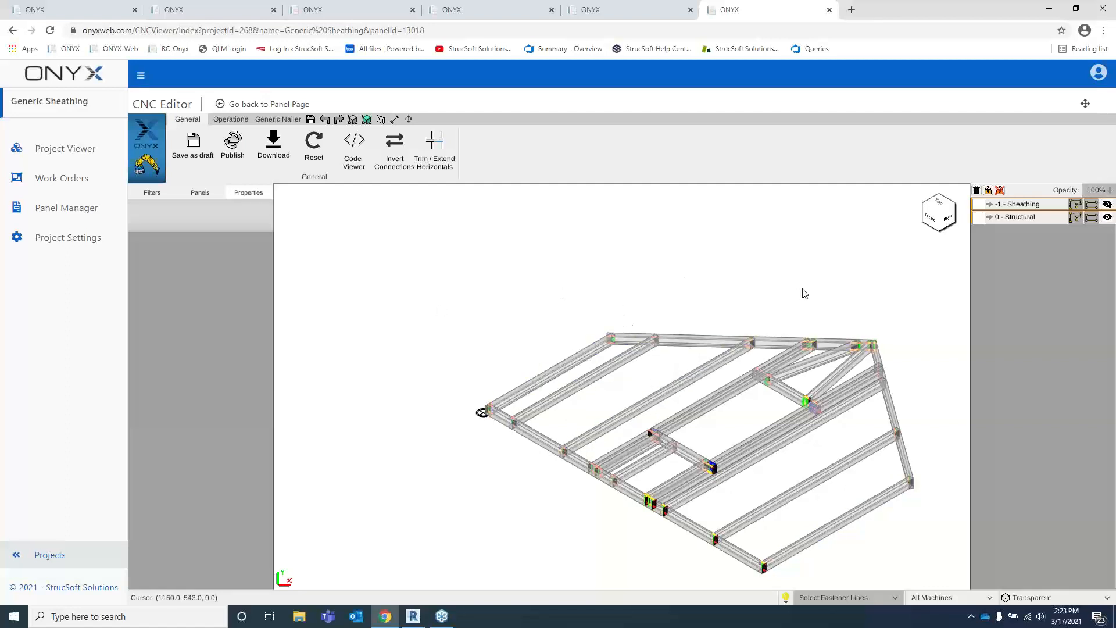
Step: Switch to Revit to view the MWF Pro Suite tools, and return to the ONYX CNC Editor
click(413, 616)
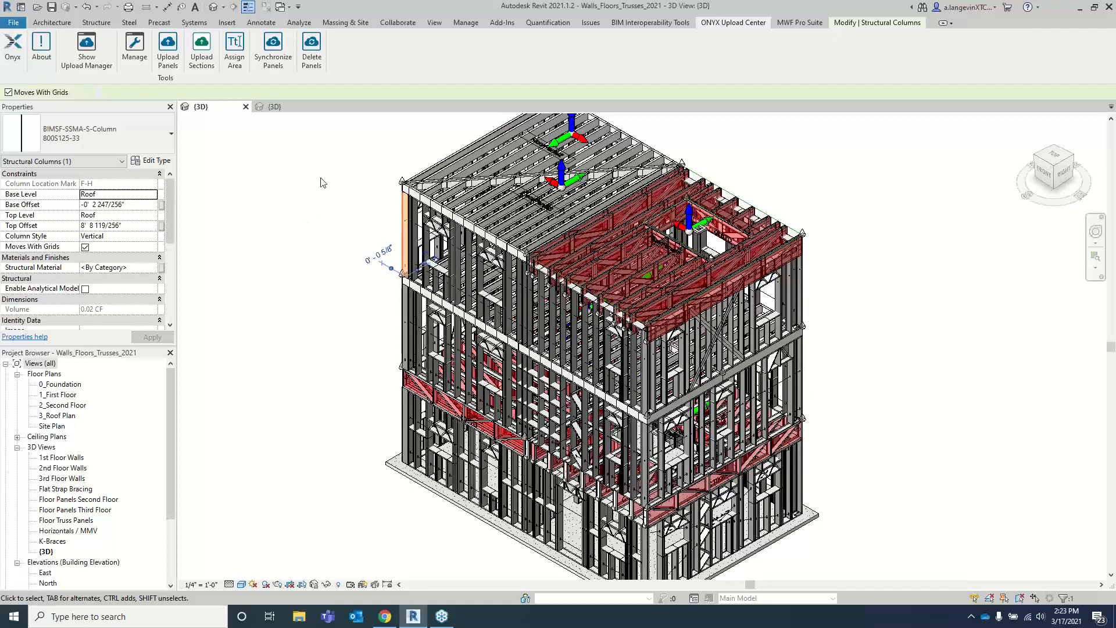
click(799, 23)
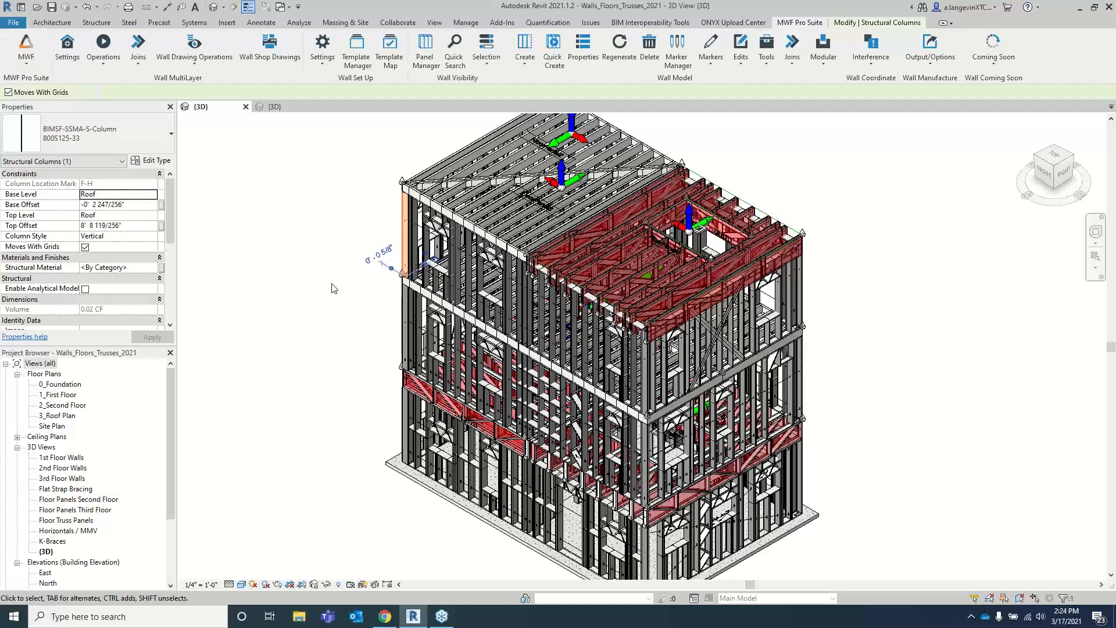
click(384, 616)
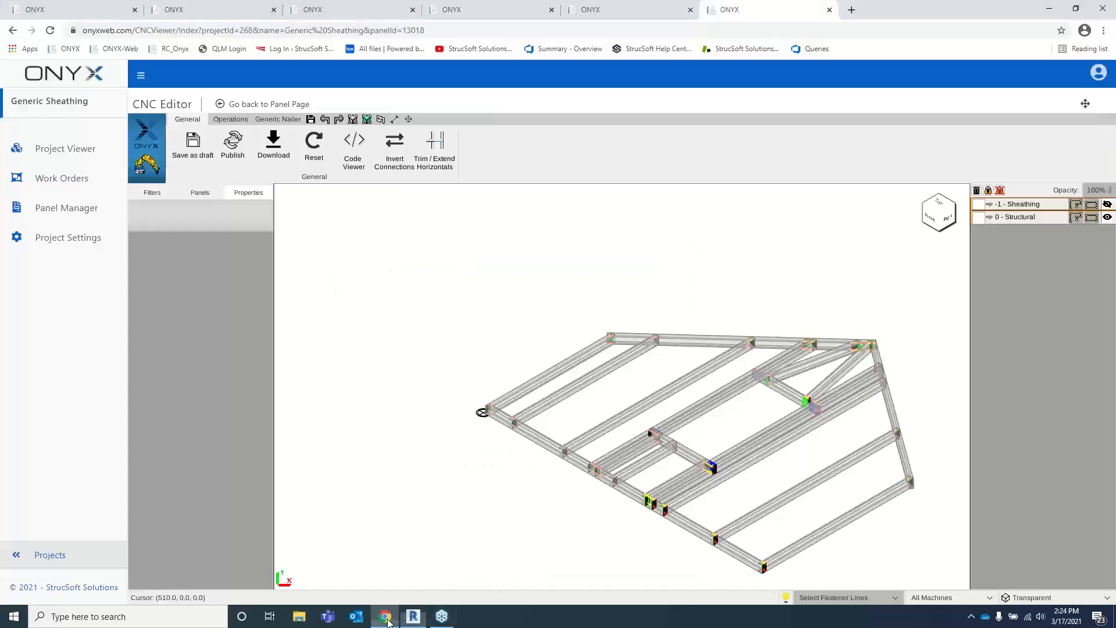
Step: Show the -1 - Sheathing layer over the Generic Sheathing panel's framing
middle_drag(827, 352, 697, 350)
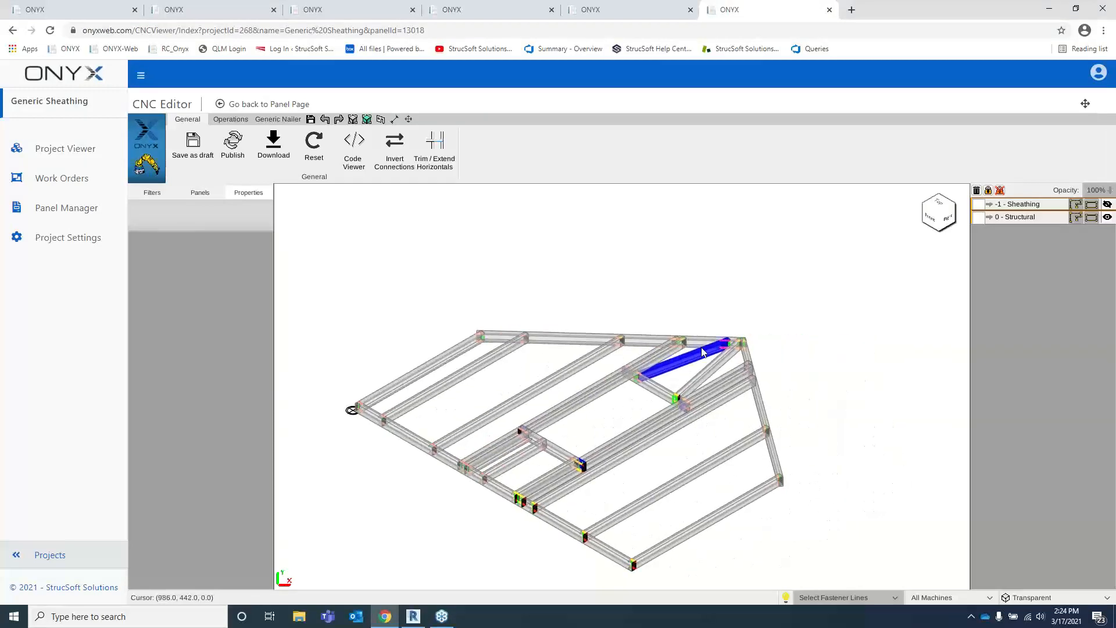
click(1107, 205)
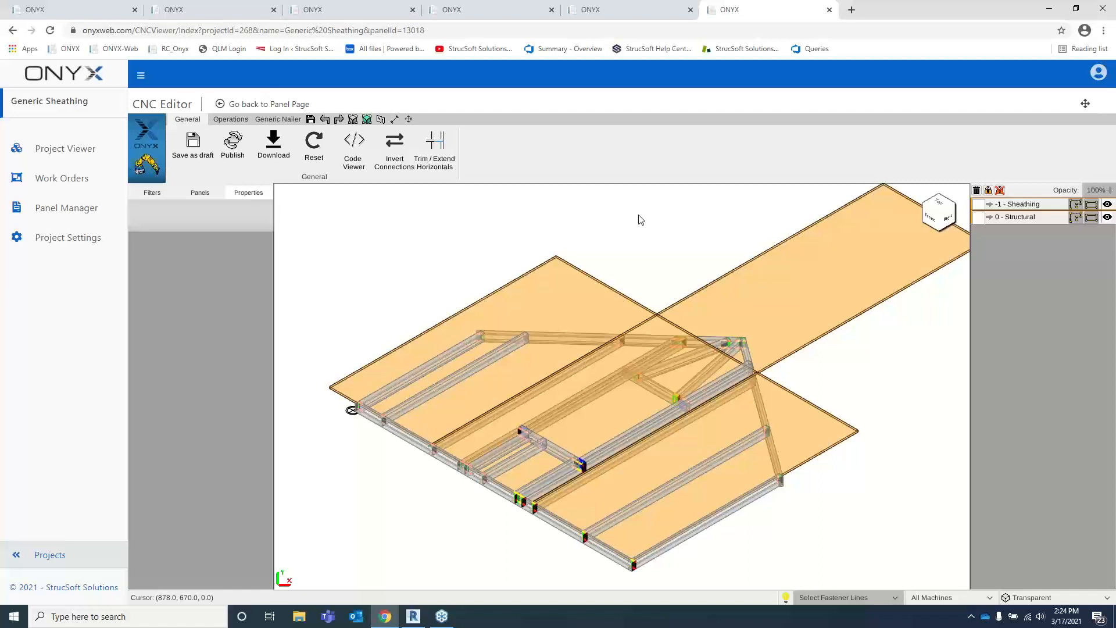
click(1103, 42)
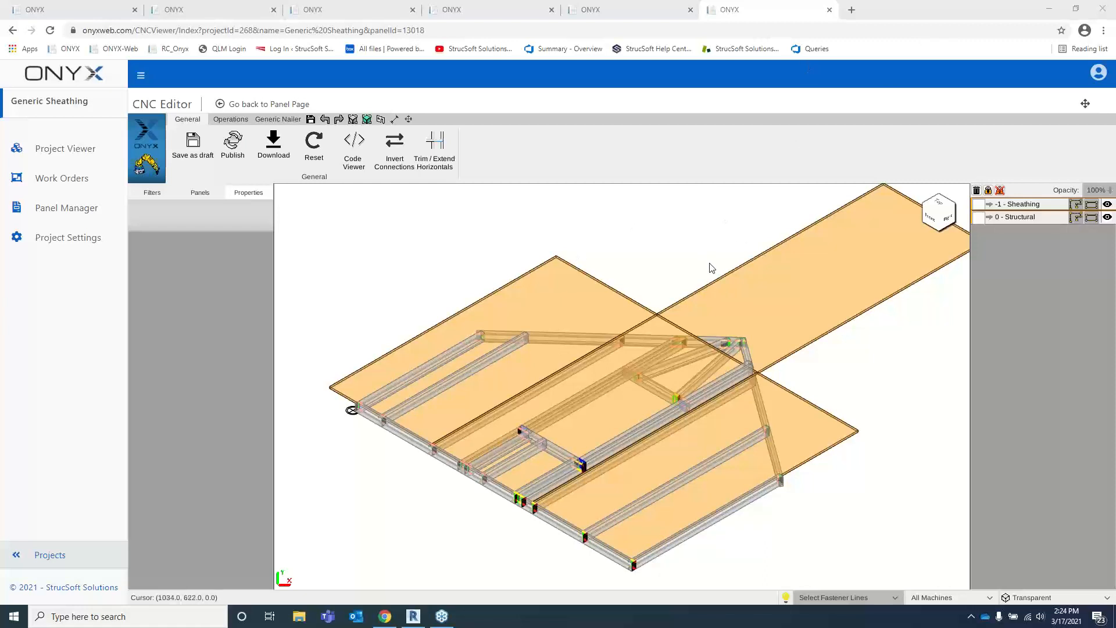
Step: Bring up the Generic Nailer tools for the sheathed panel
middle_drag(665, 254, 677, 269)
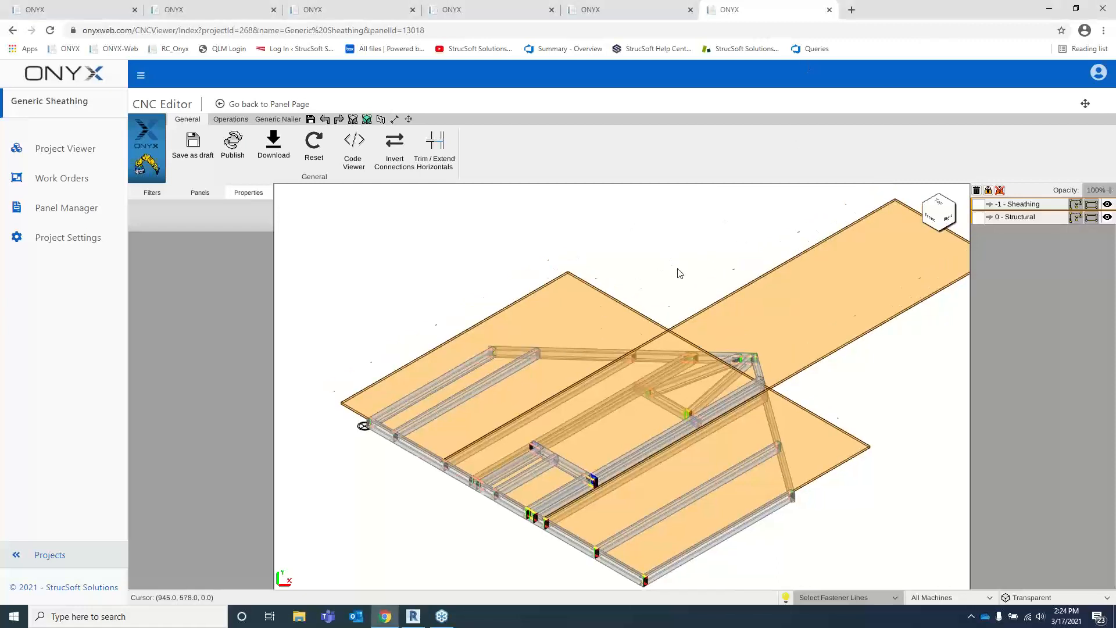
click(283, 119)
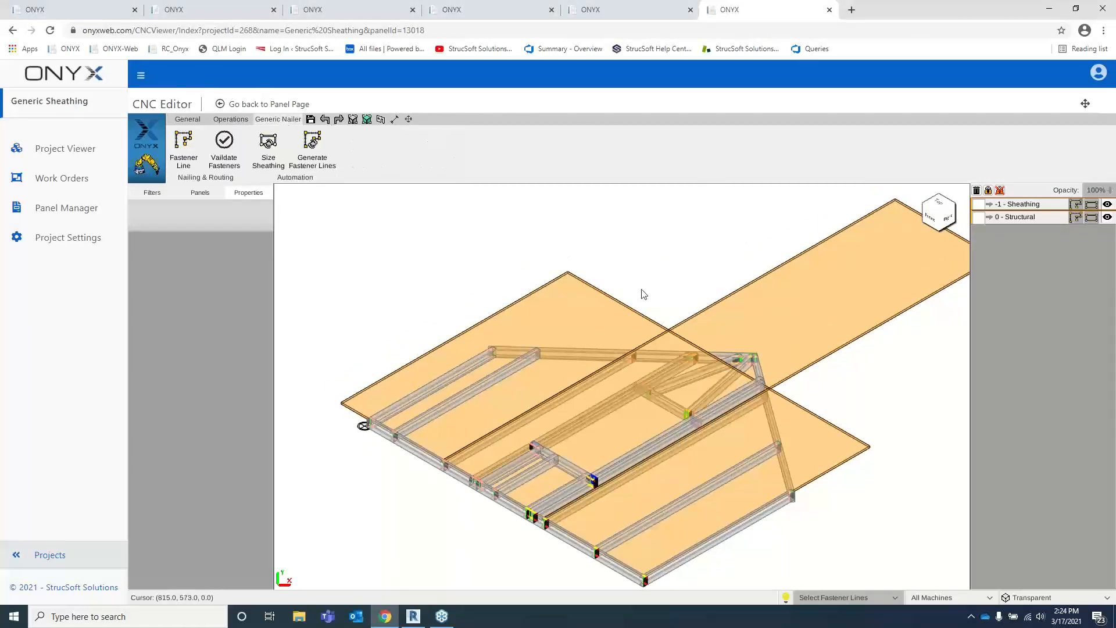
middle_drag(670, 297, 631, 277)
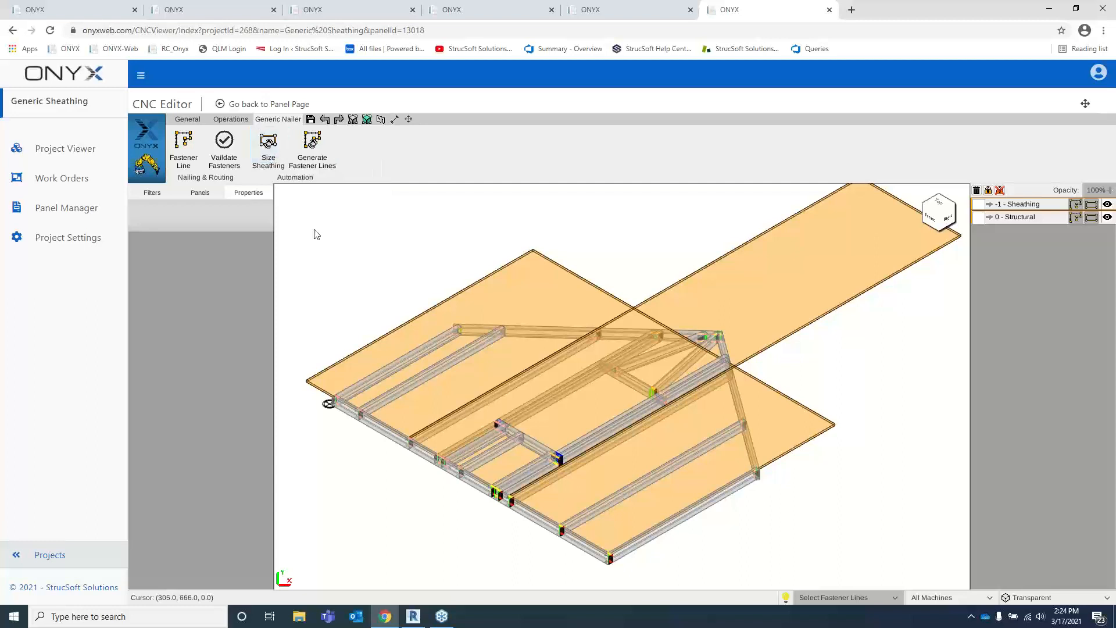
Step: Size the panel's sheathing for the GenNail machine and inspect the resulting left and middle sheets
click(272, 147)
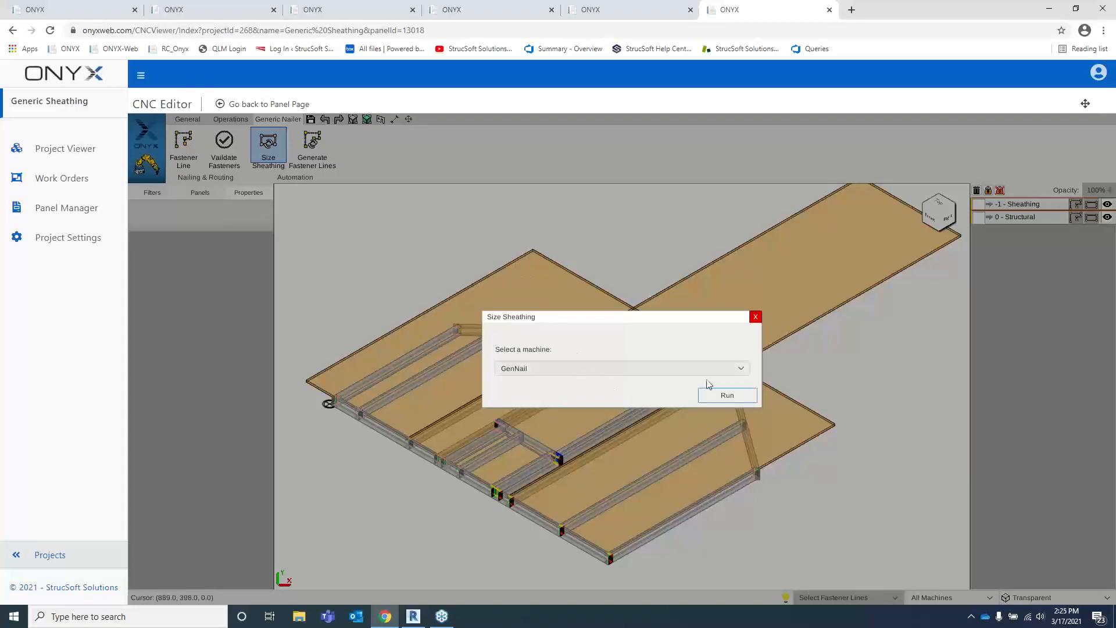
click(725, 391)
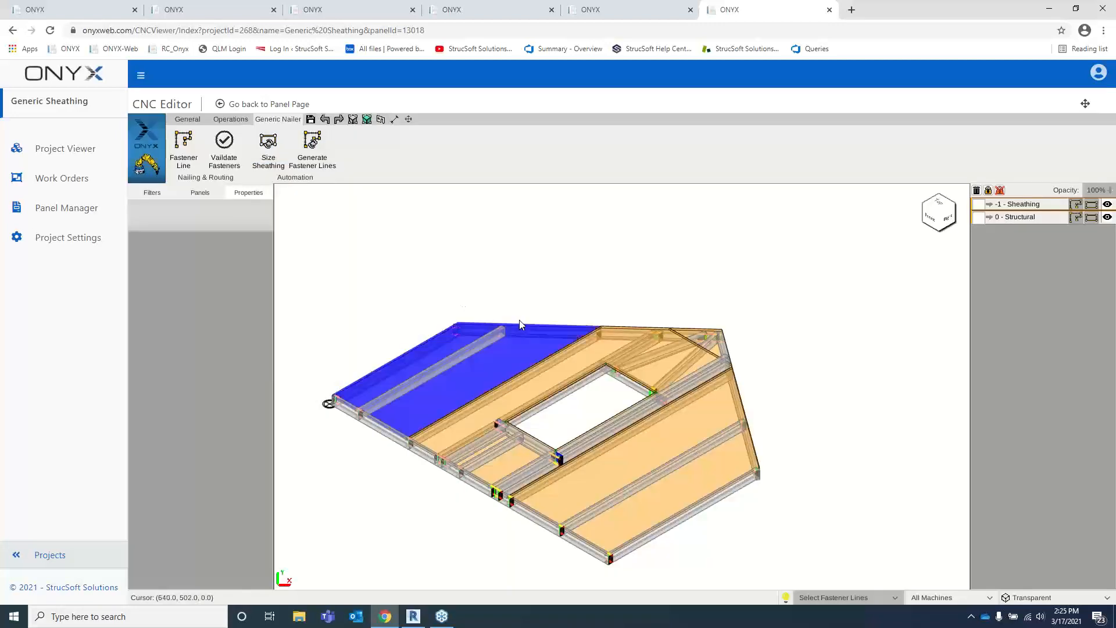
click(420, 347)
click(642, 338)
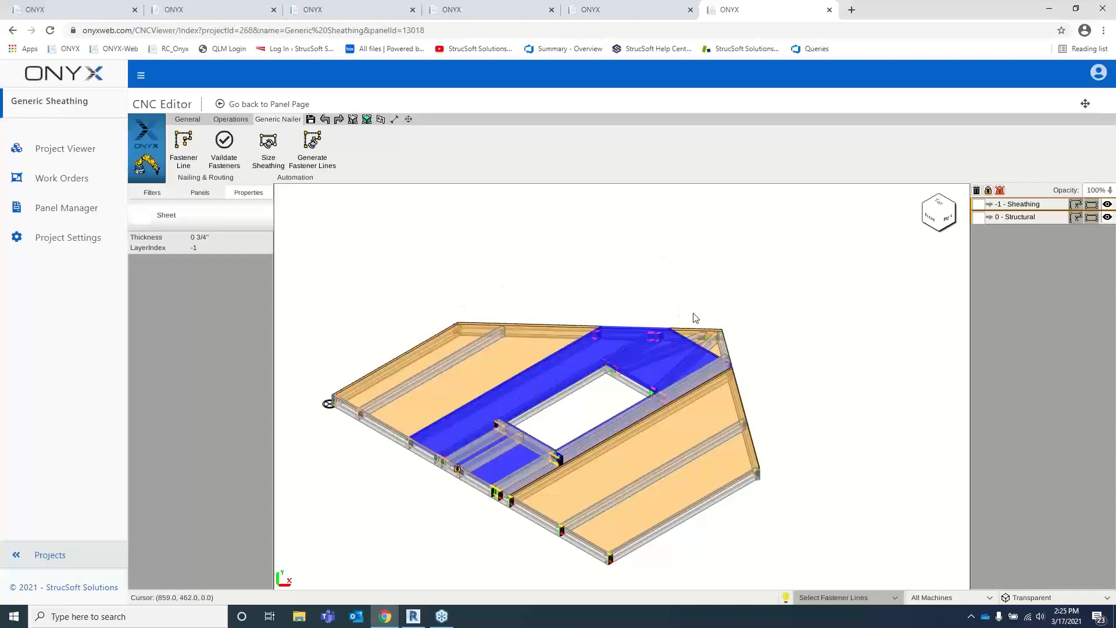
click(687, 275)
Step: Generate fastener lines with the GenNail machine in the top view and inspect them around the window opening and gable peak
click(934, 202)
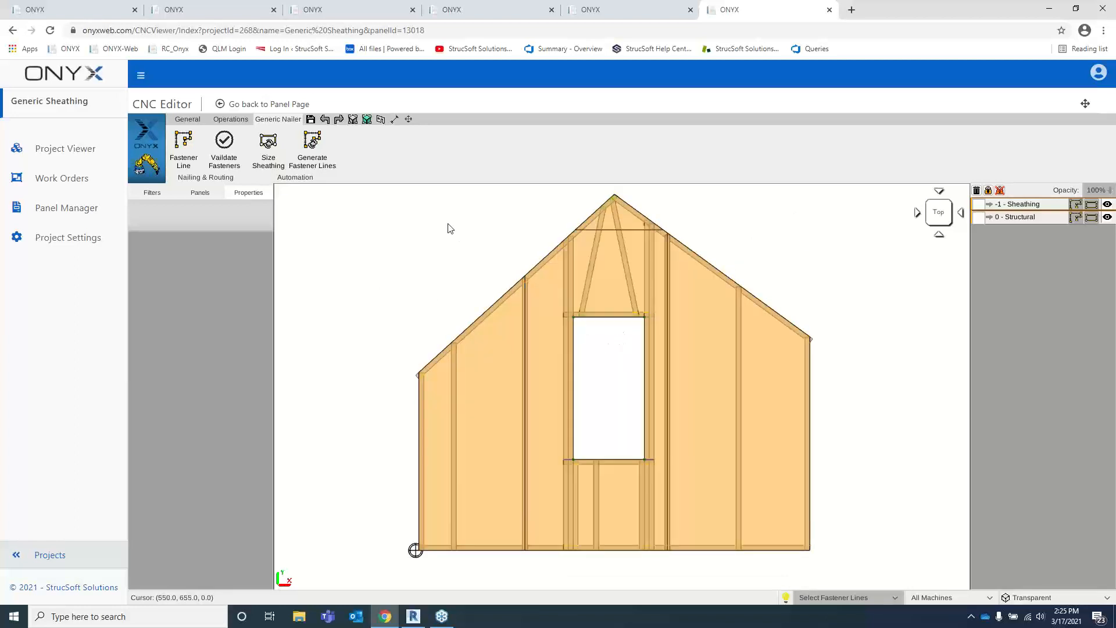
click(312, 142)
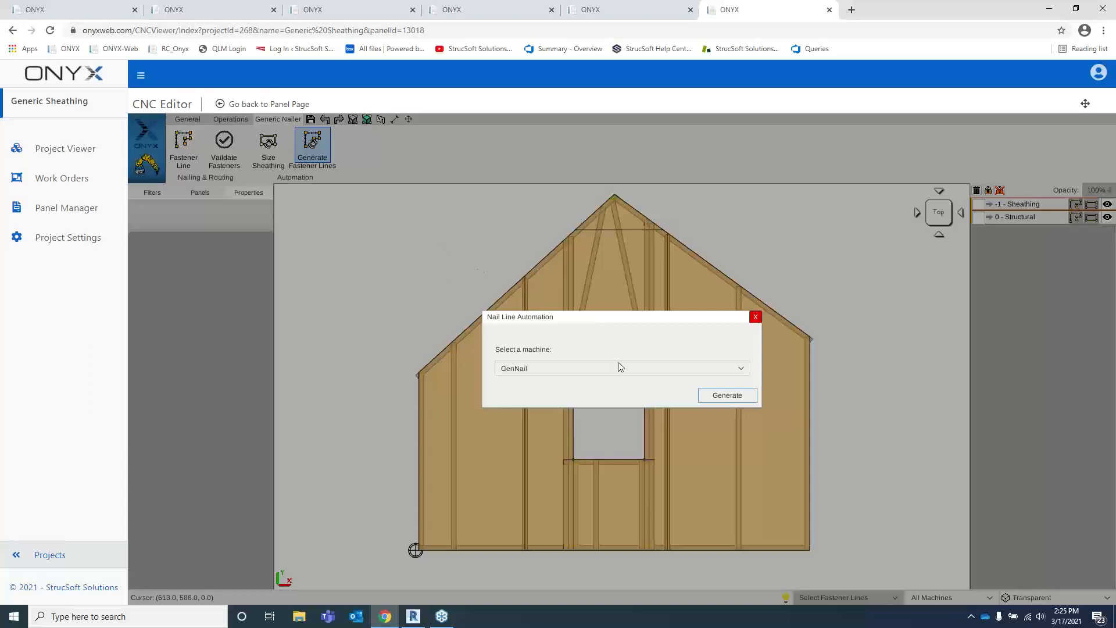
click(722, 399)
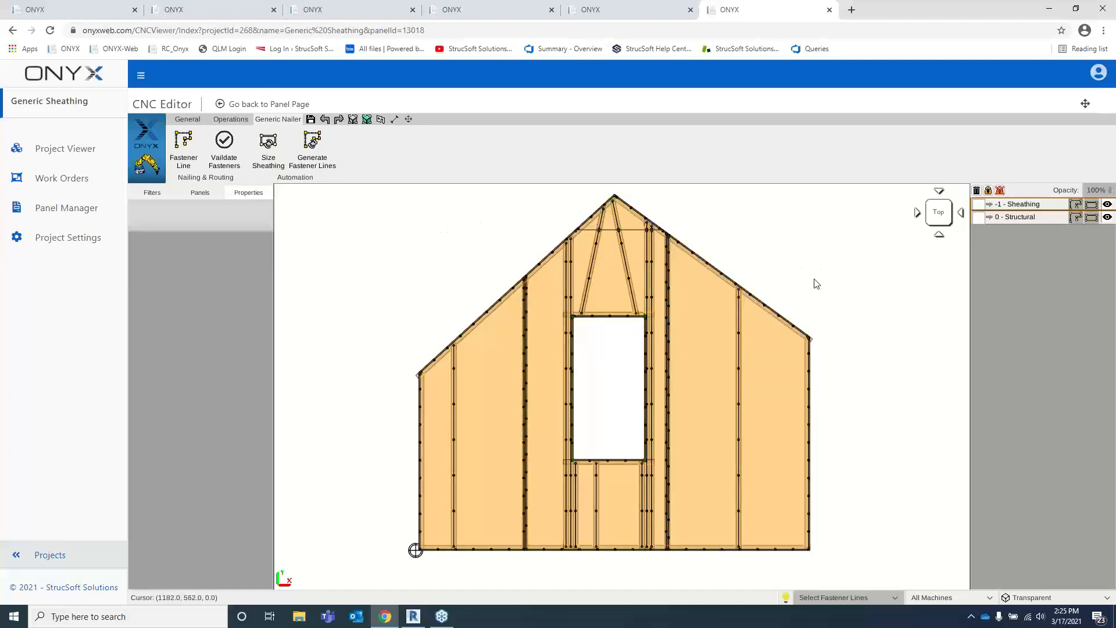
scroll(754, 276, up, 2)
scroll(754, 276, up, 2)
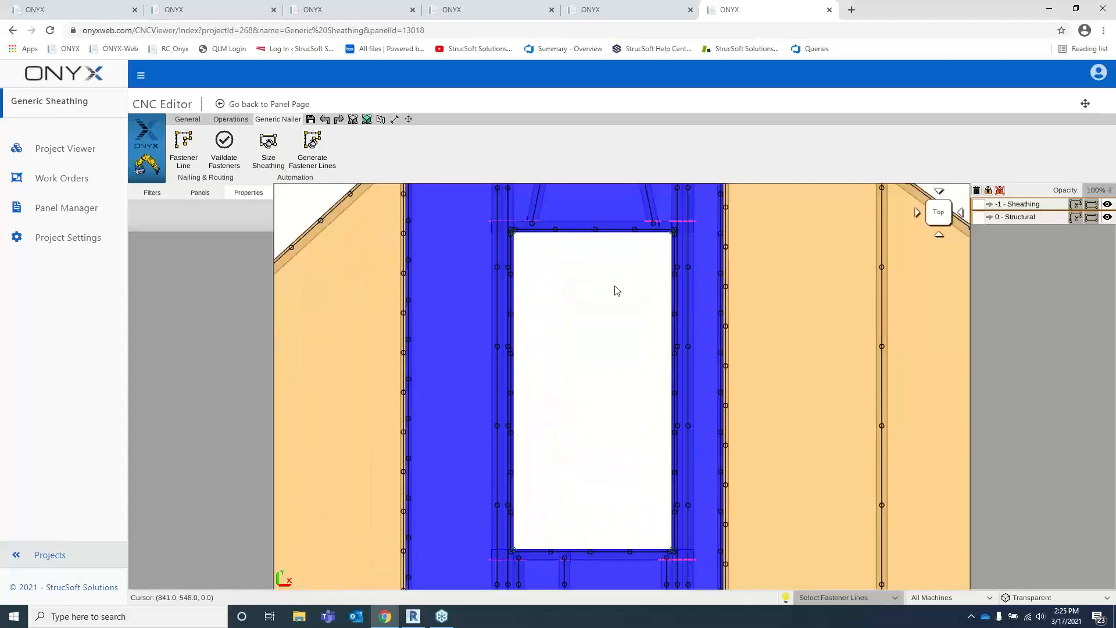
middle_drag(611, 299, 640, 488)
scroll(504, 297, up, 2)
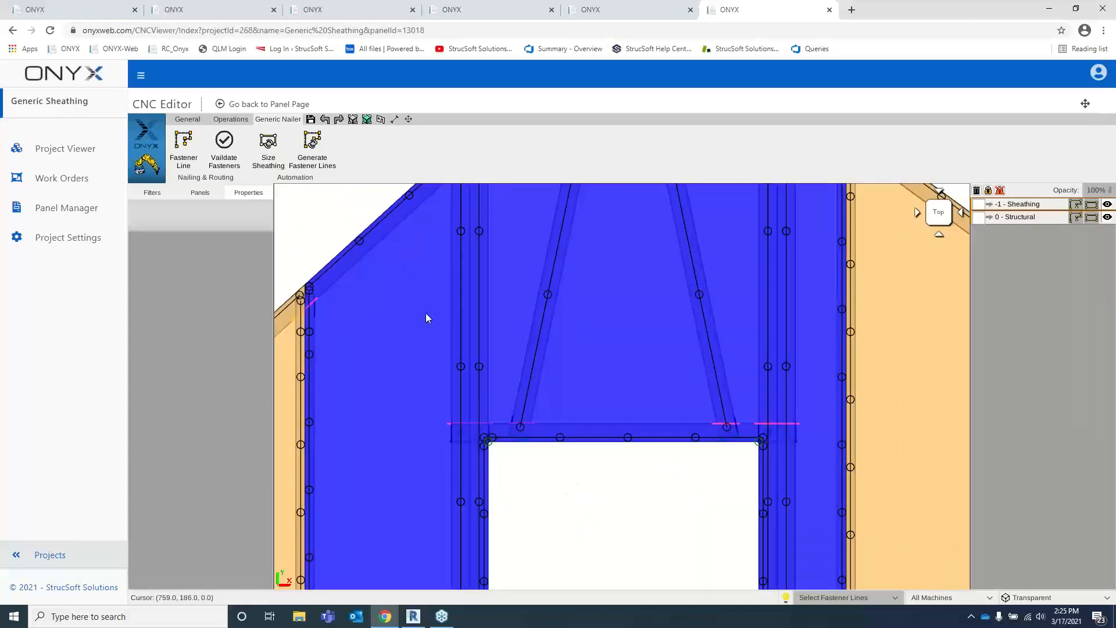
scroll(599, 333, down, 1)
middle_drag(612, 324, 727, 400)
scroll(727, 398, down, 1)
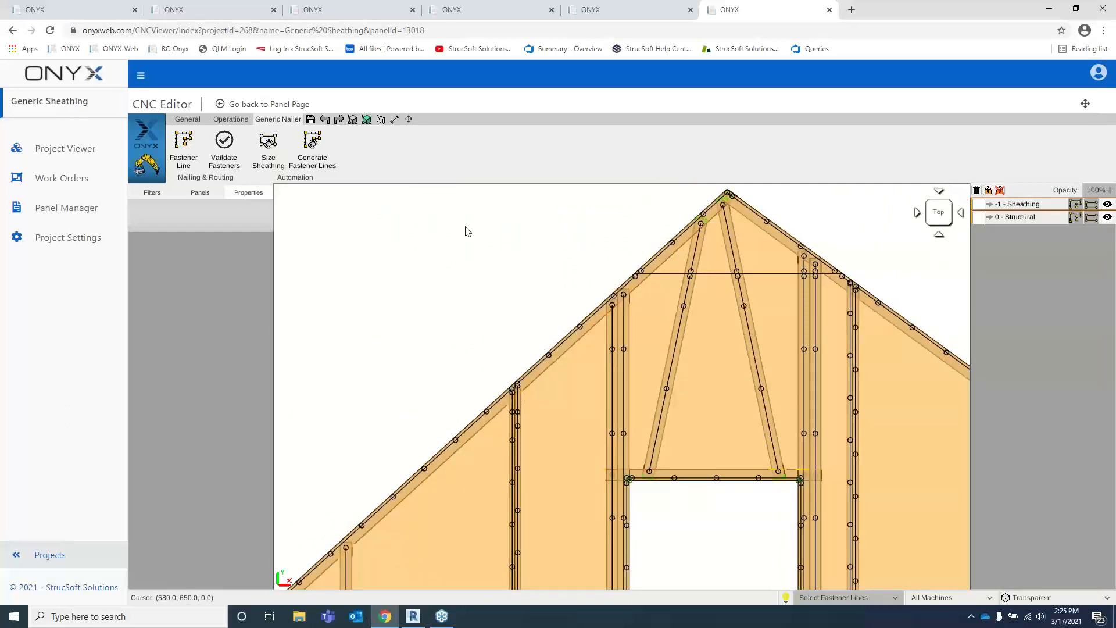
Step: List the CNC machine settings for the Nailing And Routing type and Generic Nailer subtype
click(462, 11)
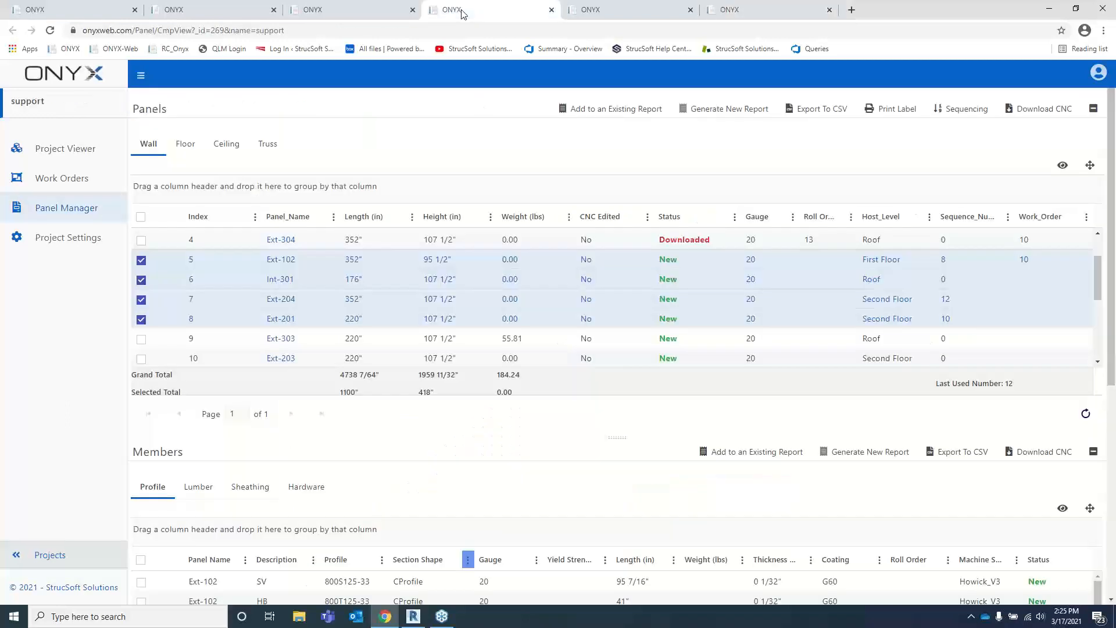
click(364, 15)
click(67, 165)
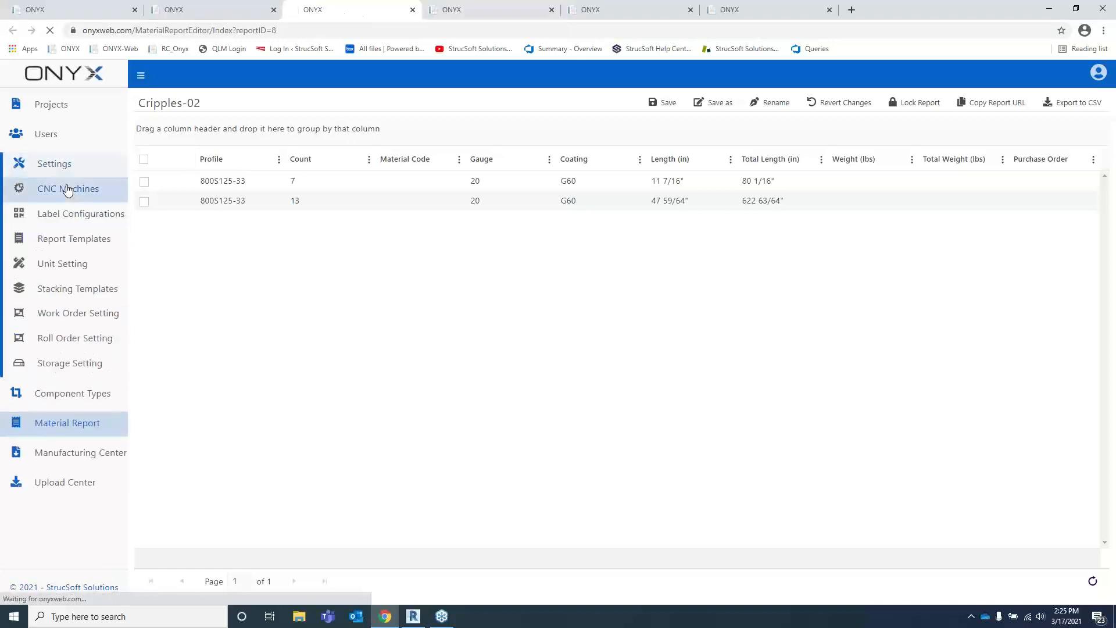
click(68, 188)
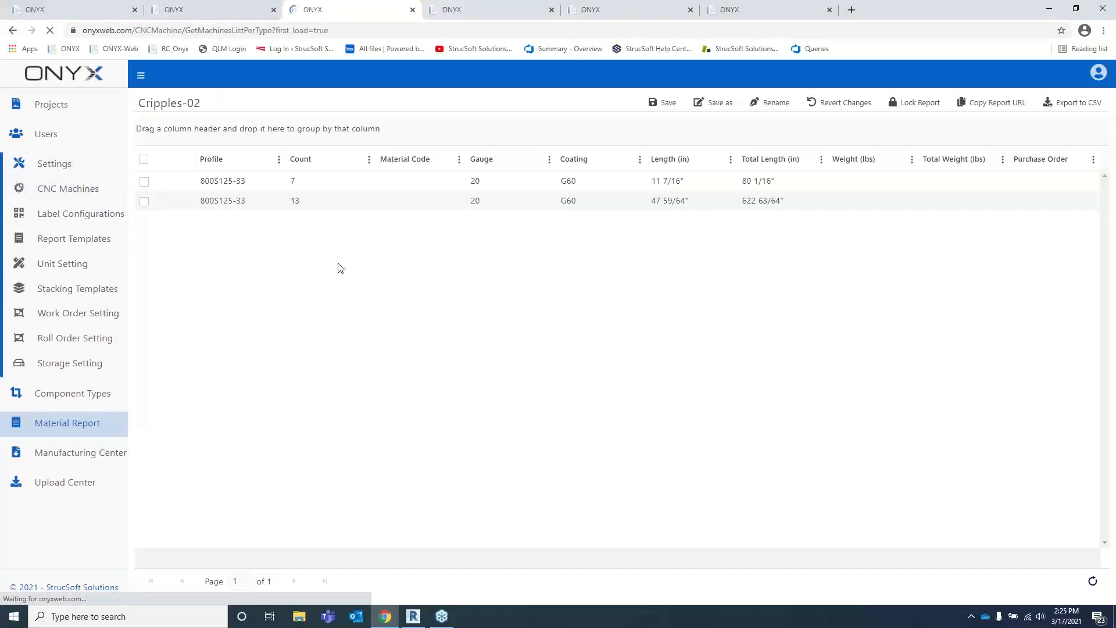
click(260, 134)
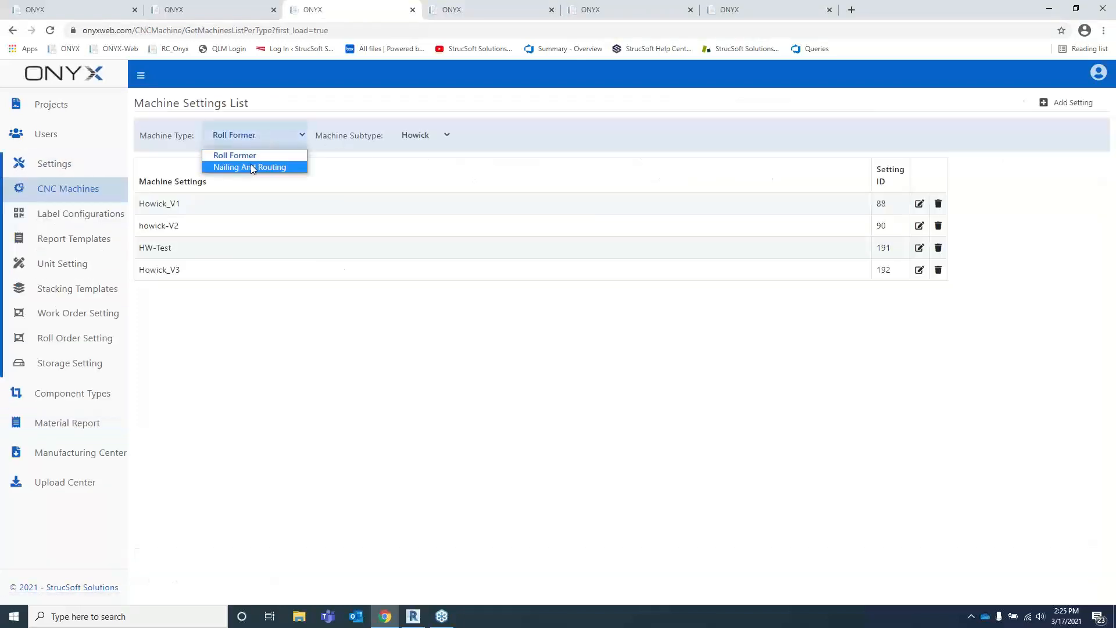
click(249, 167)
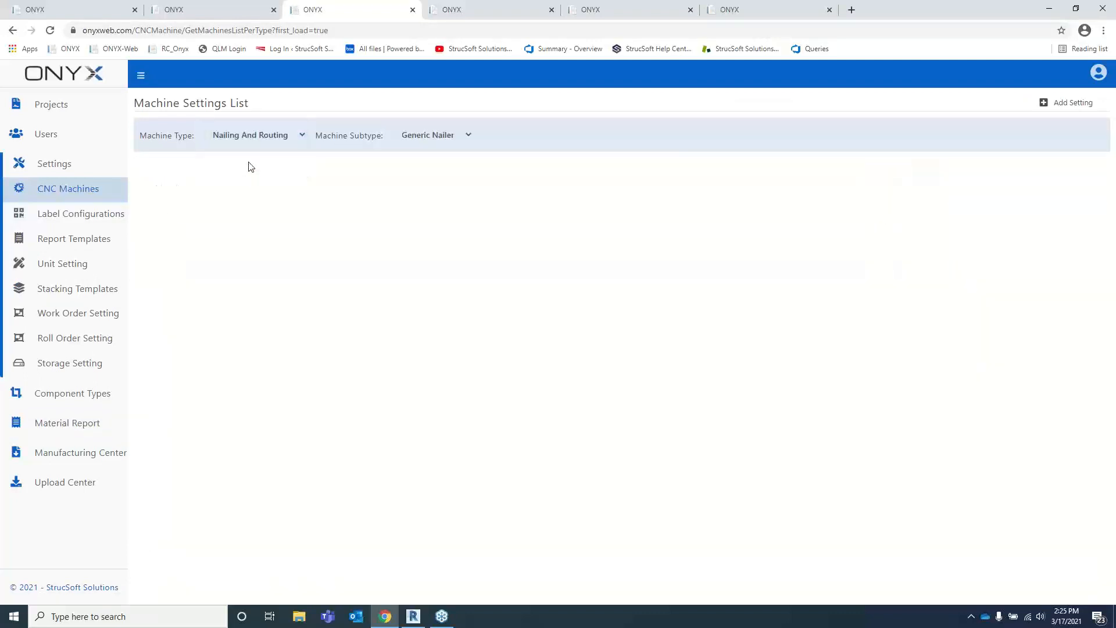
click(472, 149)
click(441, 154)
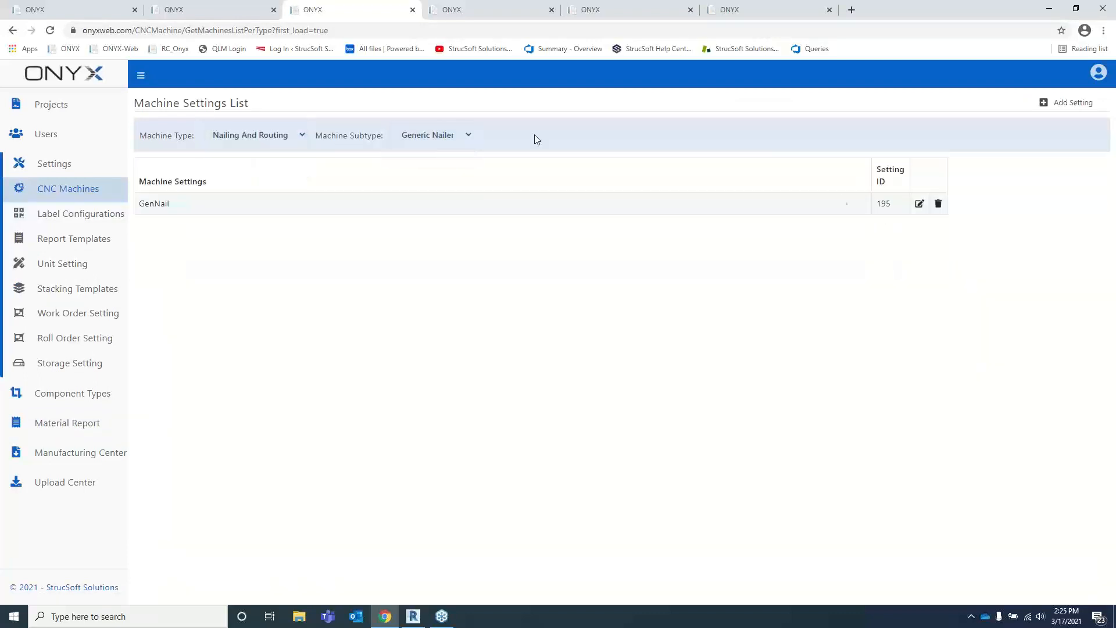
Step: Review the GenNail setting's perimeter, infill and general machine options, and return to the CNC Editor
click(918, 205)
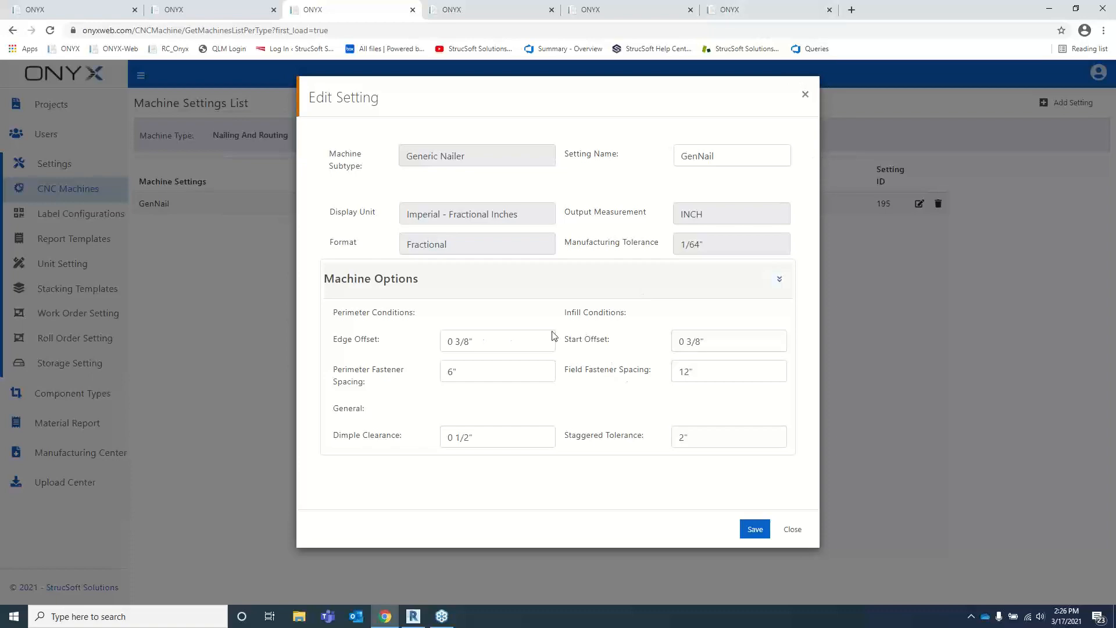
click(804, 94)
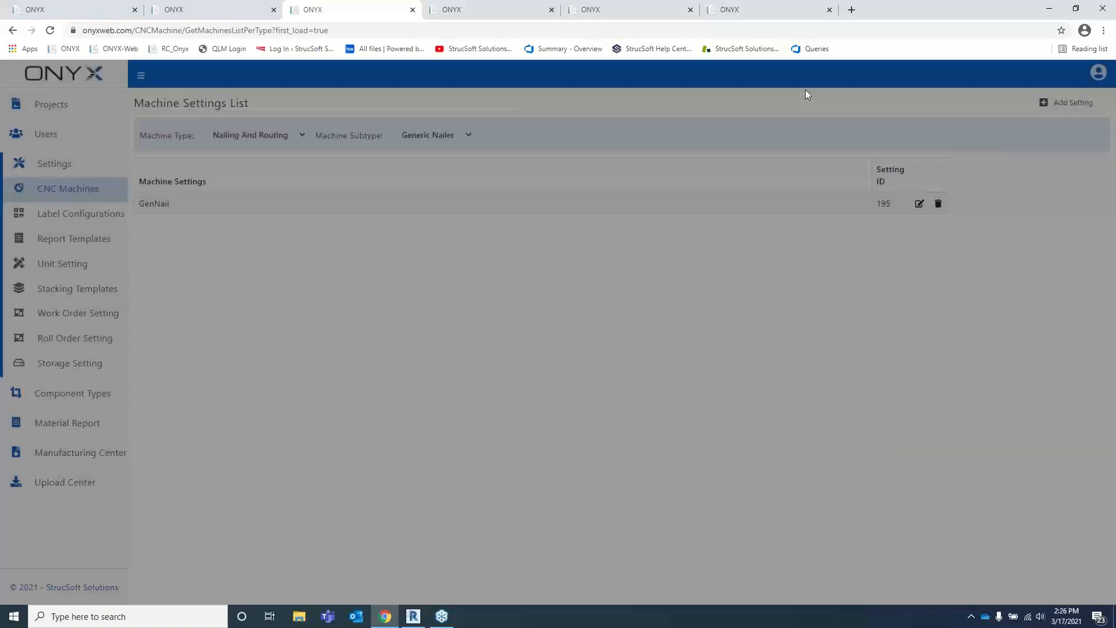
click(767, 22)
Step: Draw a nearly horizontal GenNail fastener line on the -1 - Sheathing layer, from beside the first inner stud into the middle sheet
scroll(580, 241, down, 4)
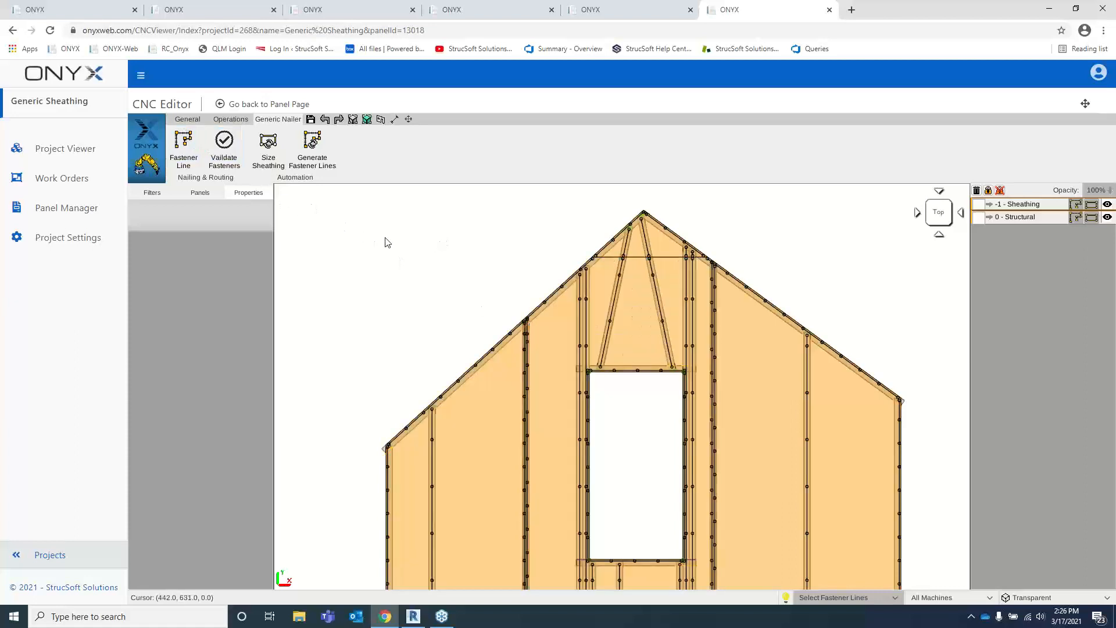
click(183, 145)
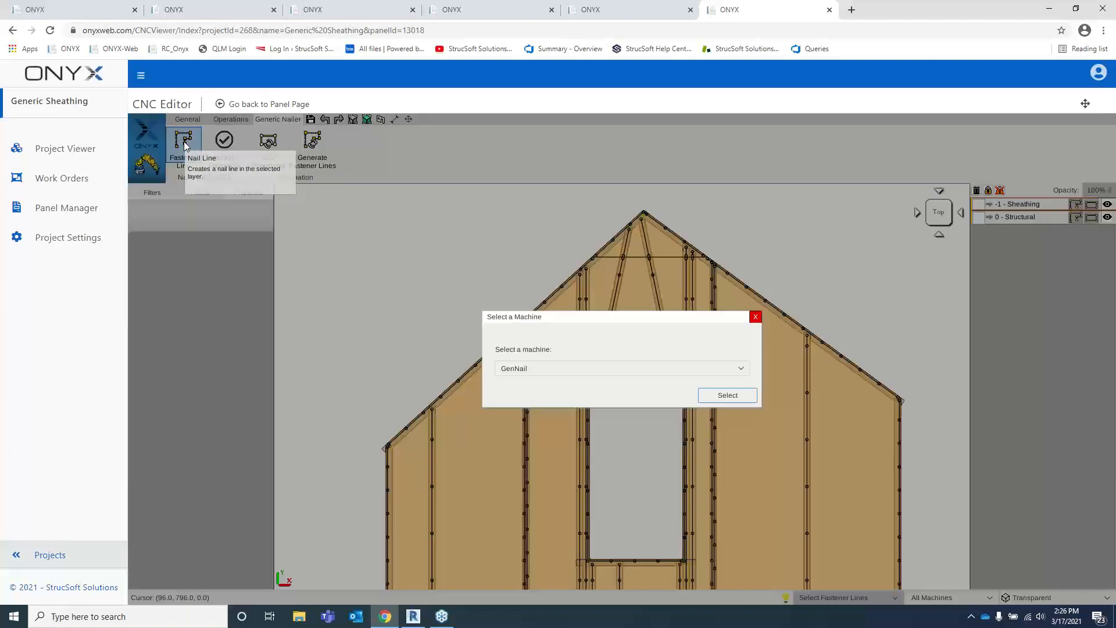
click(727, 395)
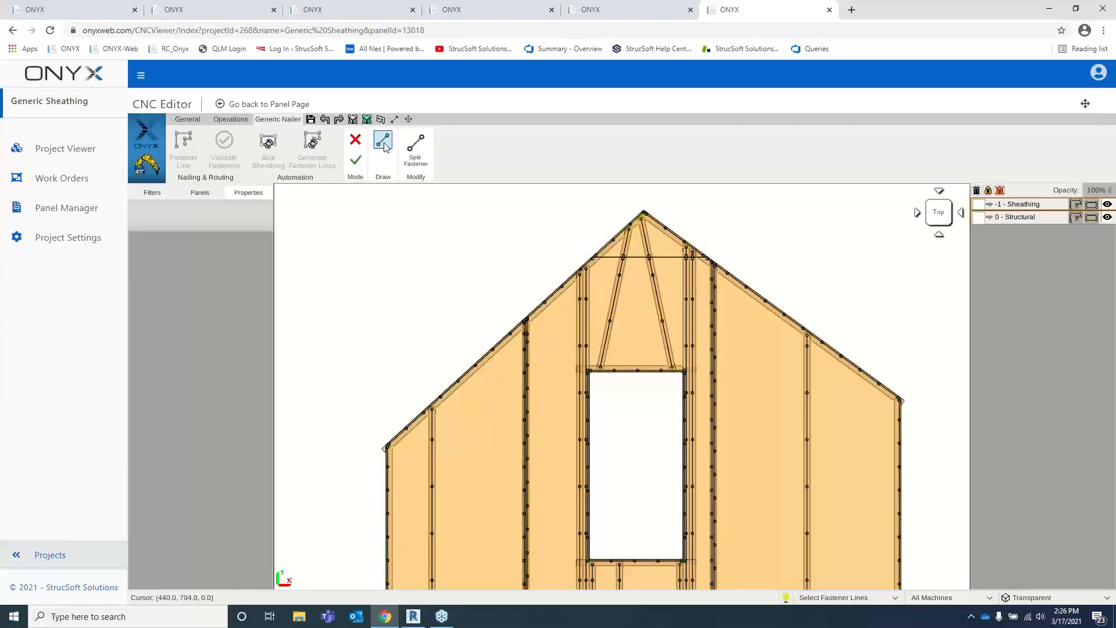
click(979, 204)
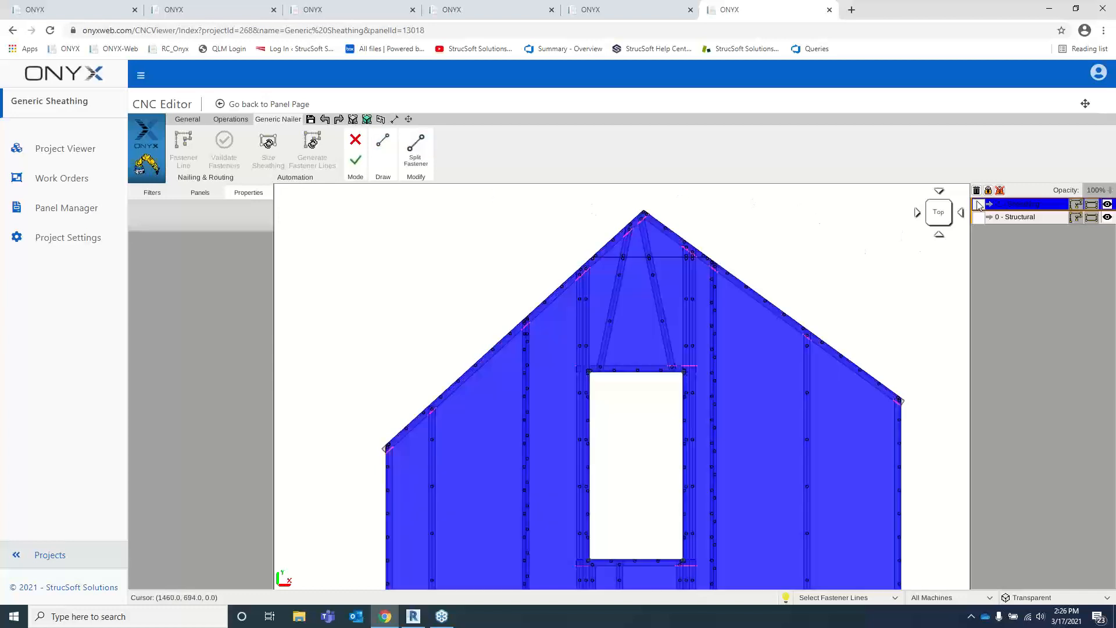
click(977, 204)
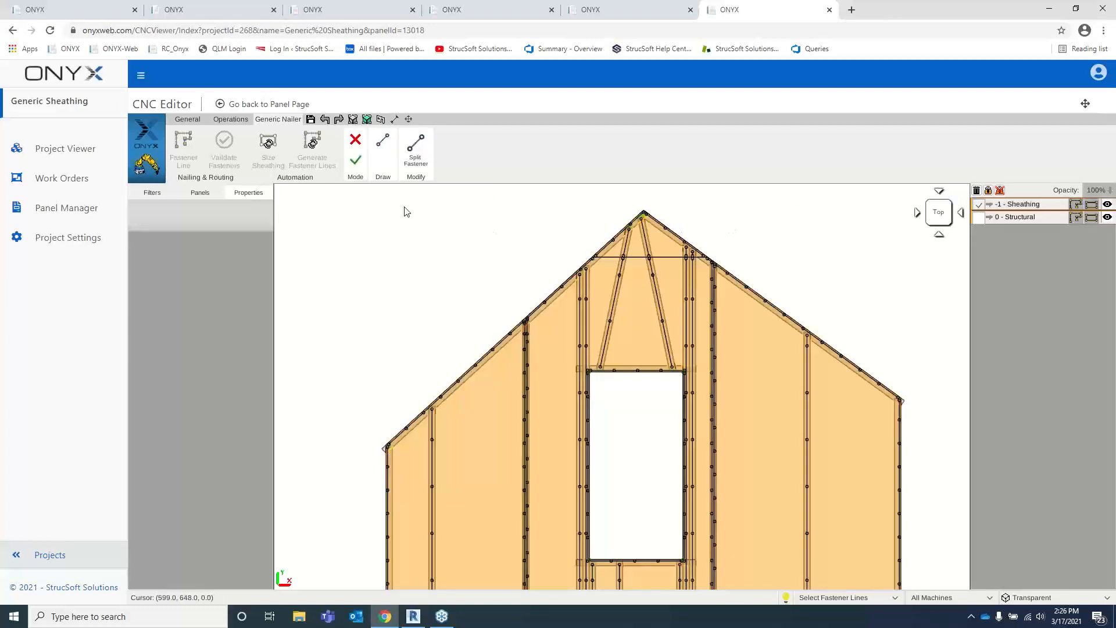
click(382, 143)
scroll(526, 296, up, 3)
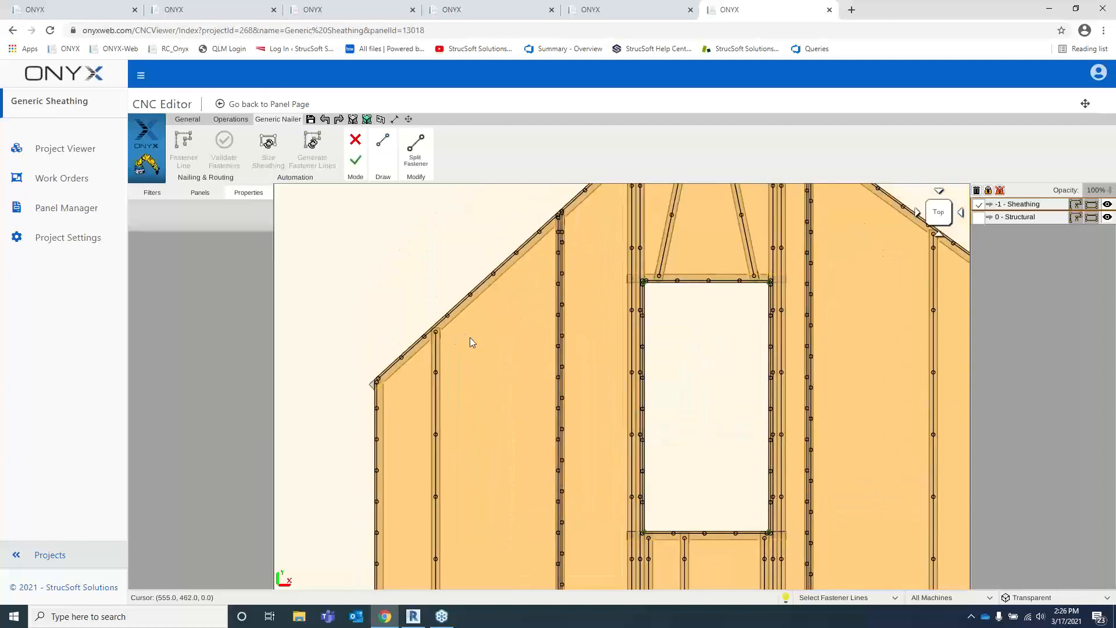
click(450, 335)
click(613, 329)
Step: Set the fastener spacing along the left sloped perimeter edge to 2" and discard the fastener line edits
scroll(568, 347, up, 1)
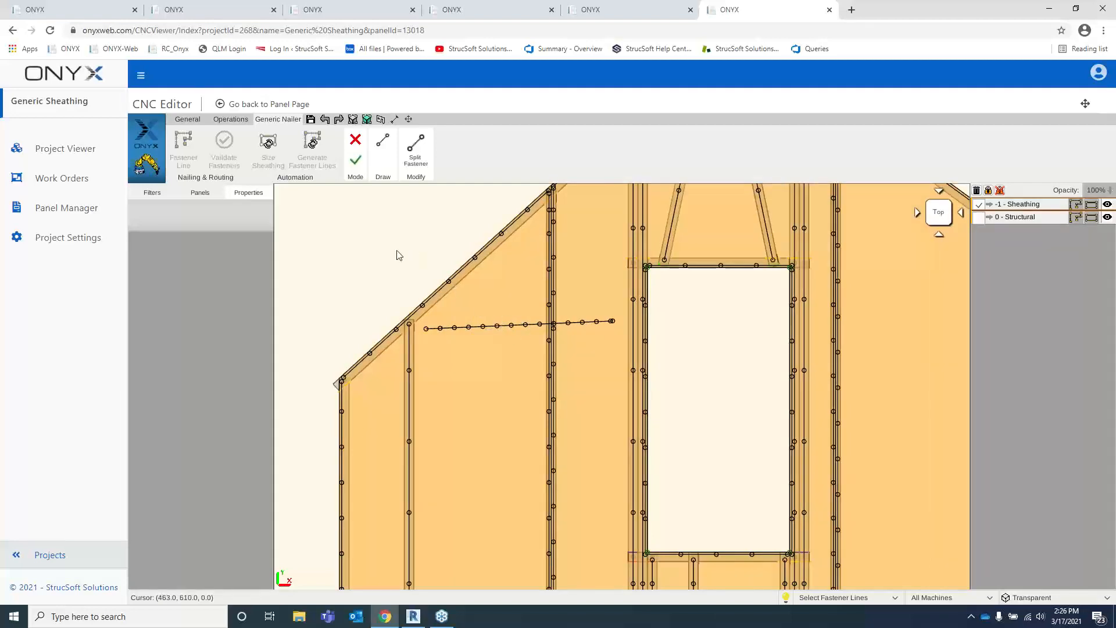
scroll(388, 256, up, 1)
scroll(388, 257, up, 2)
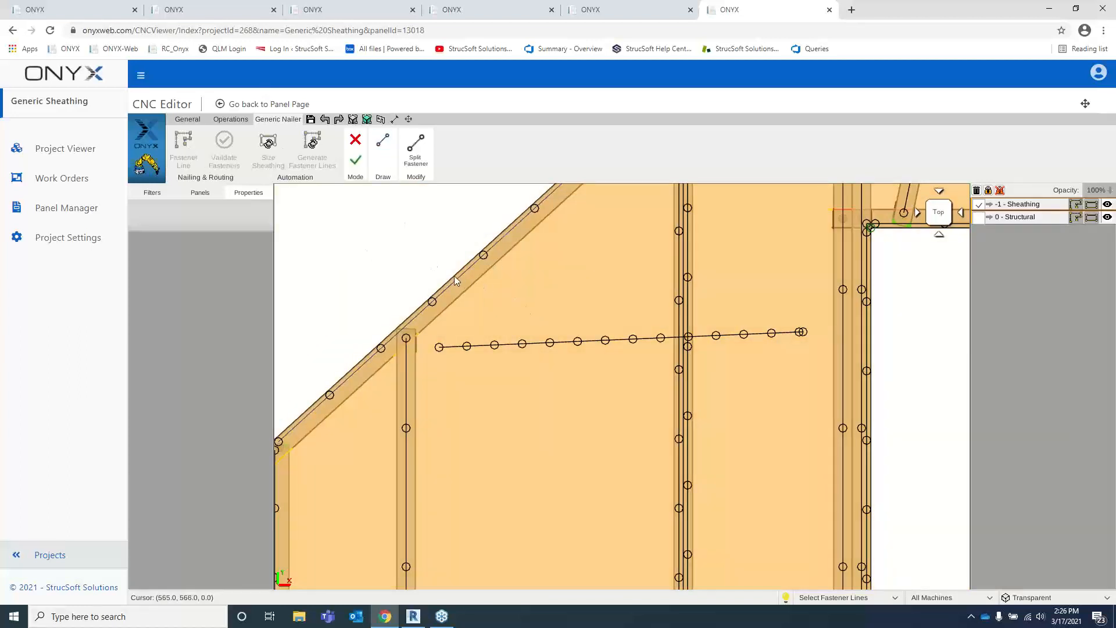
scroll(451, 297, up, 5)
click(611, 350)
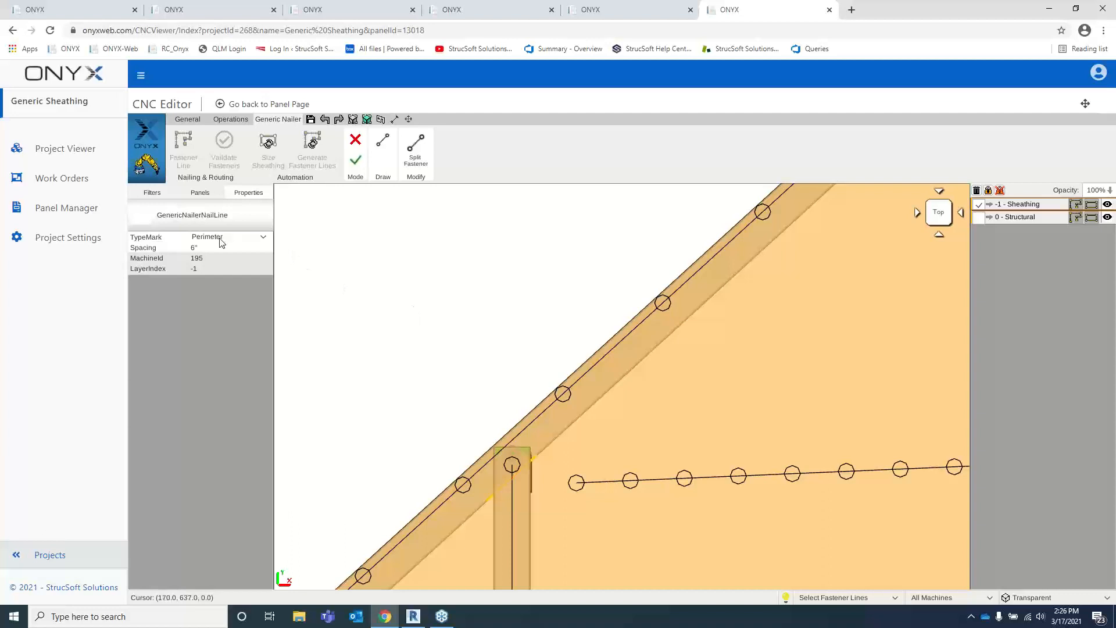
click(263, 237)
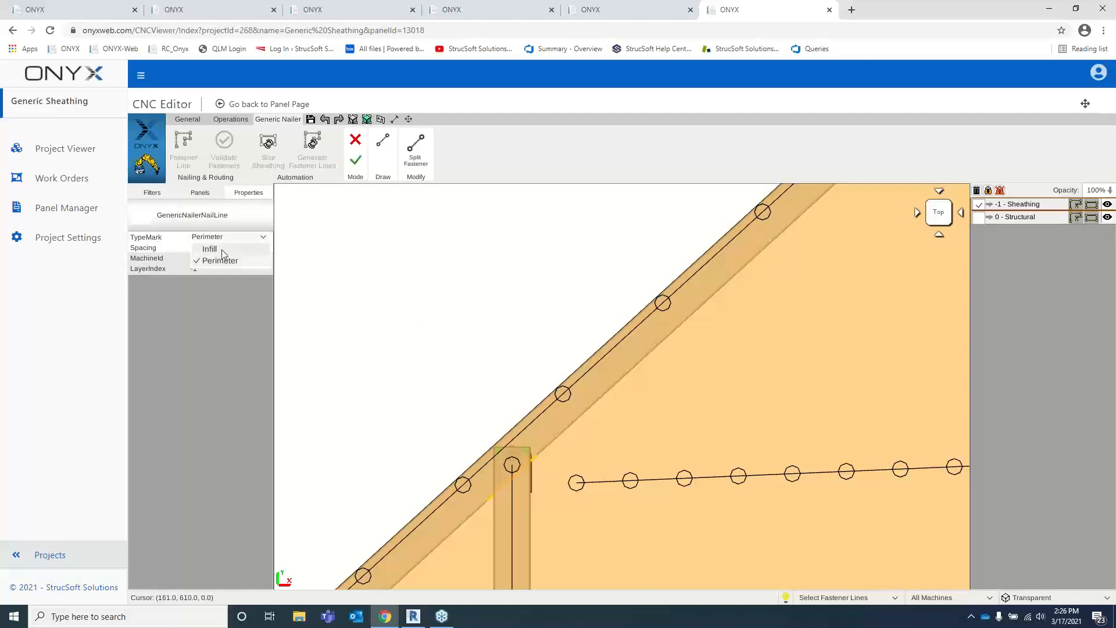
click(263, 236)
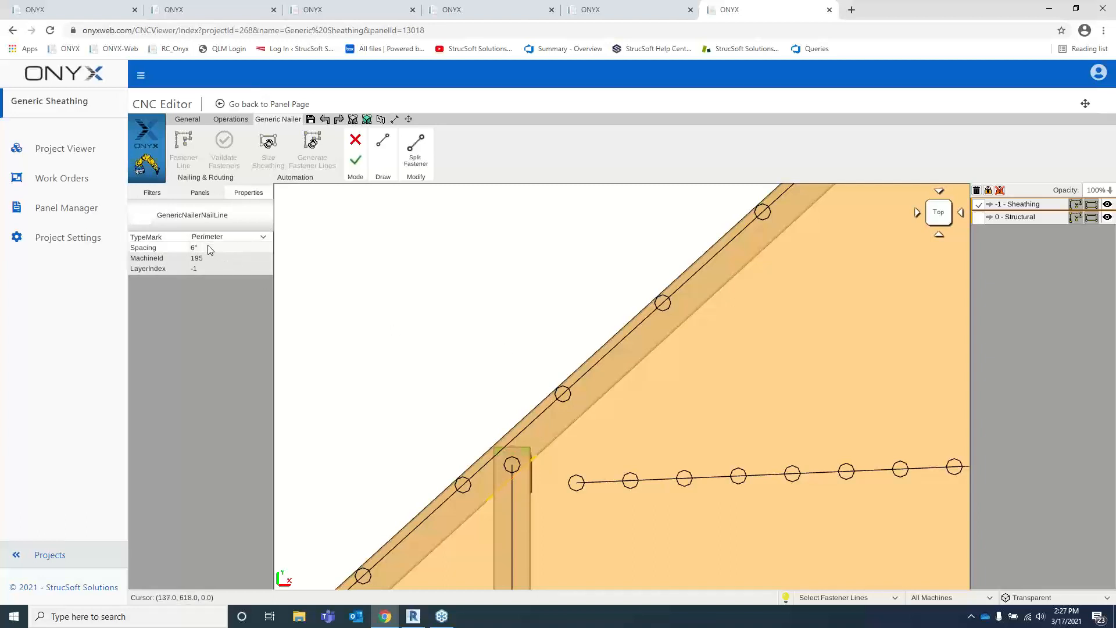
click(209, 249)
key(Return)
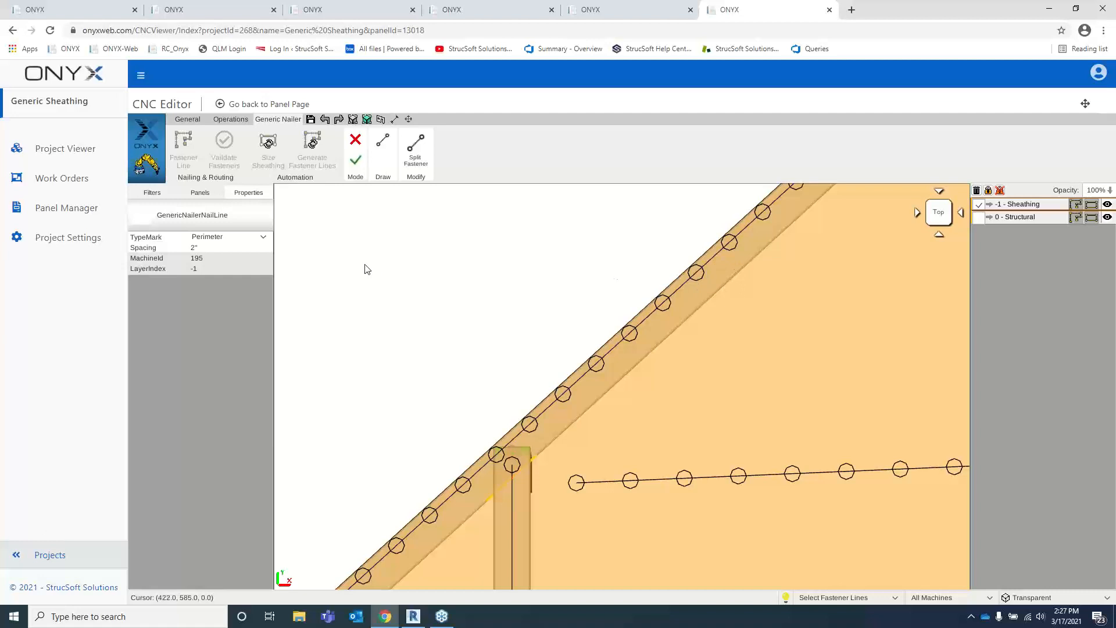
click(356, 140)
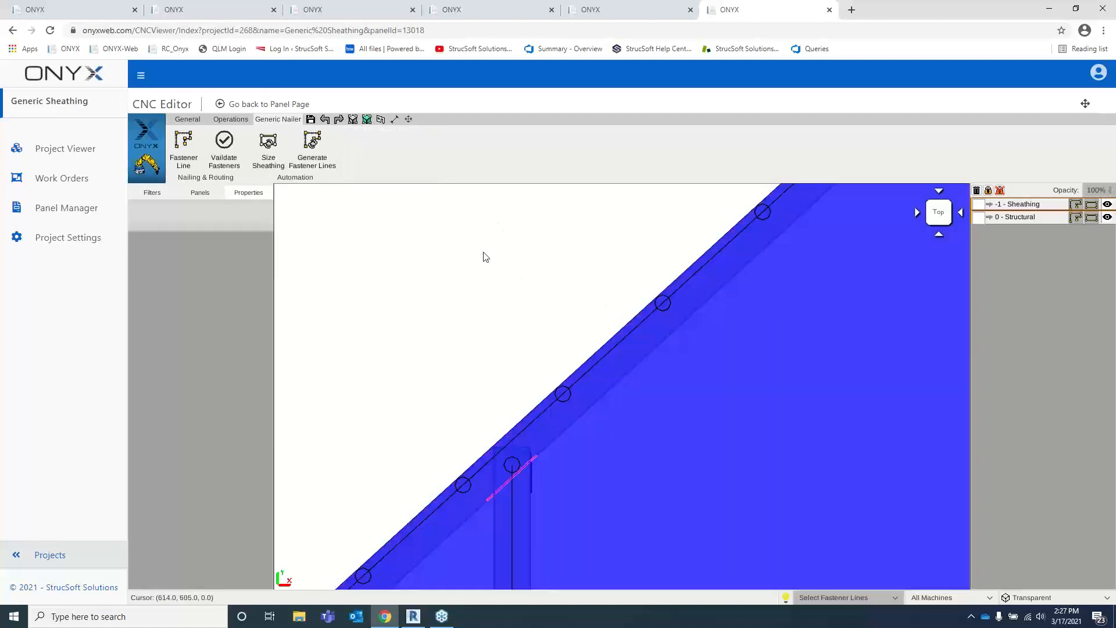
Step: Validate the panel's fasteners and examine them along the left sloped edge and around the window opening
scroll(485, 256, down, 9)
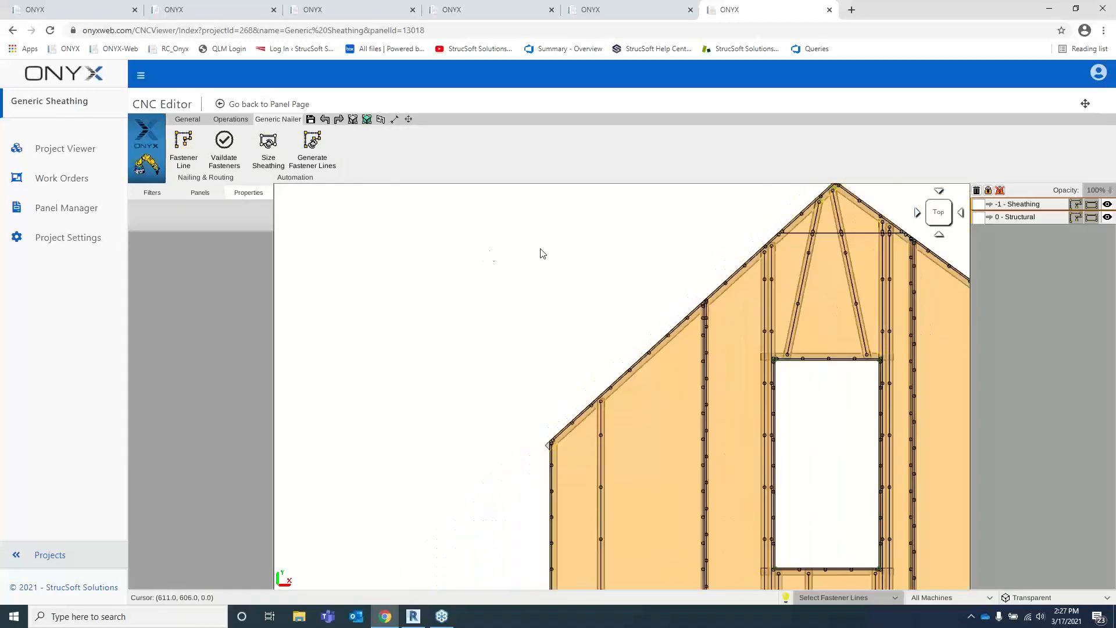
scroll(407, 286, down, 3)
middle_drag(782, 364, 716, 322)
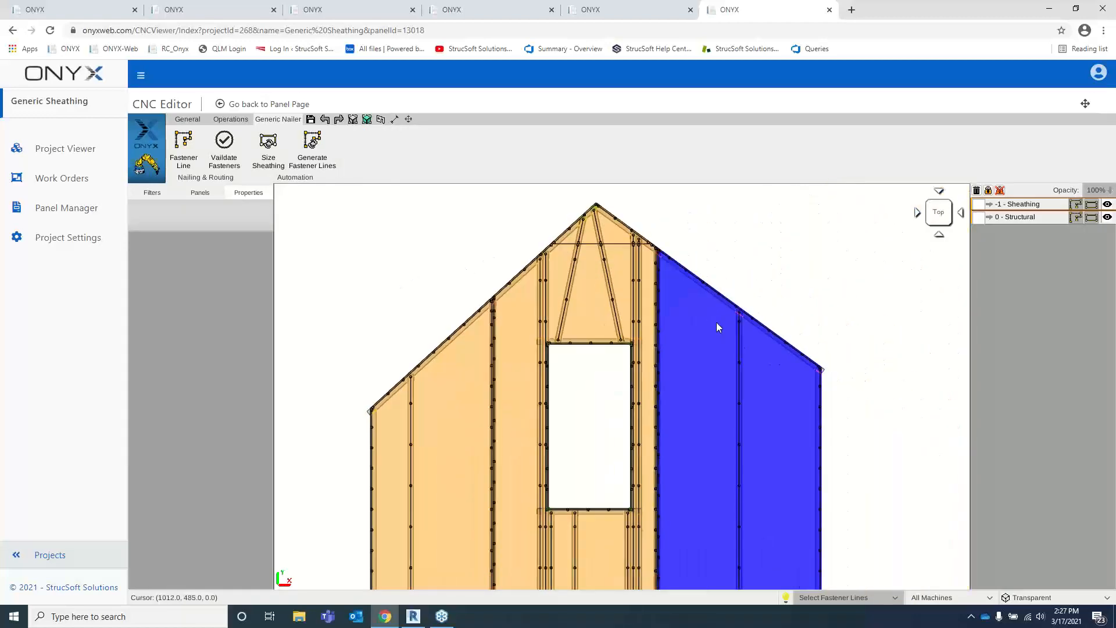
click(219, 145)
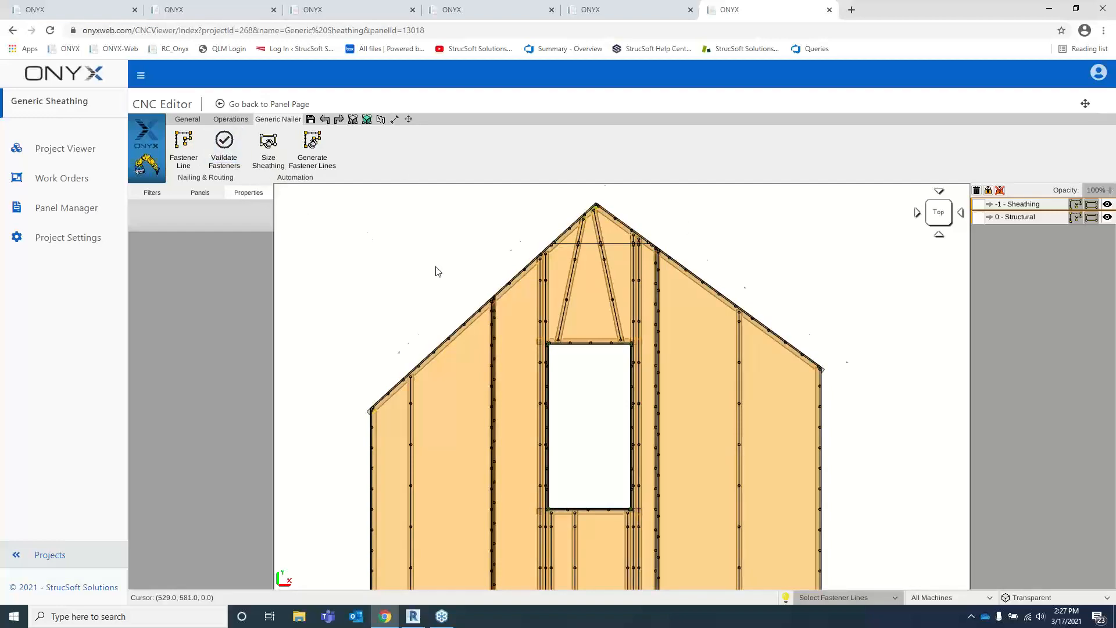
scroll(418, 264, up, 4)
scroll(366, 250, down, 2)
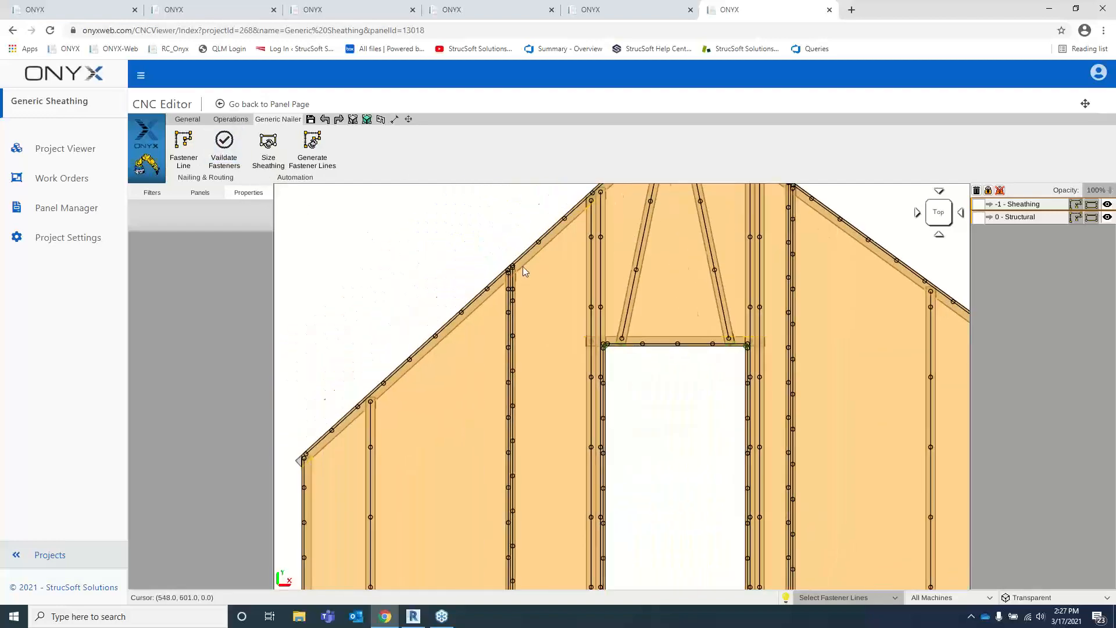
scroll(406, 323, down, 2)
scroll(405, 271, up, 4)
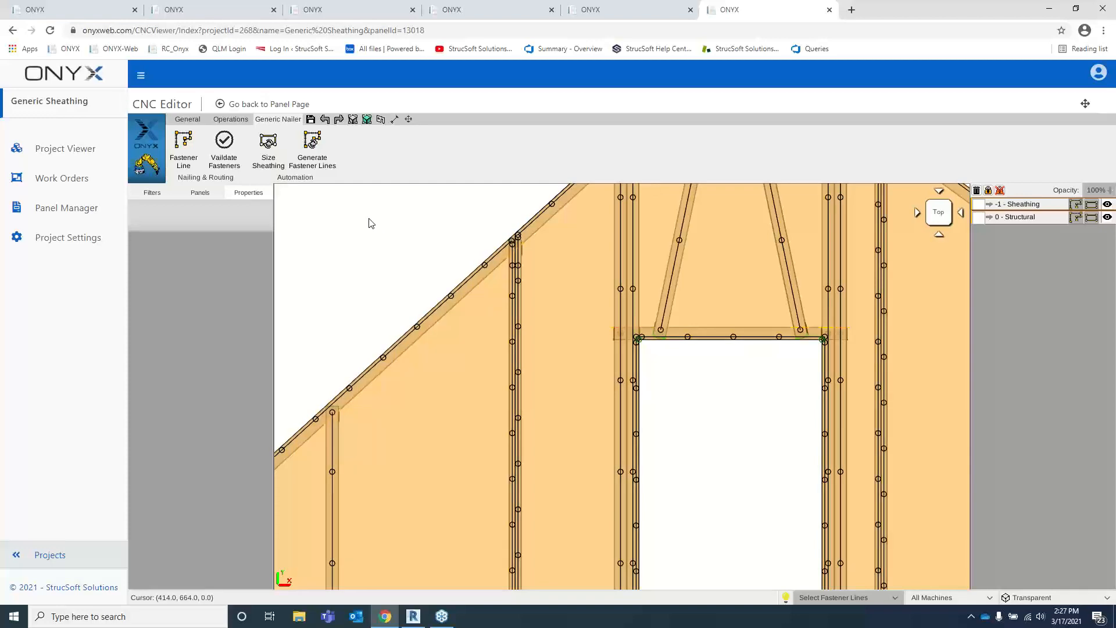
Step: Close the Generic Sheathing panel's CNC Editor and view the support project's wall panel from the top and at an angle
scroll(370, 223, down, 4)
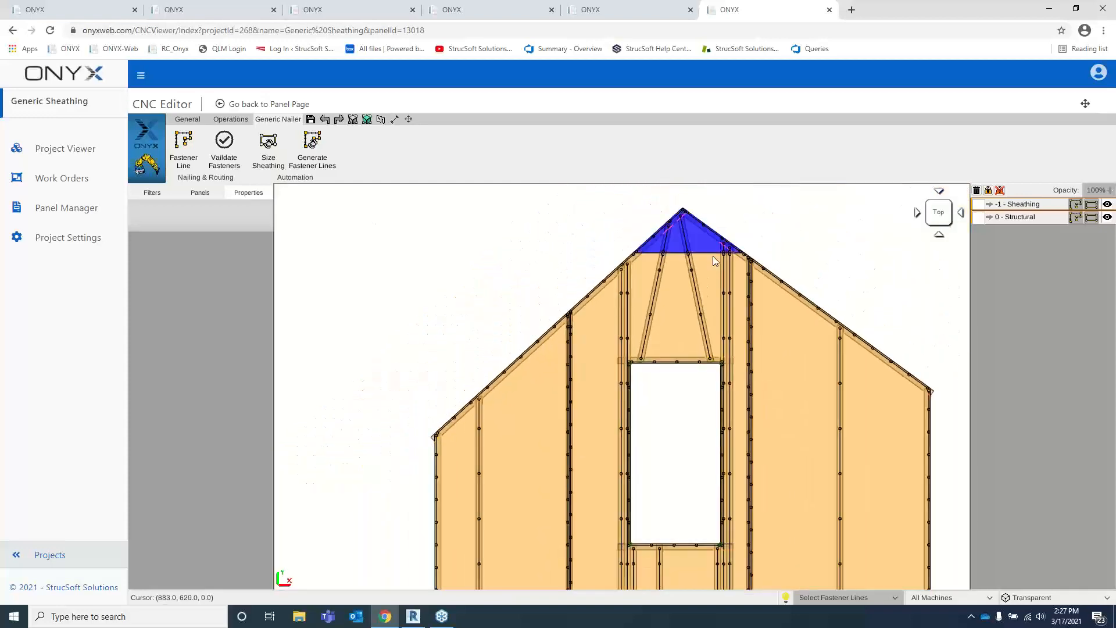
middle_drag(795, 238, 744, 242)
scroll(721, 255, down, 1)
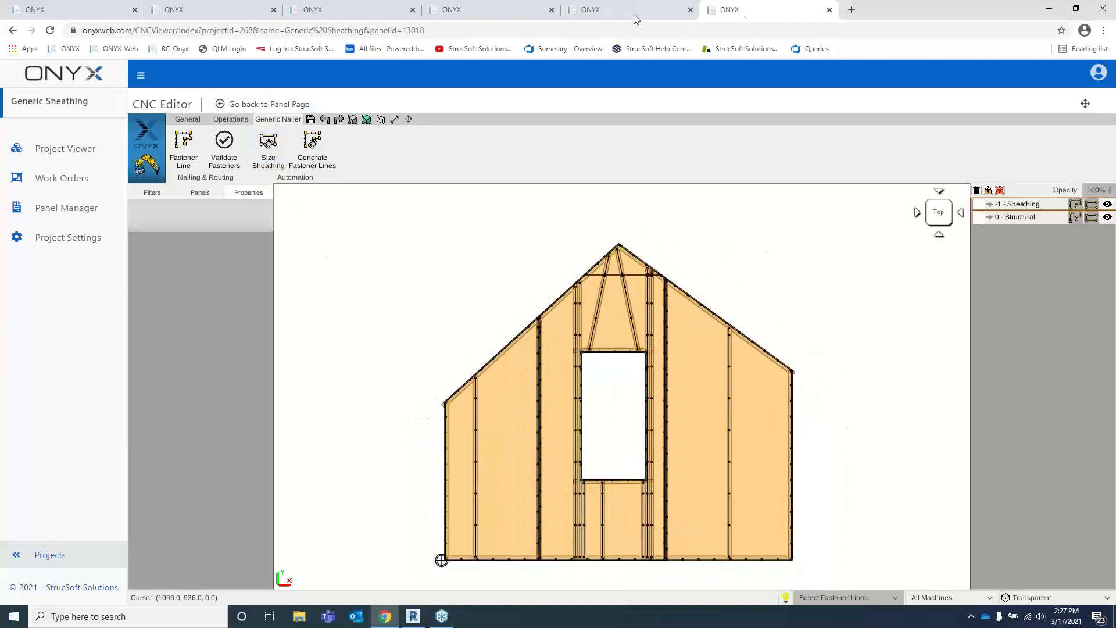
click(829, 10)
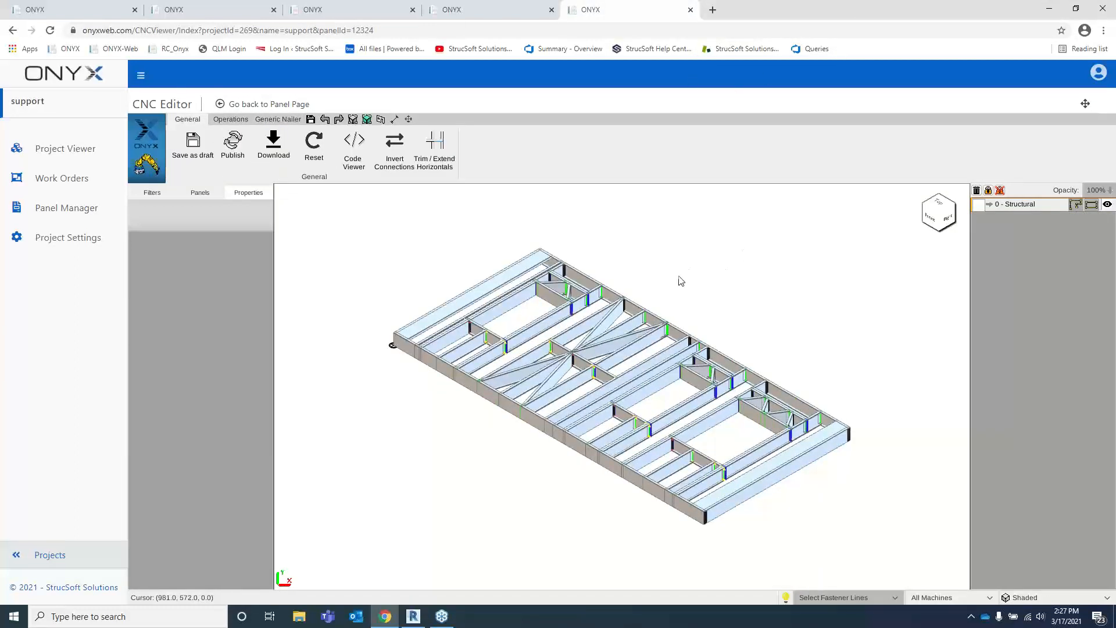
middle_drag(755, 298, 689, 359)
click(937, 212)
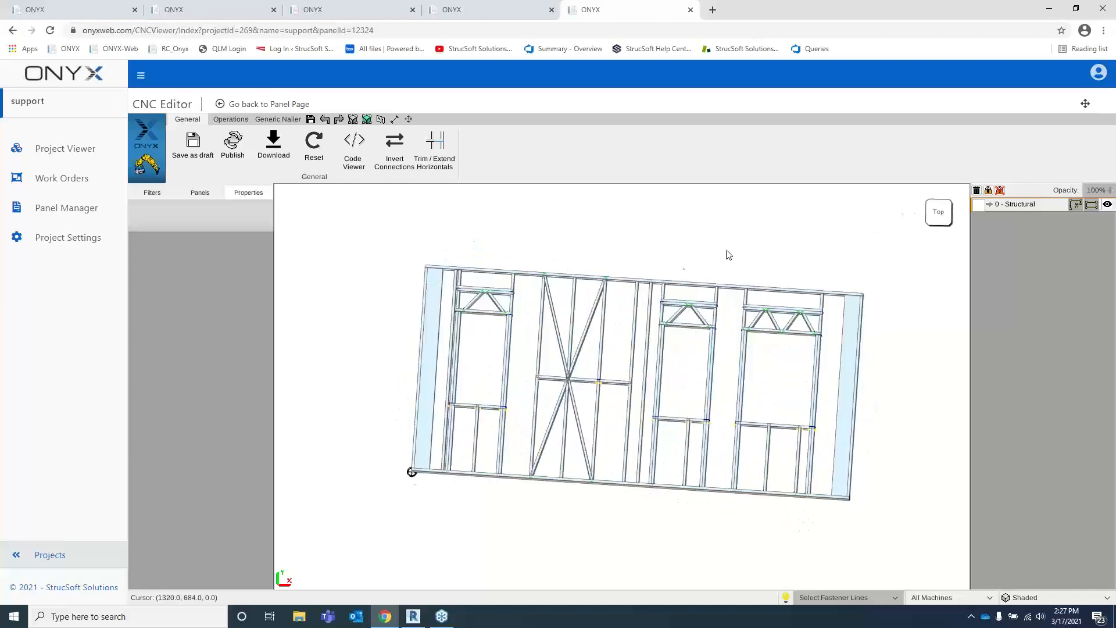
mouse_move(723, 276)
shift+middle_down()
mouse_move(703, 279)
mouse_move(700, 239)
shift+middle_up()
Step: Inspect the lip notch and swage operations on the members around the cross-brace intersection
click(242, 118)
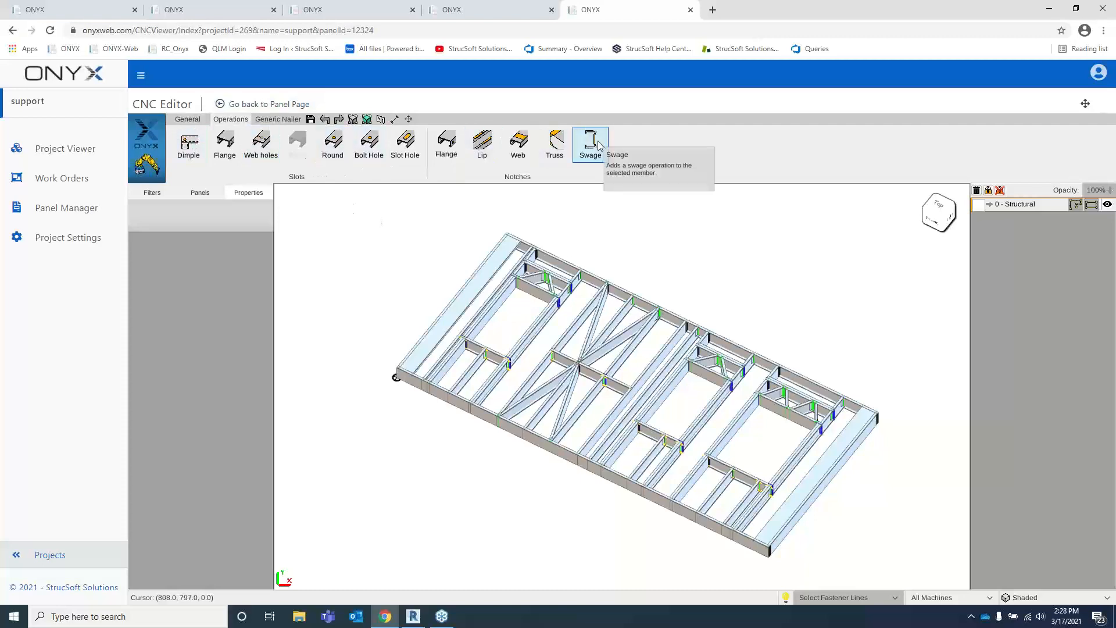
scroll(785, 341, up, 5)
scroll(784, 342, up, 10)
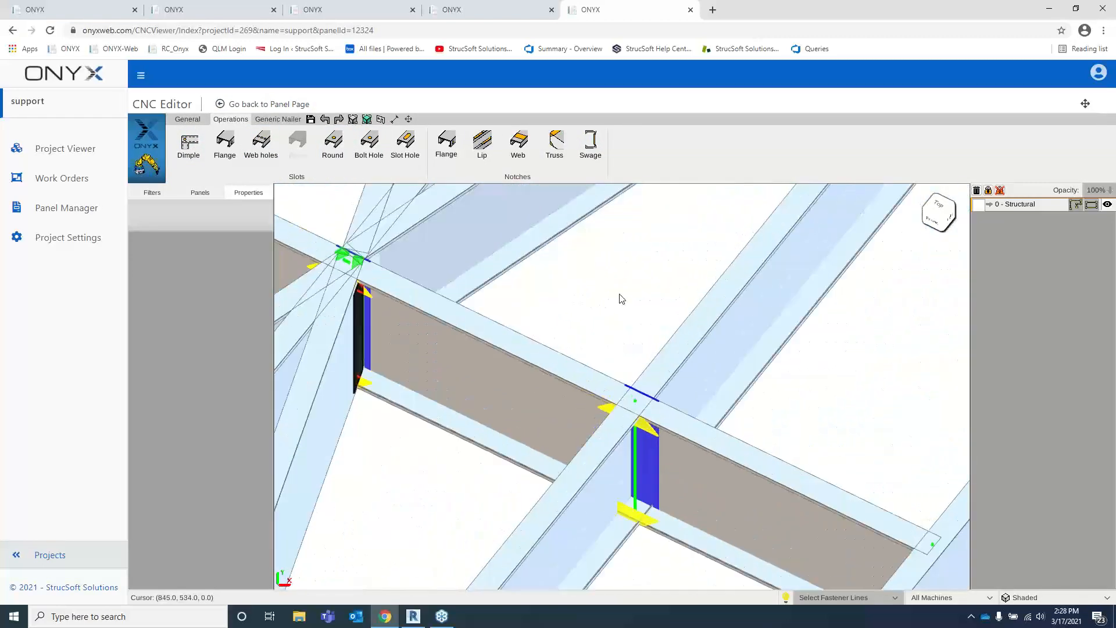
click(645, 429)
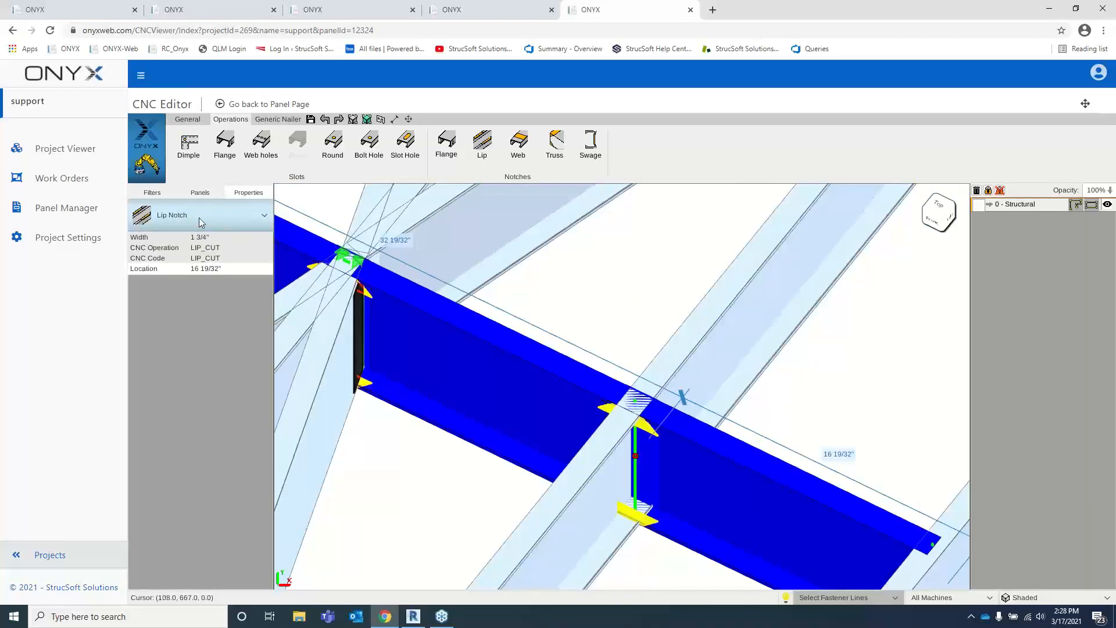
click(635, 401)
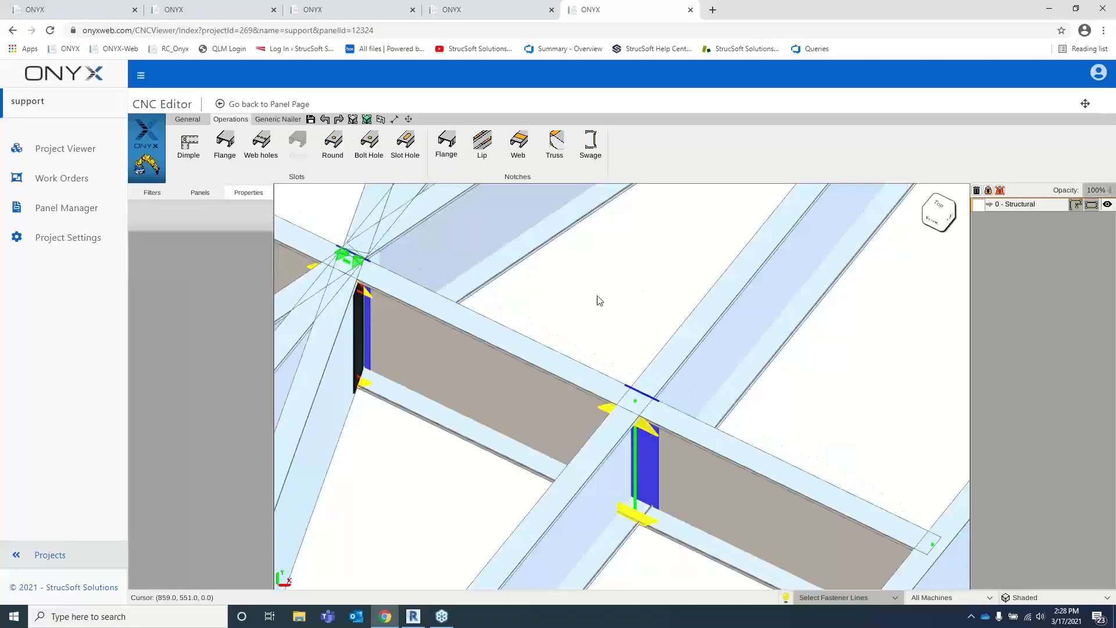
click(358, 344)
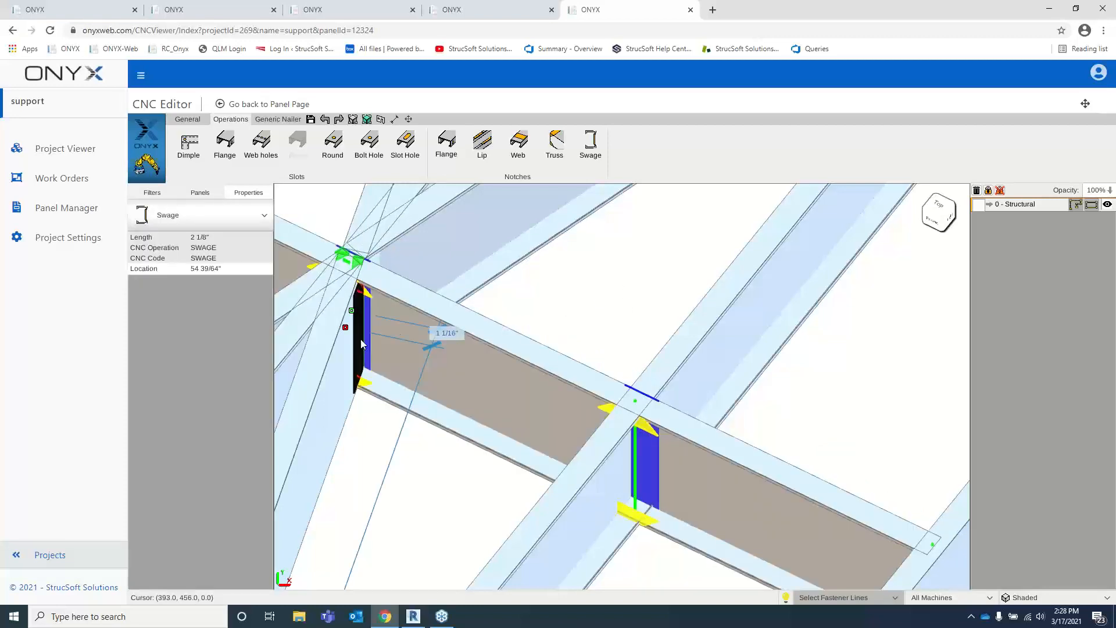
scroll(649, 289, down, 8)
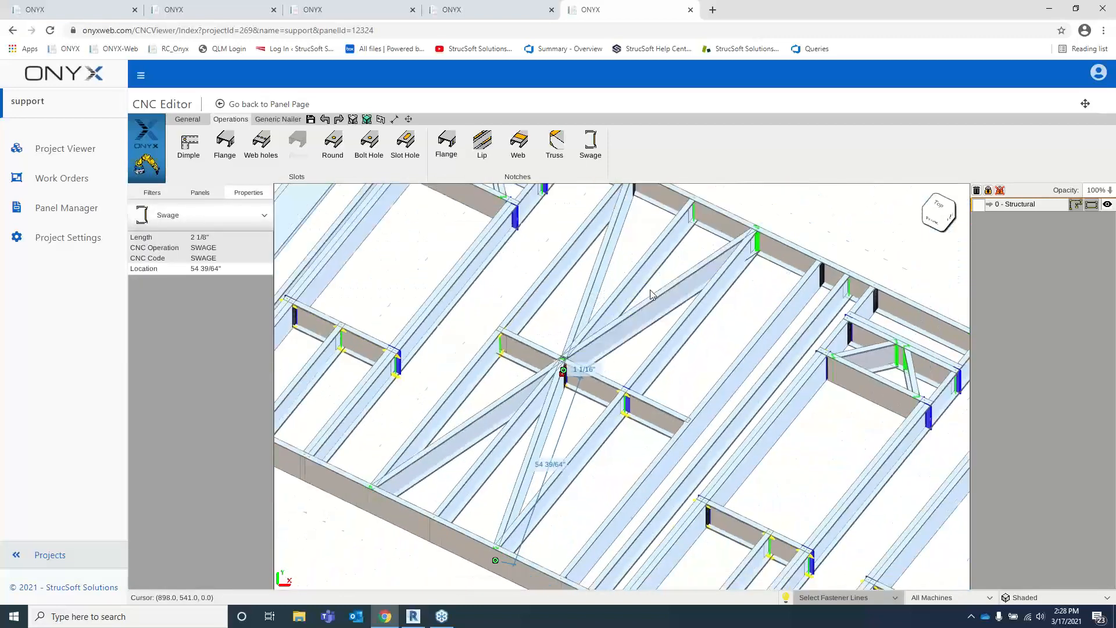
Step: Add a slot hole to the panel's top track and place it at location 54 3/8"
scroll(649, 290, down, 2)
middle_drag(647, 313, 648, 355)
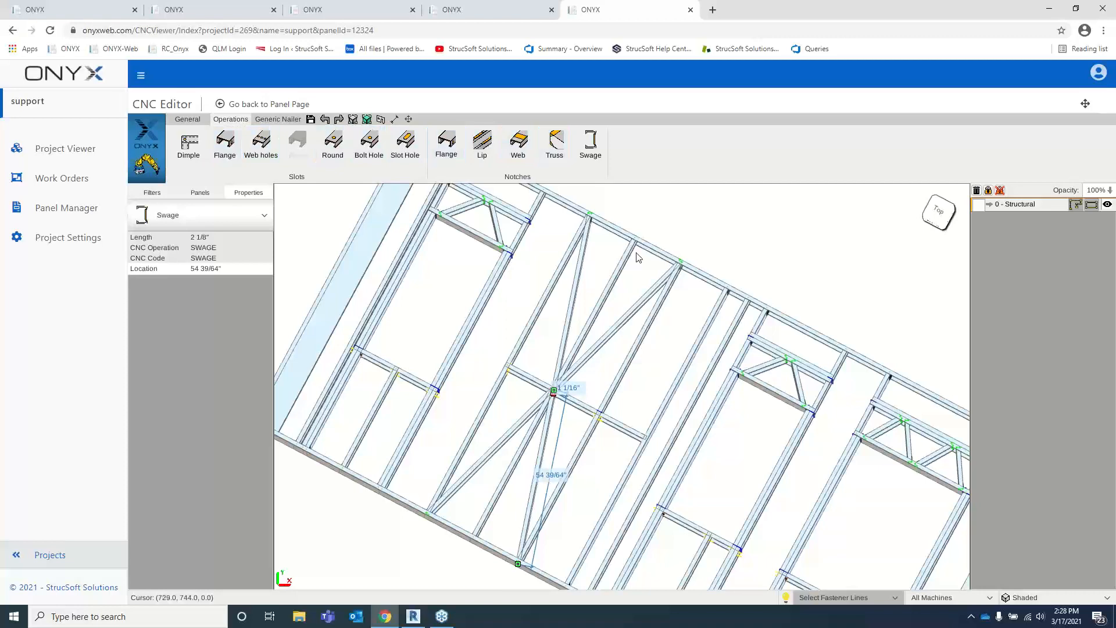
click(941, 213)
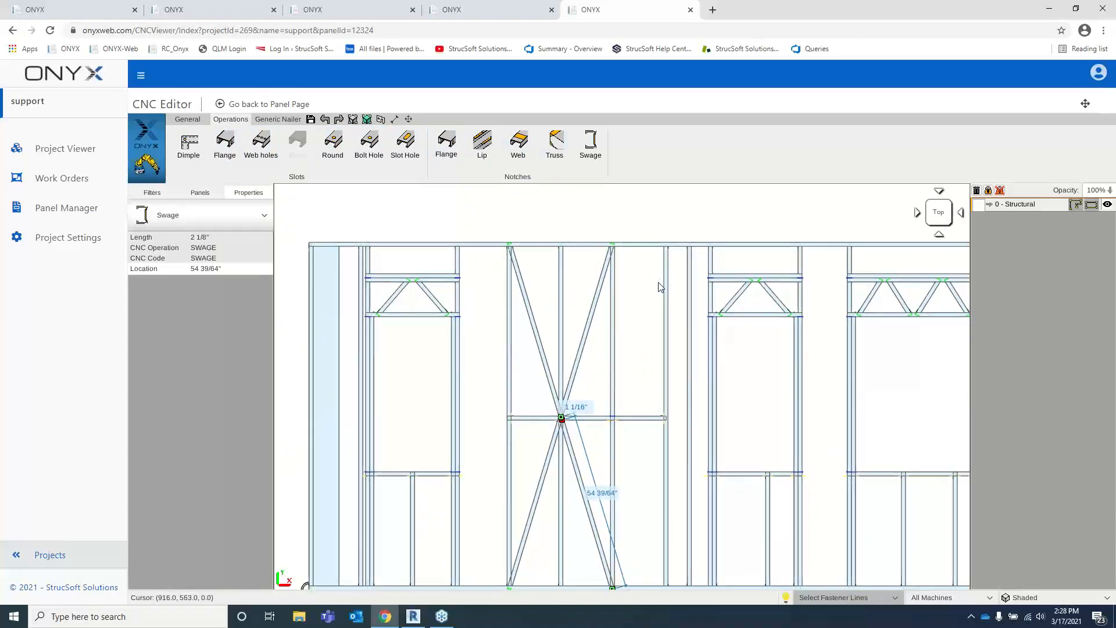
mouse_move(660, 287)
middle_down()
mouse_move(657, 303)
mouse_move(654, 268)
middle_up()
click(652, 244)
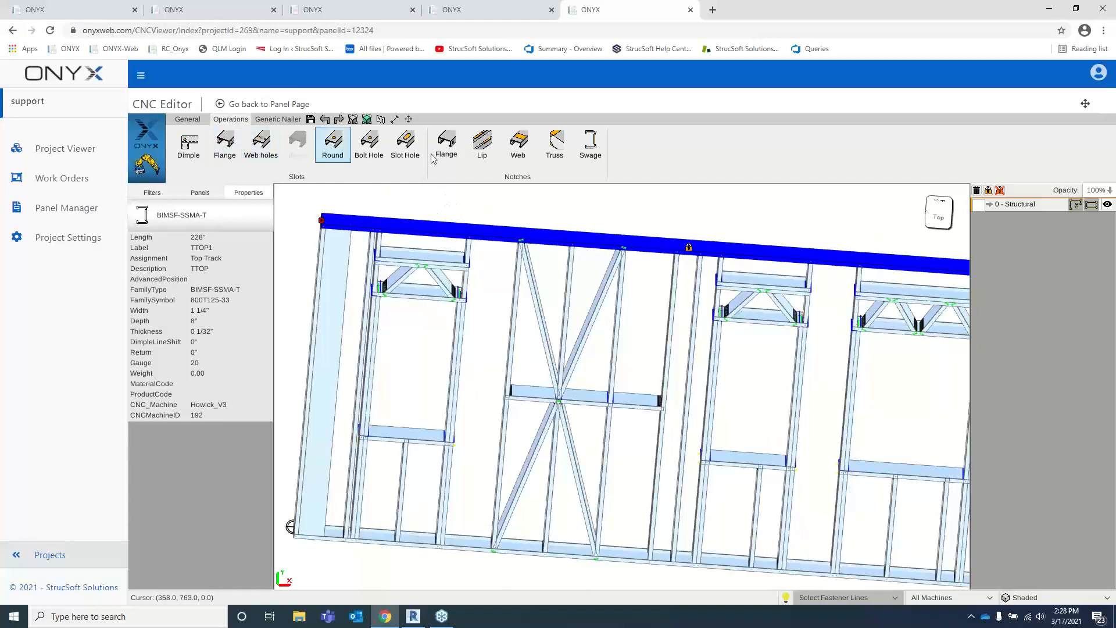
click(406, 148)
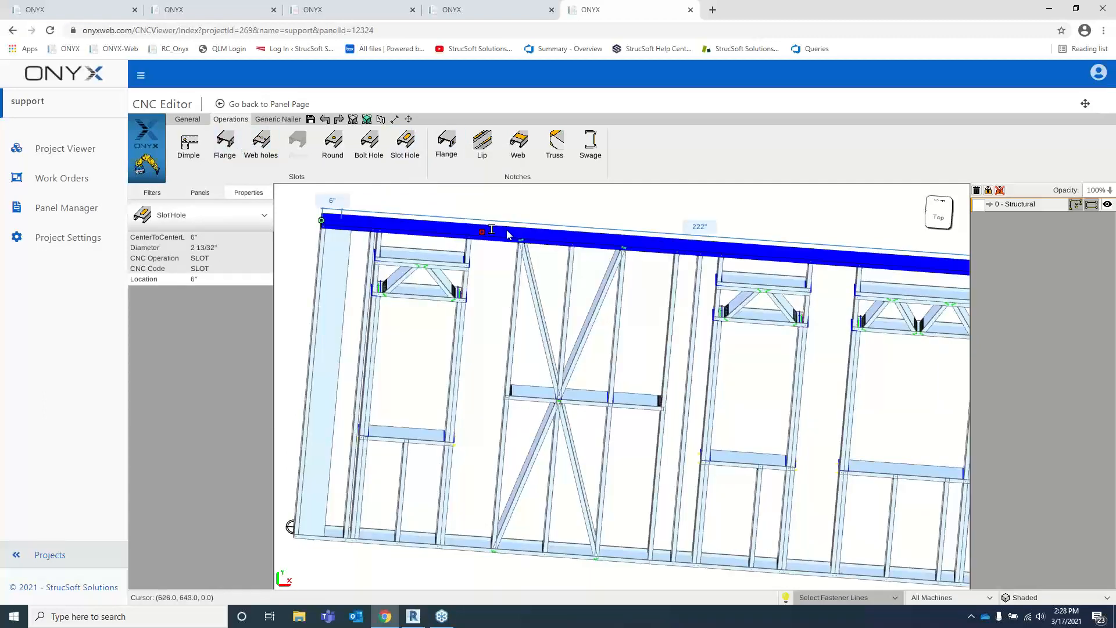
scroll(498, 234, up, 5)
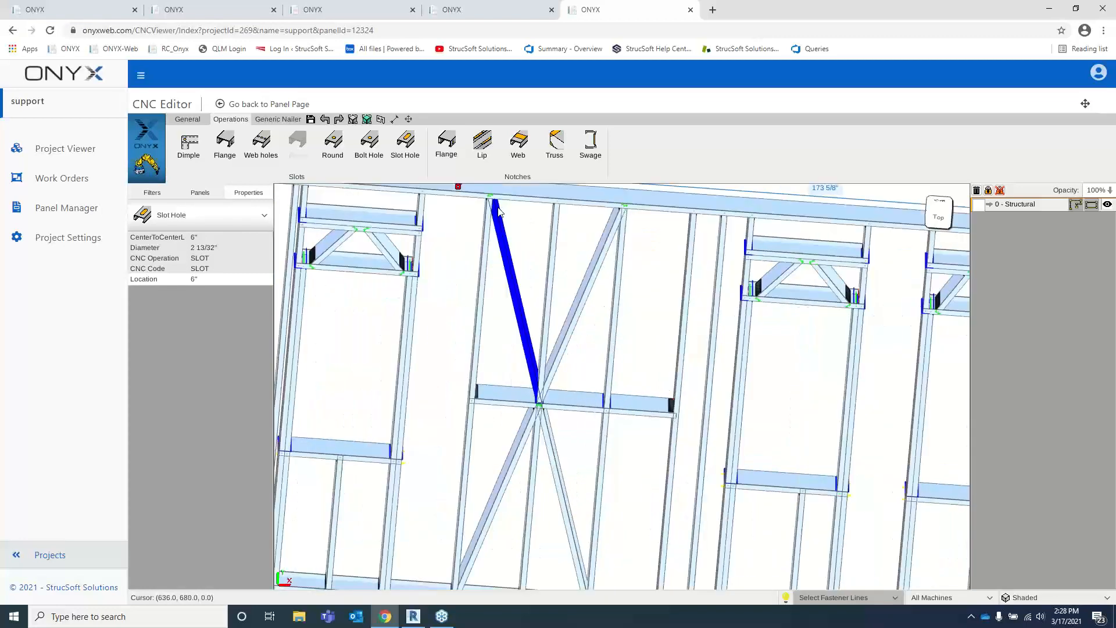
click(494, 262)
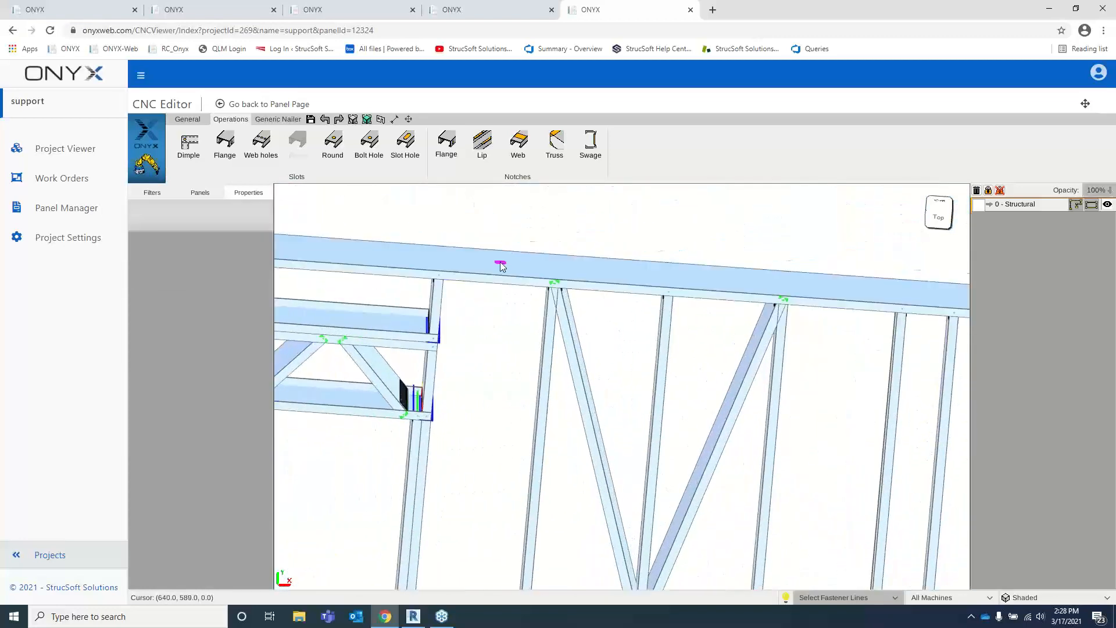
click(501, 266)
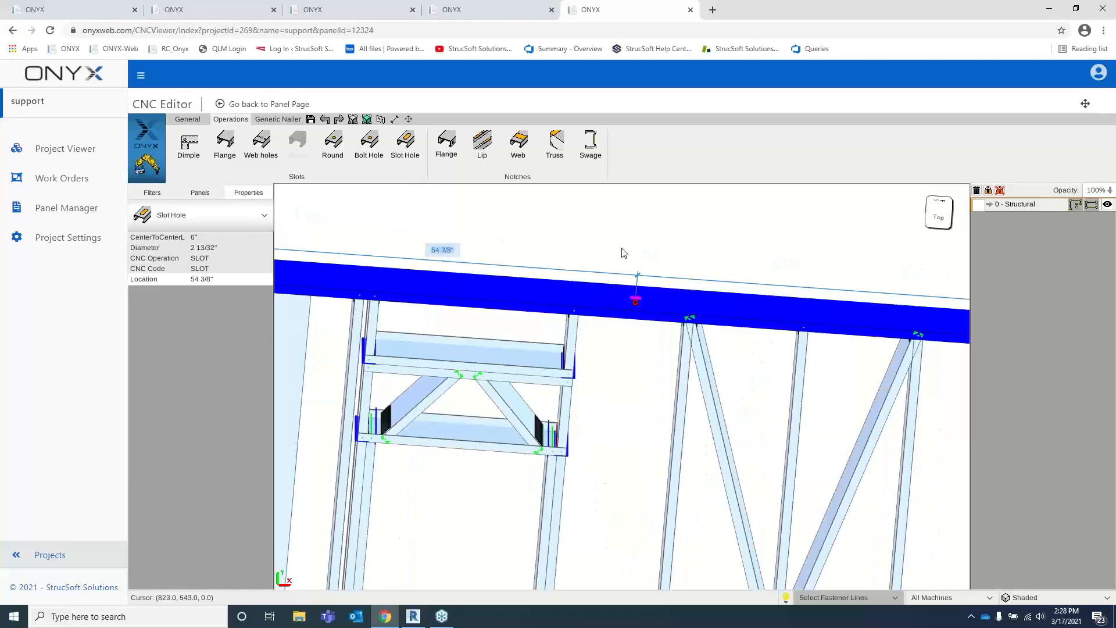
click(632, 221)
scroll(637, 246, down, 8)
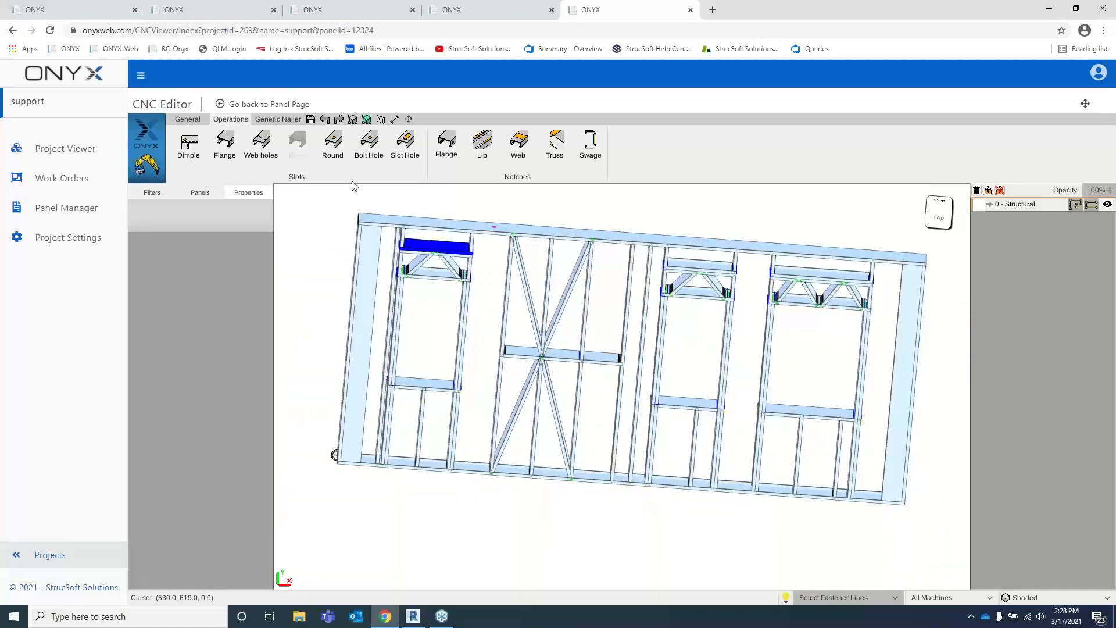
Step: Open the Code Viewer, widen it, and look up the CNC code line of the horizontal stud above the middle window opening
click(196, 120)
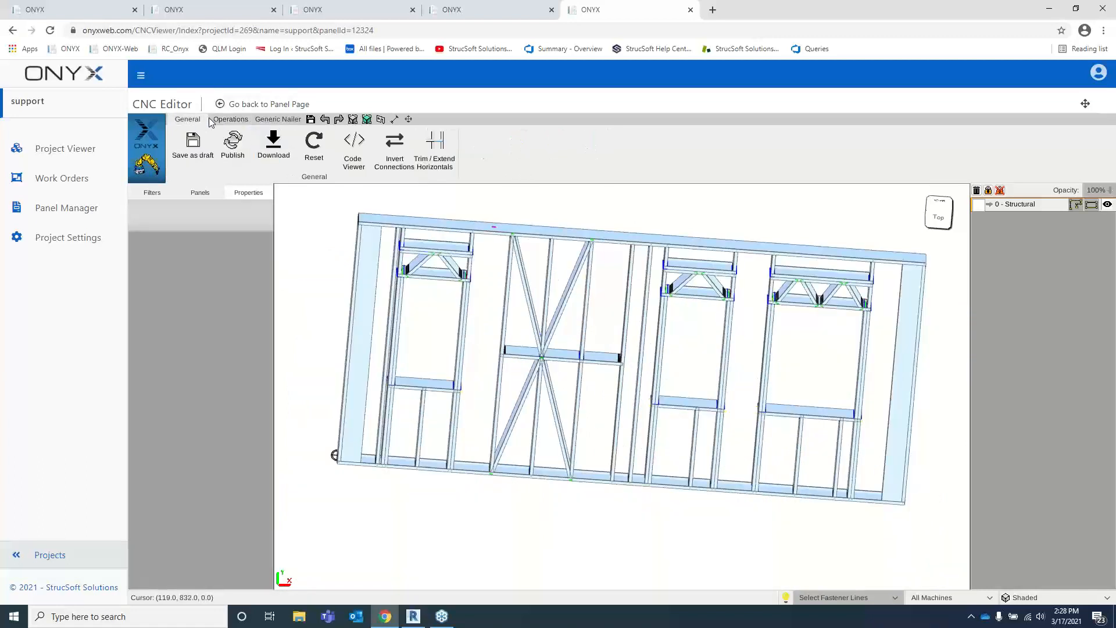
click(354, 143)
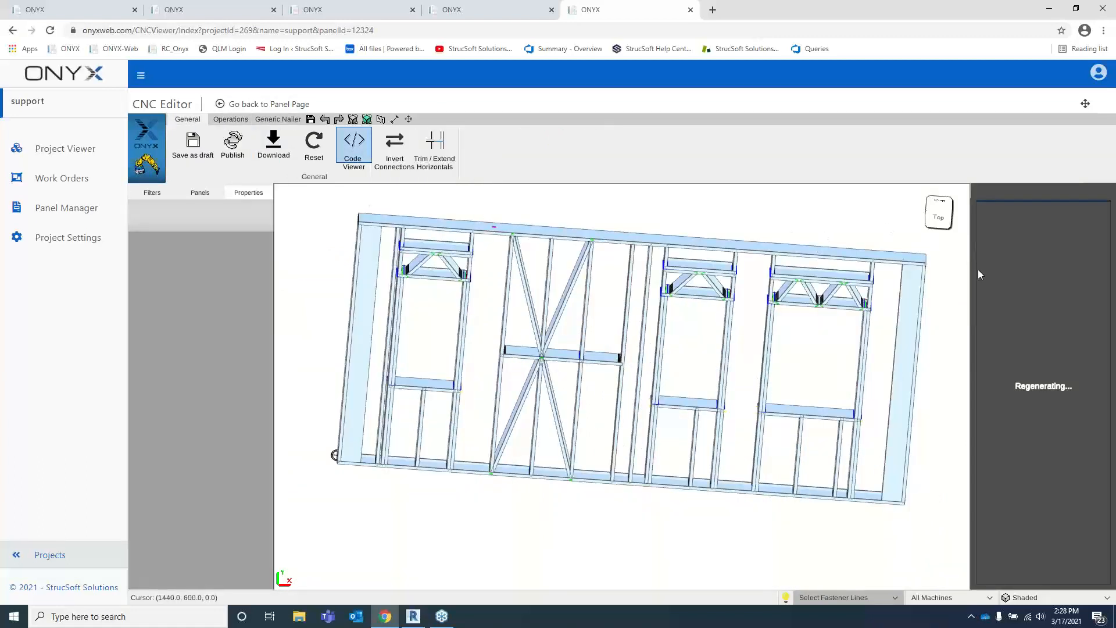
drag(974, 276, 745, 276)
scroll(527, 295, down, 2)
middle_drag(645, 334, 589, 332)
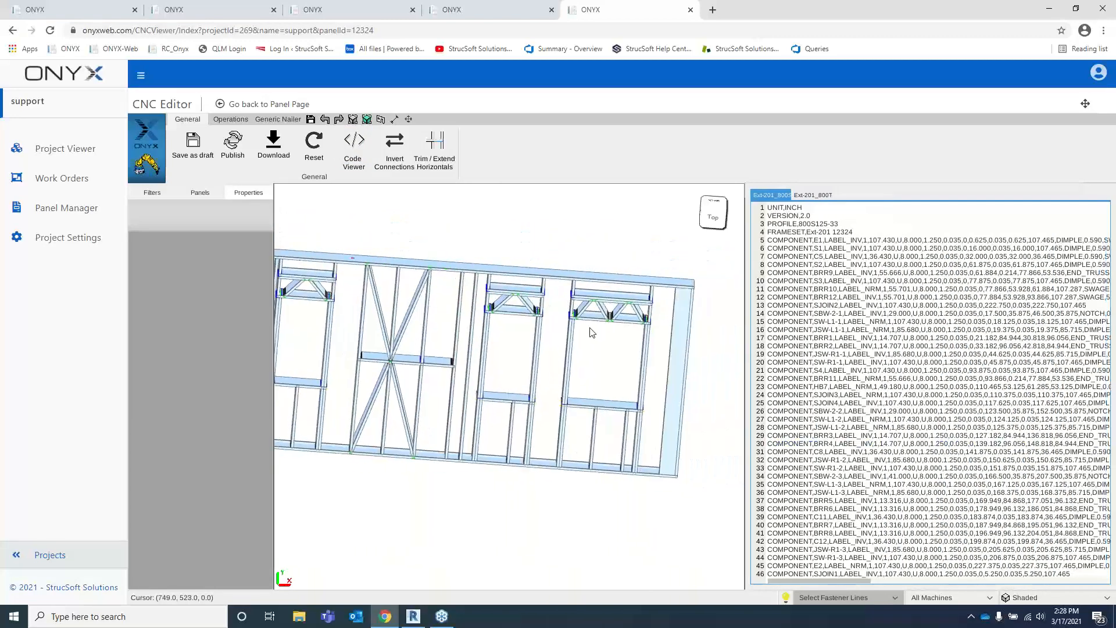
click(512, 289)
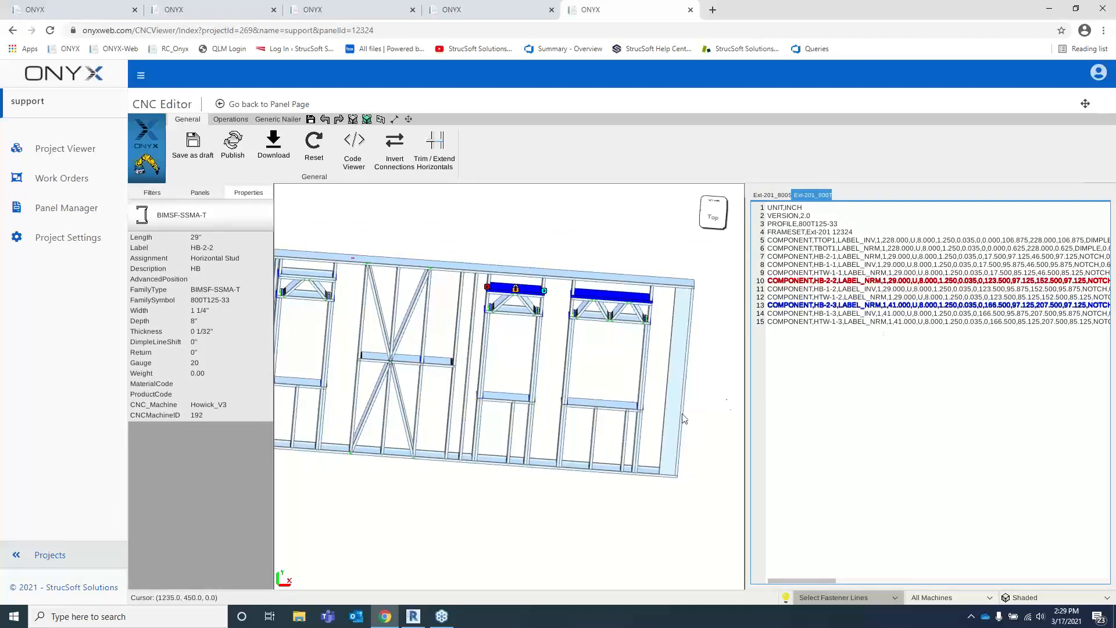
Step: Select the truss cut on the left diagonal above the middle window opening and examine its END_TRUSS entry in the CNC code
scroll(503, 320, up, 3)
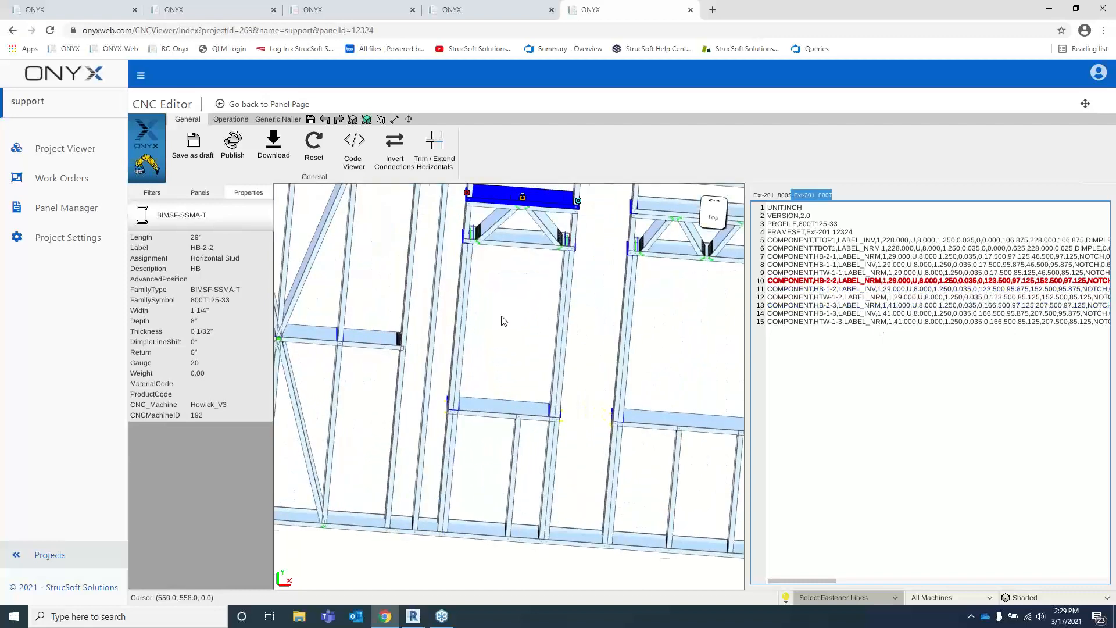
middle_drag(503, 320, 557, 392)
click(592, 334)
scroll(556, 387, up, 4)
scroll(625, 411, up, 1)
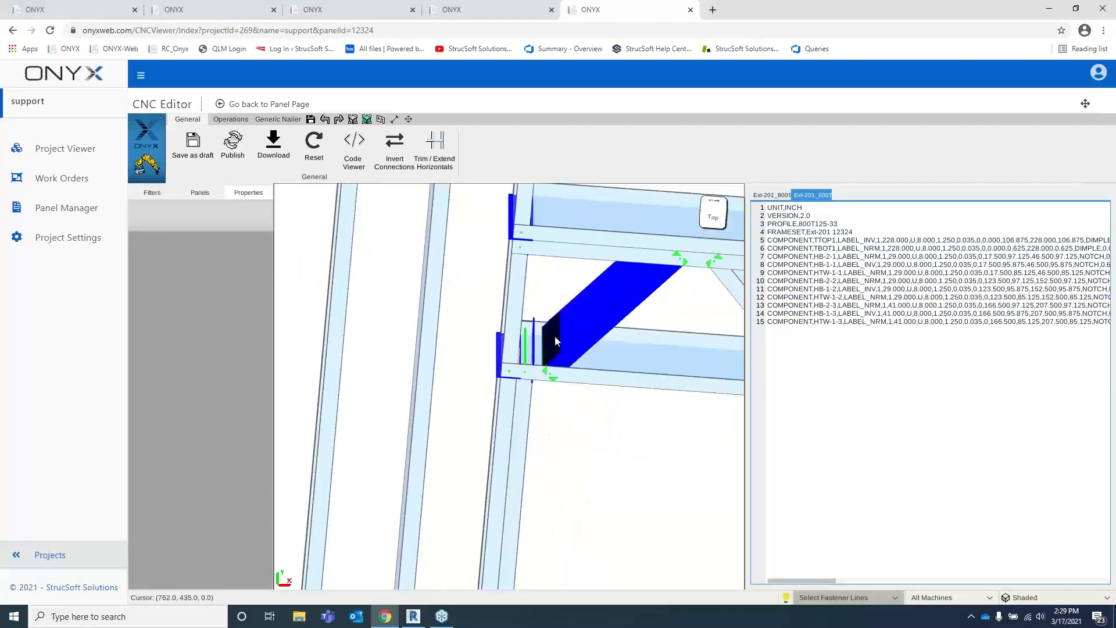
scroll(553, 336, up, 1)
click(572, 363)
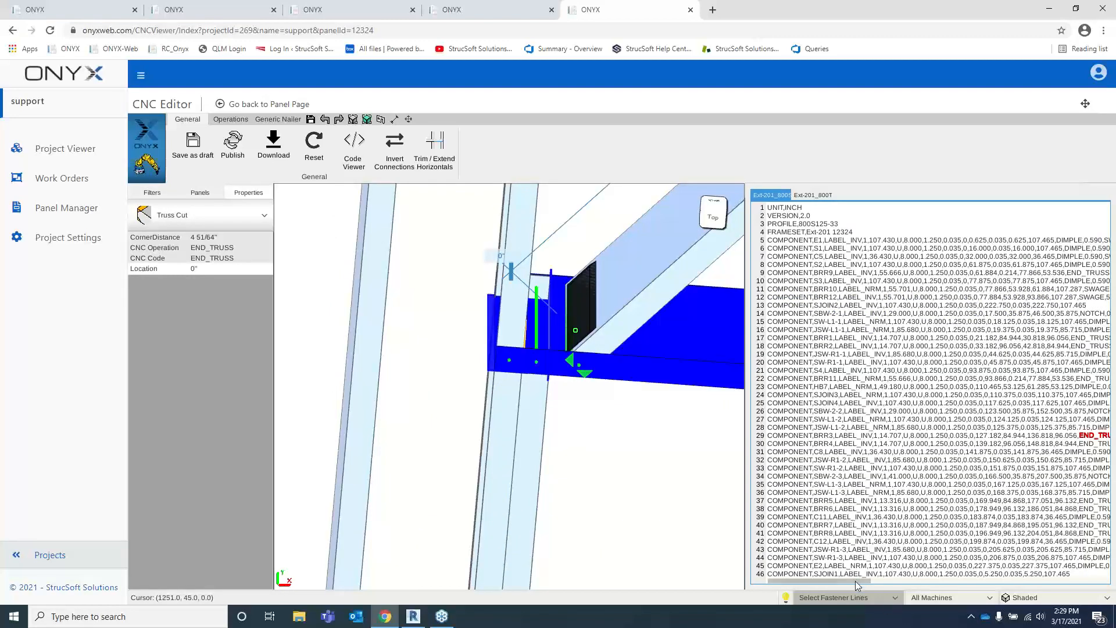
drag(857, 581, 921, 581)
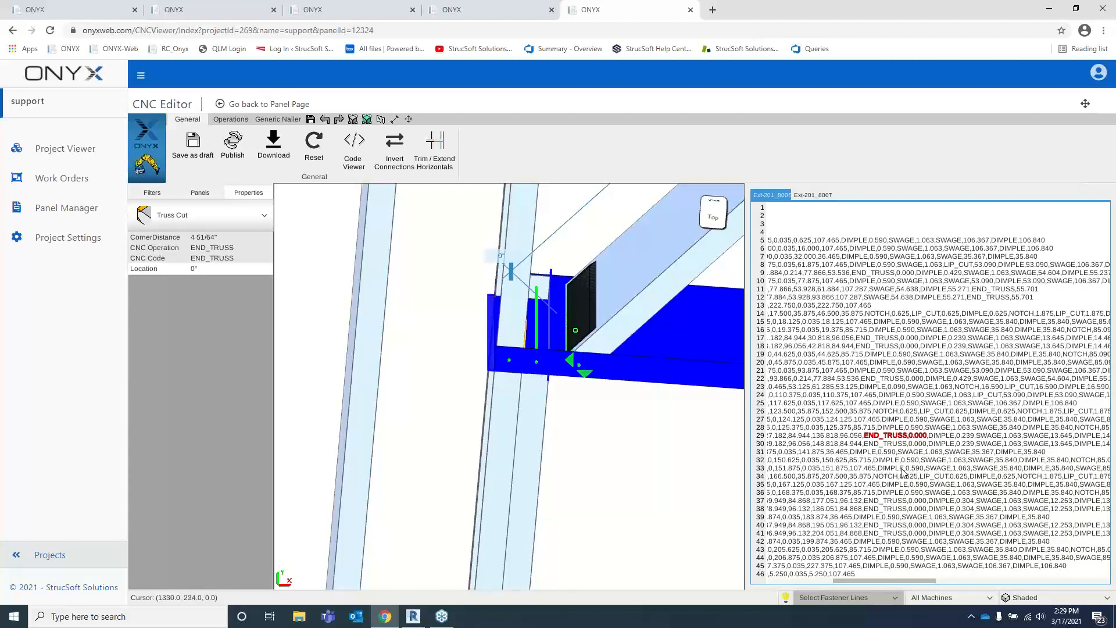
Step: Close the Code Viewer and bring the whole wall panel back into view
click(352, 145)
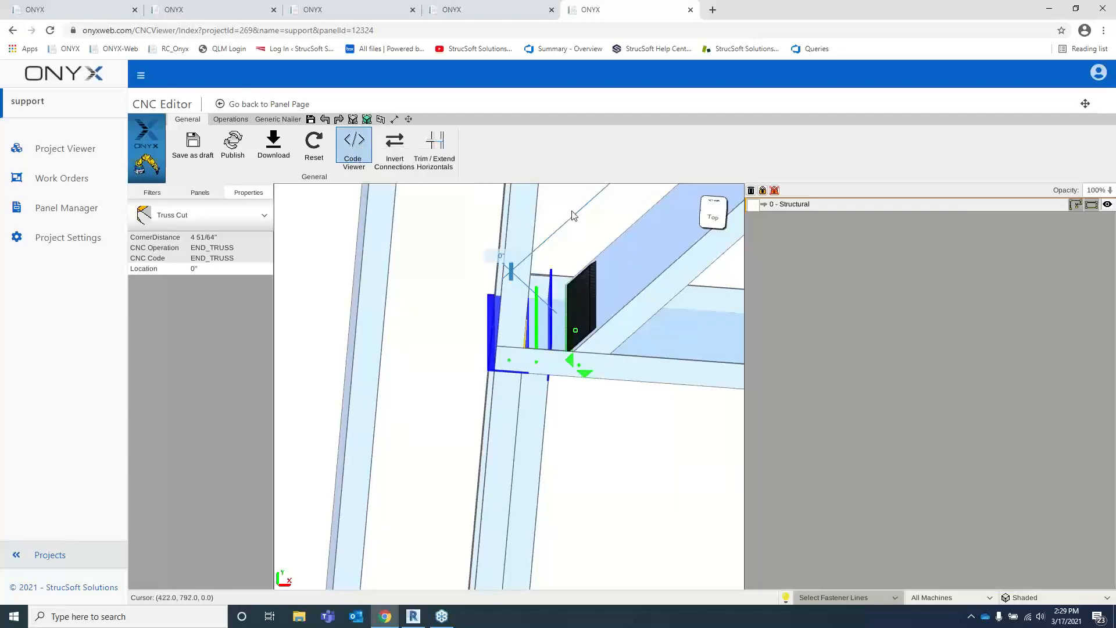
scroll(689, 271, down, 6)
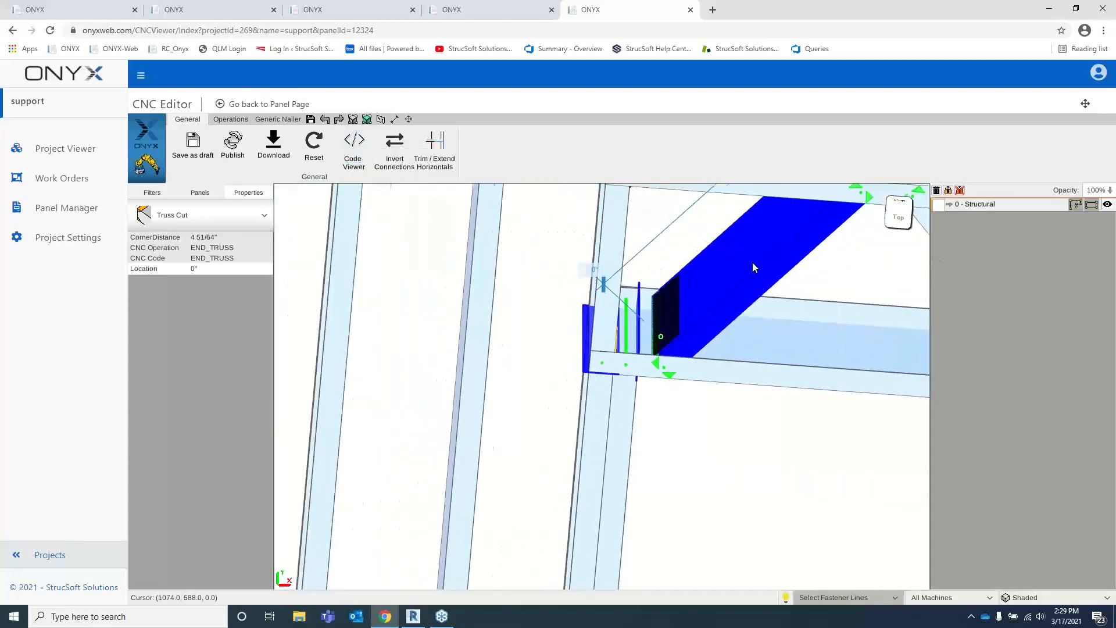
scroll(689, 271, down, 2)
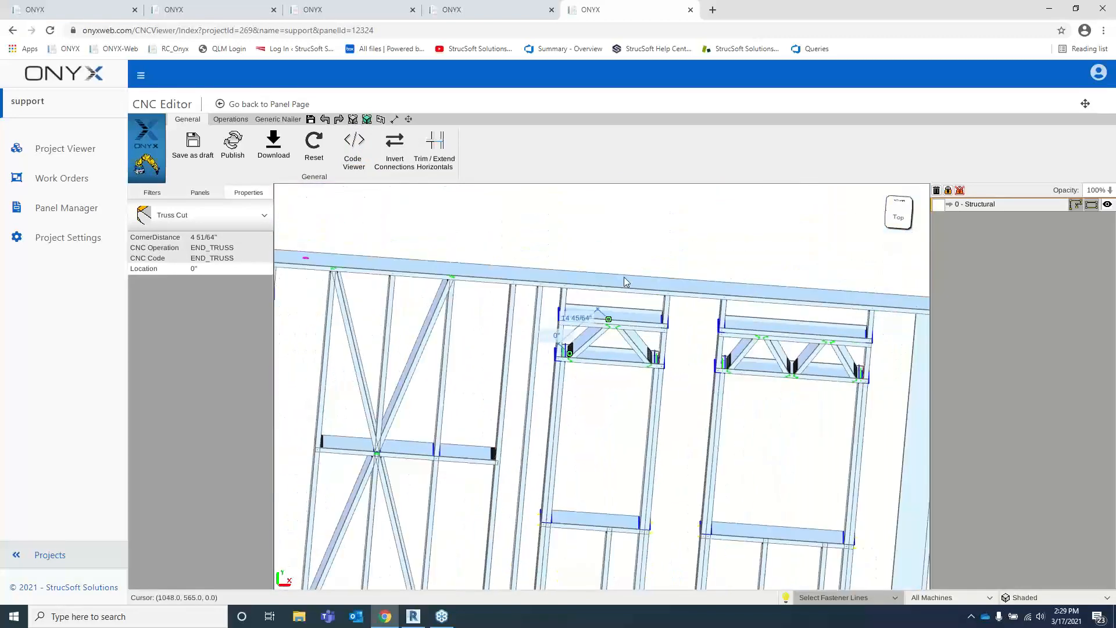
scroll(668, 267, down, 3)
middle_drag(614, 292, 625, 288)
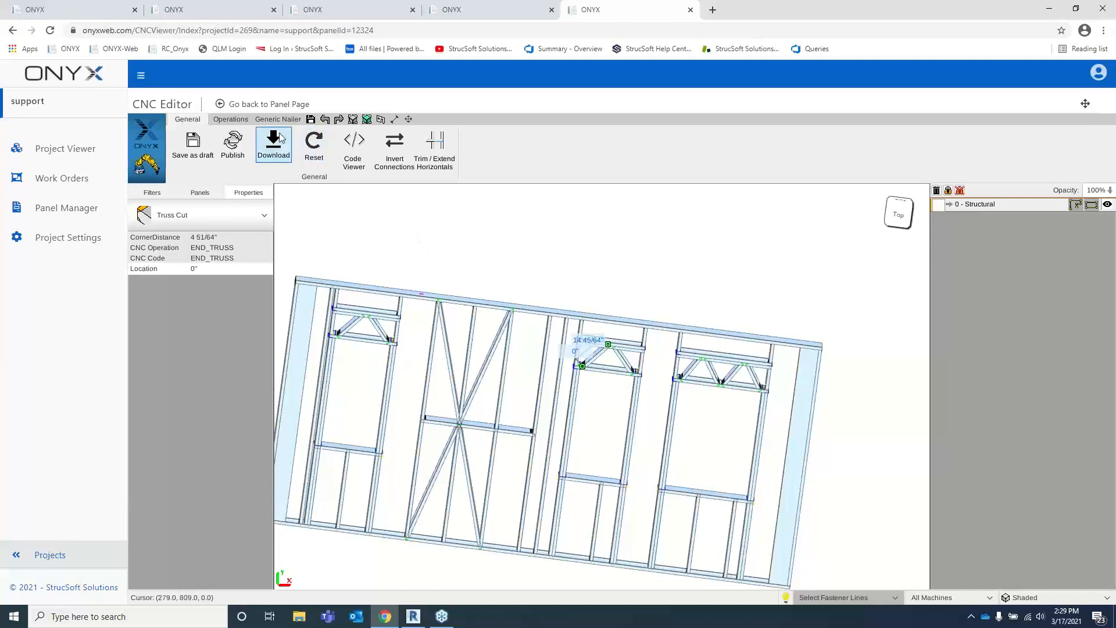
Step: Check the support project's panel list, compare the wall panel in the CNC Editor with the Revit building model, and switch to Revit
click(459, 13)
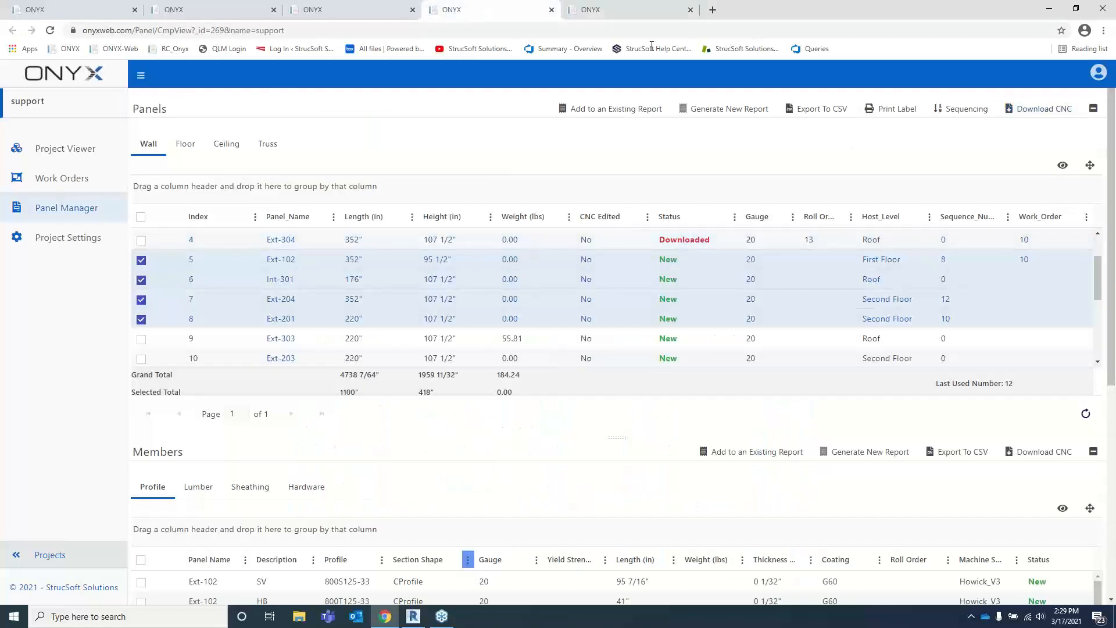
click(631, 14)
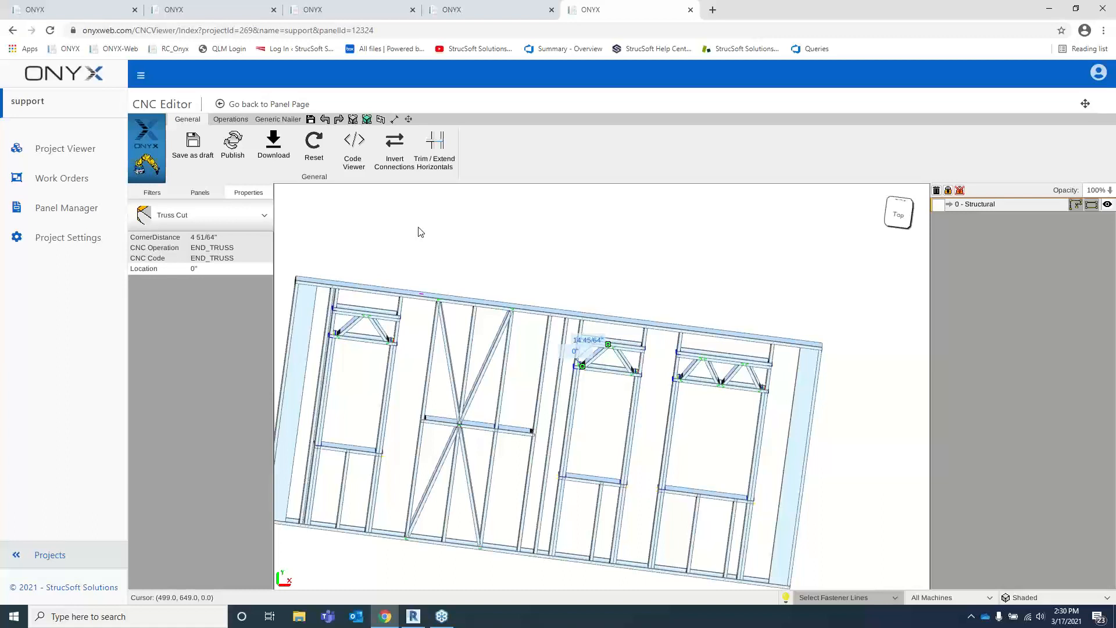
click(413, 616)
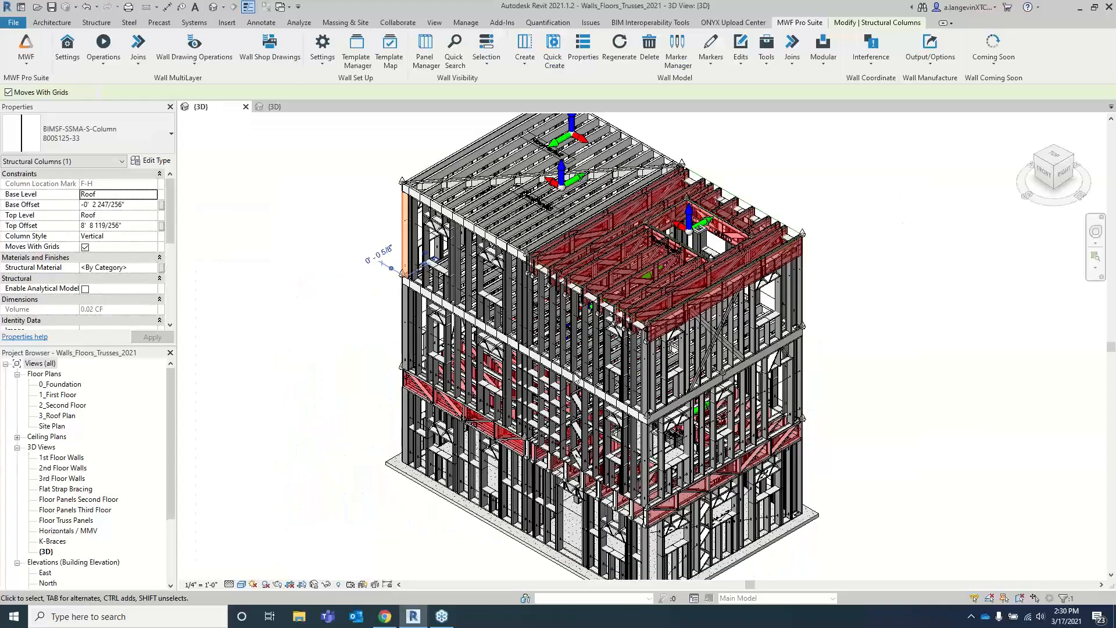
click(385, 616)
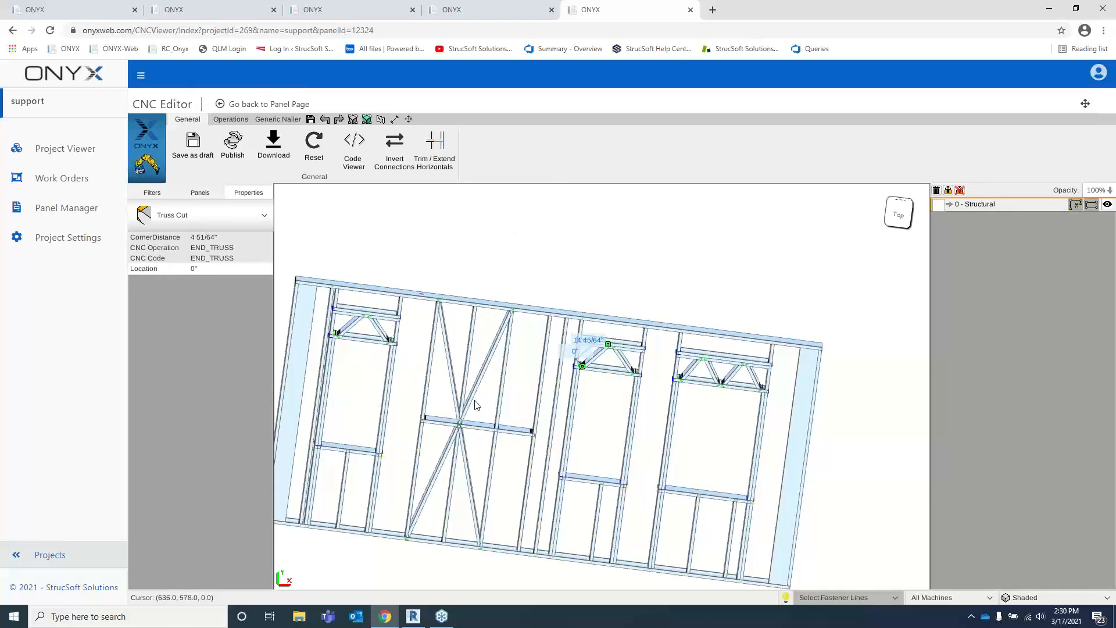
click(413, 616)
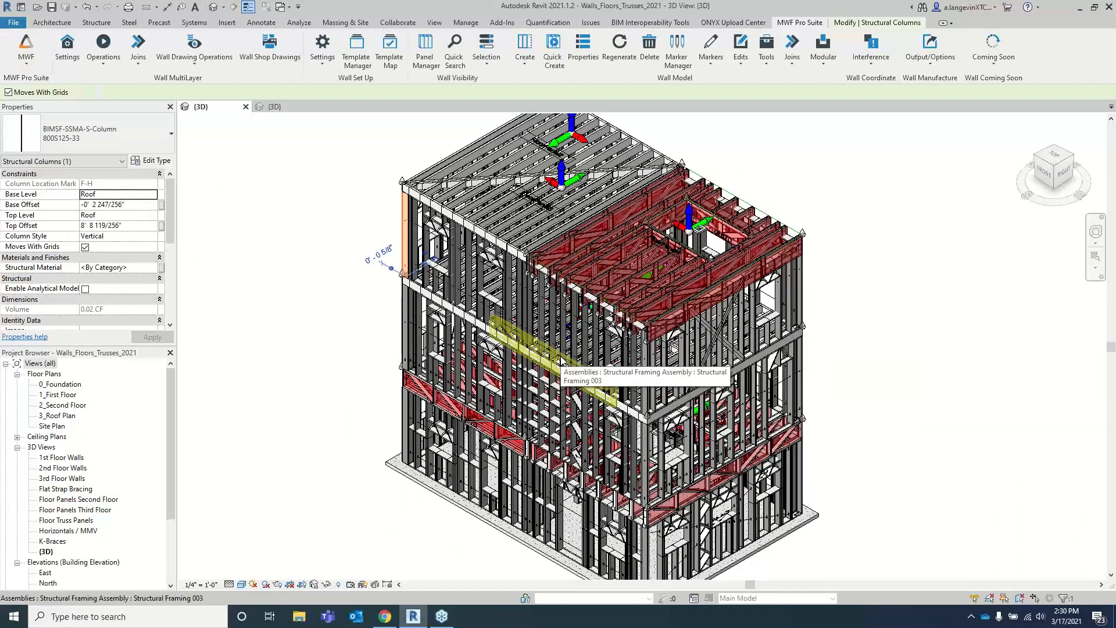
Step: Switch to ONYX in the browser, review the CNC Editor's General, Operations and Generic Nailer tools, and close the editor
click(385, 616)
scroll(523, 279, down, 3)
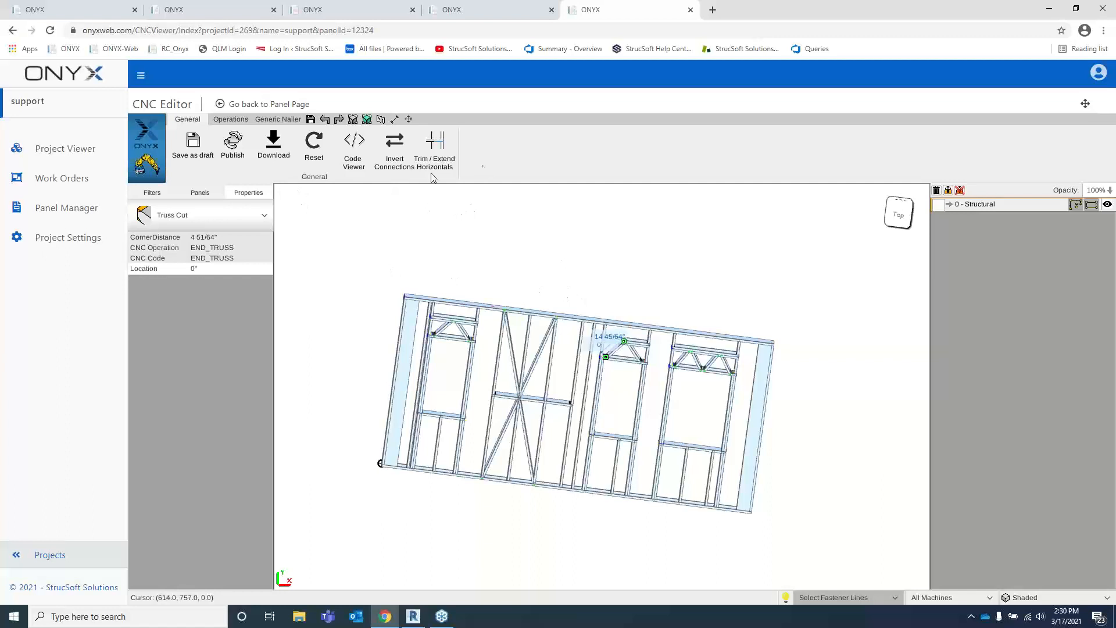
click(230, 119)
click(278, 120)
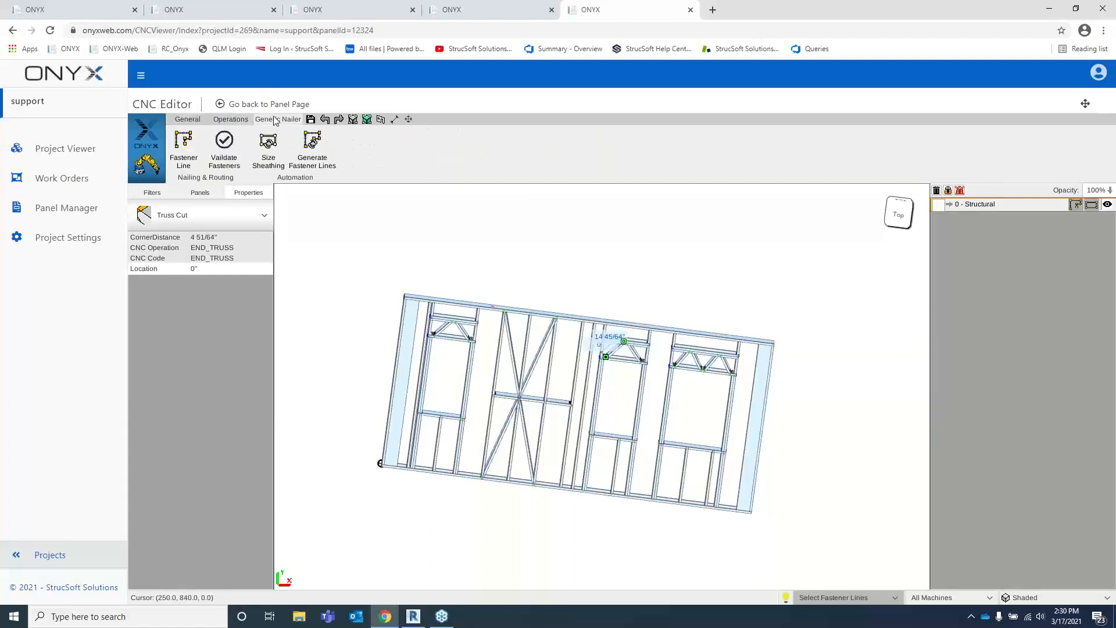
click(195, 121)
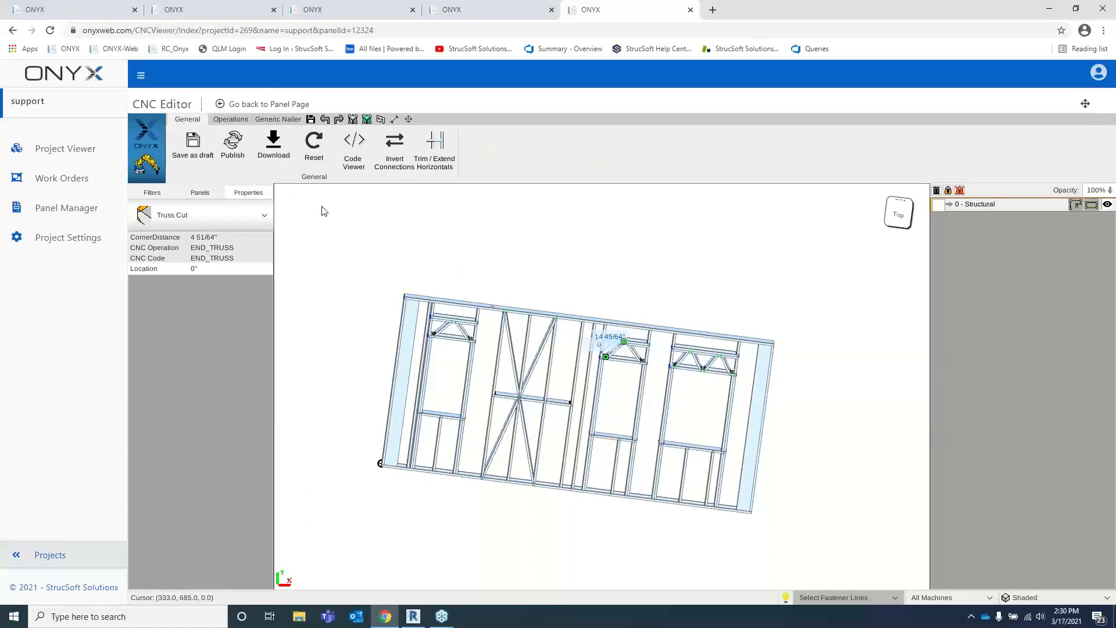
click(690, 10)
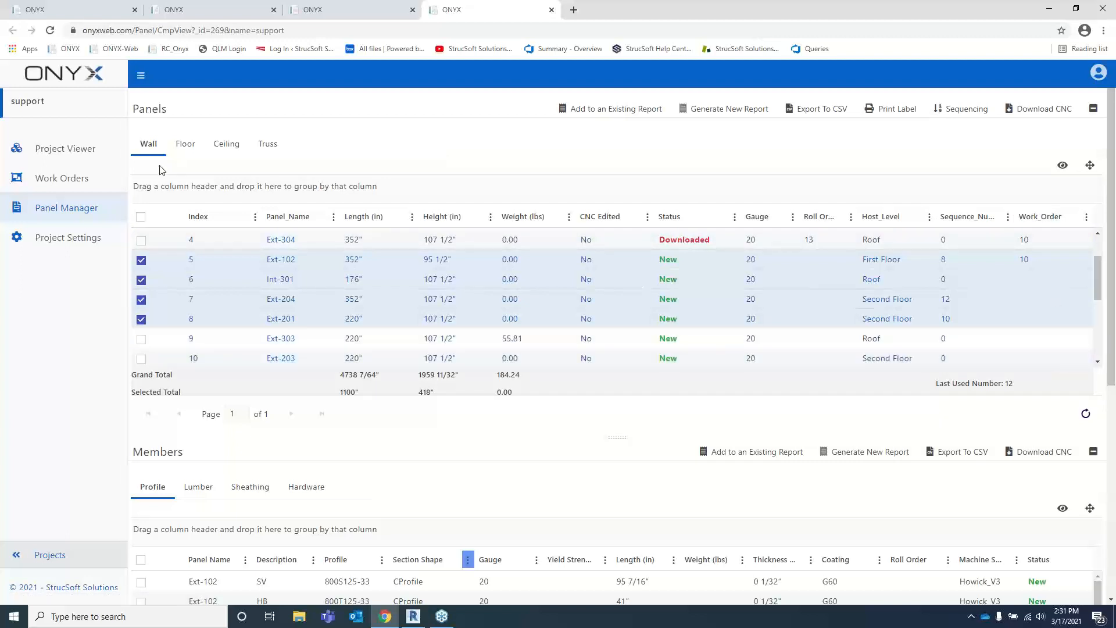
Step: Open the wo-test work order of the support project and select the available wall panels Int-301, Ext-204 and Ext-201
click(75, 179)
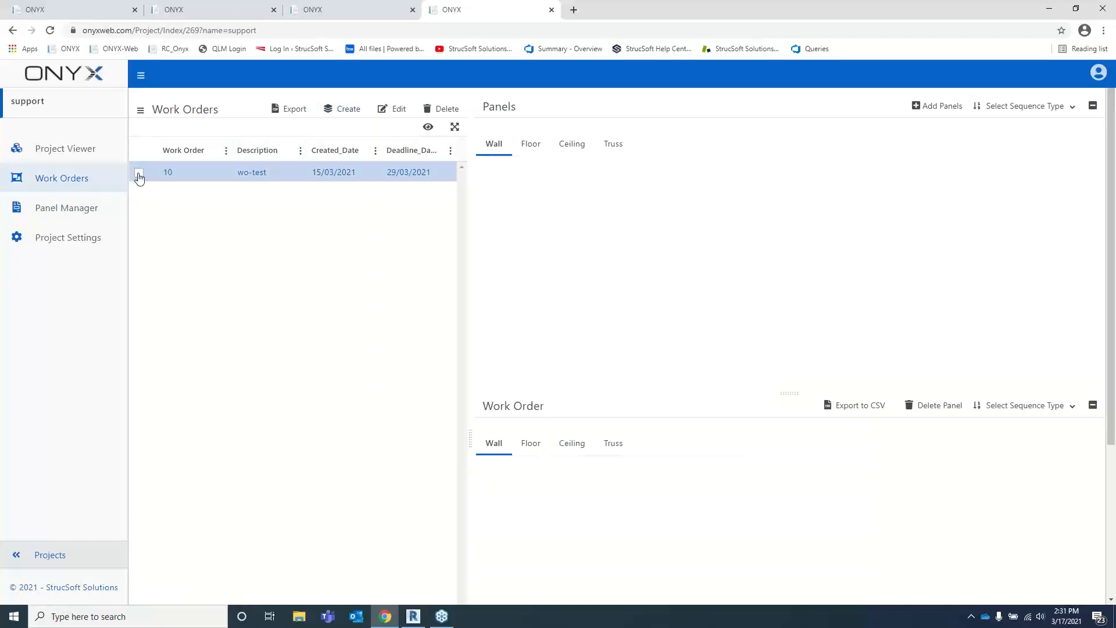
click(139, 173)
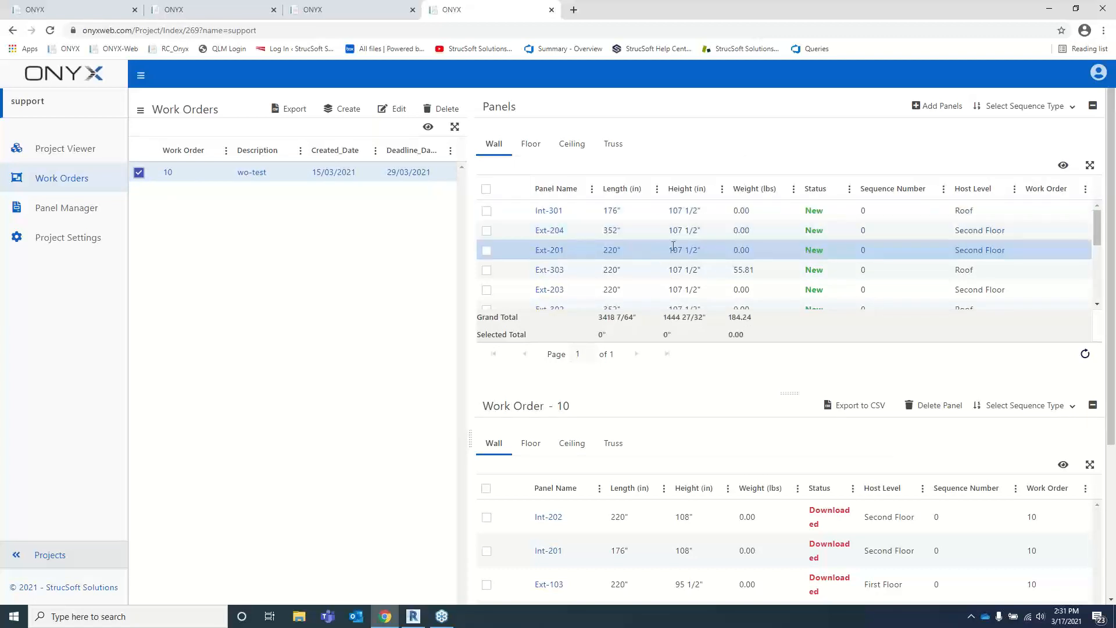
click(486, 210)
click(487, 230)
click(486, 250)
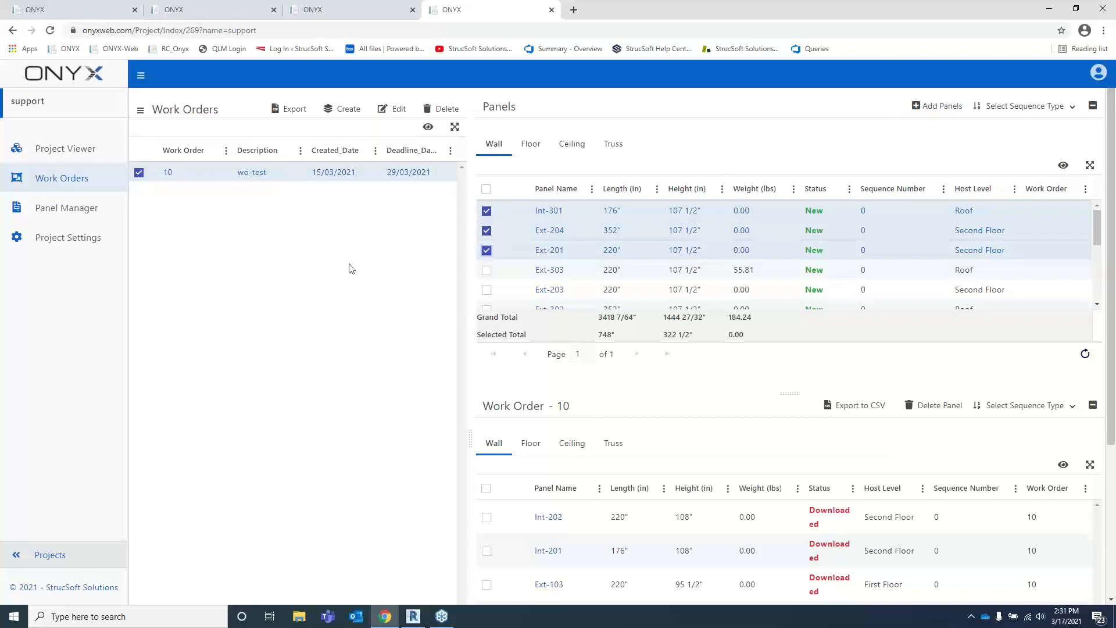
Step: Revisit the support project's Panel Manager, close it, and view the Howick roll former entries in the CNC machine settings
click(88, 211)
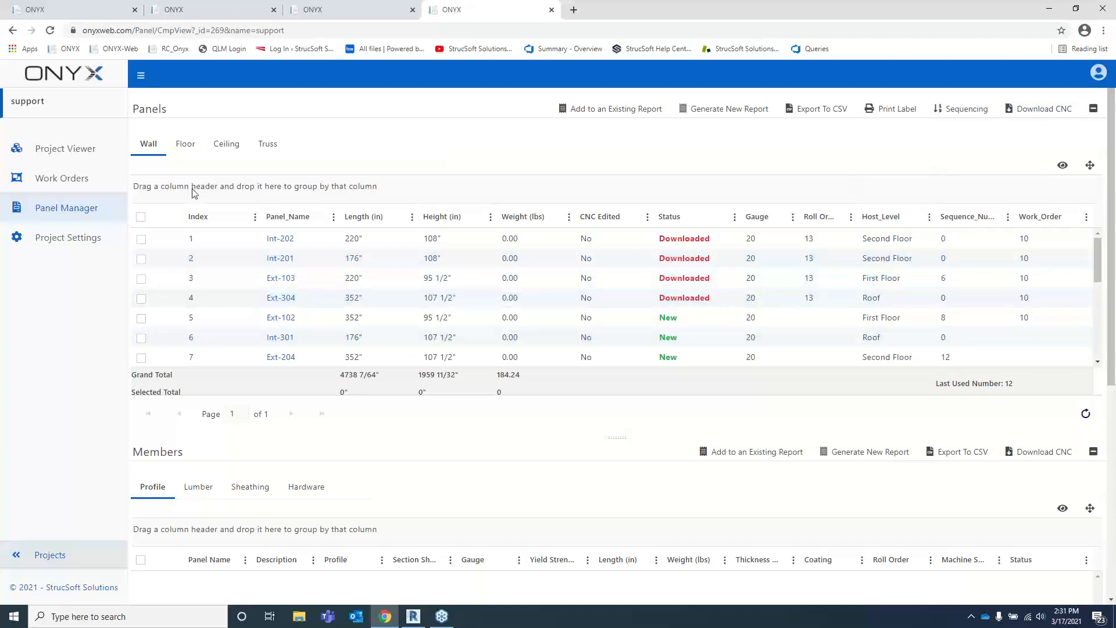
click(550, 9)
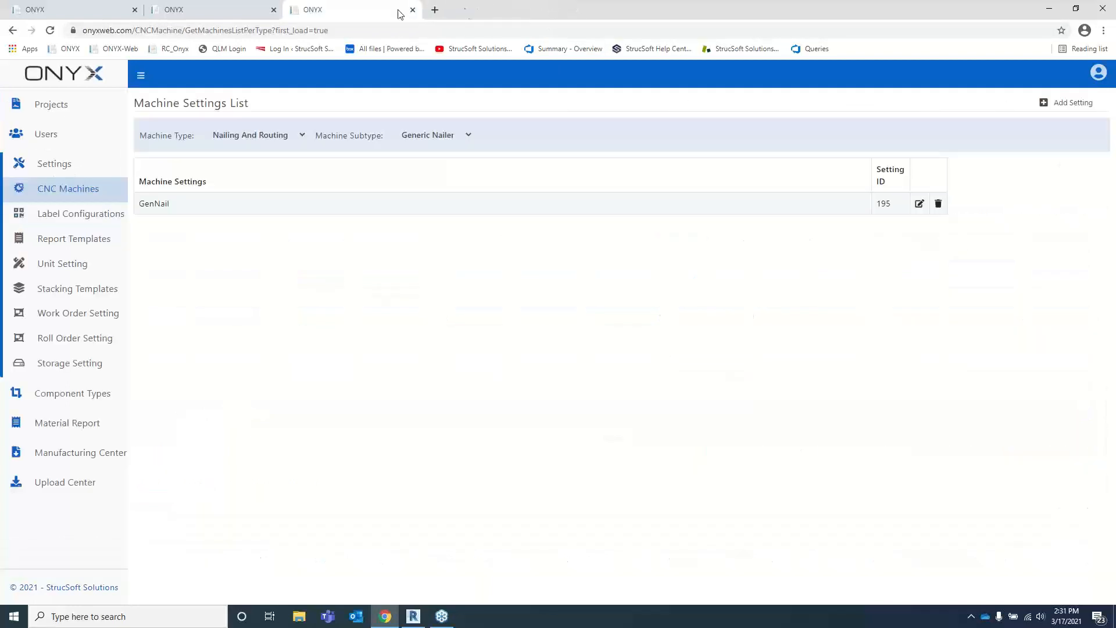
click(66, 190)
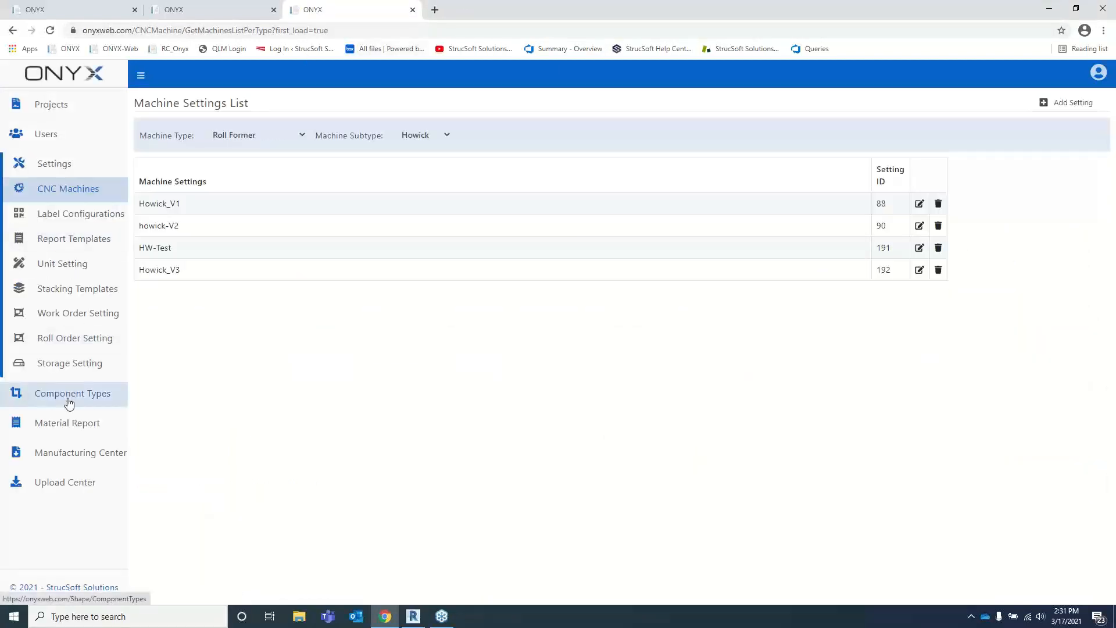
Step: Open the Manufacturing Center and locate the Webinar roll order of the support project, briefly selecting its row
click(69, 459)
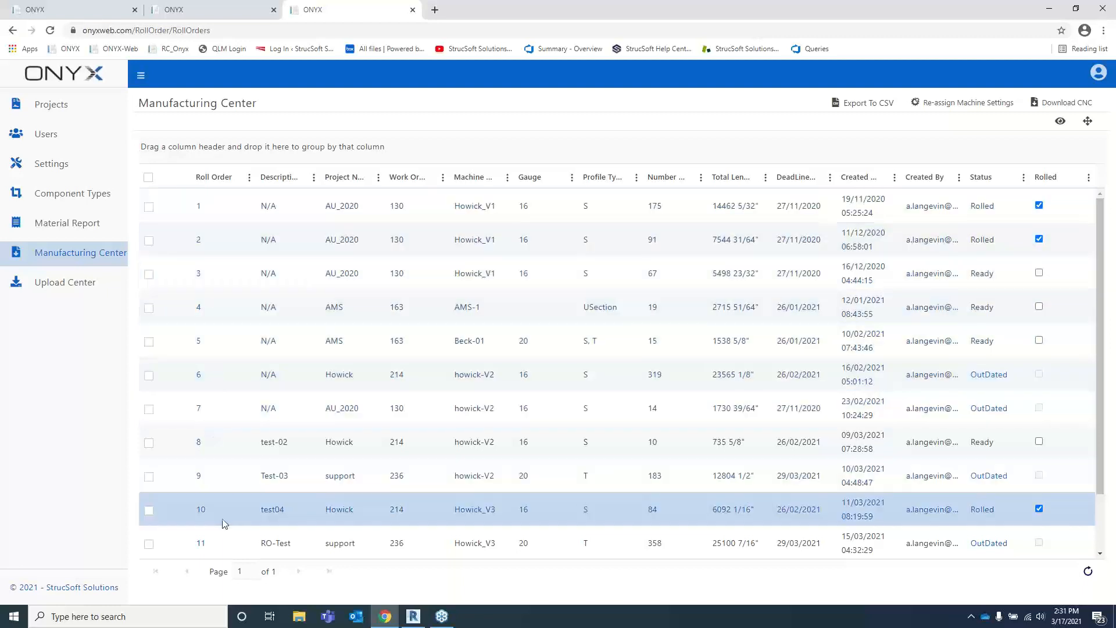
scroll(297, 418, down, 2)
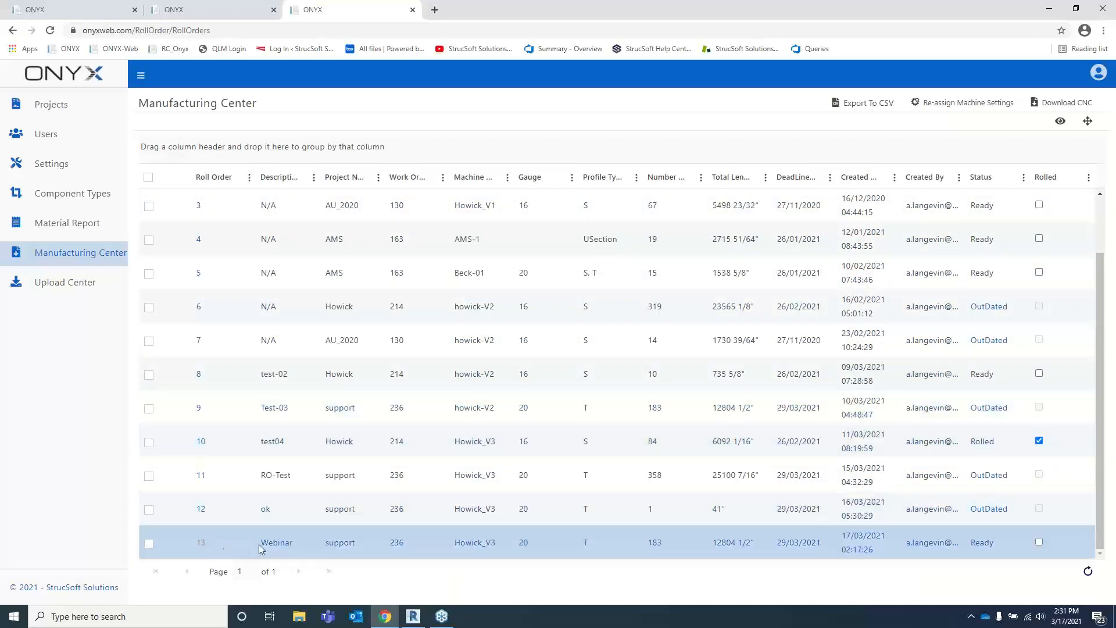
drag(261, 549, 308, 539)
click(149, 544)
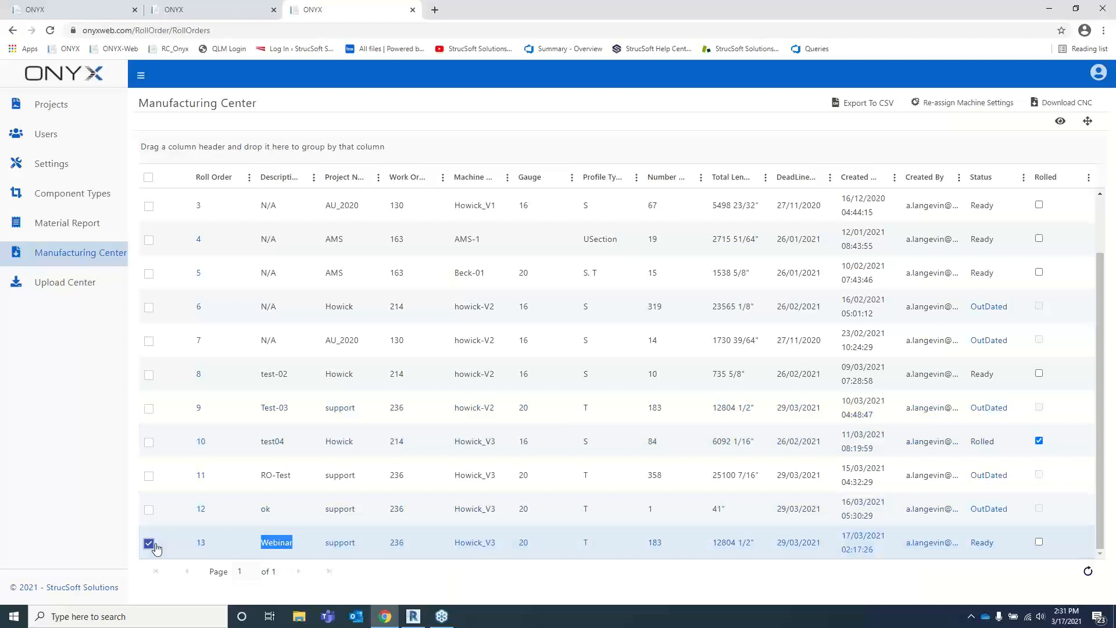
click(149, 543)
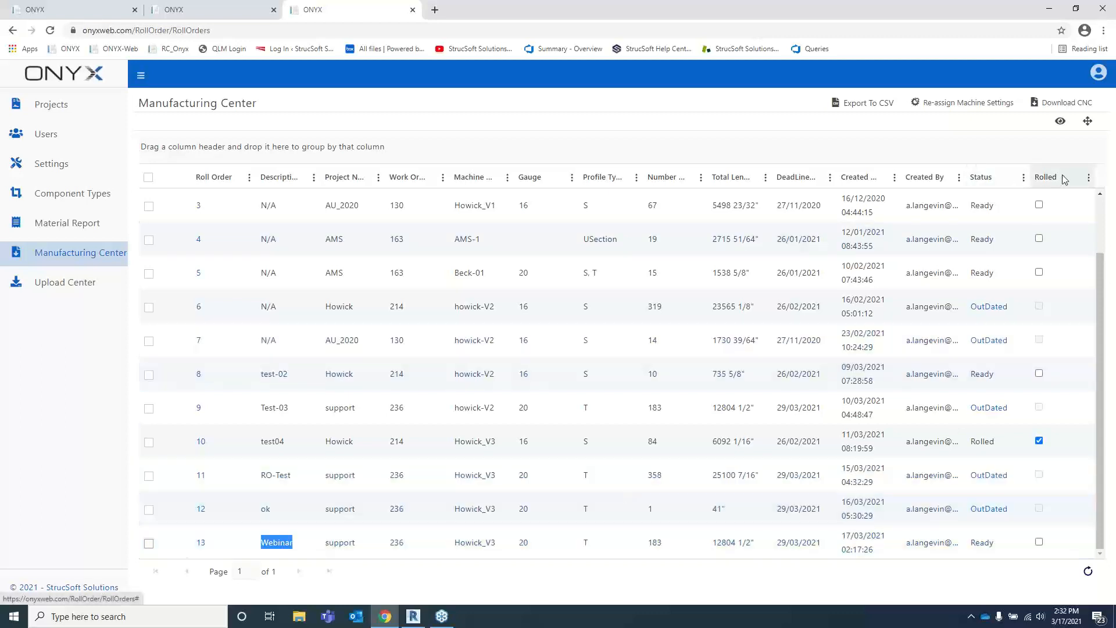
Step: Bring up the Rolled status update for the Webinar roll order, dismiss it, and briefly select that order again
click(1039, 542)
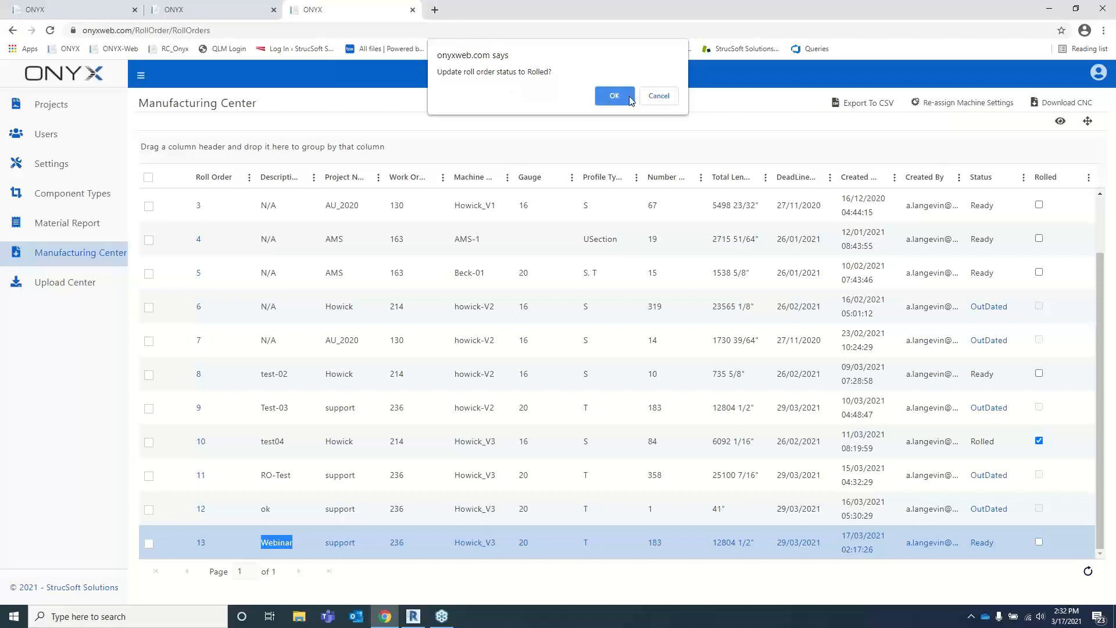
click(668, 98)
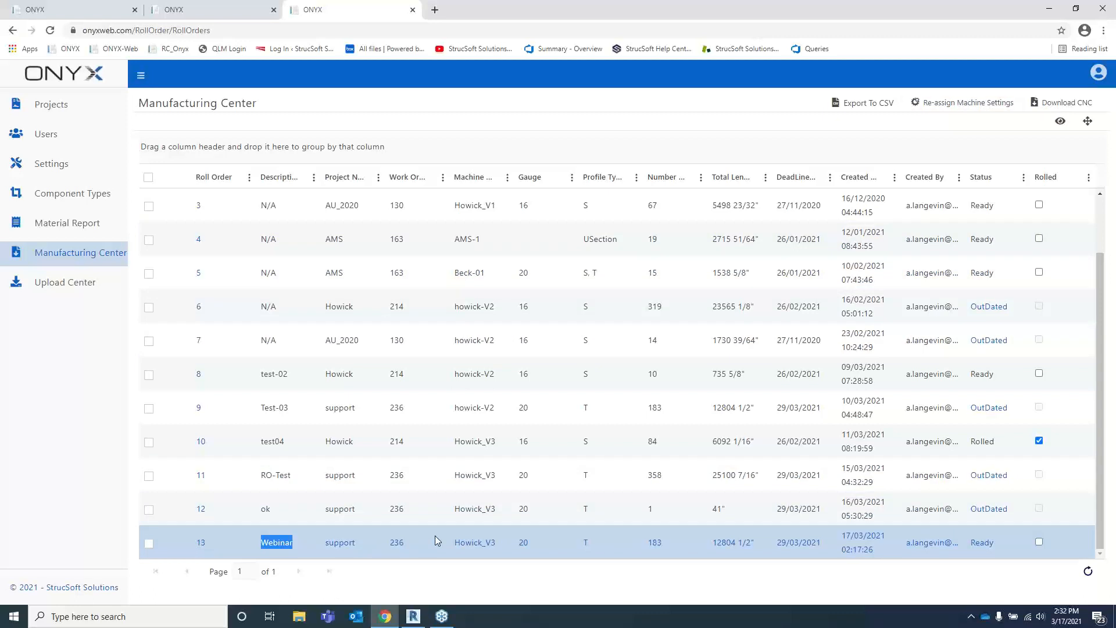
click(148, 543)
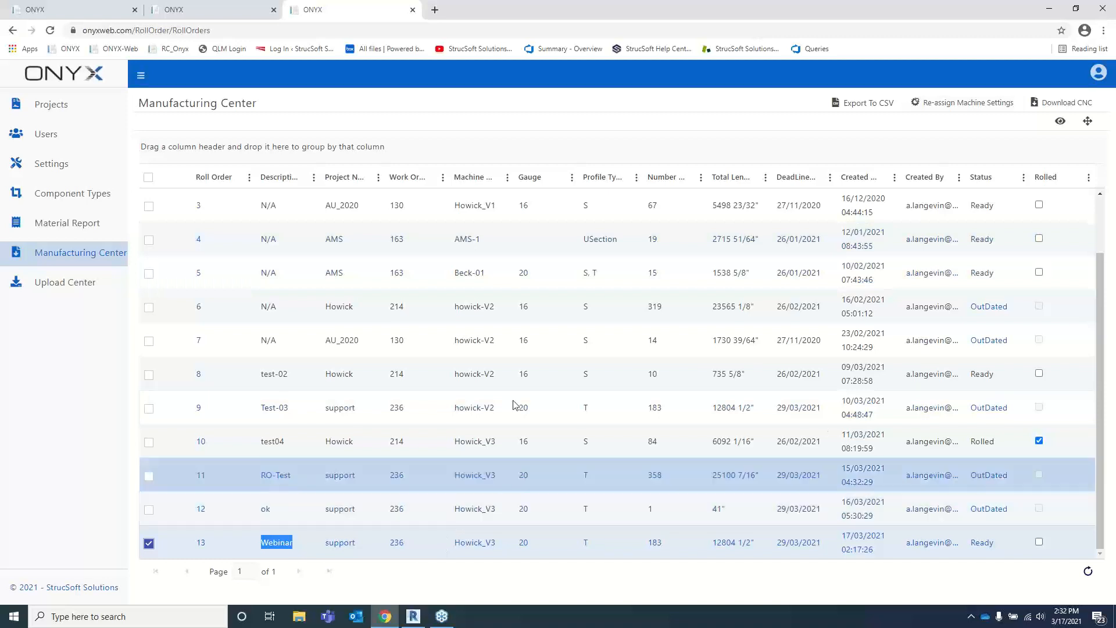
click(149, 543)
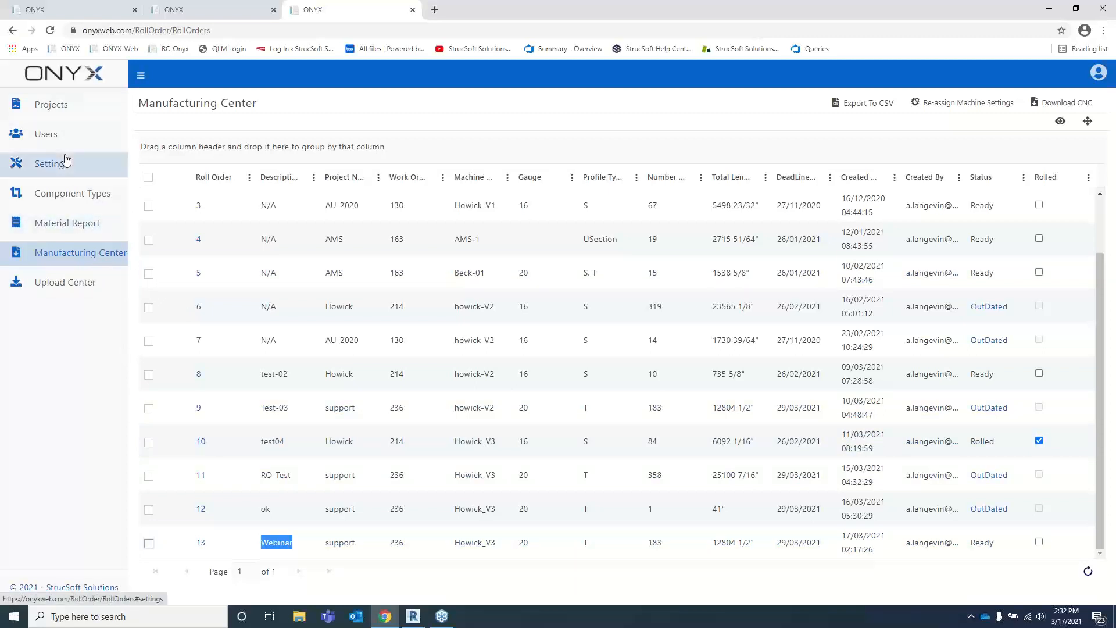
Step: Examine the release notes for Onyx Upload Center #117 for Revit 2021, then close that page
click(68, 283)
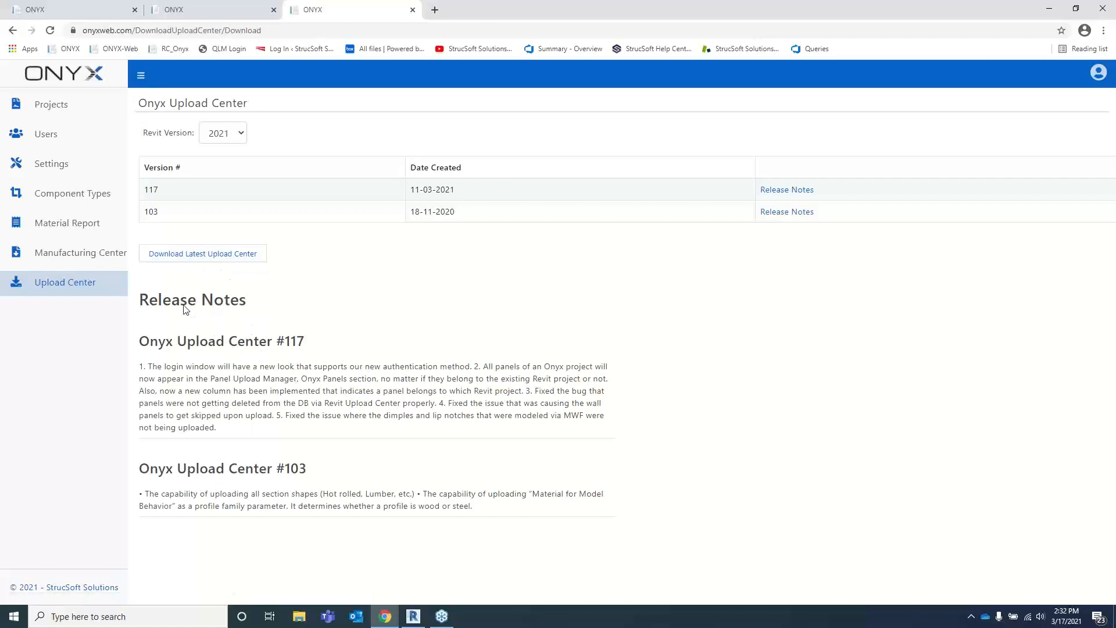
drag(278, 341, 311, 341)
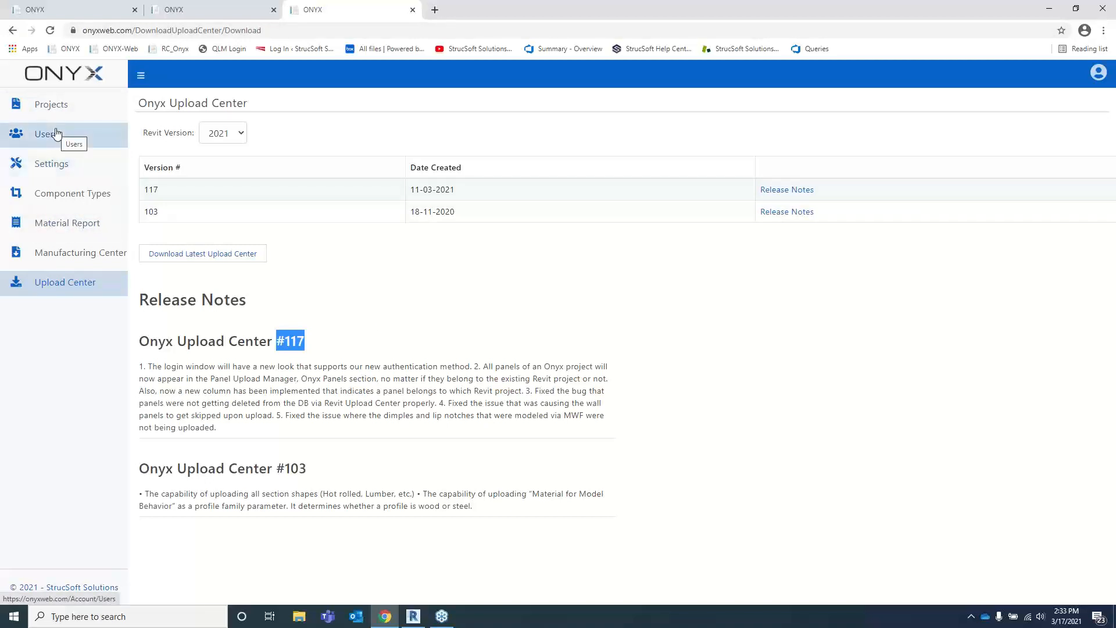
click(412, 9)
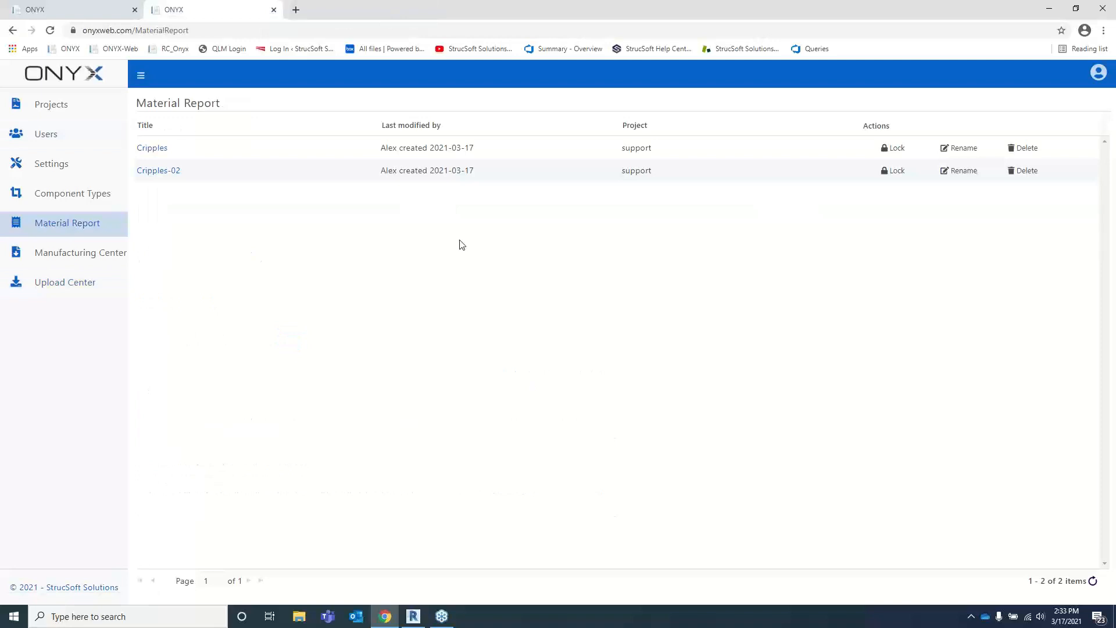